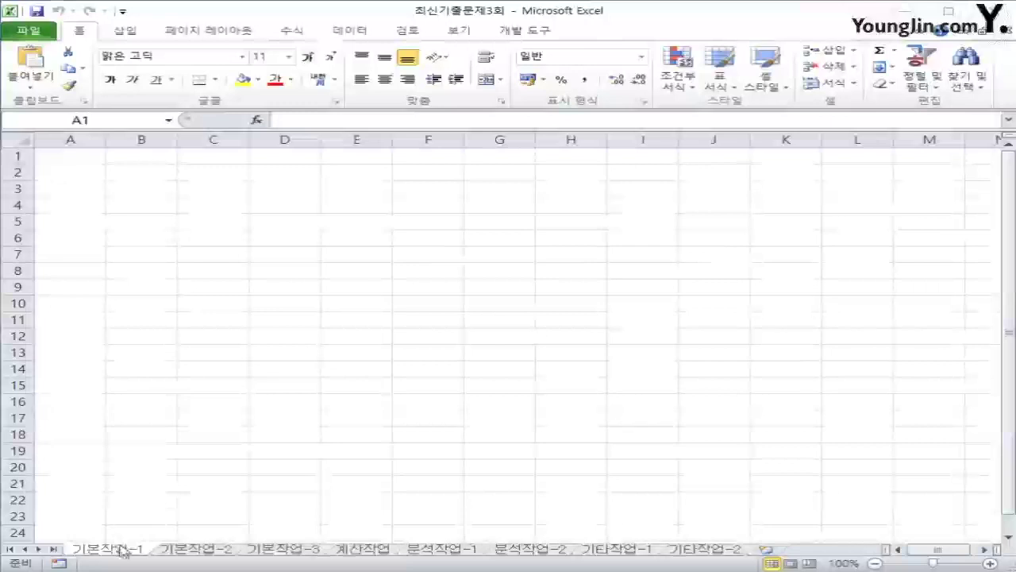
Step: Start a Microsoft Query import at cell B2 of the 기본작업-1 sheet, using MS Access Database as the data source
click(121, 548)
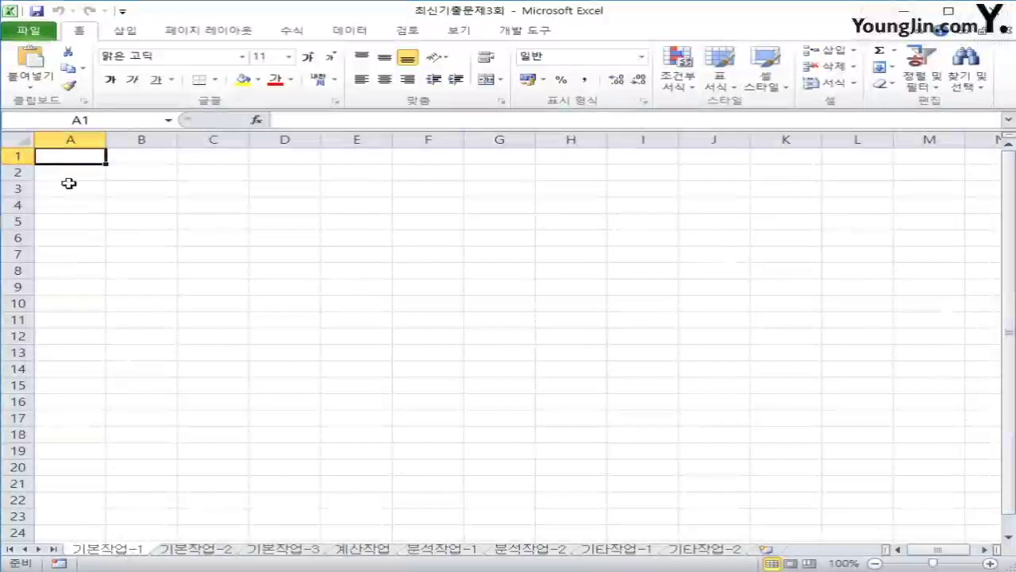
click(119, 167)
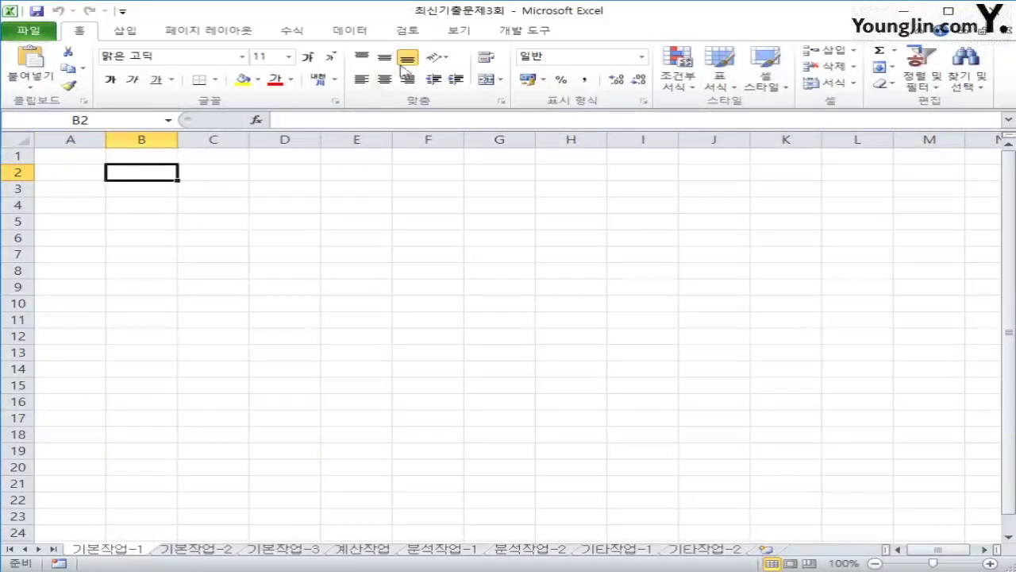
click(347, 31)
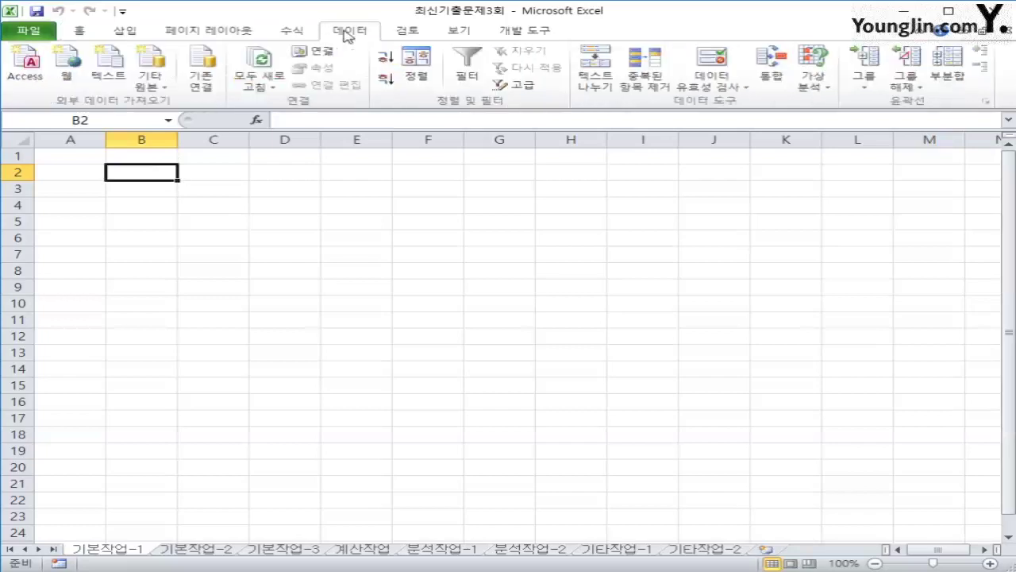
click(153, 81)
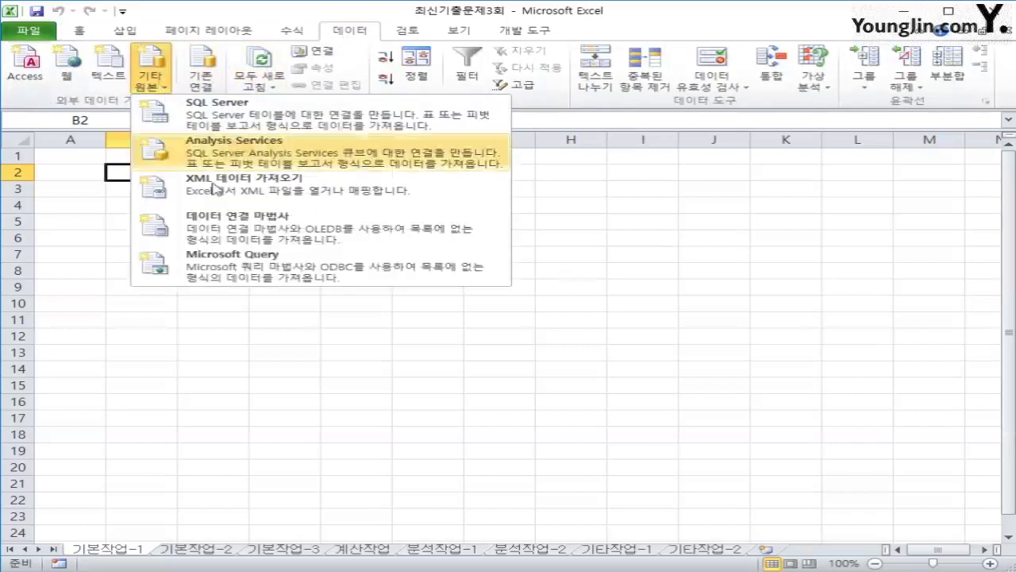
click(254, 273)
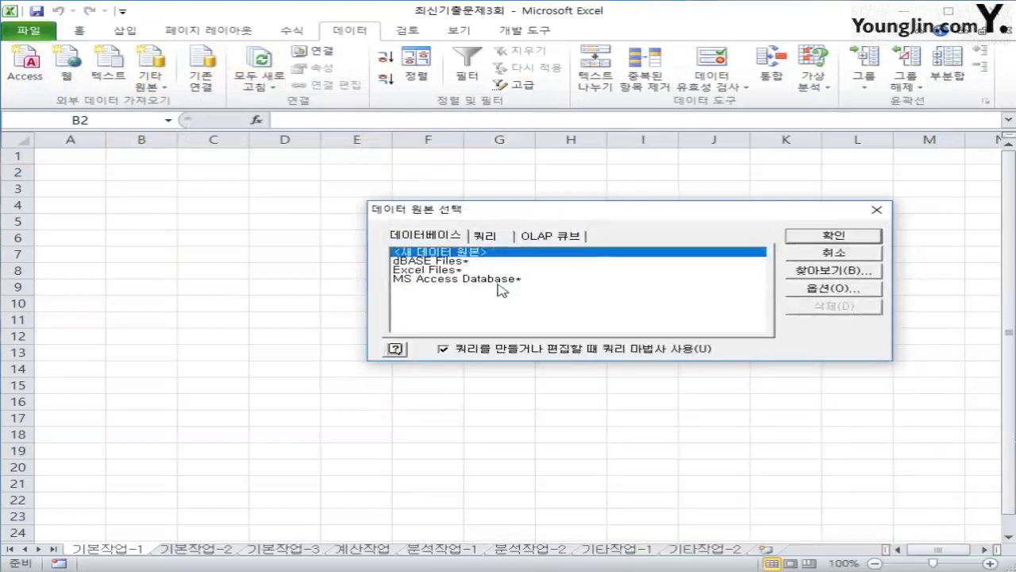
double_click(498, 281)
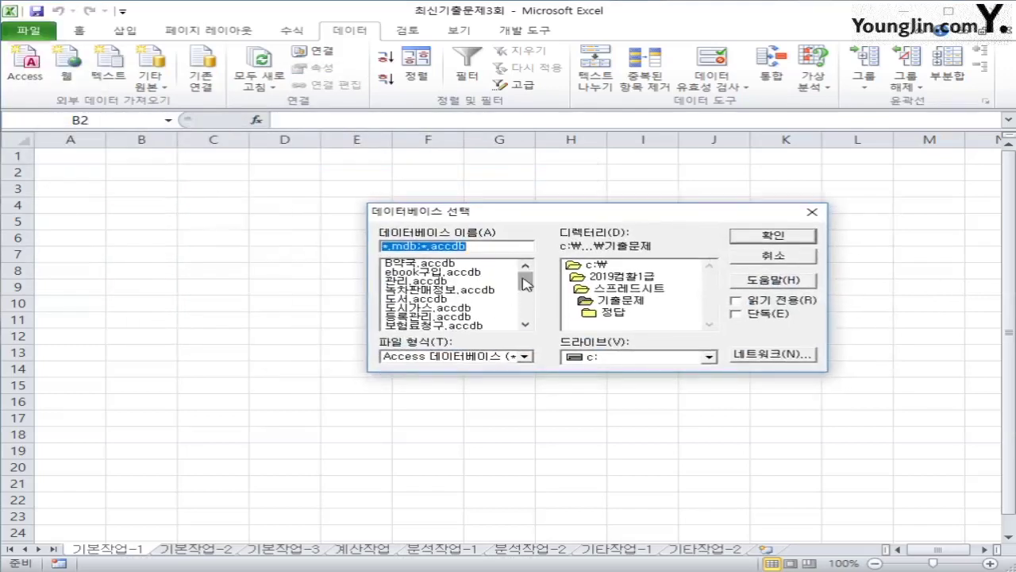
Step: Choose 청약현황.accdb as the database for the query
drag(524, 283, 524, 306)
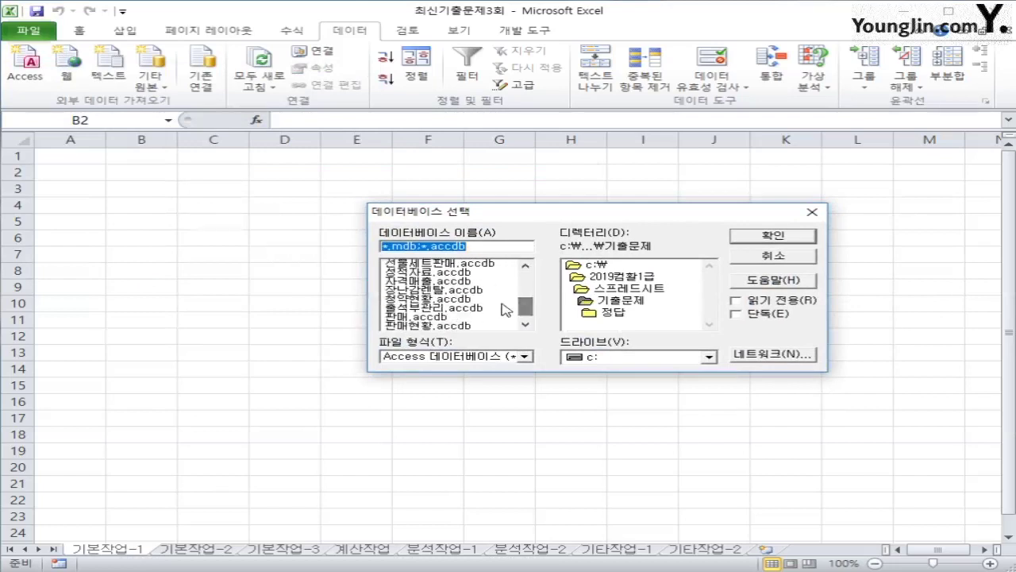
click(498, 300)
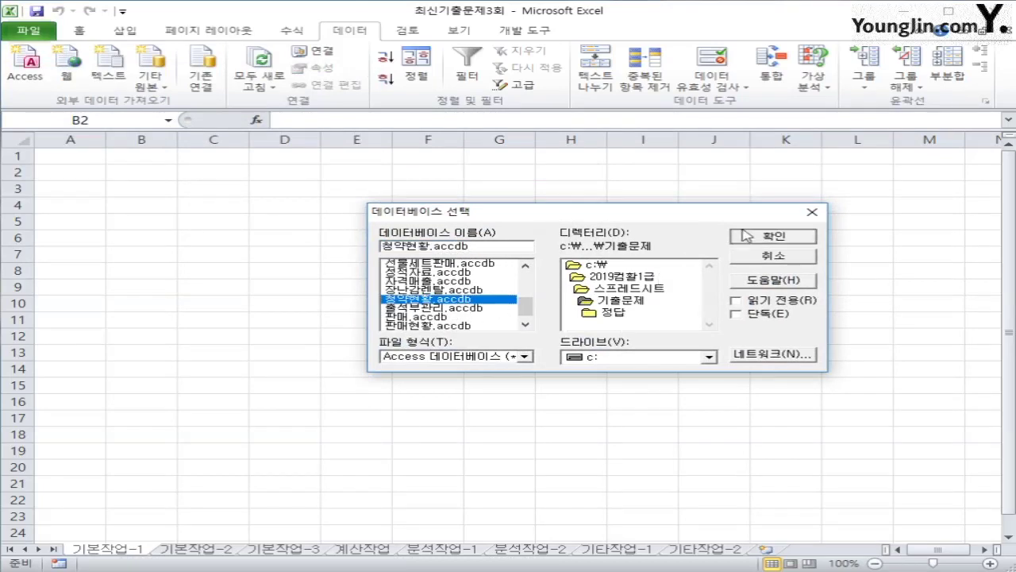
click(746, 235)
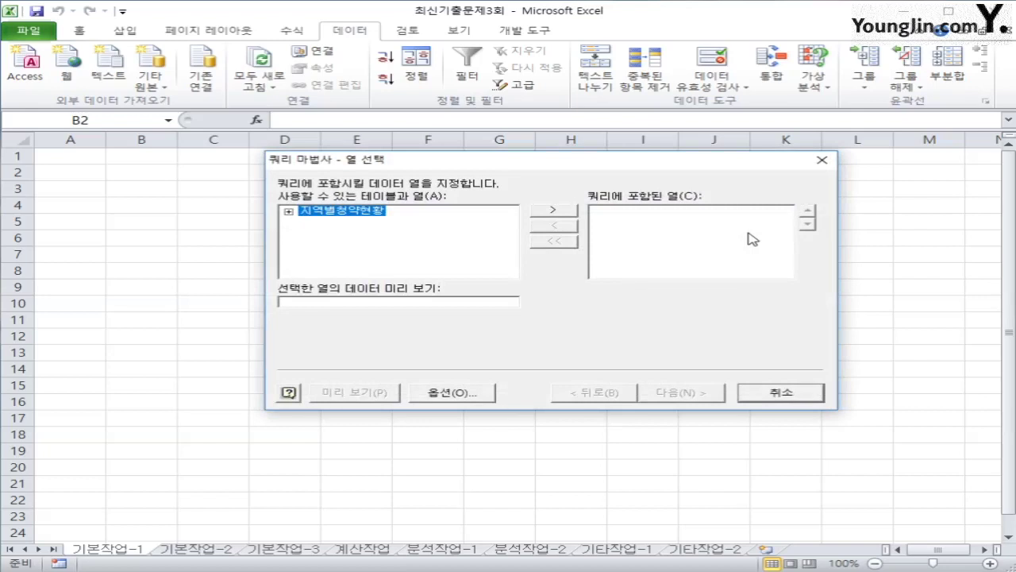
Step: Include the 청약지역, 전용면적, 청약가능액, 현재예치금 and 무주택기간 columns of the 지역별청약현황 table in the query
double_click(364, 213)
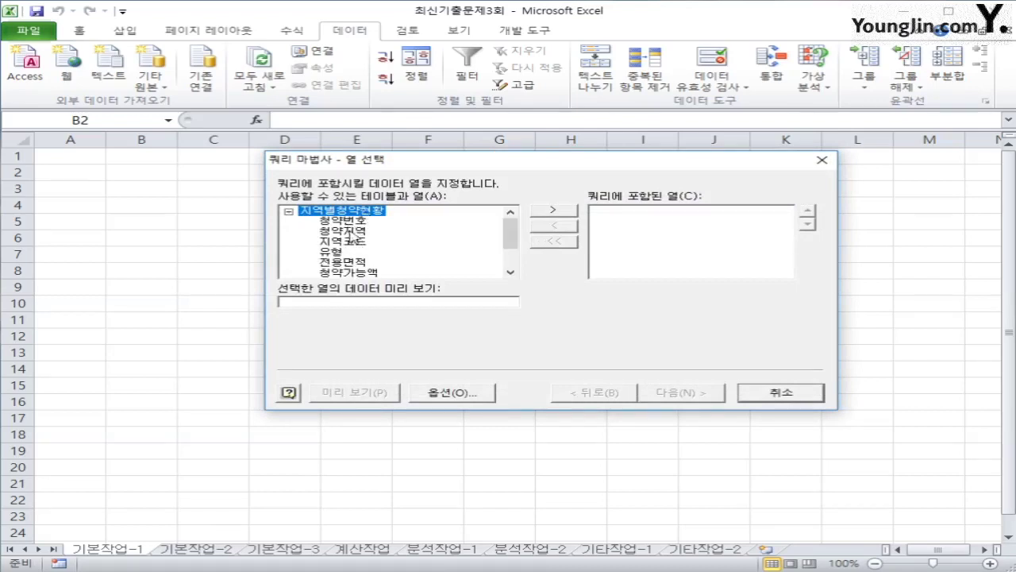
double_click(352, 231)
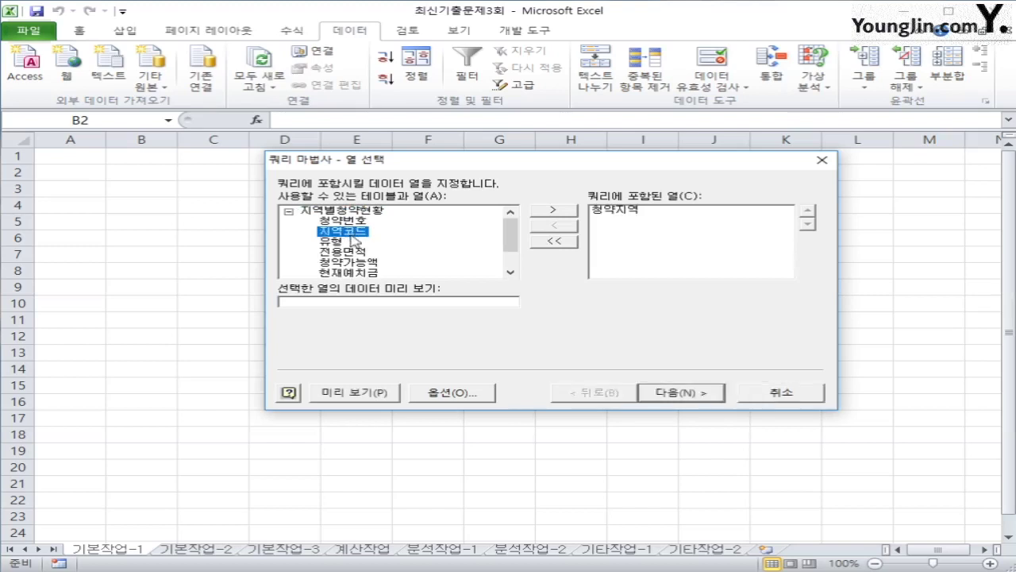
double_click(338, 252)
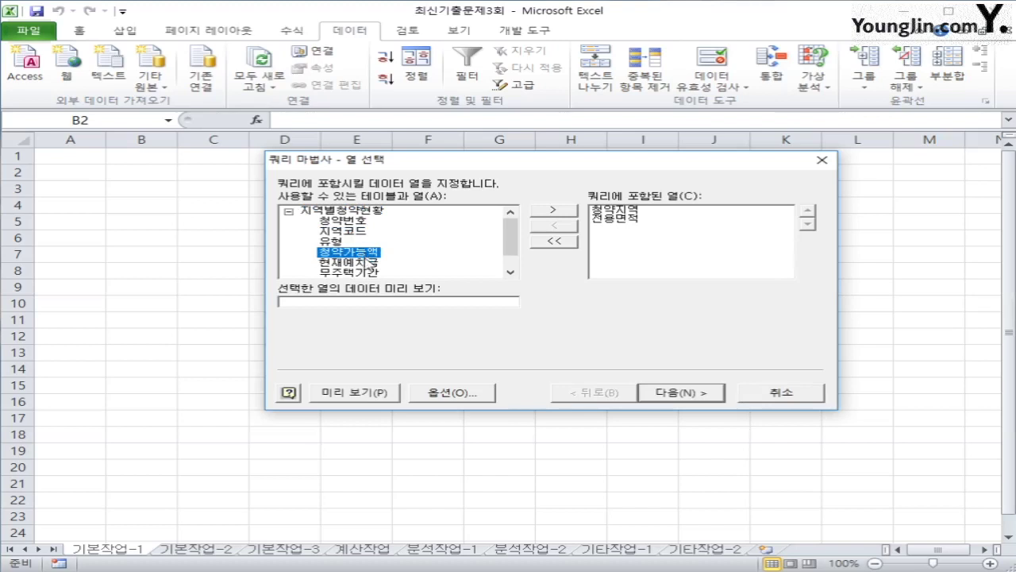
double_click(365, 256)
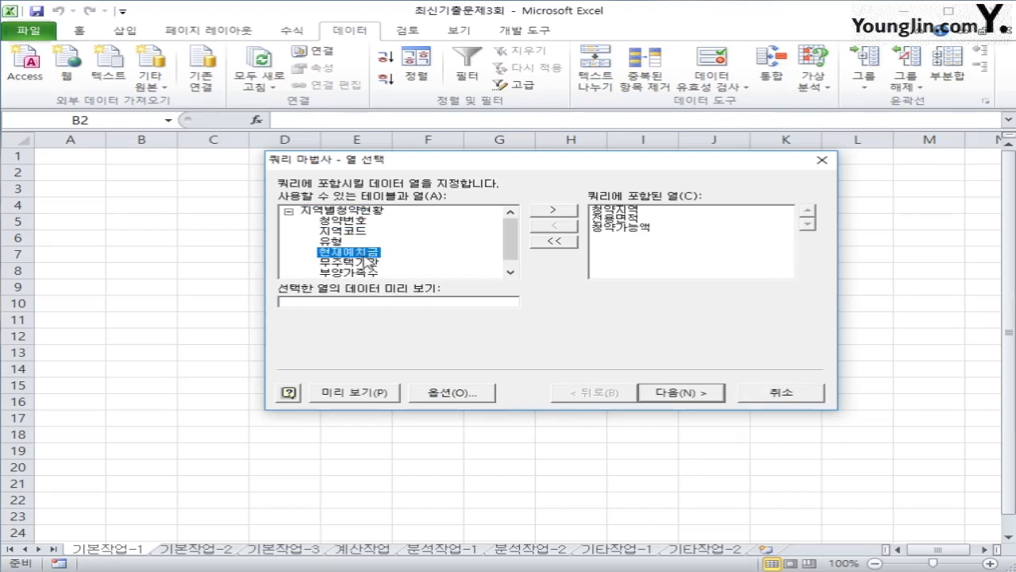
double_click(361, 256)
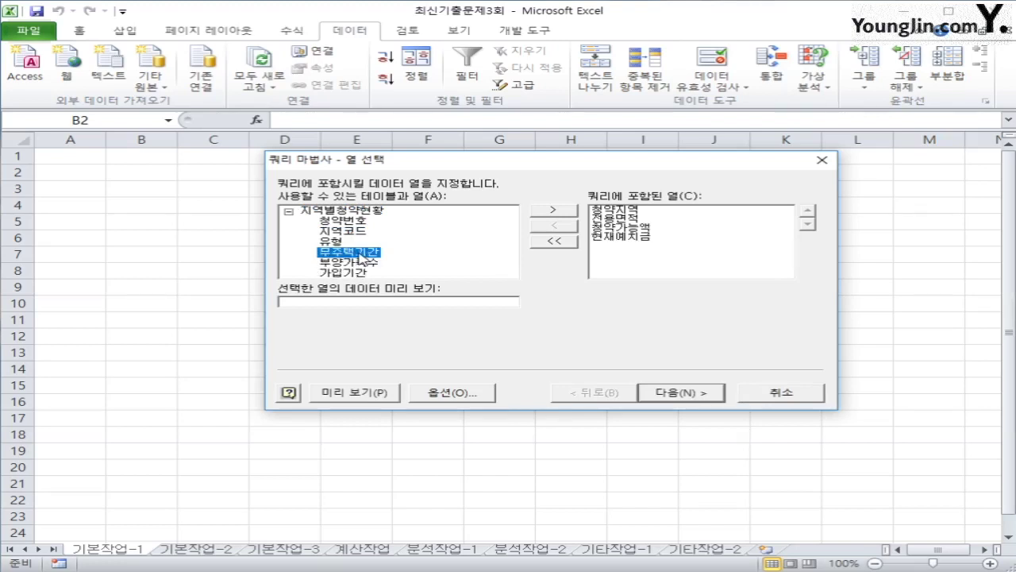
double_click(362, 255)
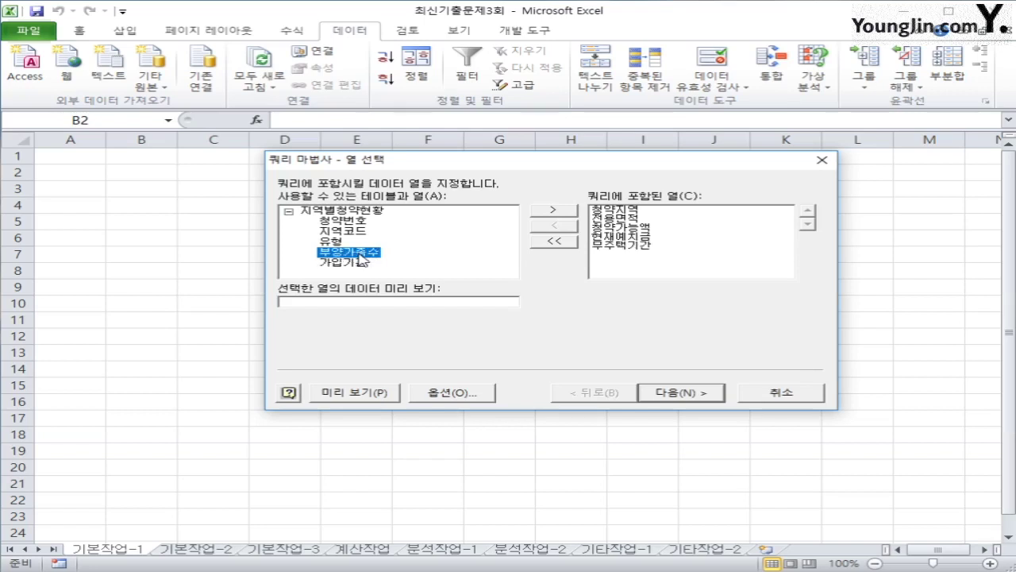
click(707, 396)
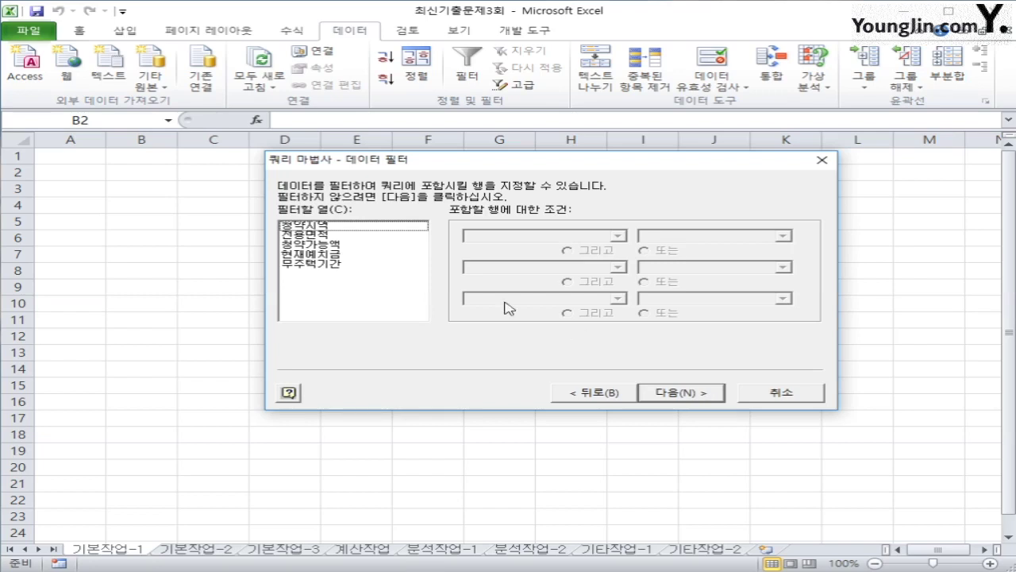
Step: Filter 청약지역 with the condition 포함하는 값 (contains) 특별
click(324, 226)
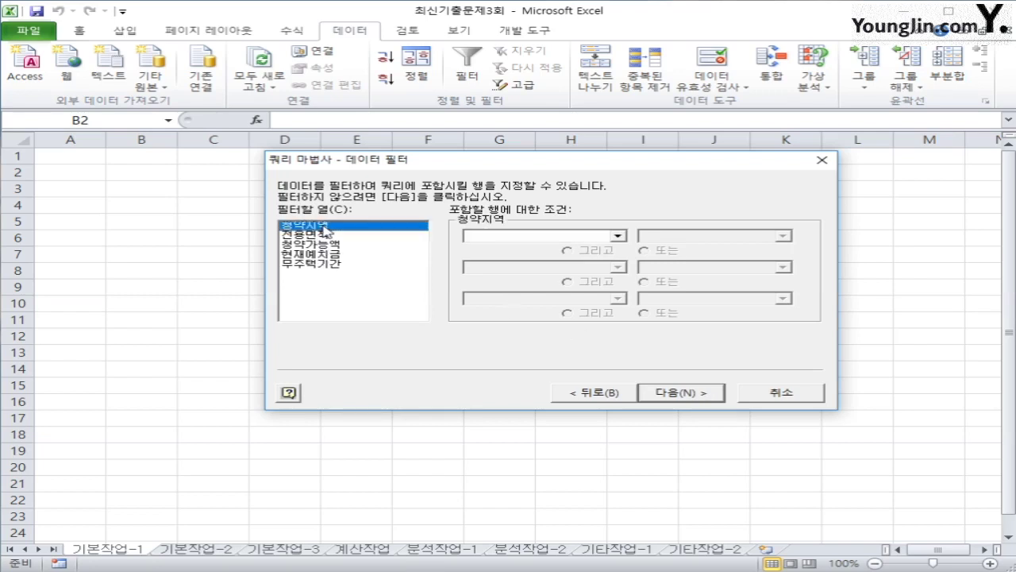
click(518, 235)
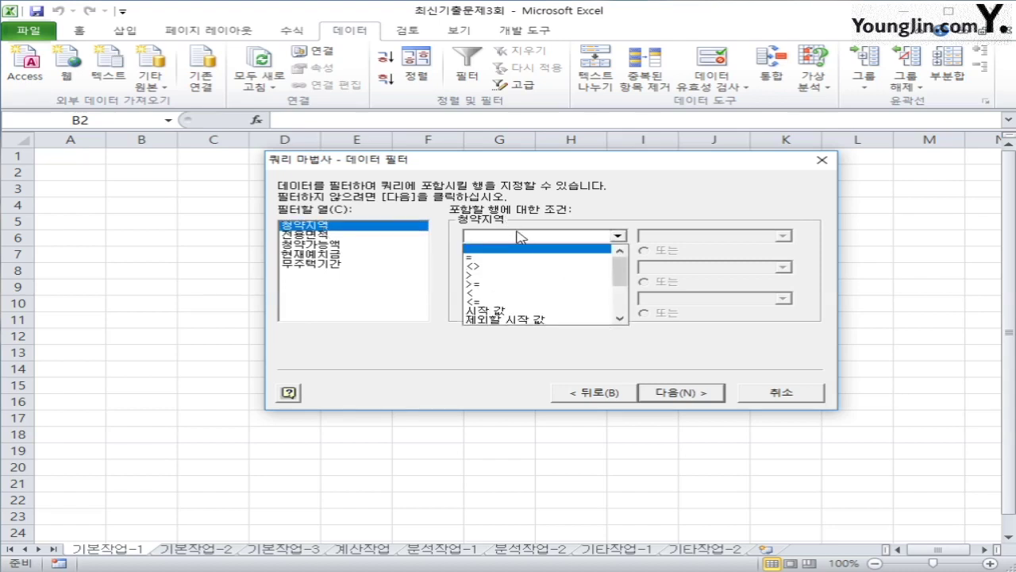
drag(620, 276, 601, 297)
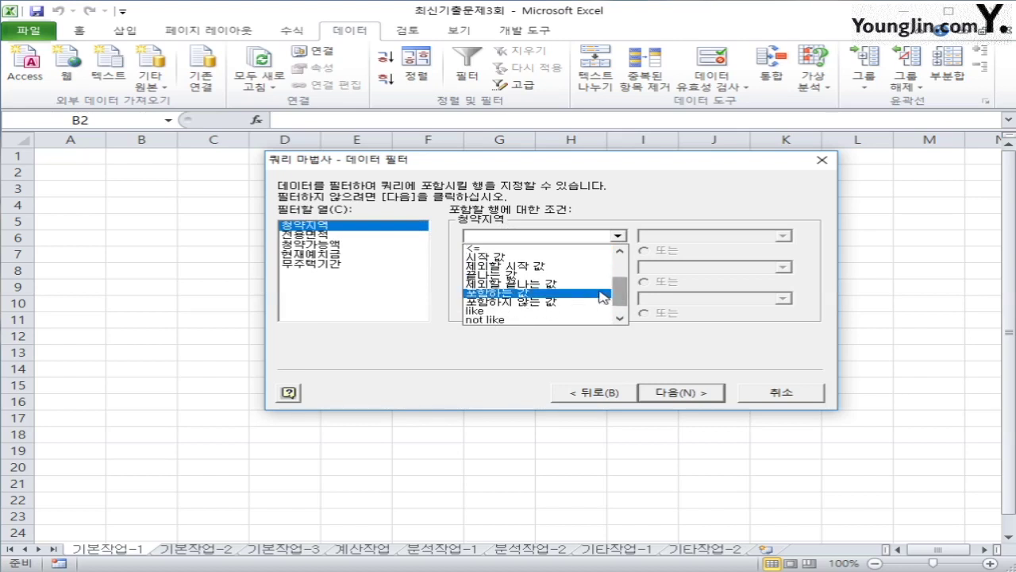
click(591, 300)
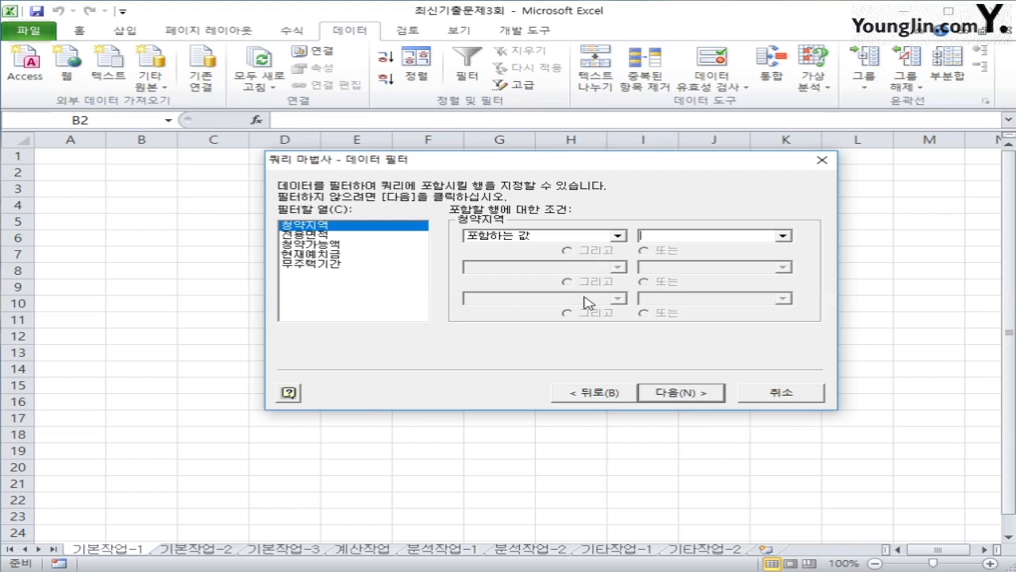
text(서대)
key(BackSpace)
key(BackSpace)
text(ㅌ)
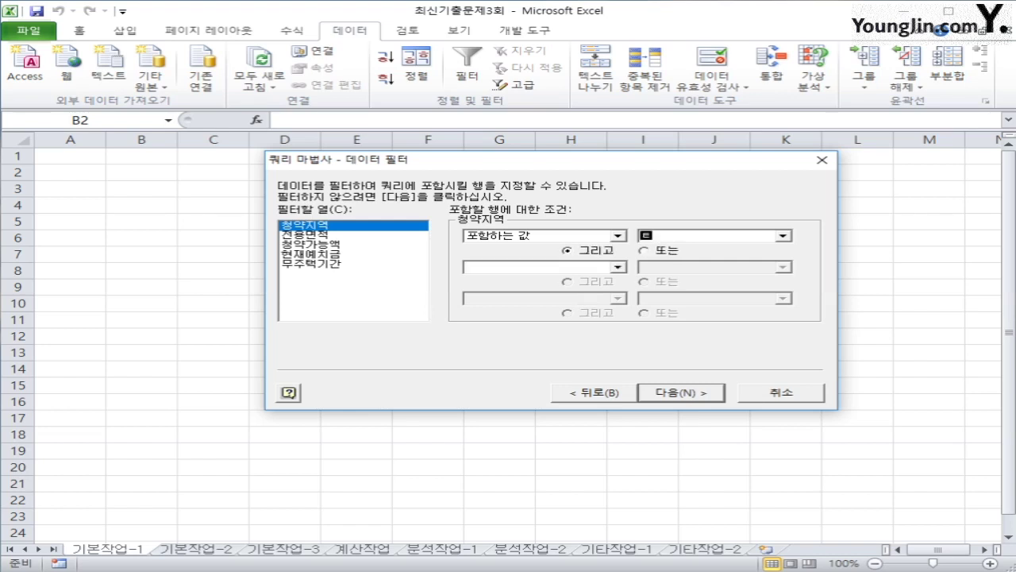
text(ㅡㄱㅂ)
Step: Add an alternative 또는 (or) condition to the 청약지역 filter: 포함하는 값 (contains) 광역
click(658, 253)
click(618, 266)
drag(627, 303, 627, 319)
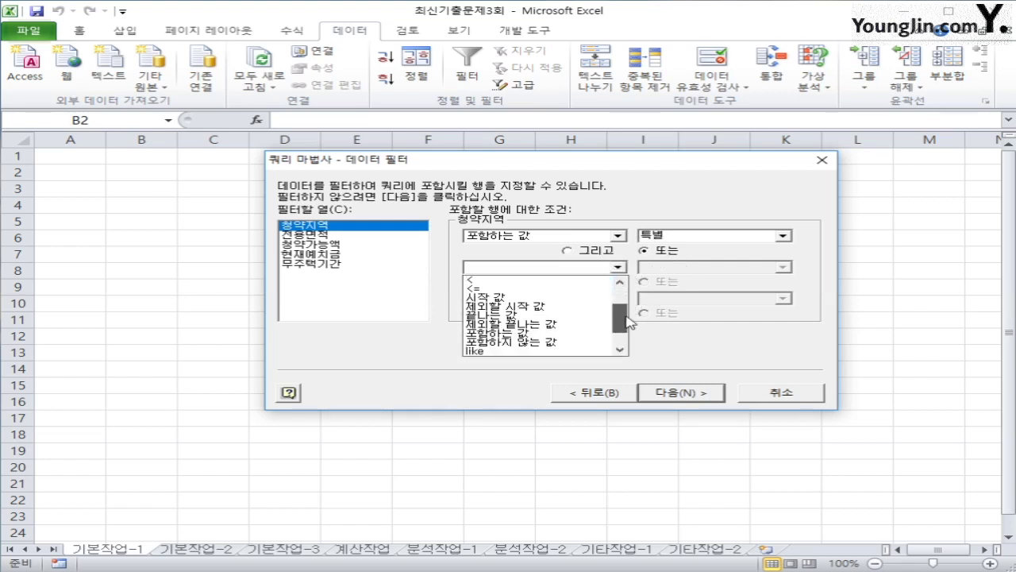
click(593, 335)
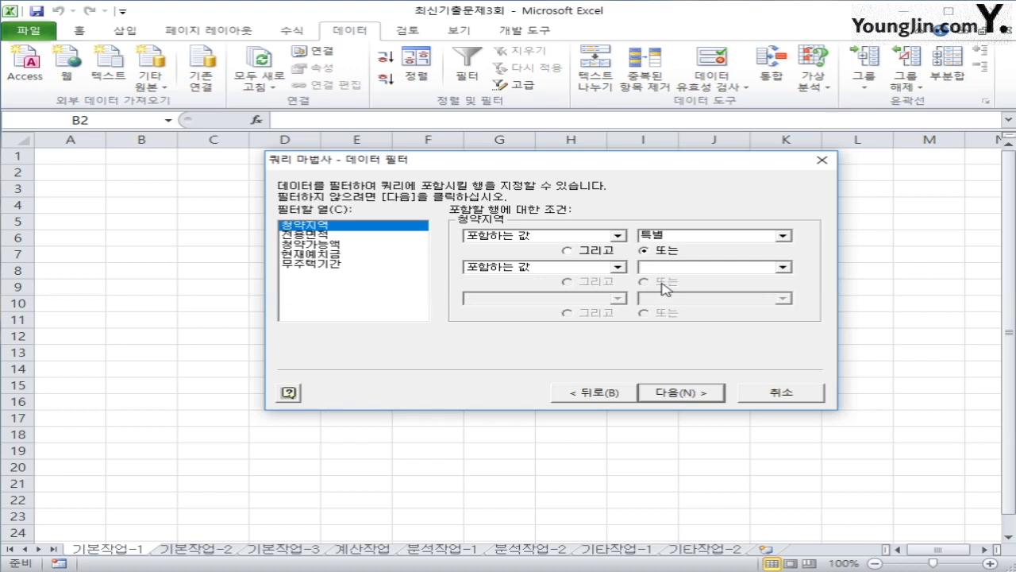
text(광ㅇ)
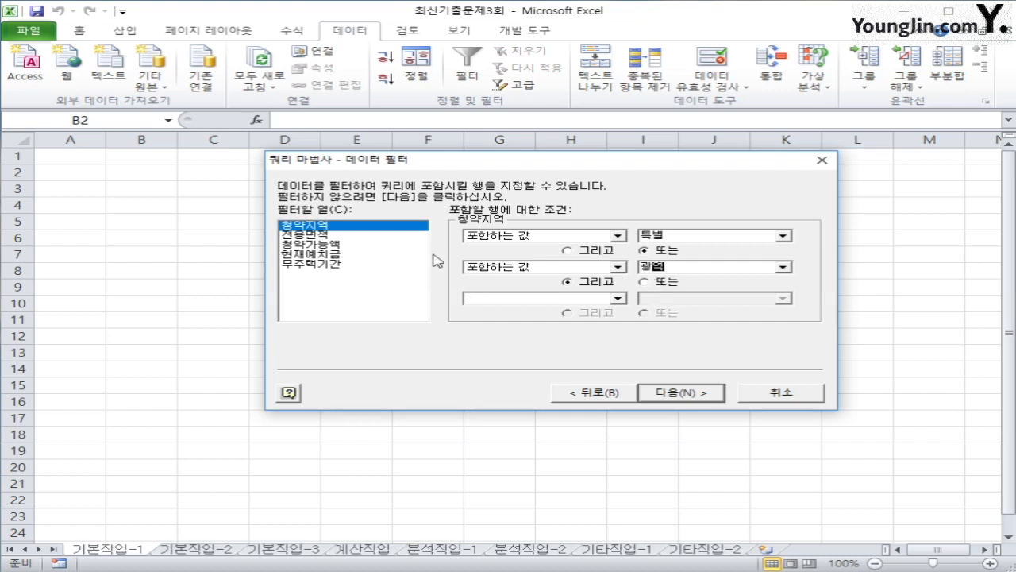
Step: Filter 무주택기간 to values >= 10 and proceed to the sort order settings
click(316, 267)
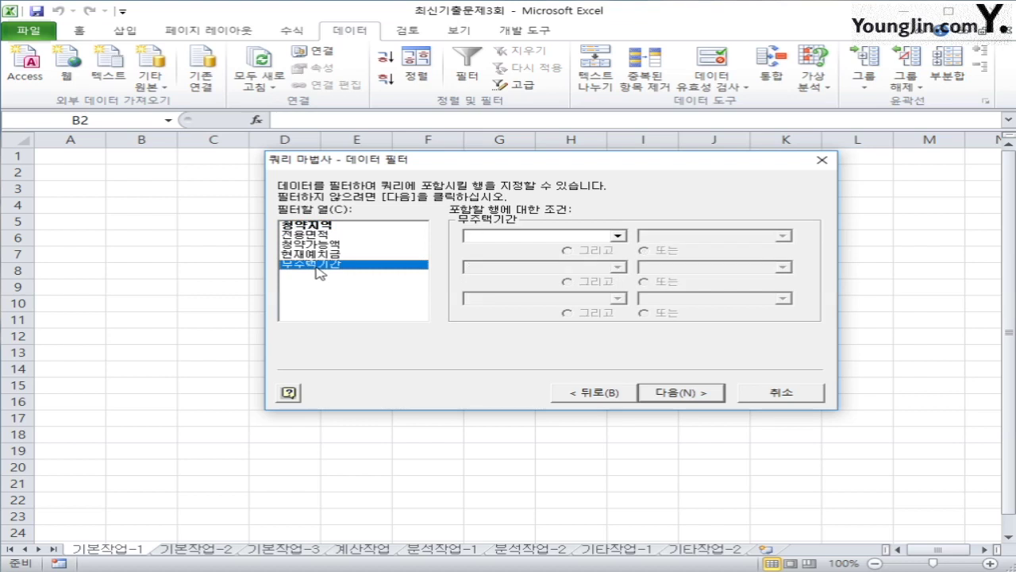
click(517, 237)
click(527, 286)
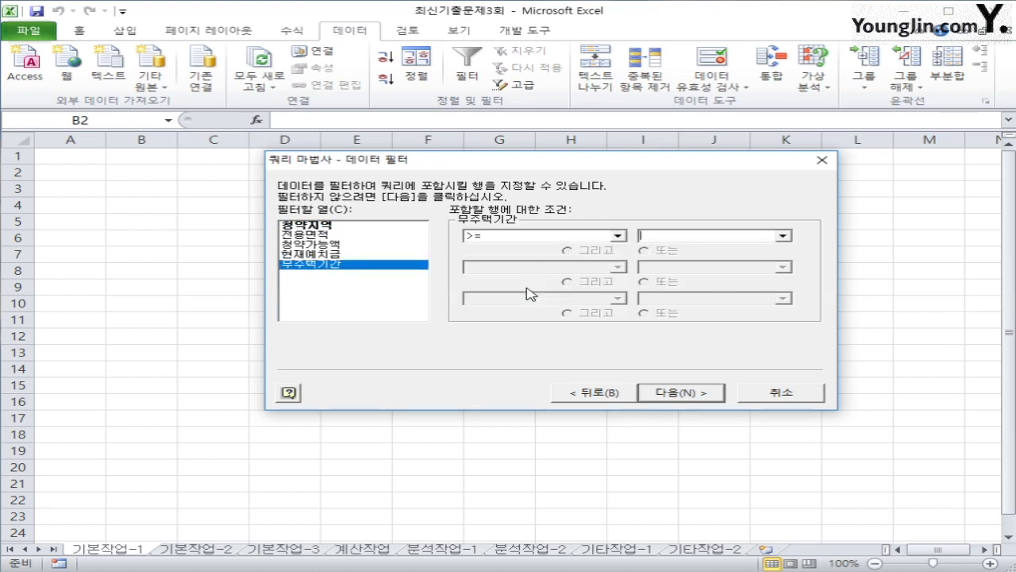
click(645, 235)
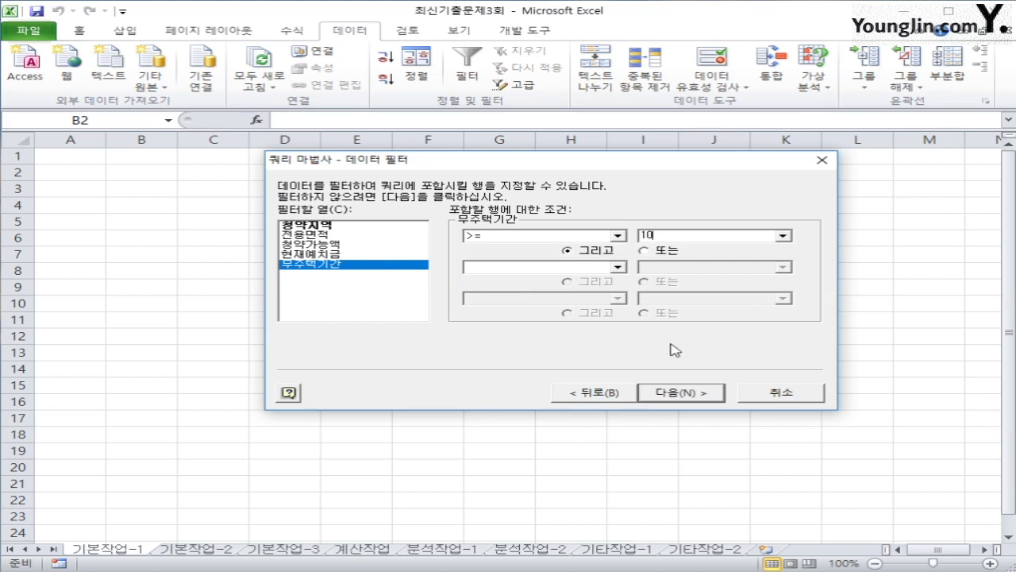
click(679, 394)
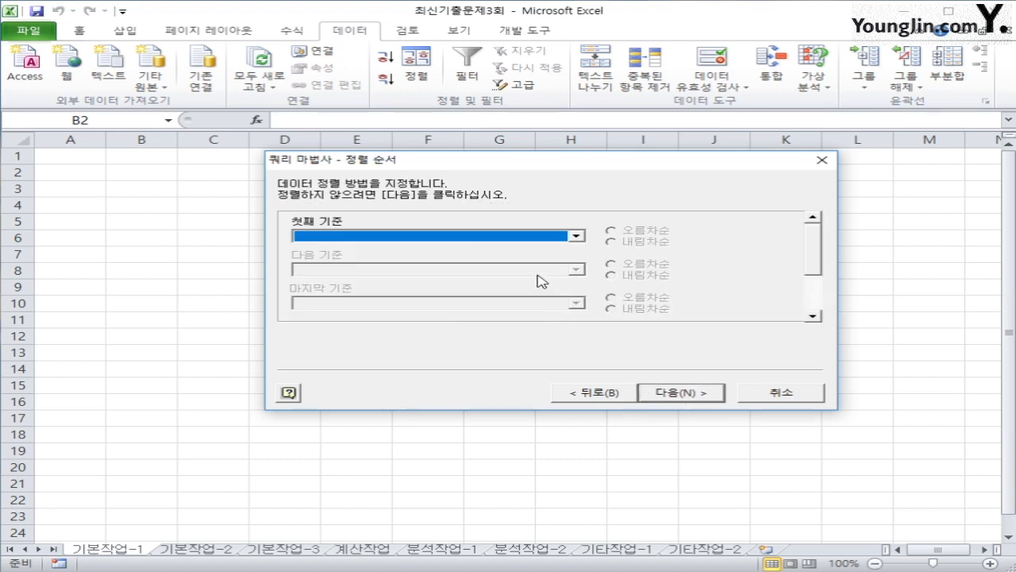
Step: Sort the query by 청약지역 descending (내림차순), then by 무주택기간 ascending (오름차순), and proceed to the wizard's final page
click(524, 239)
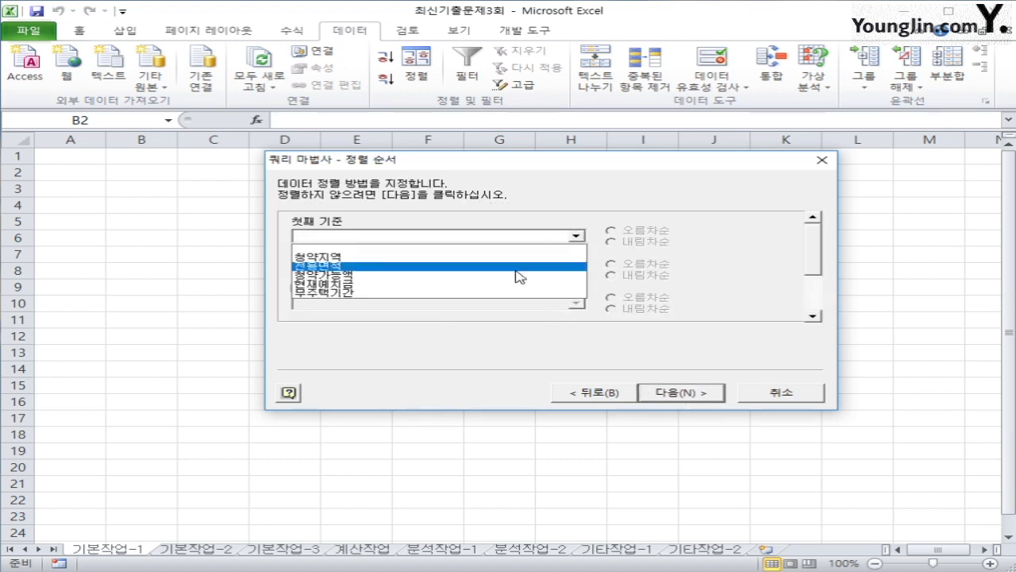
click(517, 258)
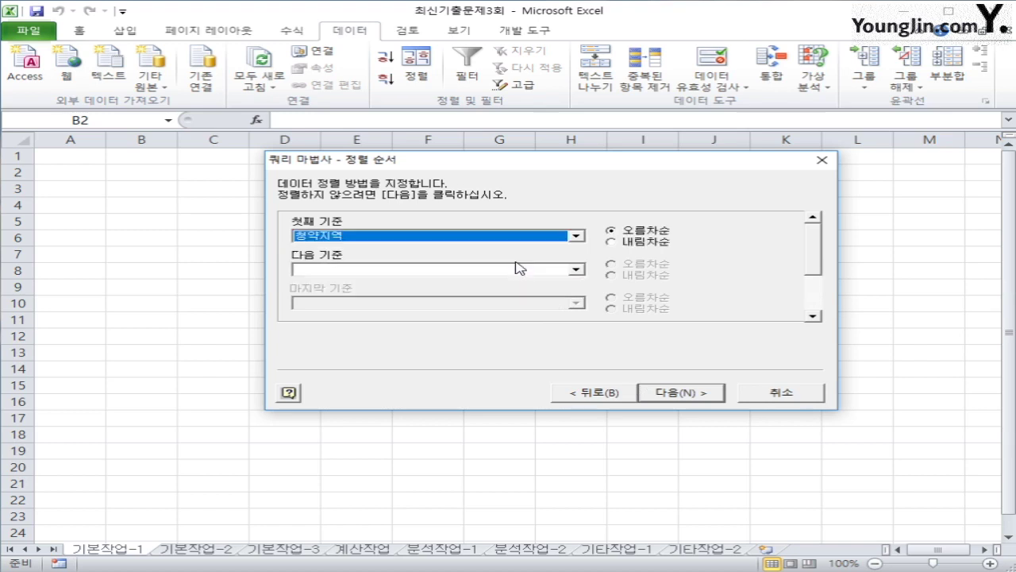
click(668, 243)
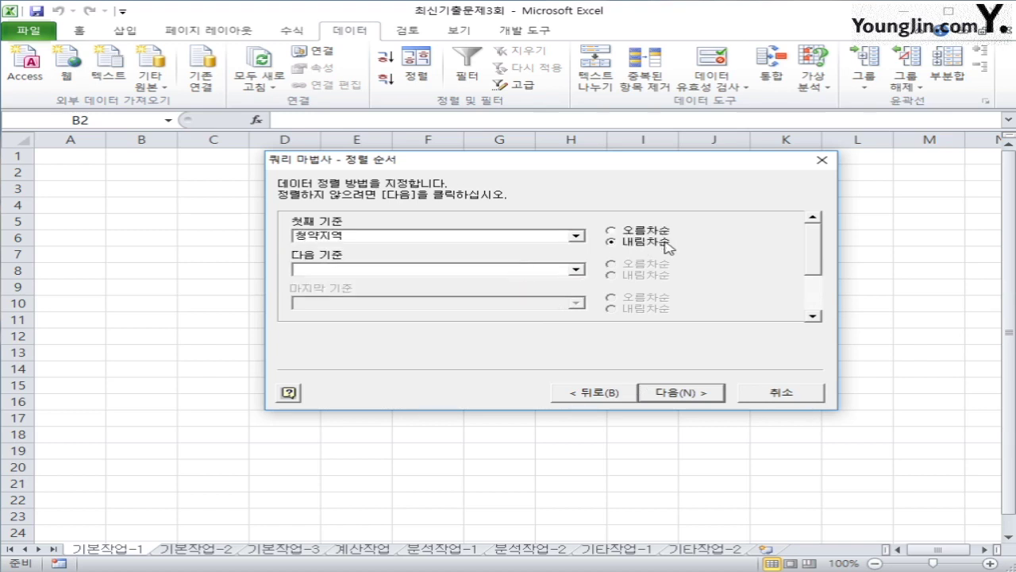
click(575, 272)
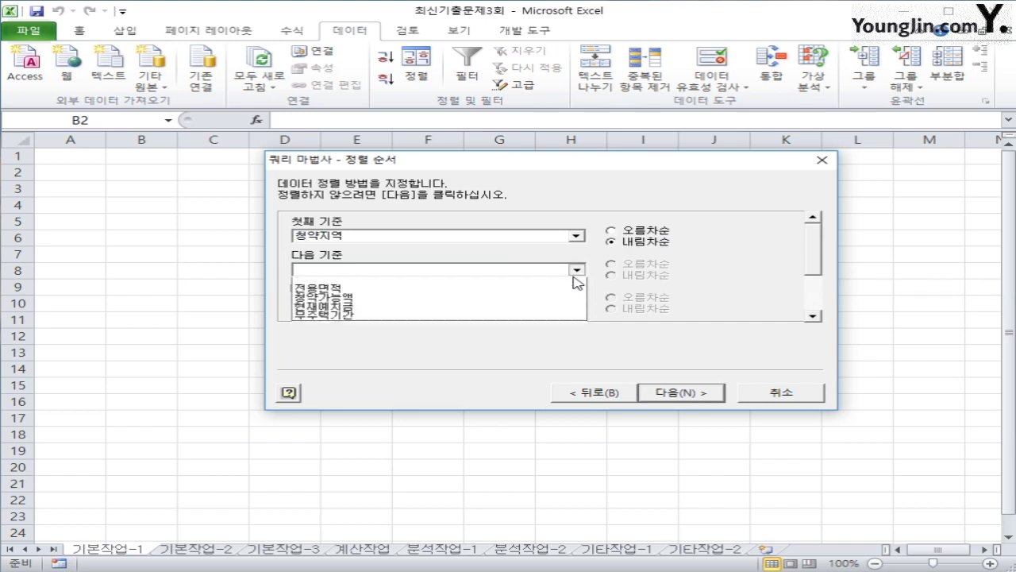
click(572, 317)
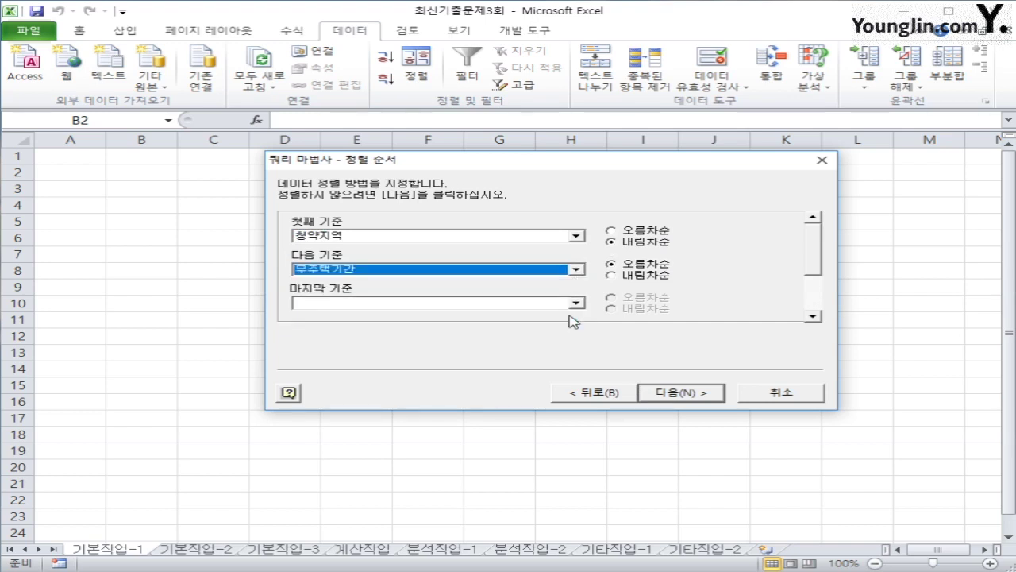
click(639, 269)
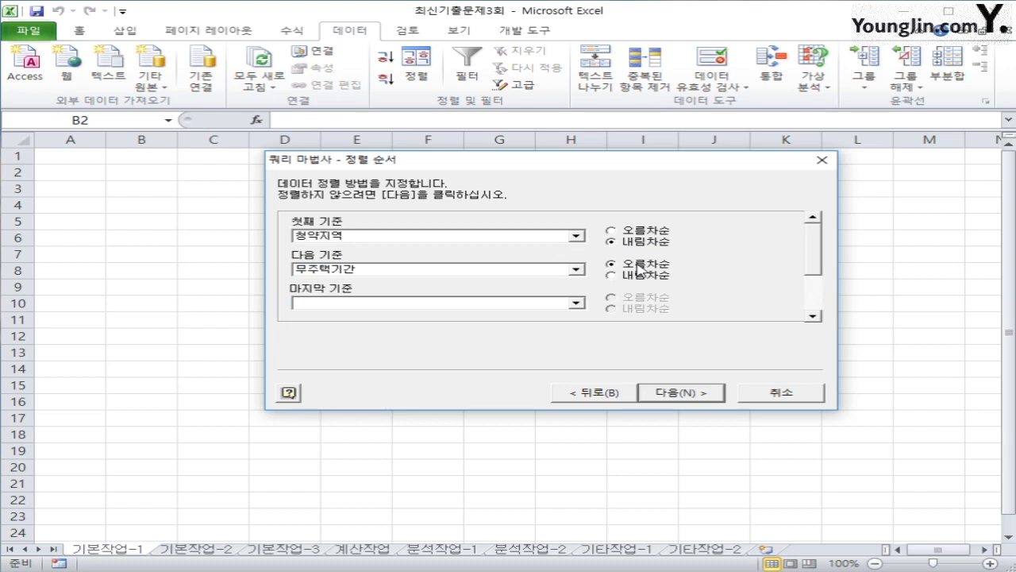
click(692, 392)
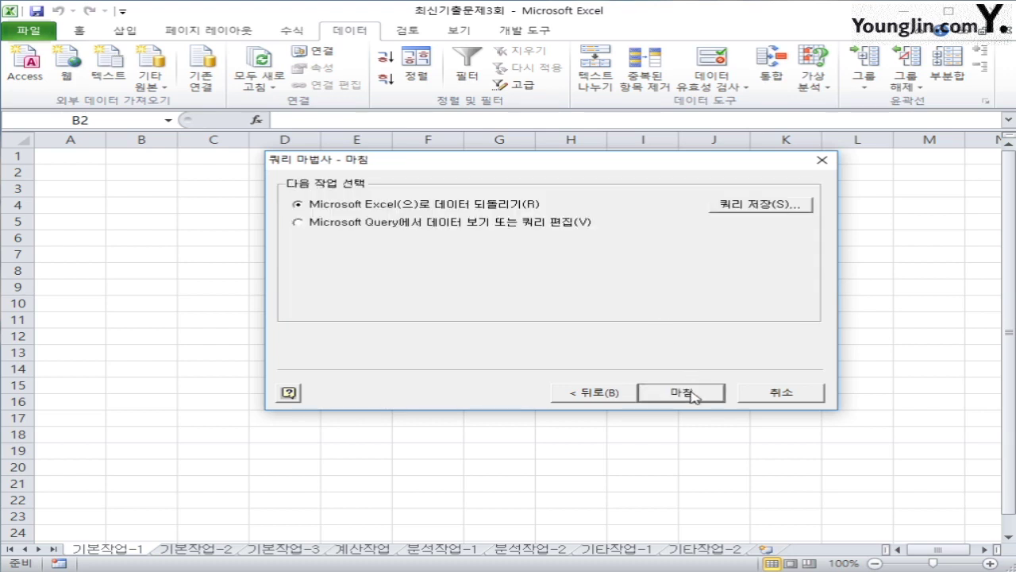
Step: Finish the query, returning the data to Excel as a table (표) at cell $B$2 of the existing worksheet
click(681, 392)
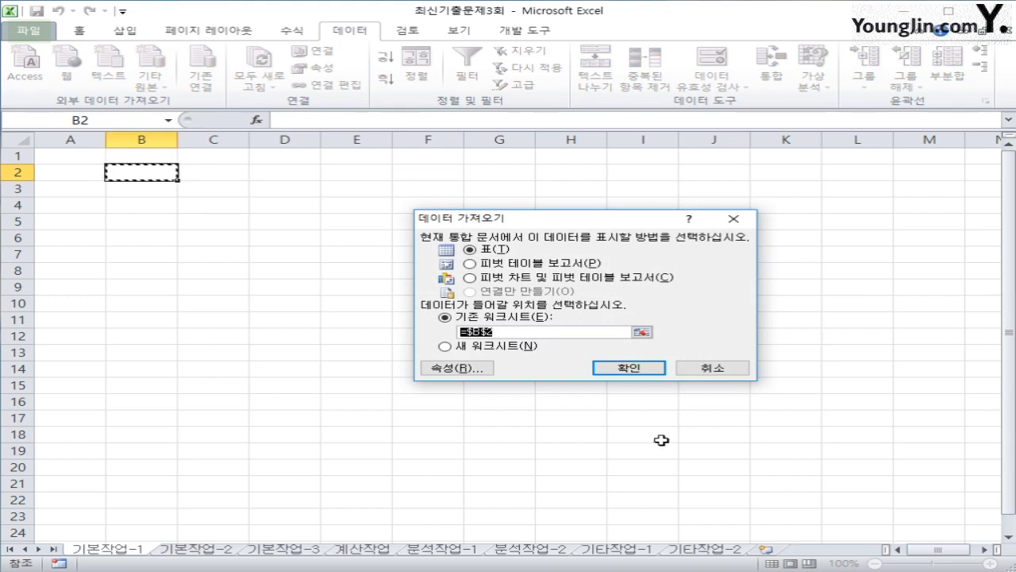
click(626, 370)
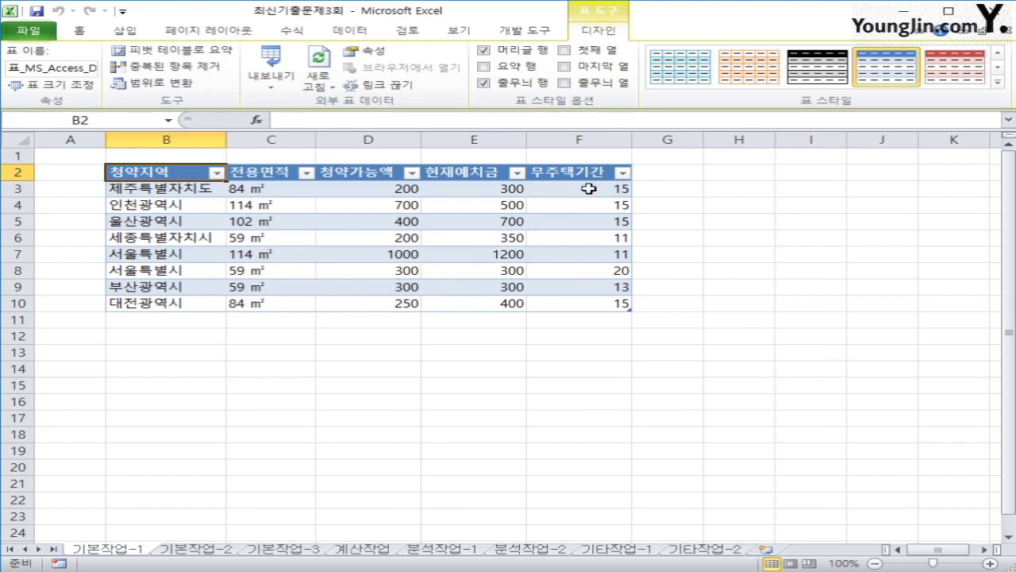
Step: Convert the imported table to a normal range, agreeing to remove its query definition
drag(588, 188, 612, 311)
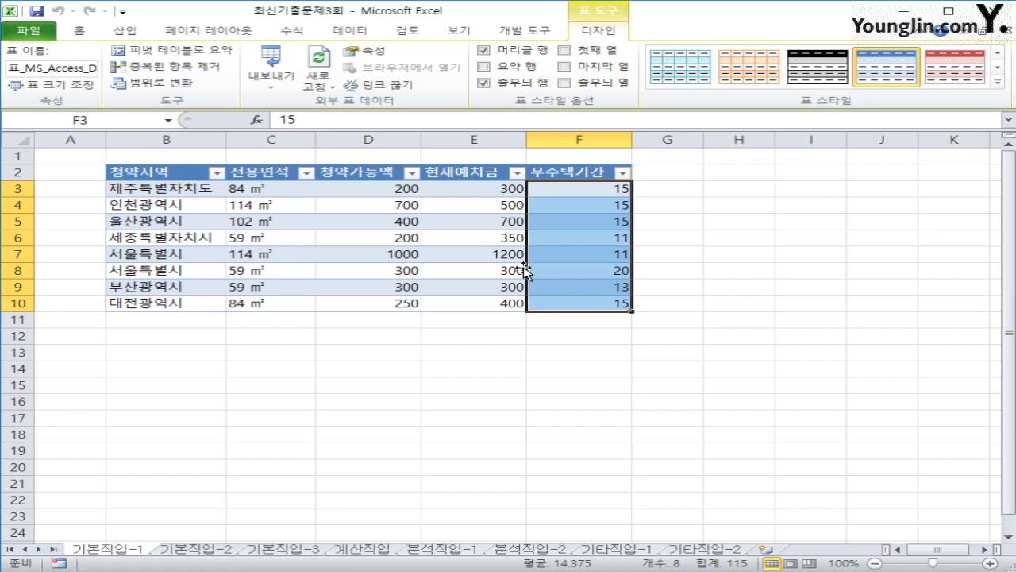
click(453, 255)
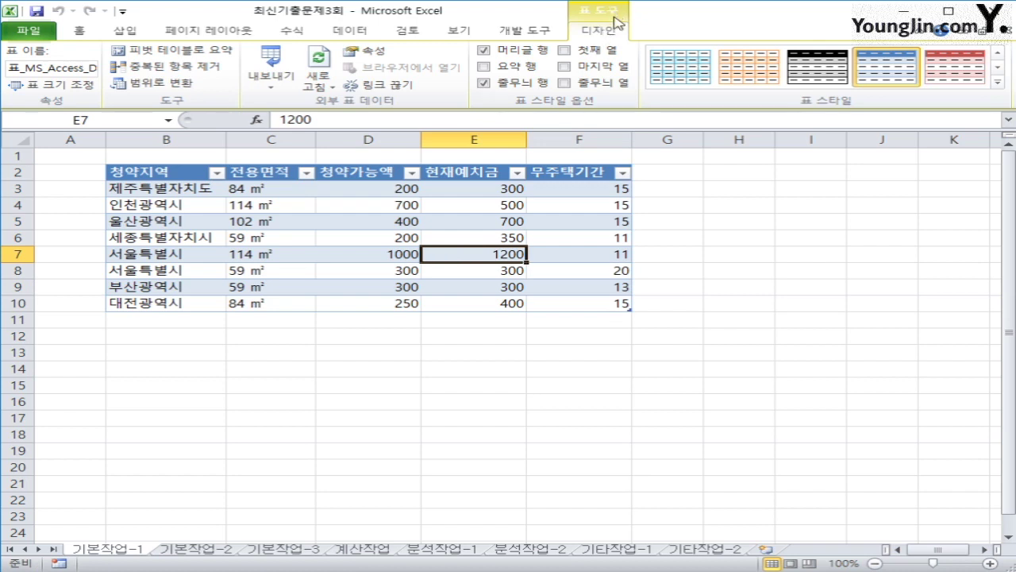
click(170, 83)
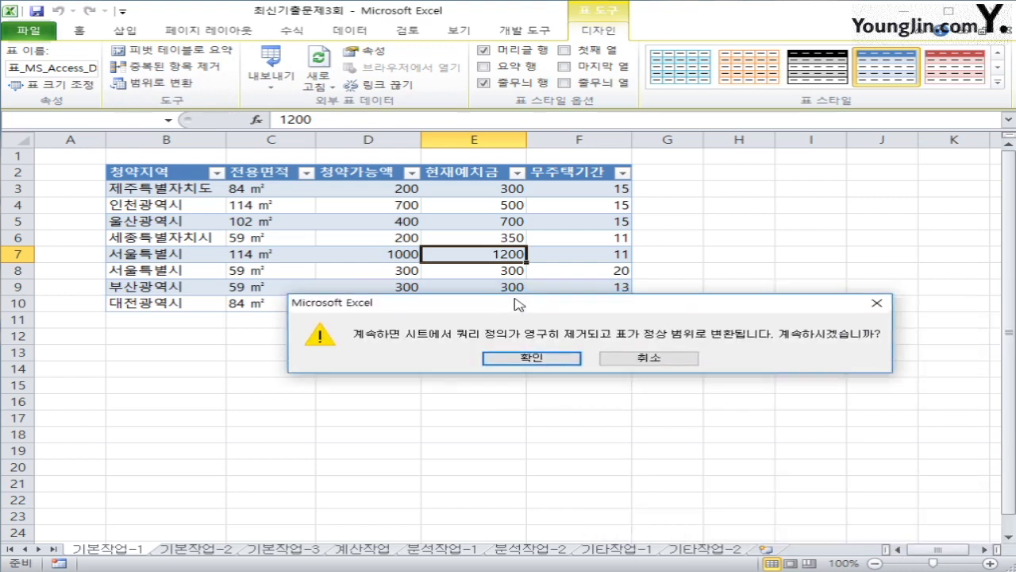
click(531, 362)
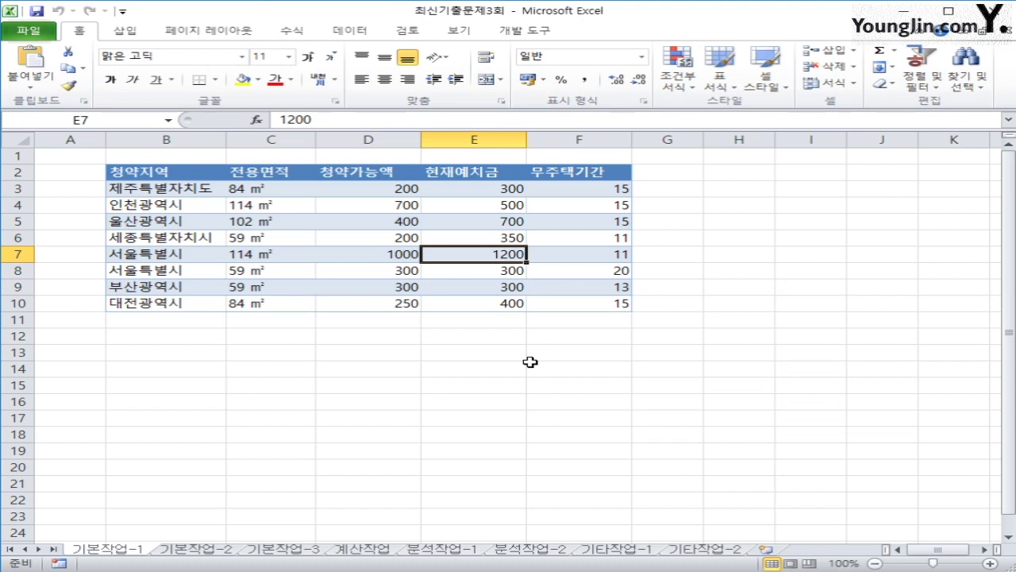
Step: On the 기본작업-2 sheet, enter the criteria heading 조건 in cell B34 below the table
click(222, 549)
click(404, 468)
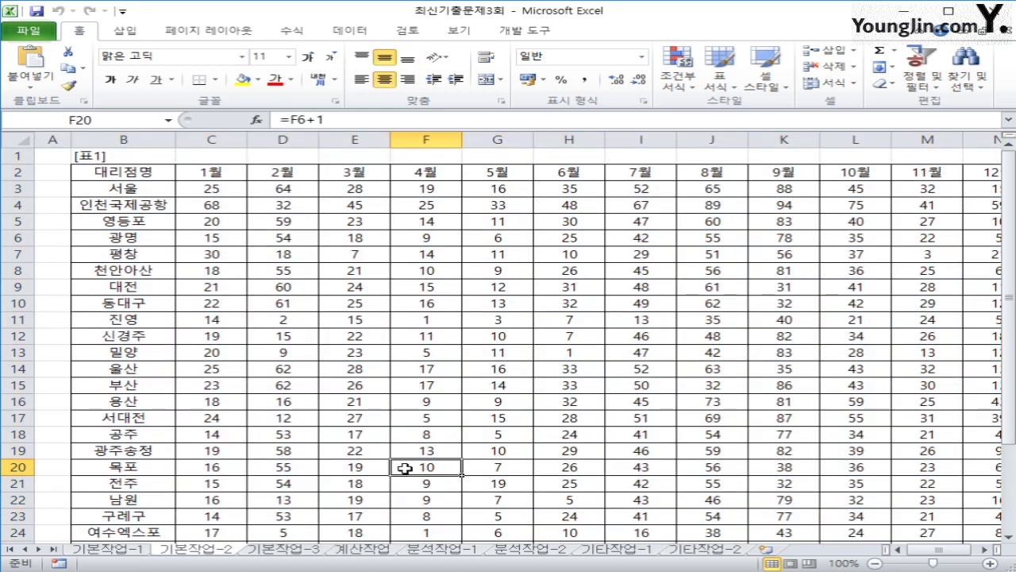
scroll(324, 415, down, 4)
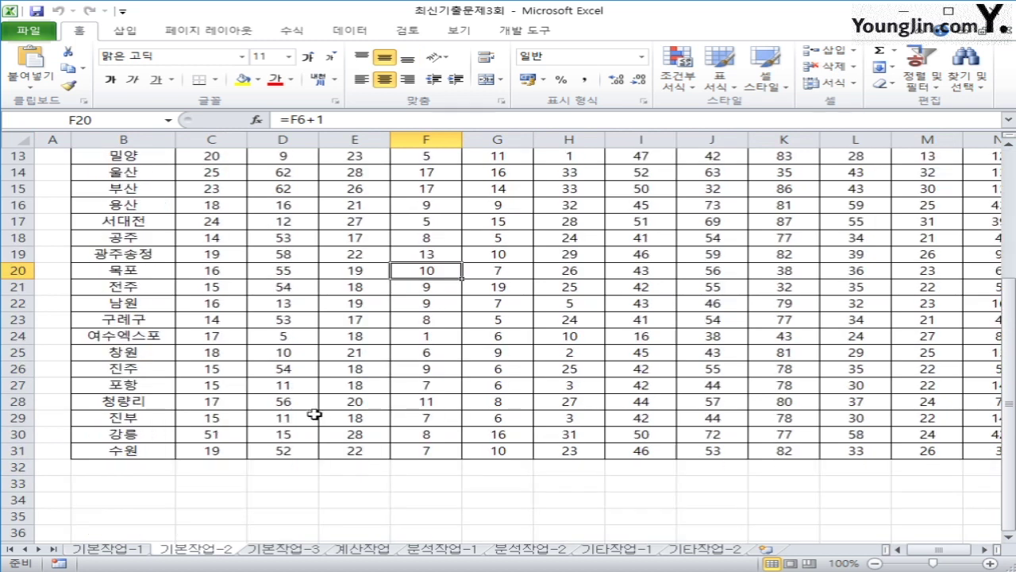
click(116, 509)
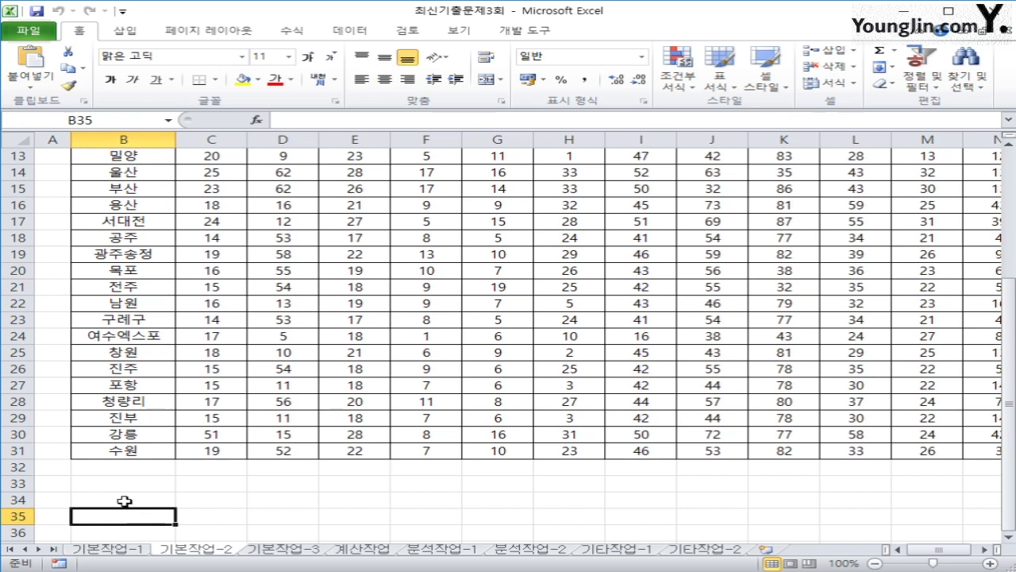
click(125, 500)
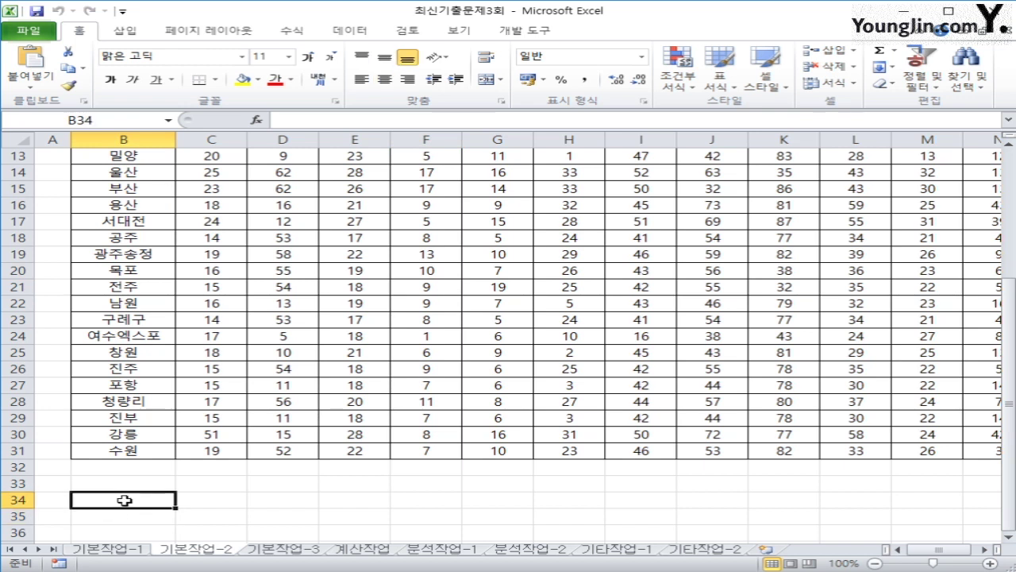
scroll(239, 353, down, 1)
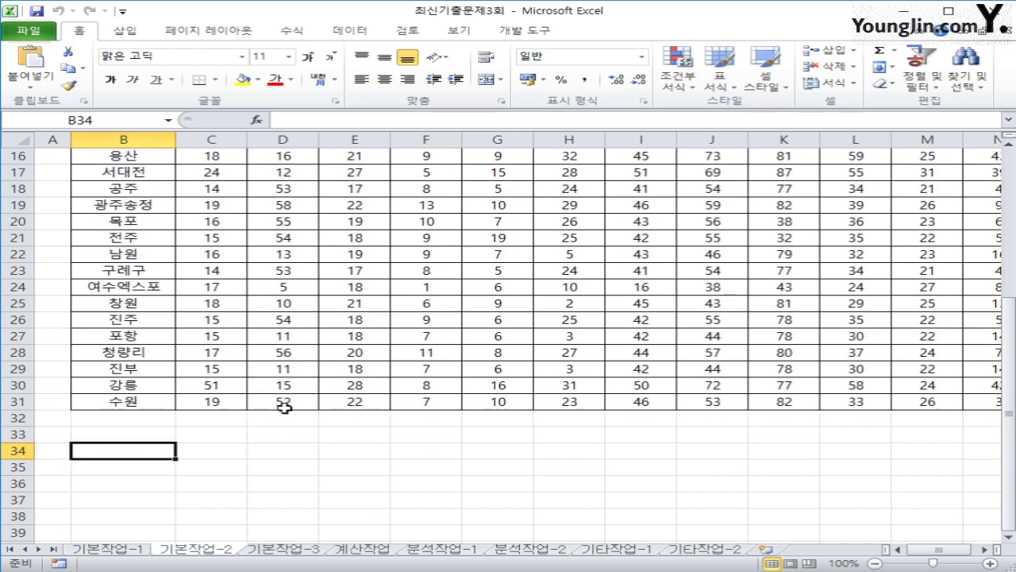
text(wh)
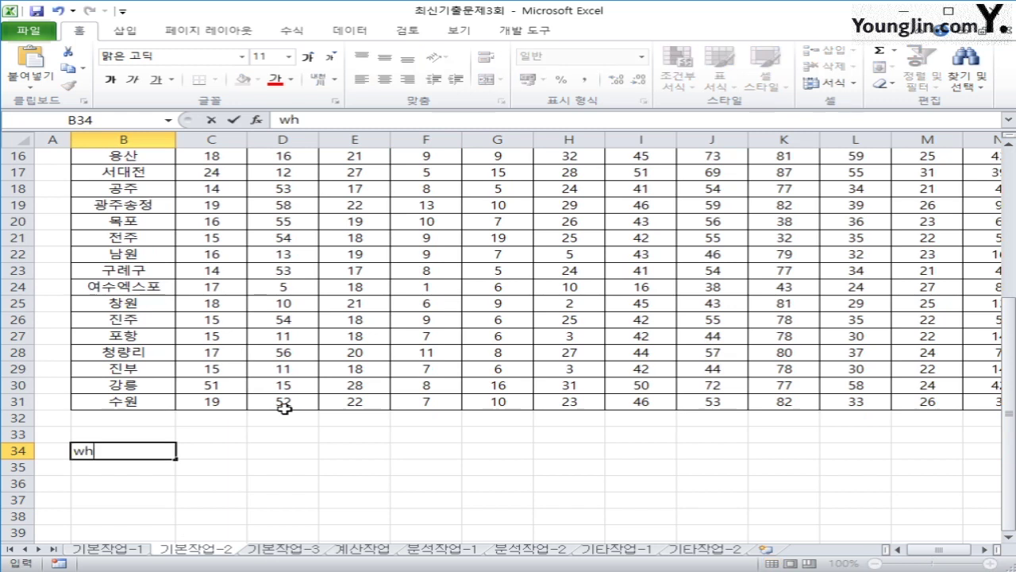
key(BackSpace)
key(BackSpace)
key(Return)
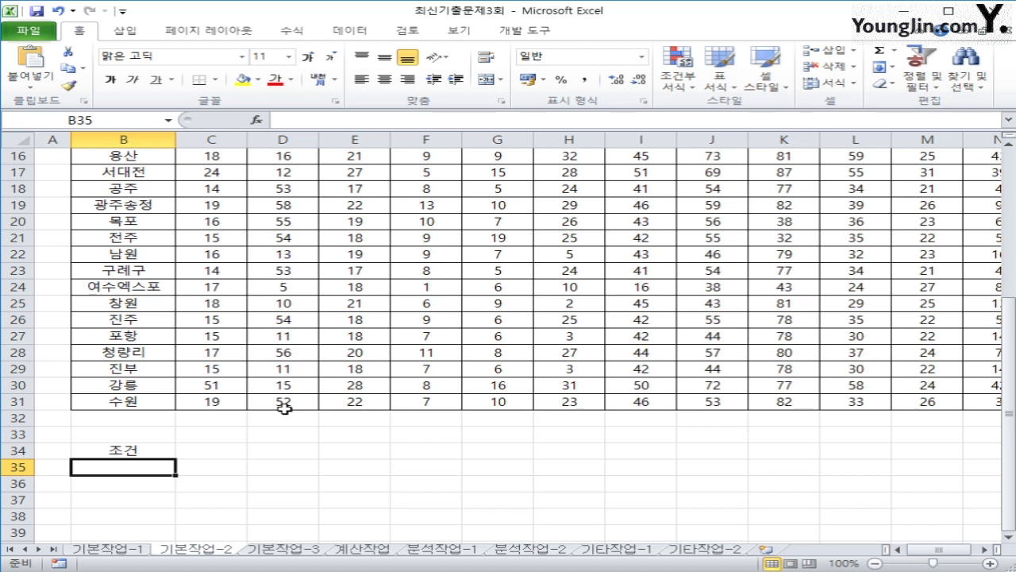
Step: Begin an OR formula in B35 with the first condition LEFT(B3,1)="진", referring to the first 대리점명 entry
text(=)
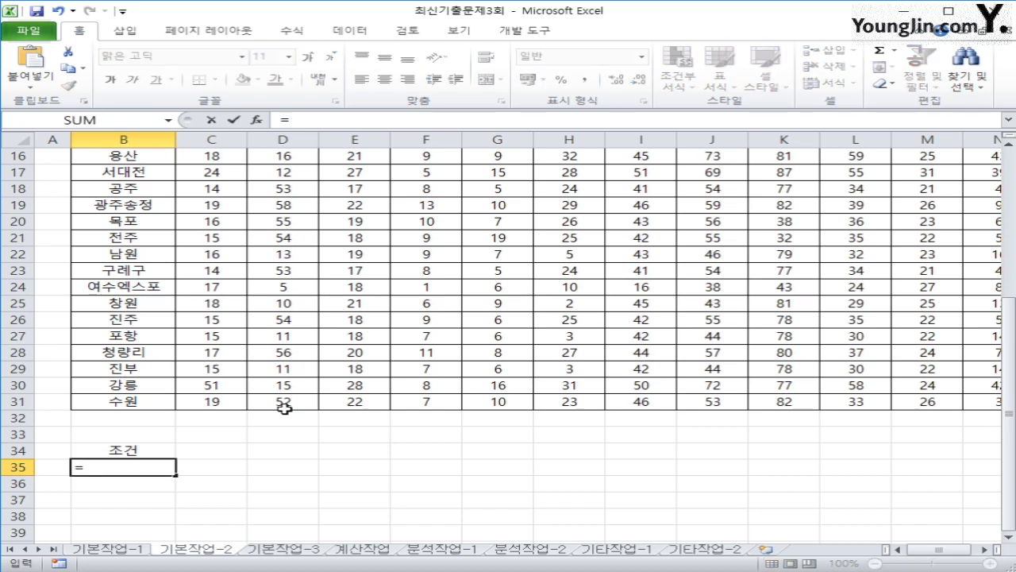
text(or()
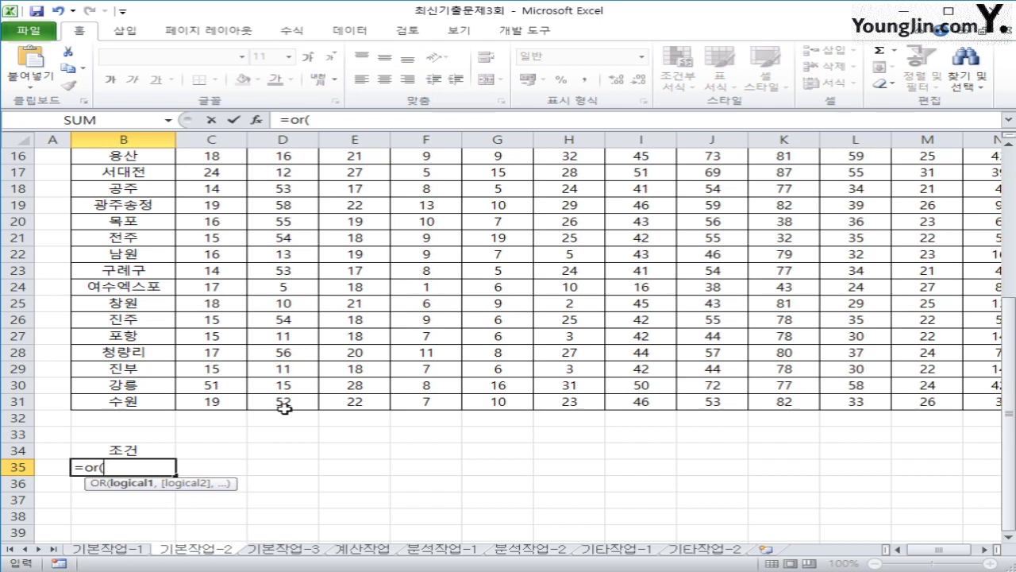
text(left()
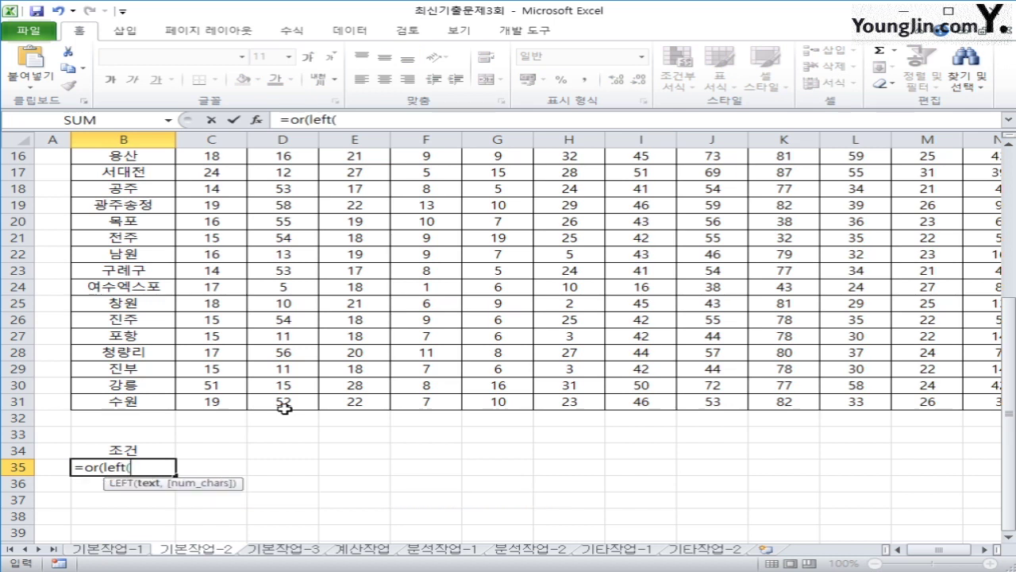
scroll(283, 408, up, 3)
scroll(284, 408, up, 2)
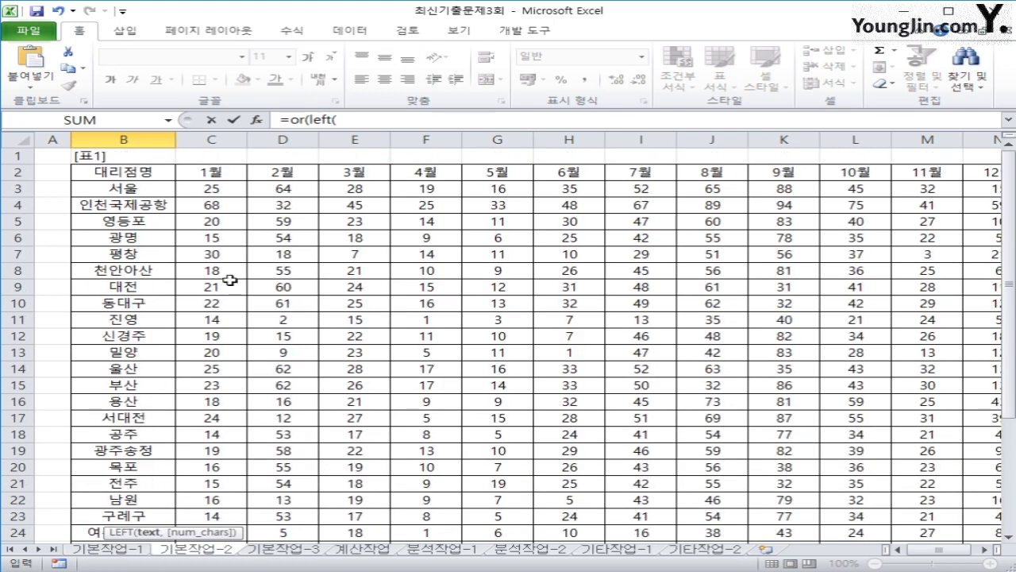
click(127, 188)
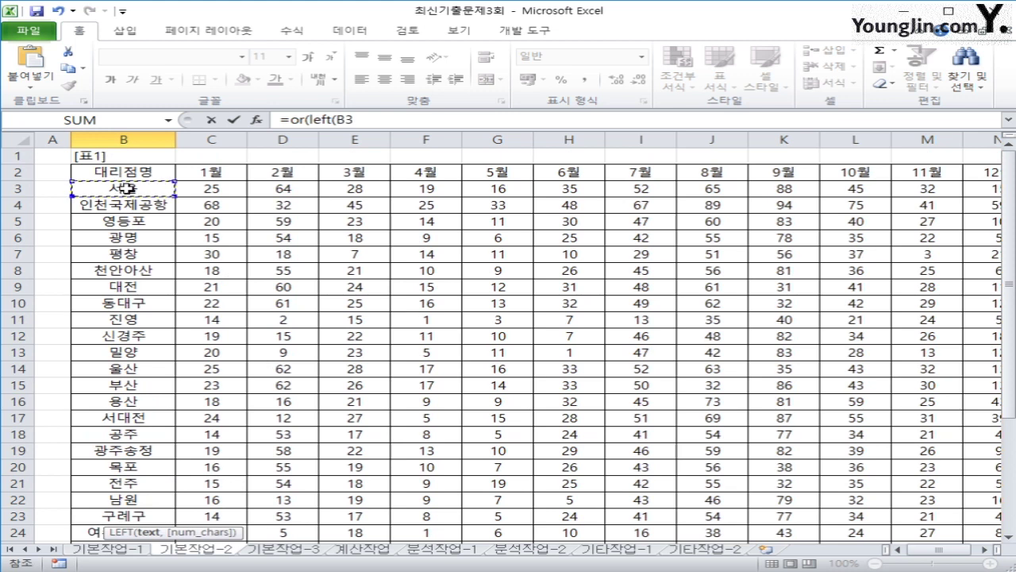
text(,)
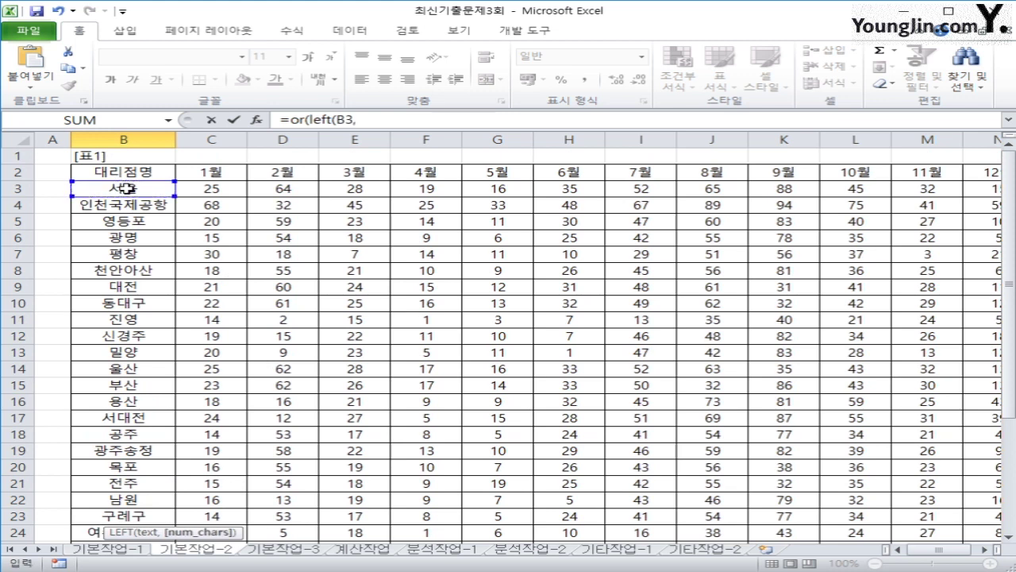
text(1)=)
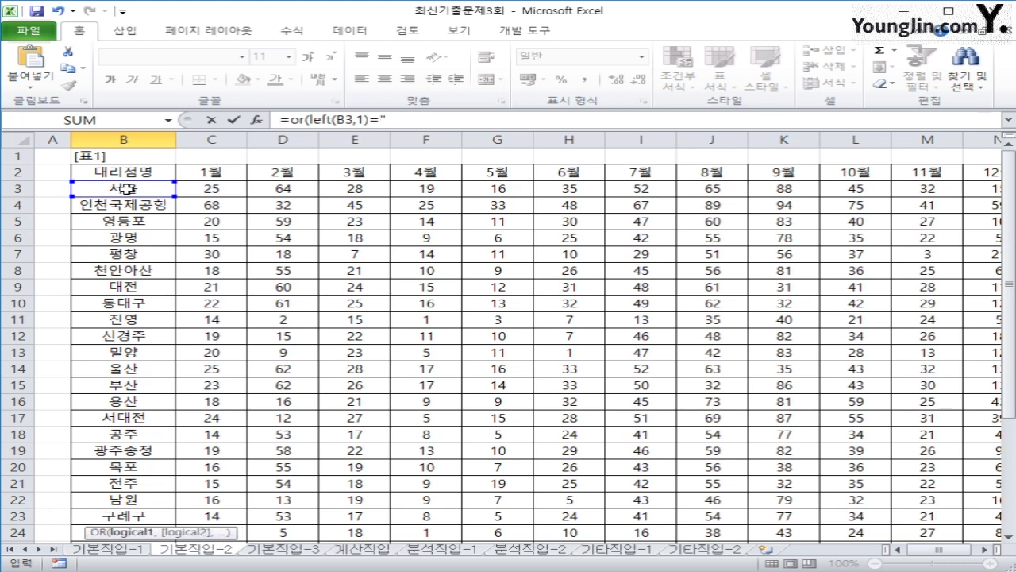
text("진",)
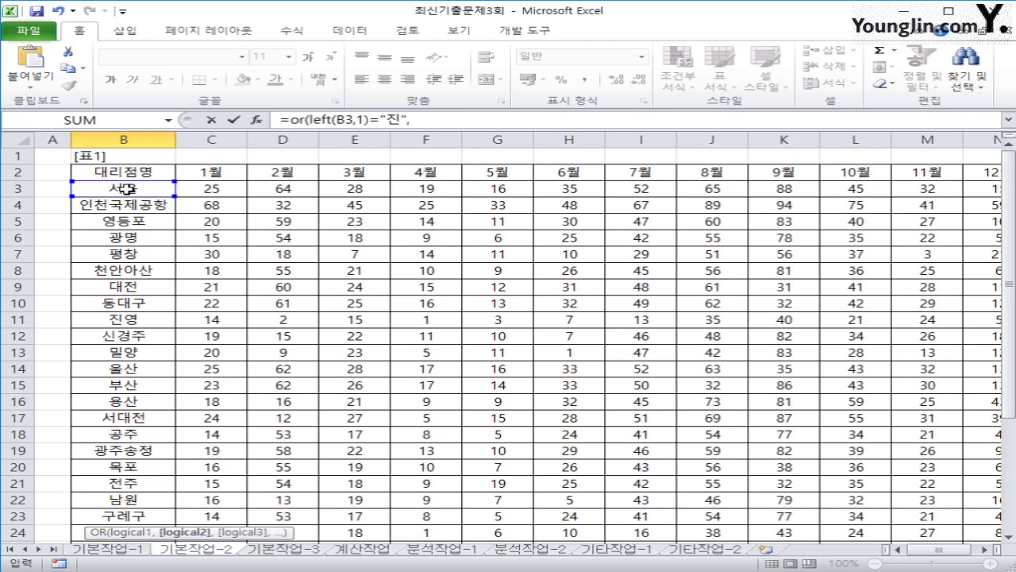
Step: Add LEN(B3)=3 as the second condition of the OR formula in B35 and complete the formula
text( 두)
key(BackSpace)
key(BackSpace)
text(len()
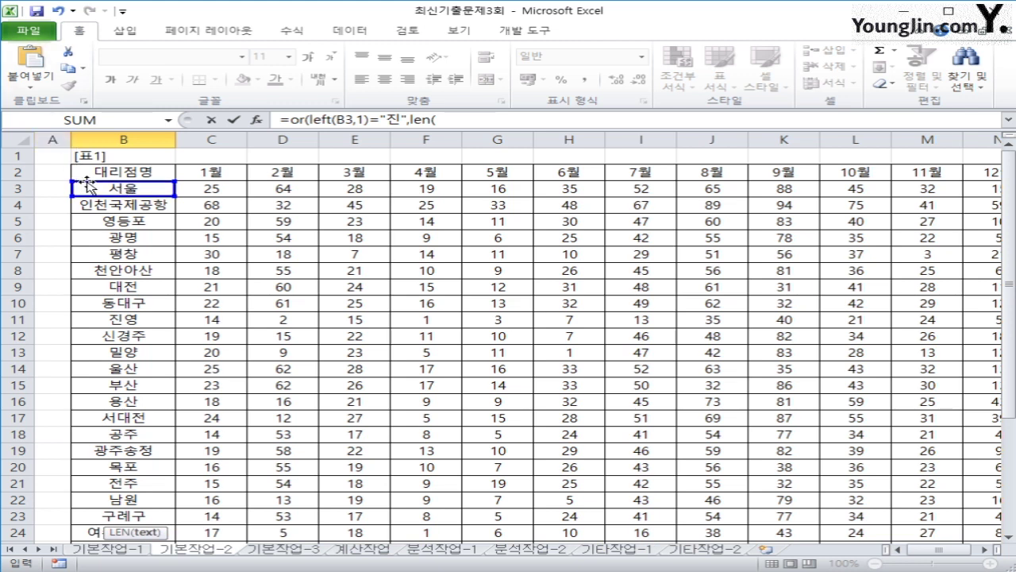
click(93, 189)
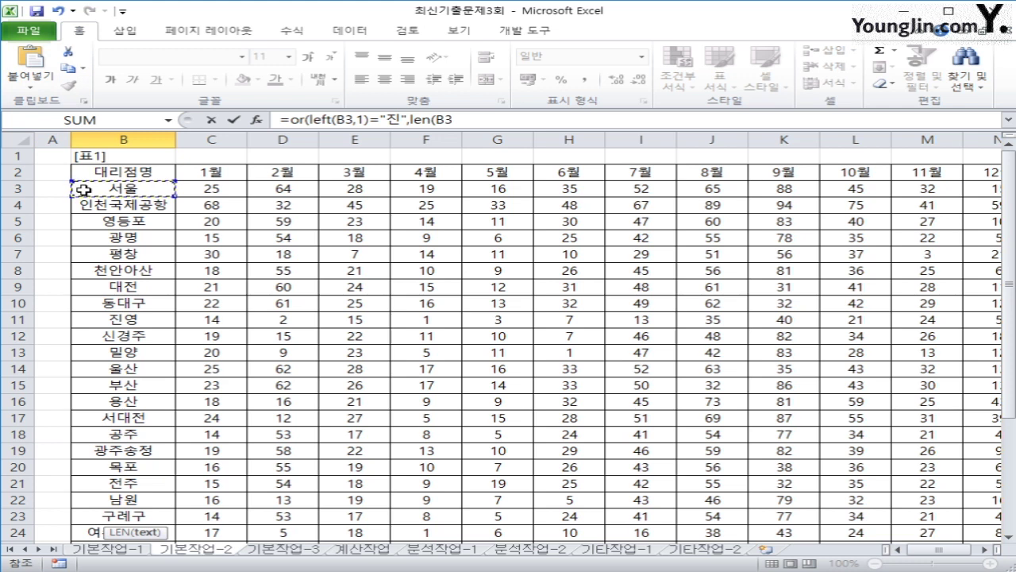
text()=)
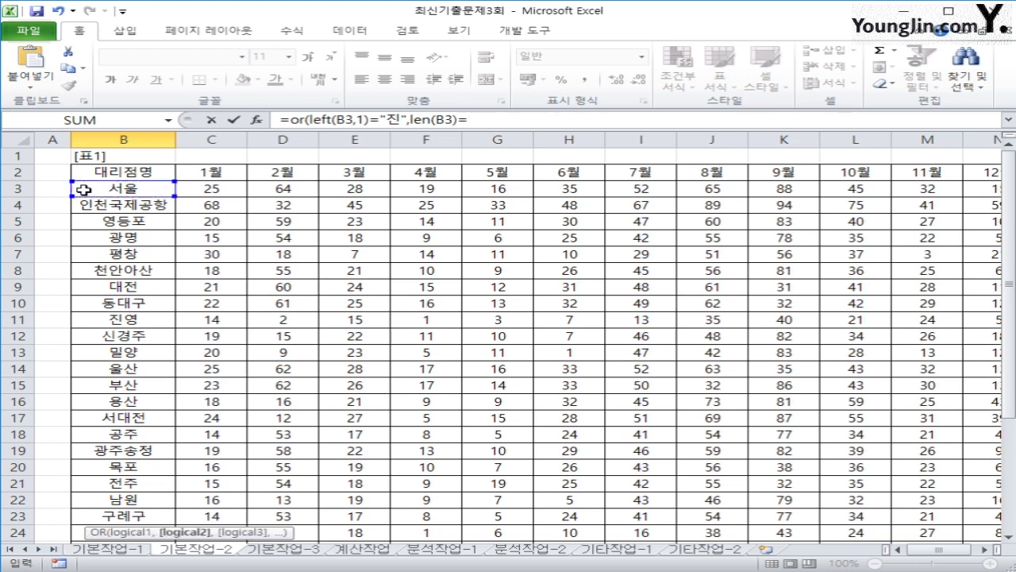
text(3)
key(Return)
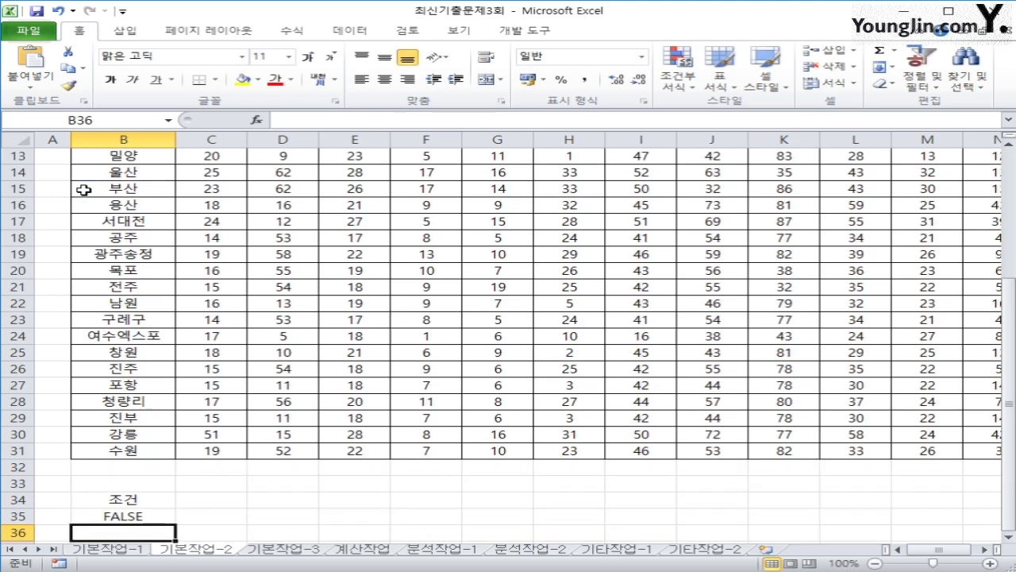
Step: Copy the headers 대리점명, 9월, 10월, 11월 and 12월 from row 2 and paste them starting at B37
scroll(103, 202, up, 4)
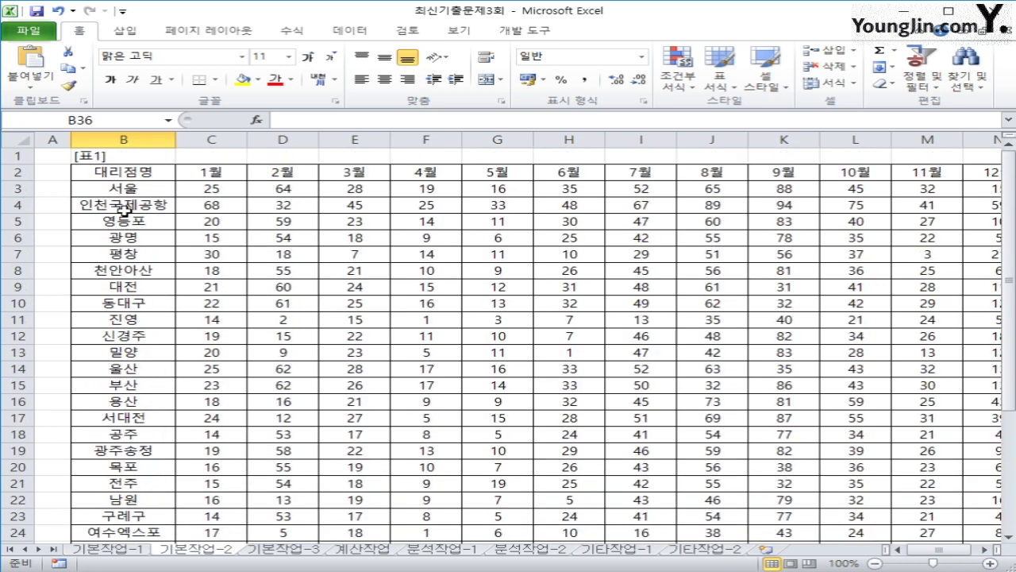
click(103, 170)
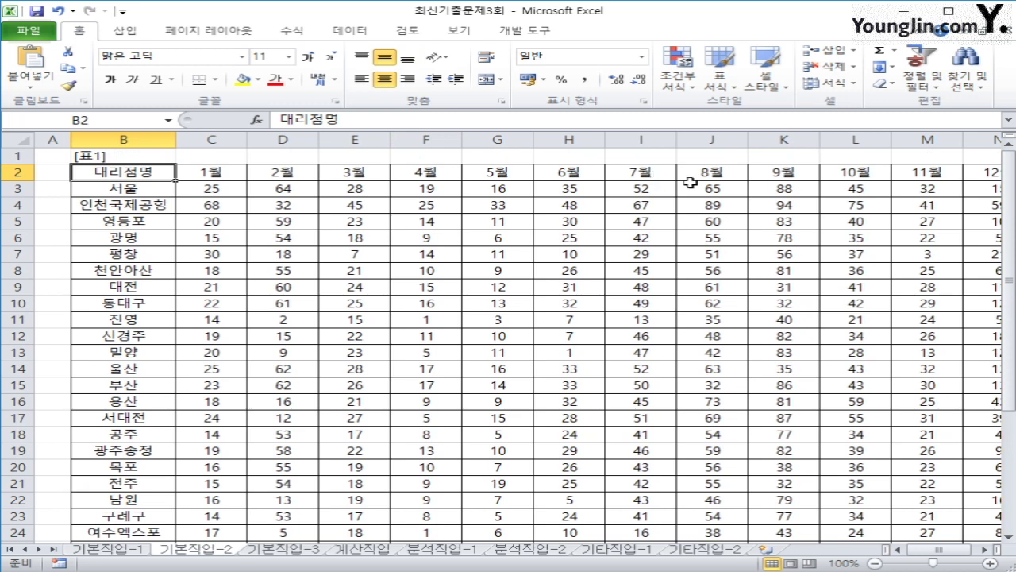
ctrl+click(768, 173)
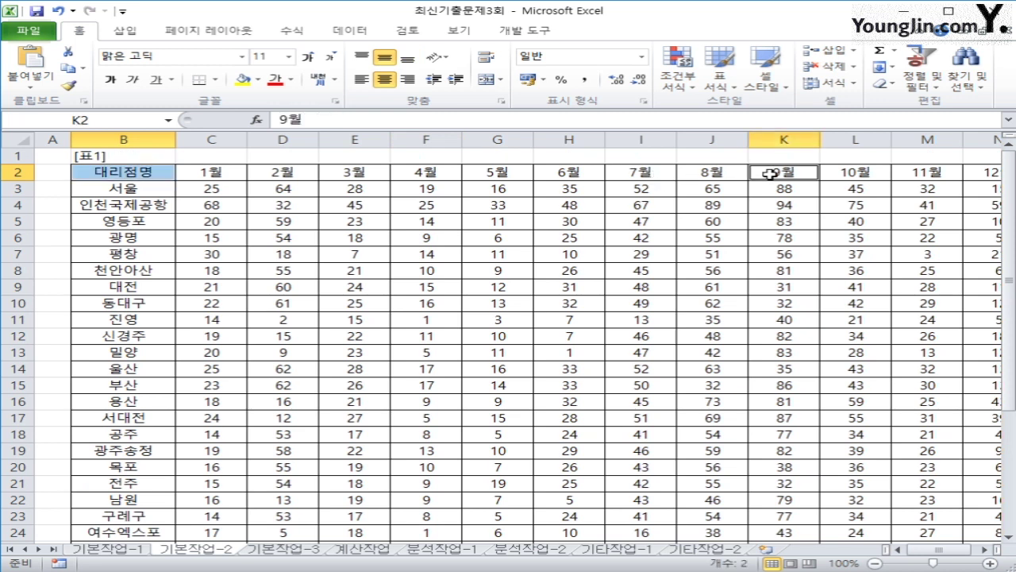
ctrl+click(829, 172)
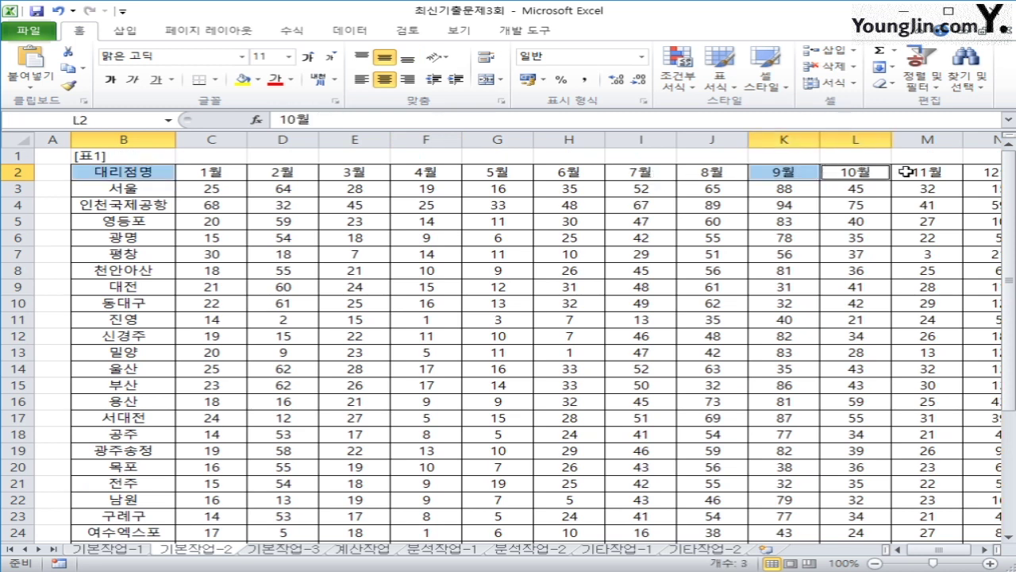
ctrl+click(906, 172)
ctrl+click(979, 174)
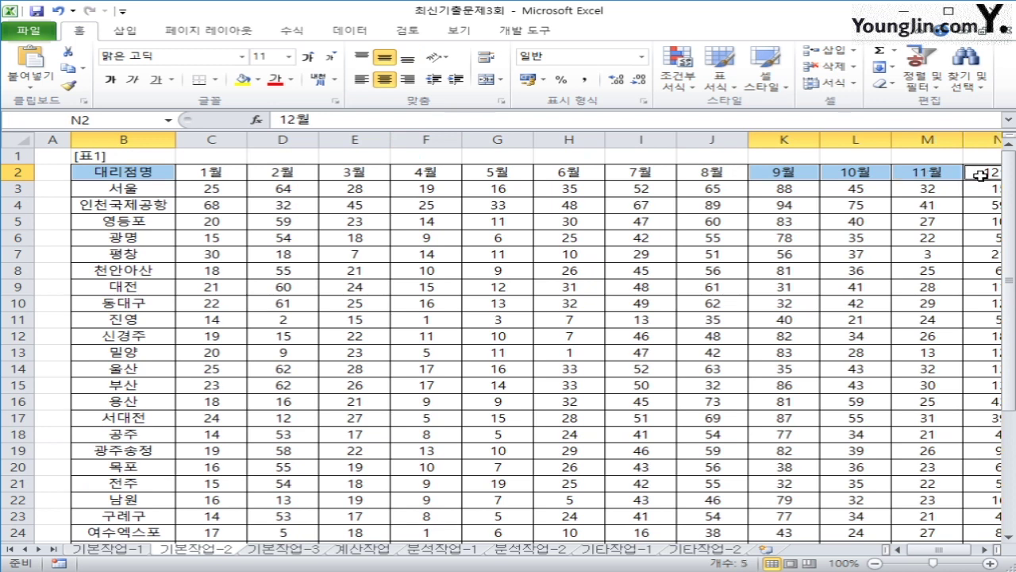
key(ctrl+c)
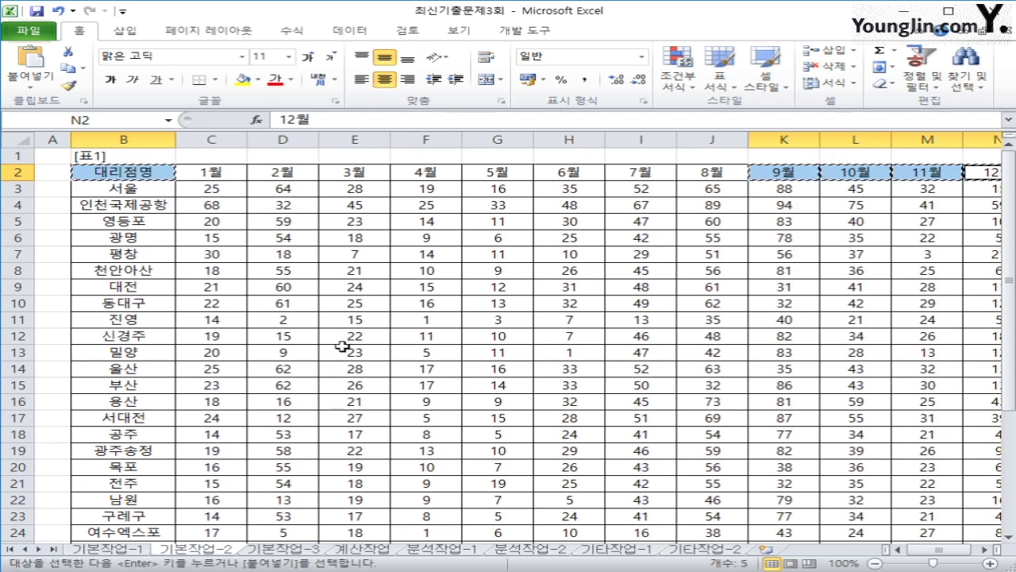
scroll(270, 353, down, 7)
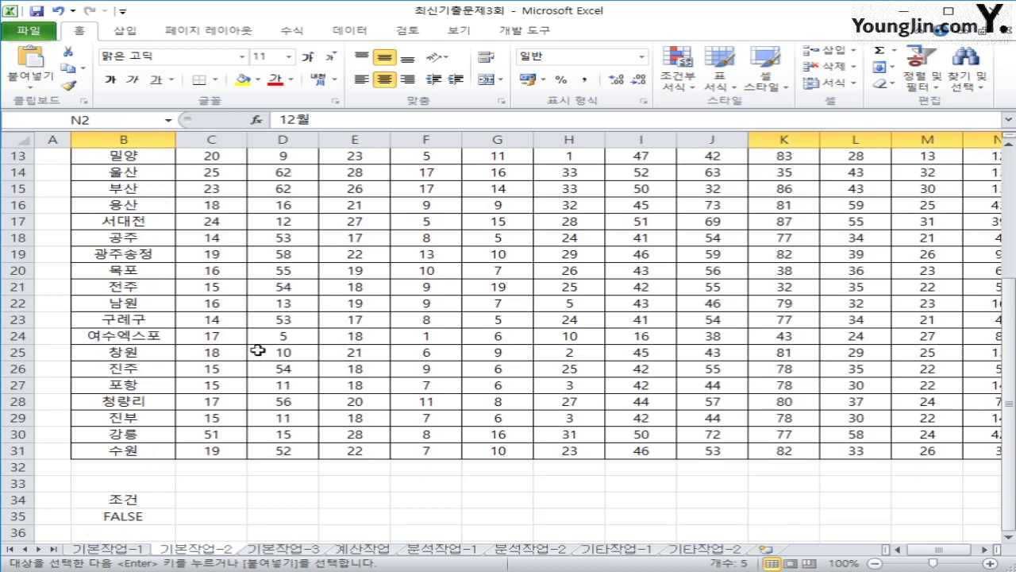
click(90, 404)
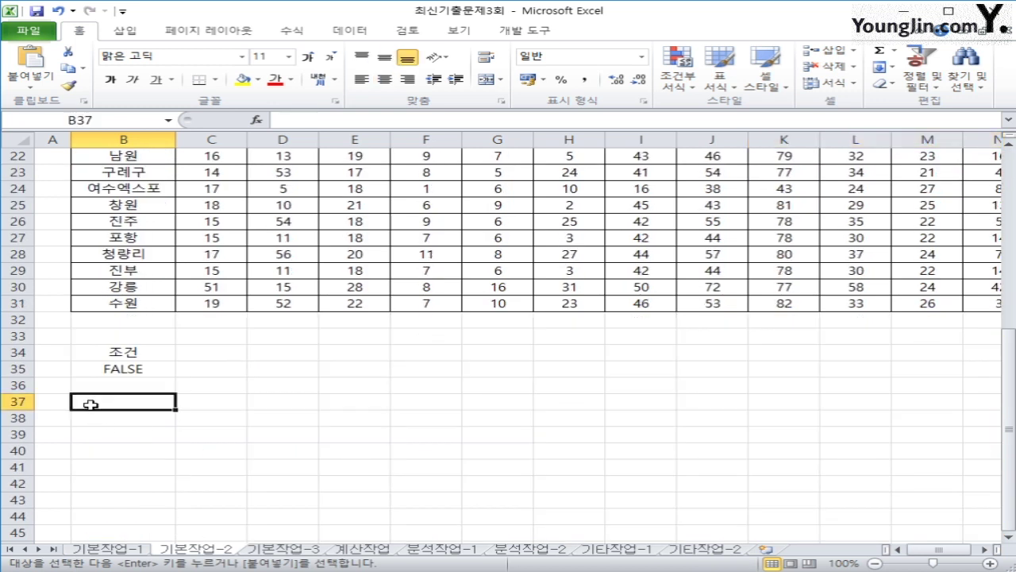
key(ctrl+v)
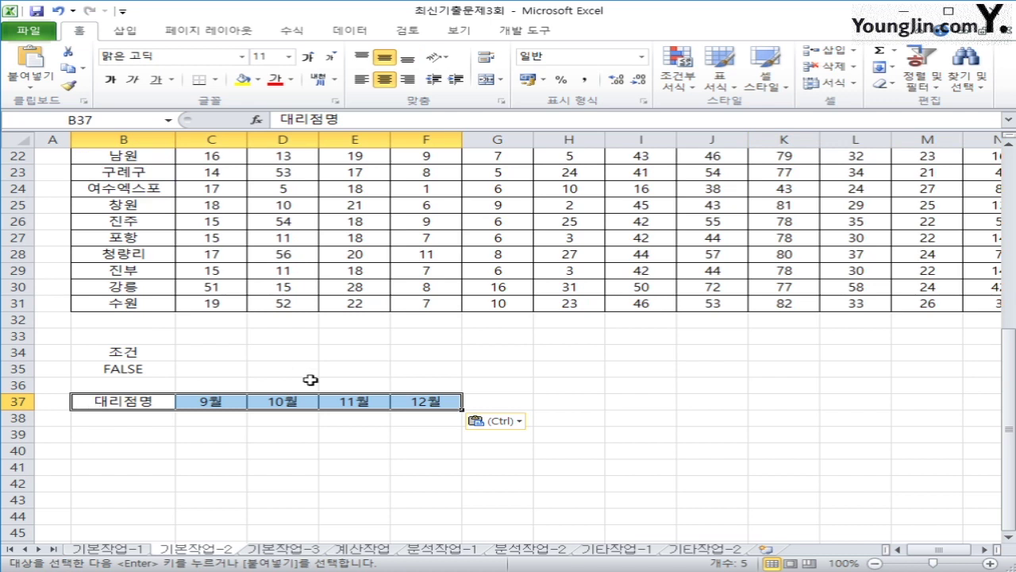
Step: Start an advanced filter on the table range B2:N31 and set it to copy the results to another location
scroll(322, 341, up, 7)
click(272, 282)
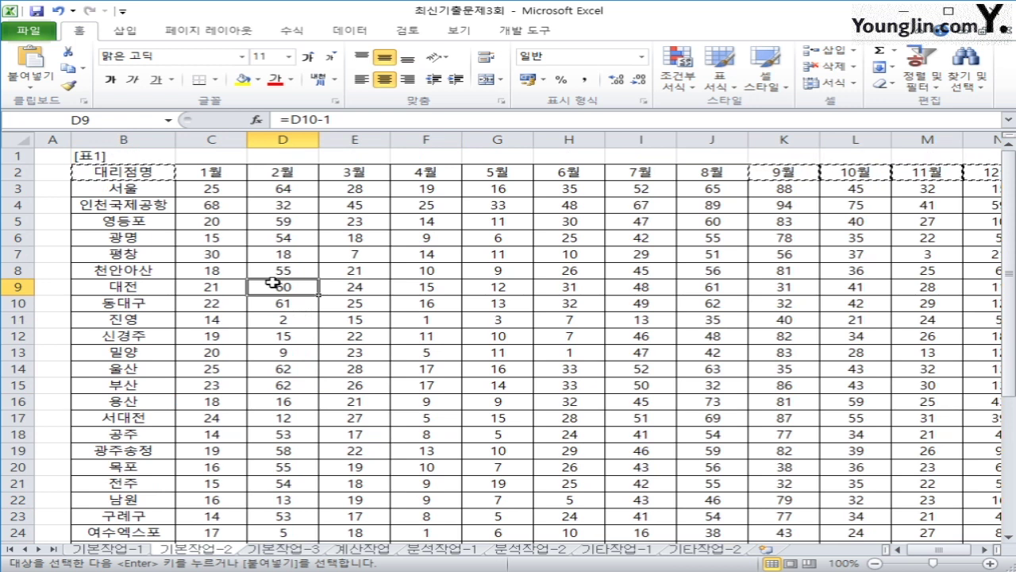
click(358, 35)
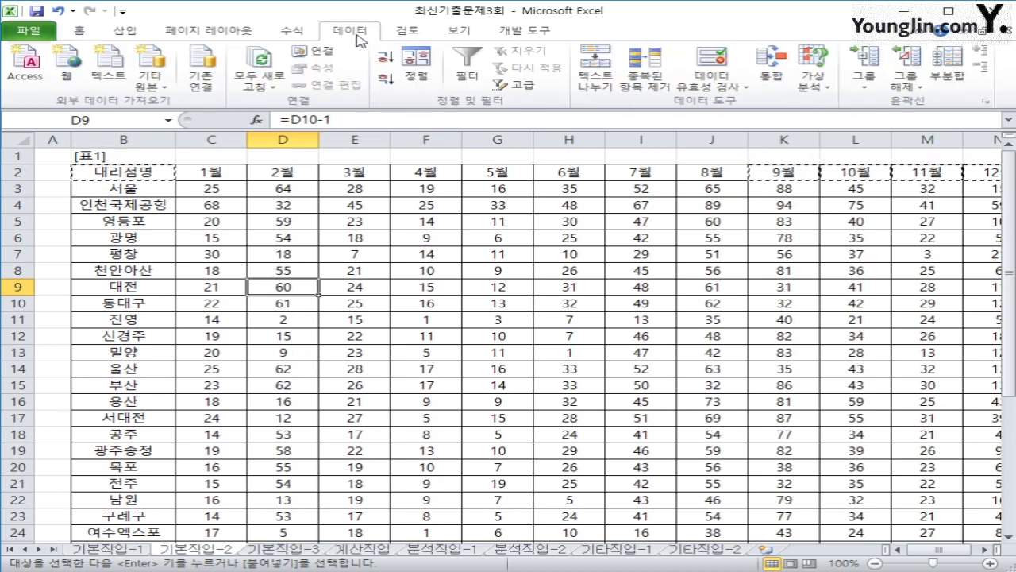
click(521, 86)
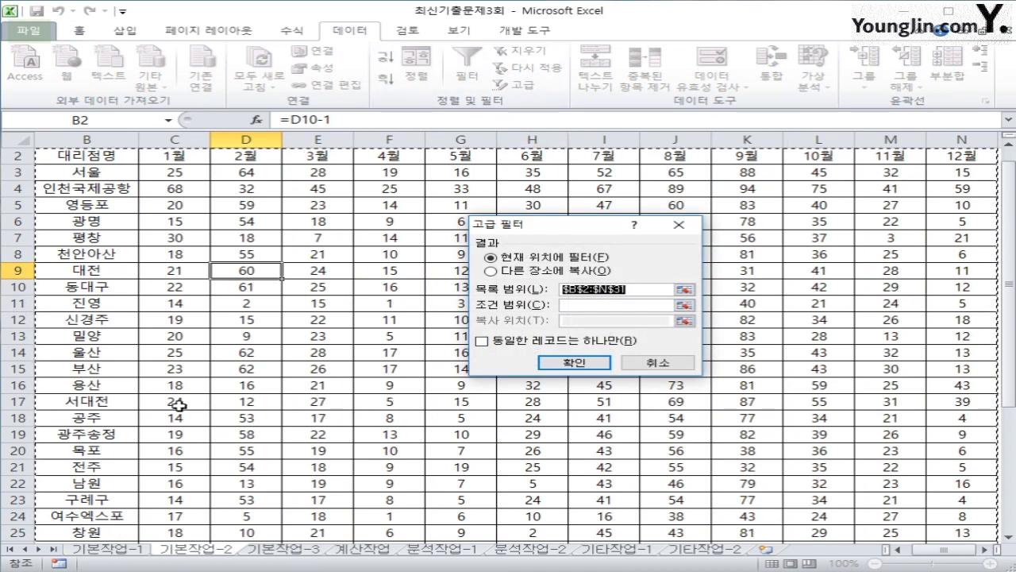
scroll(758, 433, down, 2)
scroll(758, 432, down, 1)
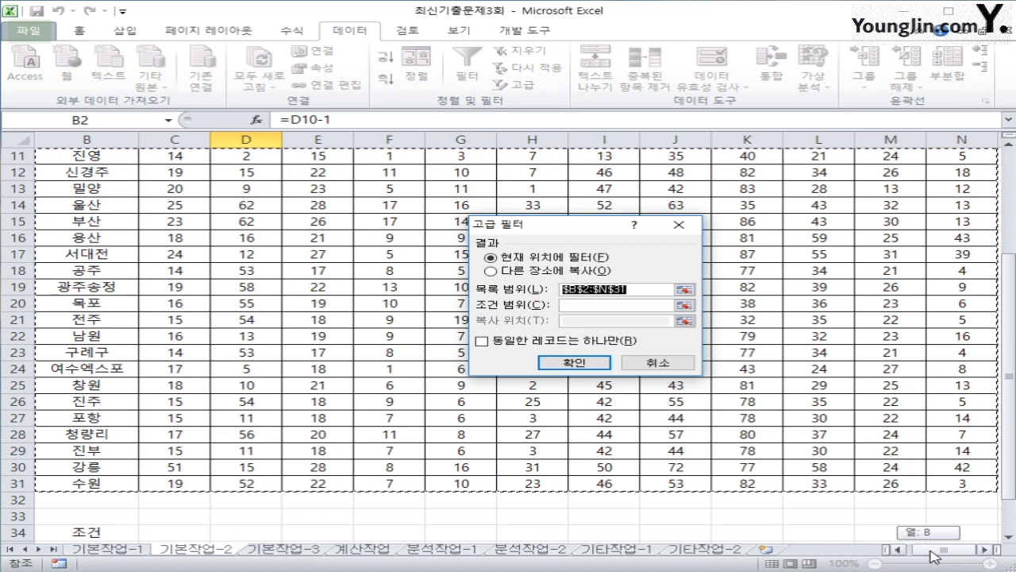
drag(926, 555, 903, 551)
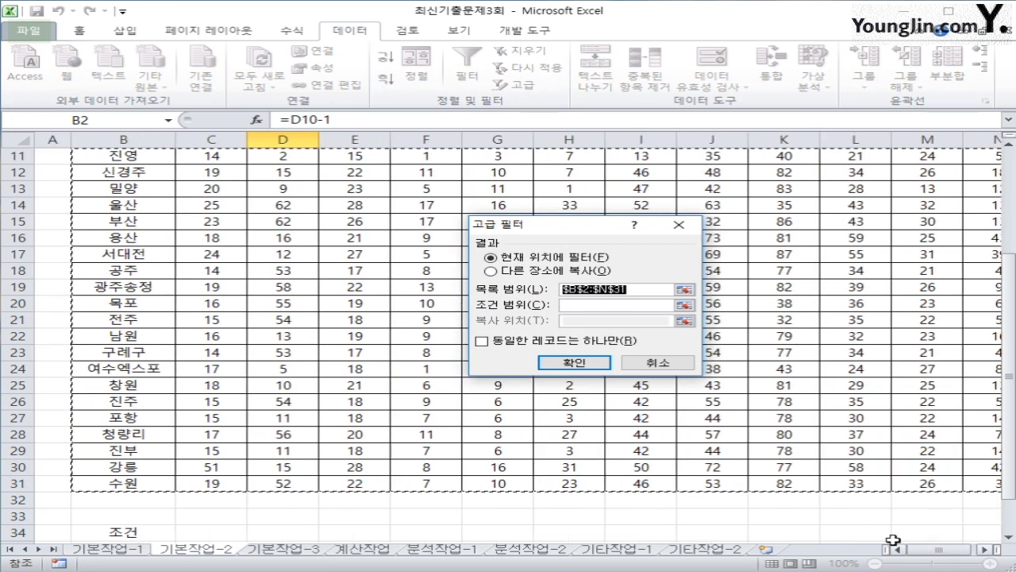
scroll(788, 451, down, 3)
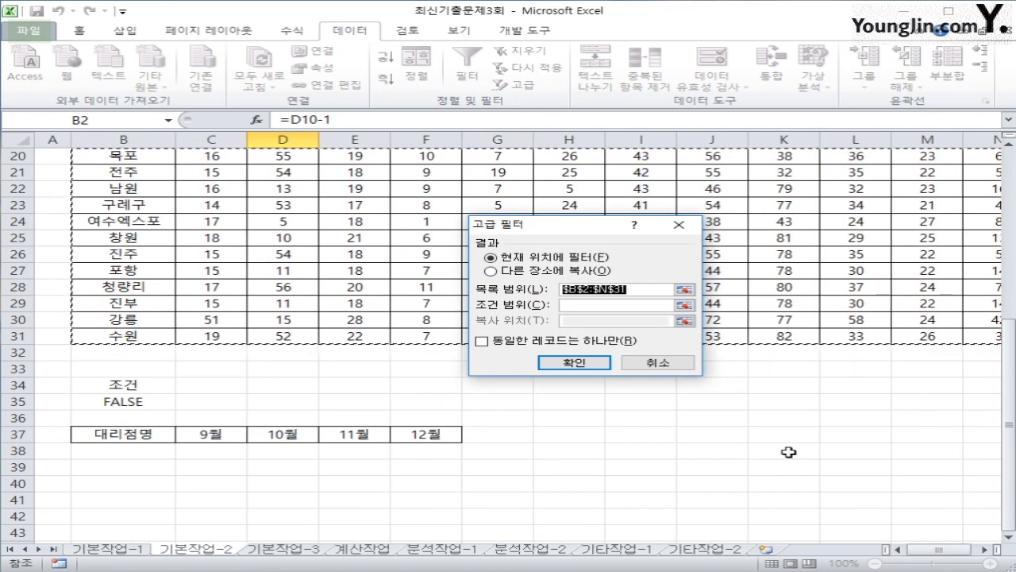
click(582, 272)
Step: Set the advanced filter's criteria range to B34:B35 and its copy destination to B37:F37, and run the filter
click(589, 305)
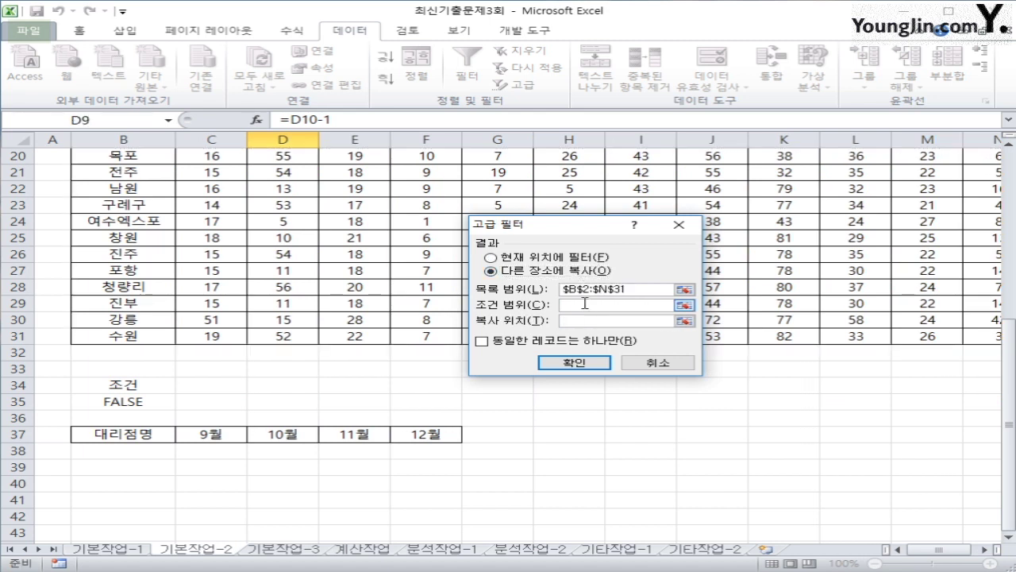
drag(122, 388, 123, 402)
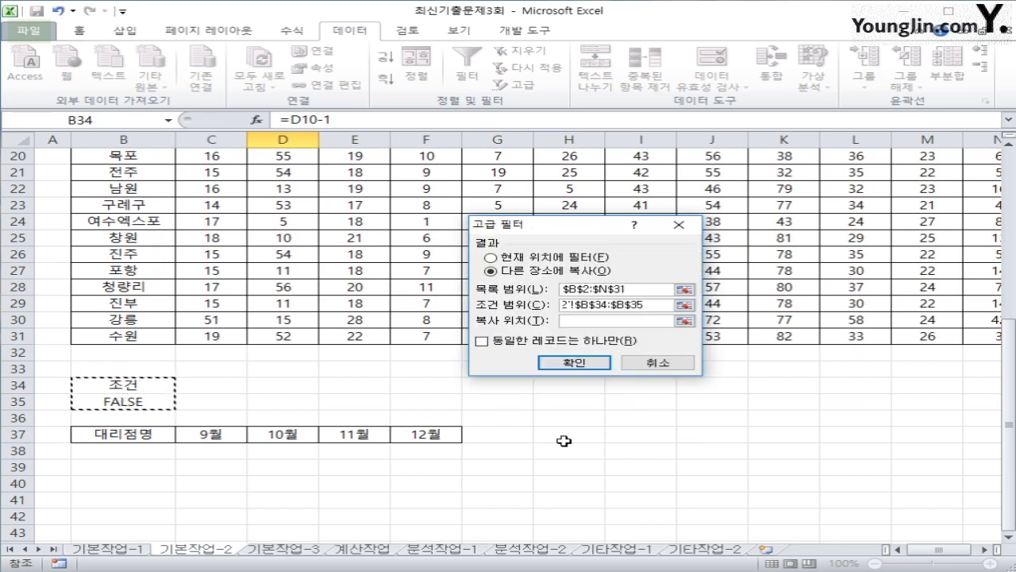
click(584, 321)
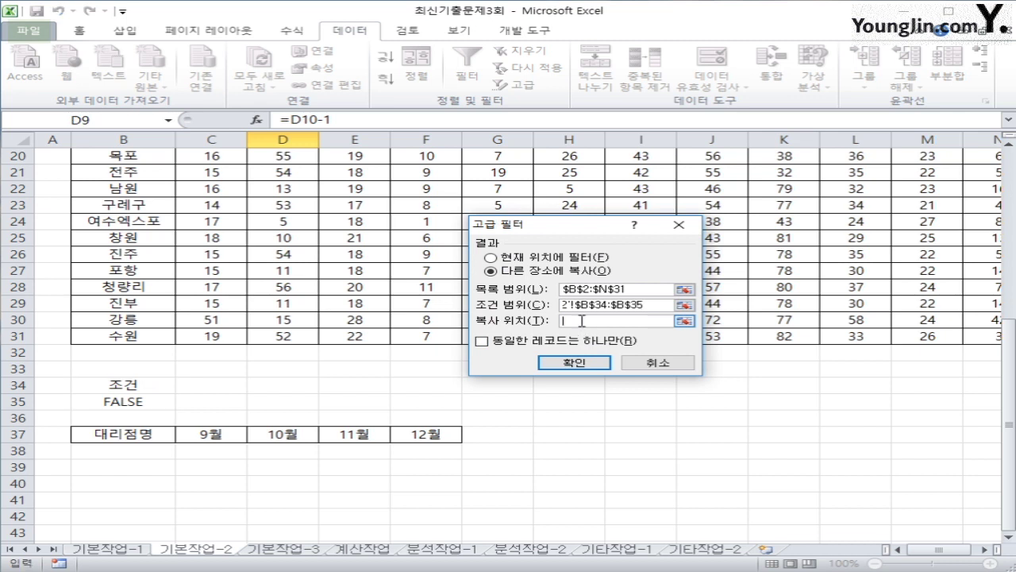
drag(131, 435, 435, 436)
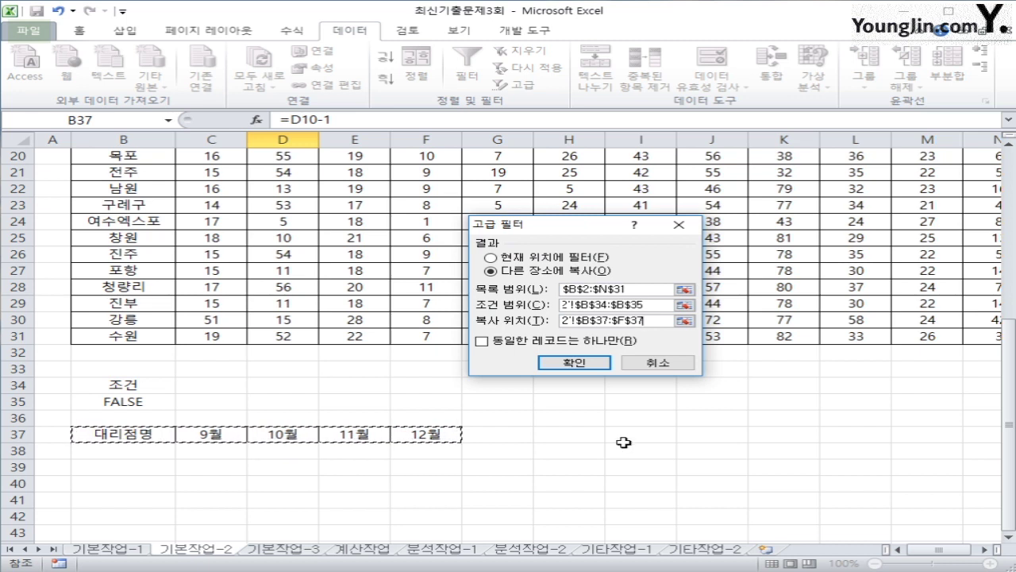
click(577, 361)
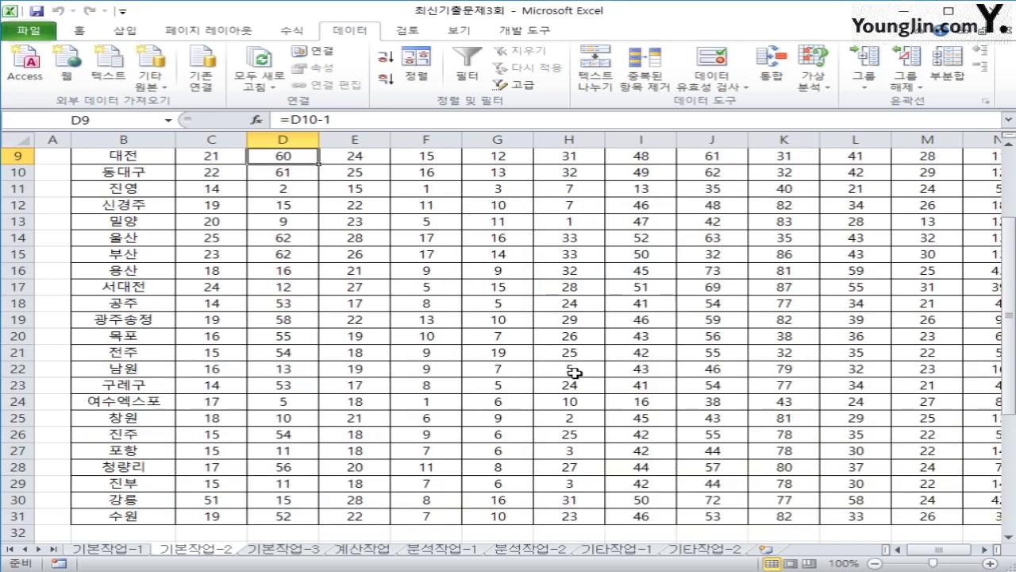
Step: Check the extracted 대리점명 entries below the copied headers against the filter conditions
scroll(544, 404, down, 3)
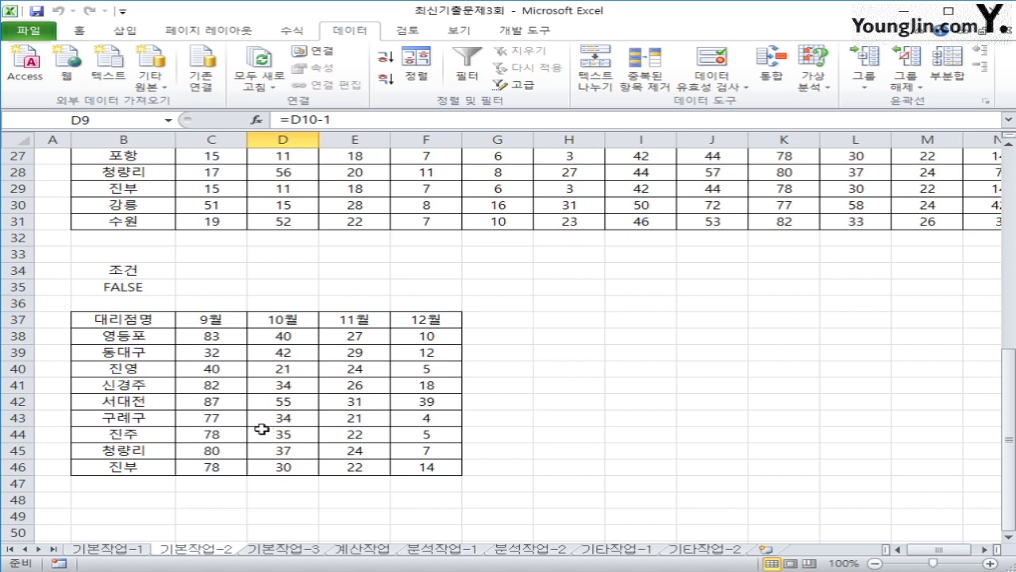
drag(127, 337, 83, 470)
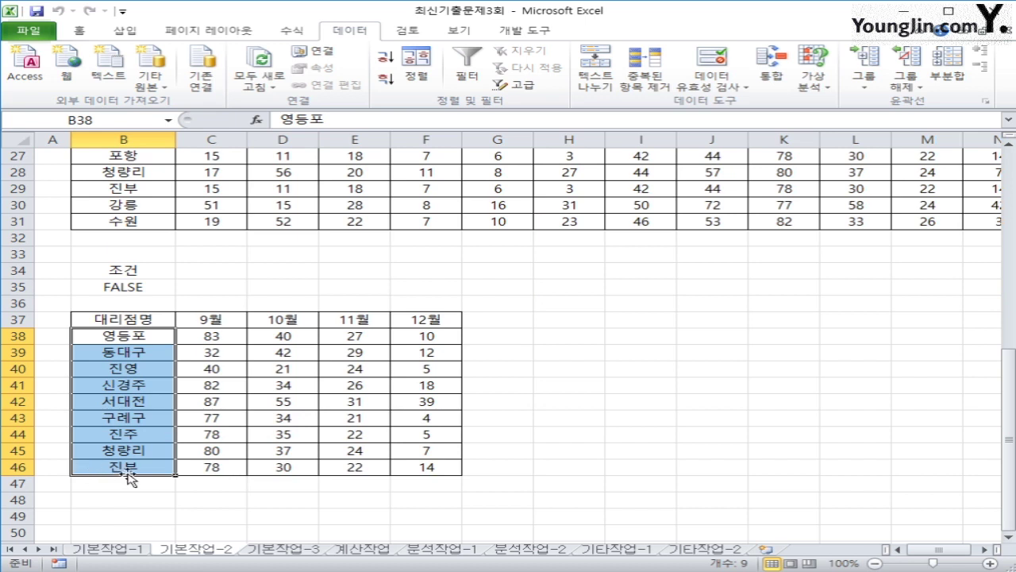
click(121, 469)
click(118, 421)
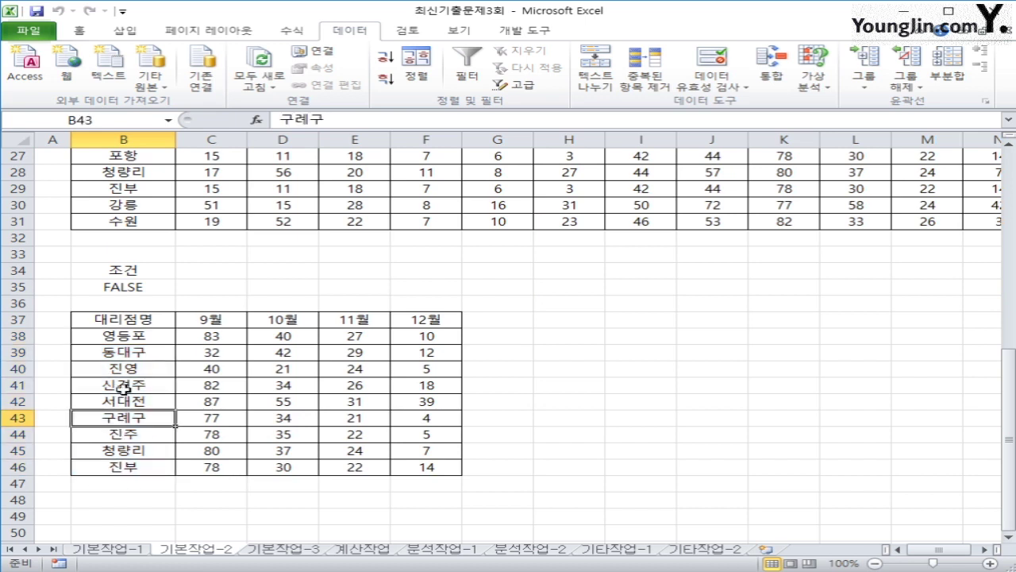
click(137, 365)
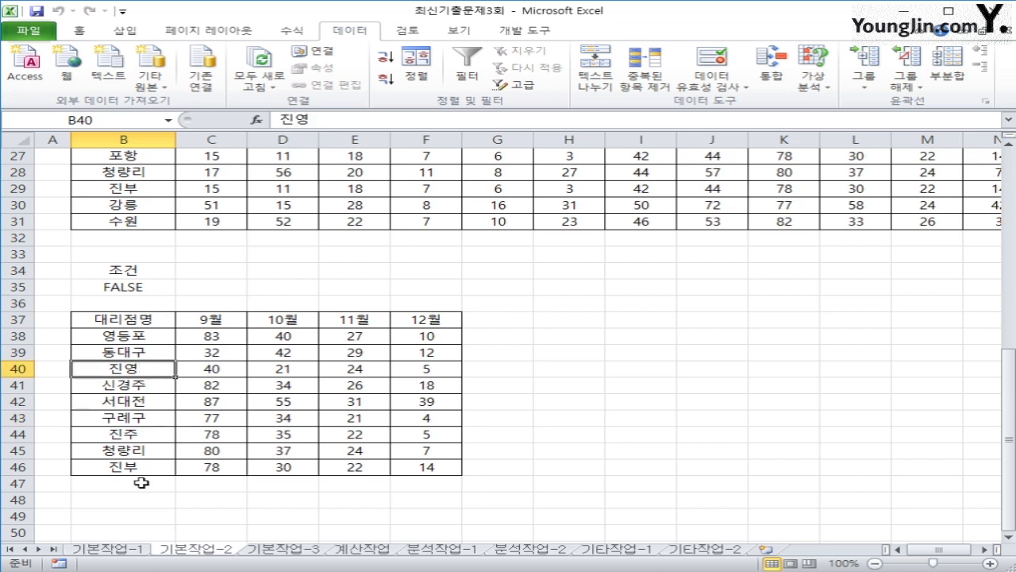
Step: Create a new conditional formatting rule for the data rows B3:N31, using the rule type that determines cells by a formula
scroll(142, 481, up, 6)
scroll(142, 482, up, 2)
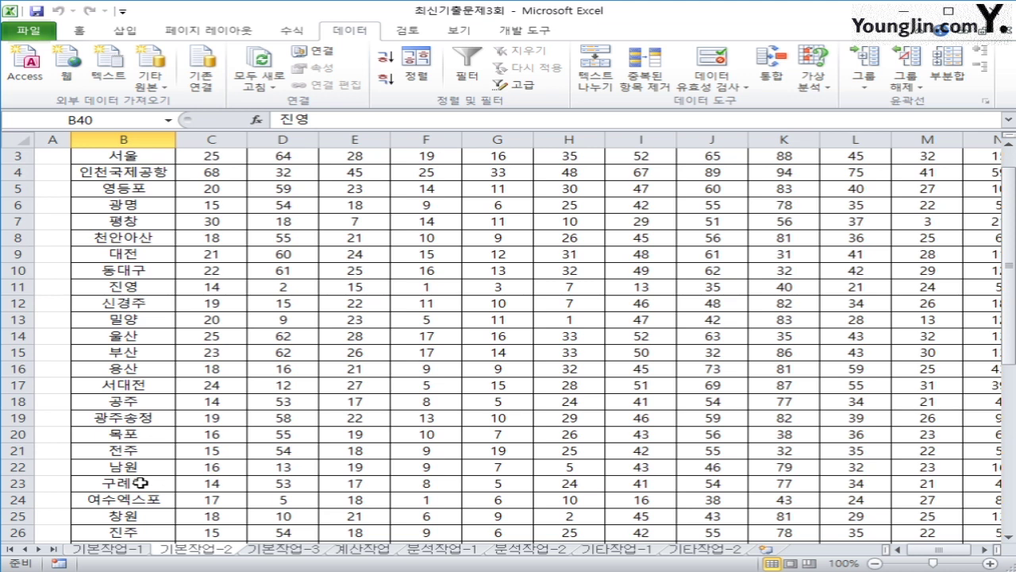
scroll(140, 482, up, 1)
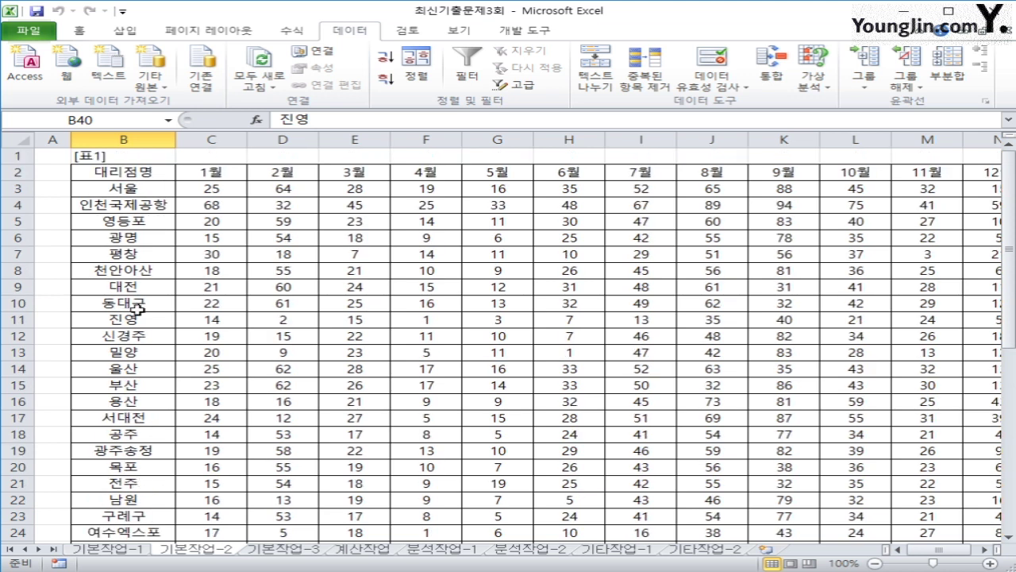
click(137, 188)
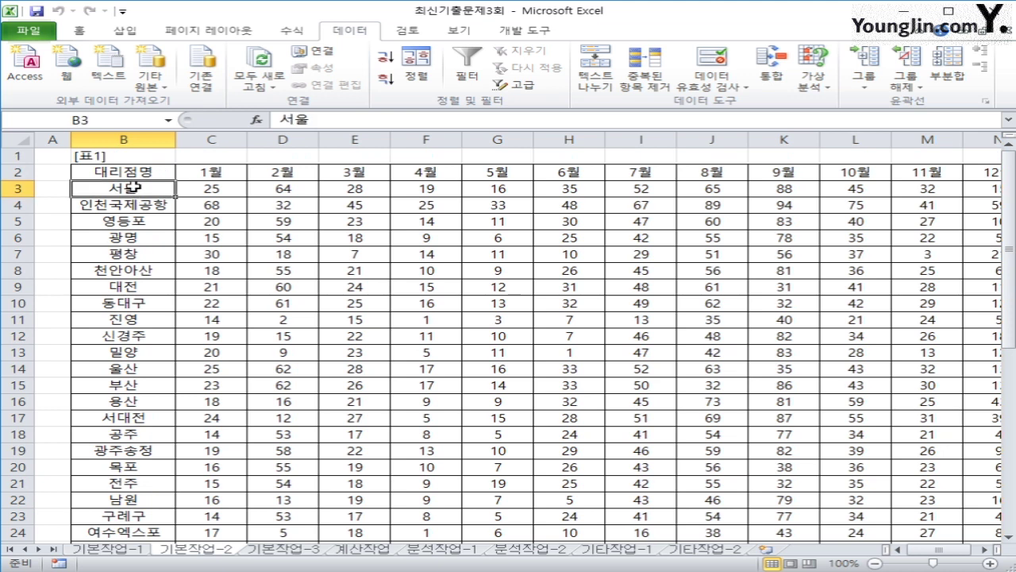
mouse_move(136, 188)
mouse_down()
mouse_move(855, 356)
mouse_move(991, 503)
mouse_move(985, 536)
mouse_move(972, 531)
mouse_up()
scroll(873, 499, down, 2)
scroll(874, 498, up, 5)
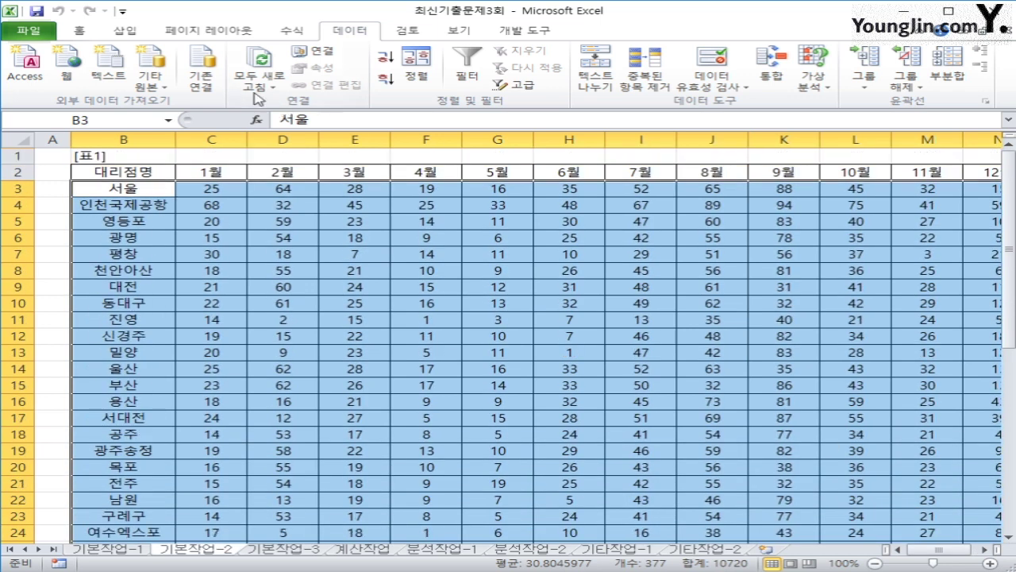
click(87, 36)
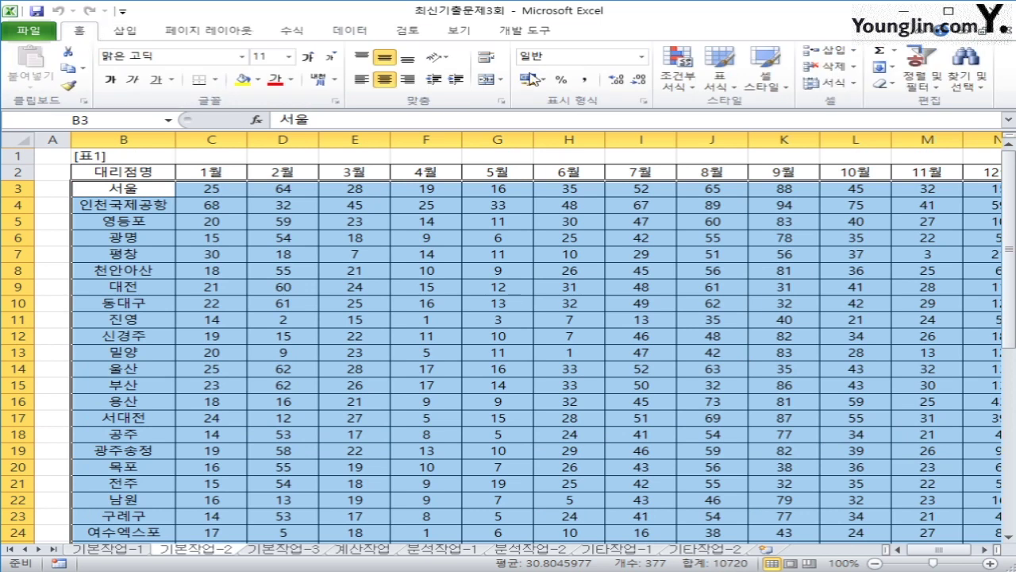
click(673, 79)
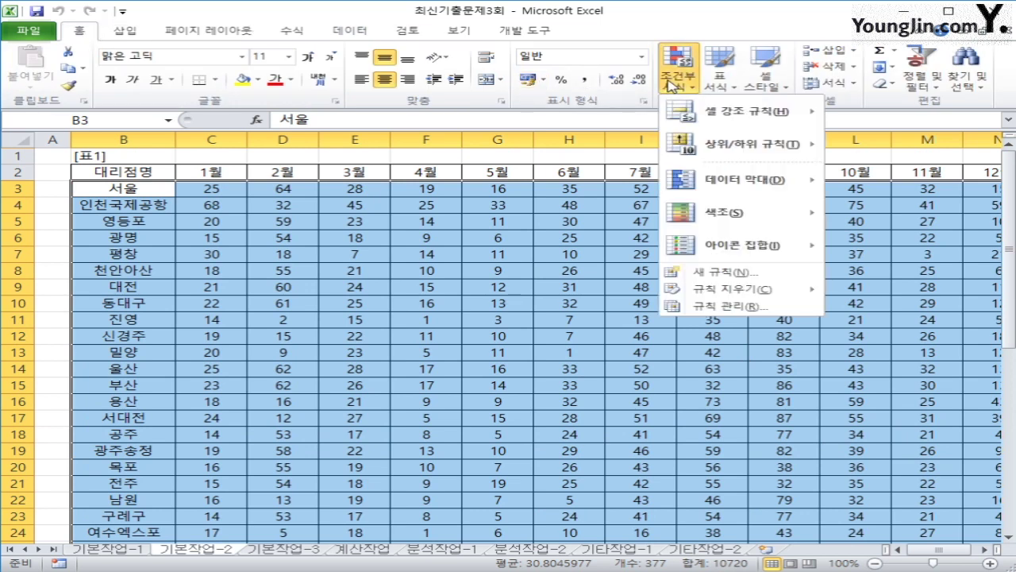
click(716, 273)
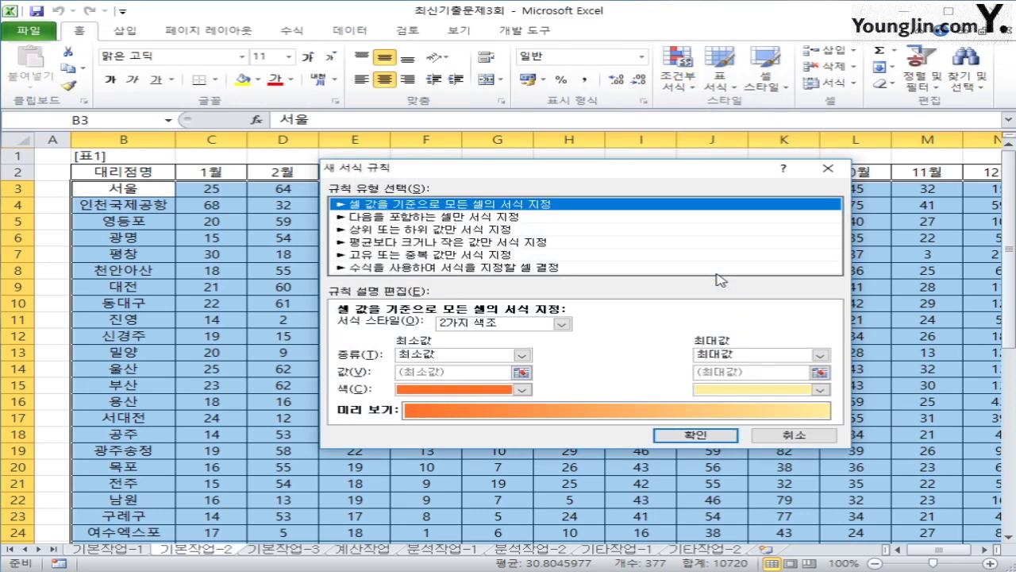
click(439, 269)
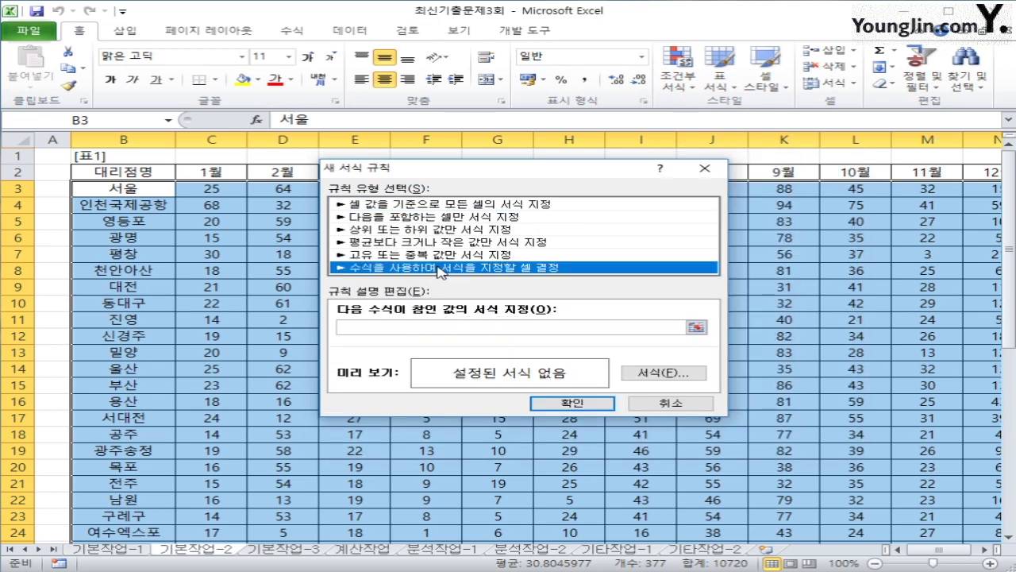
Step: Begin the rule's AND formula with the 6월 condition $H3<average($H$3:$H$31), keeping only the column fixed in $H3
click(431, 329)
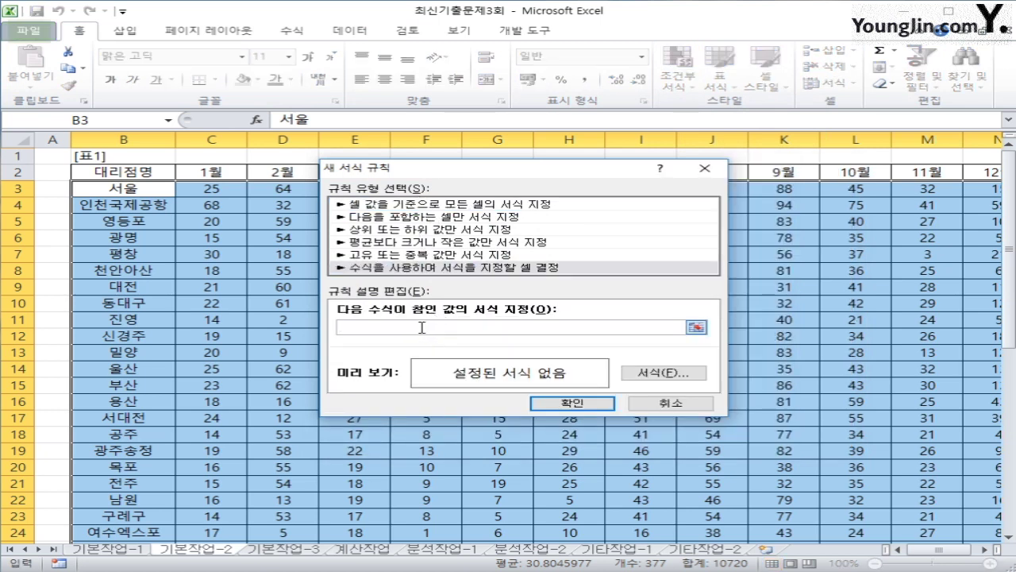
text(ㅋ)
key(BackSpace)
text(=and()
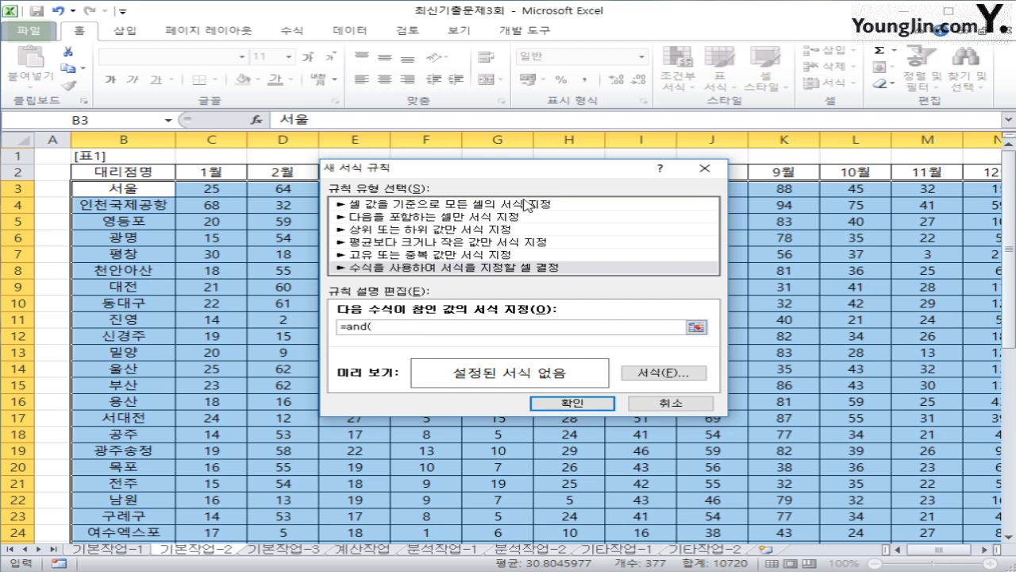
drag(524, 186, 548, 270)
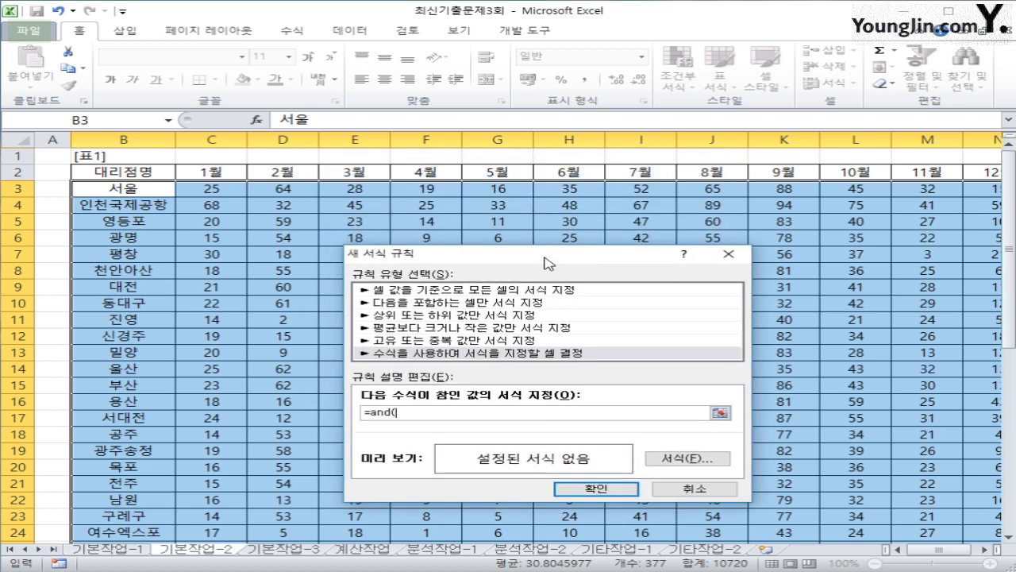
click(558, 185)
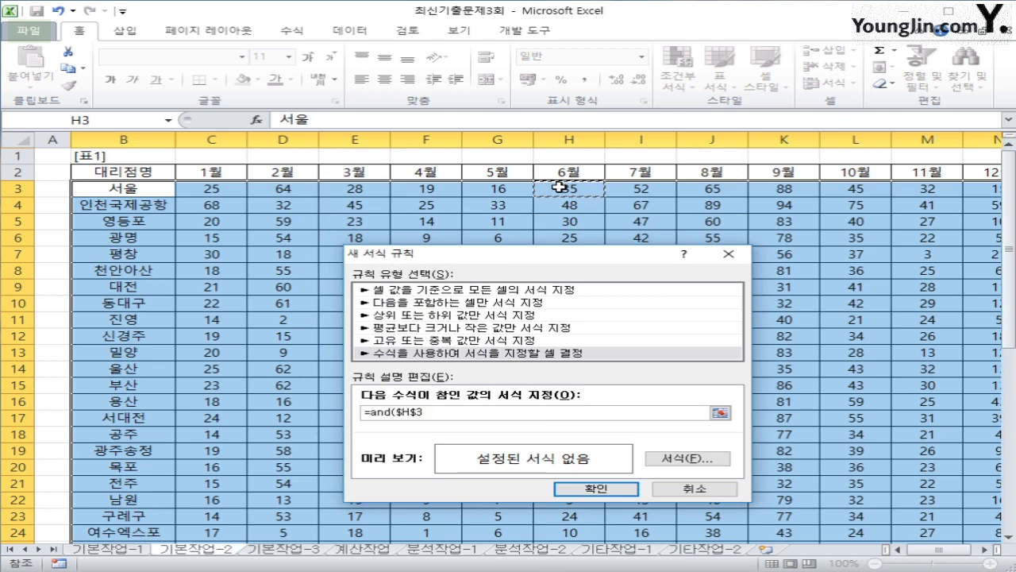
click(413, 411)
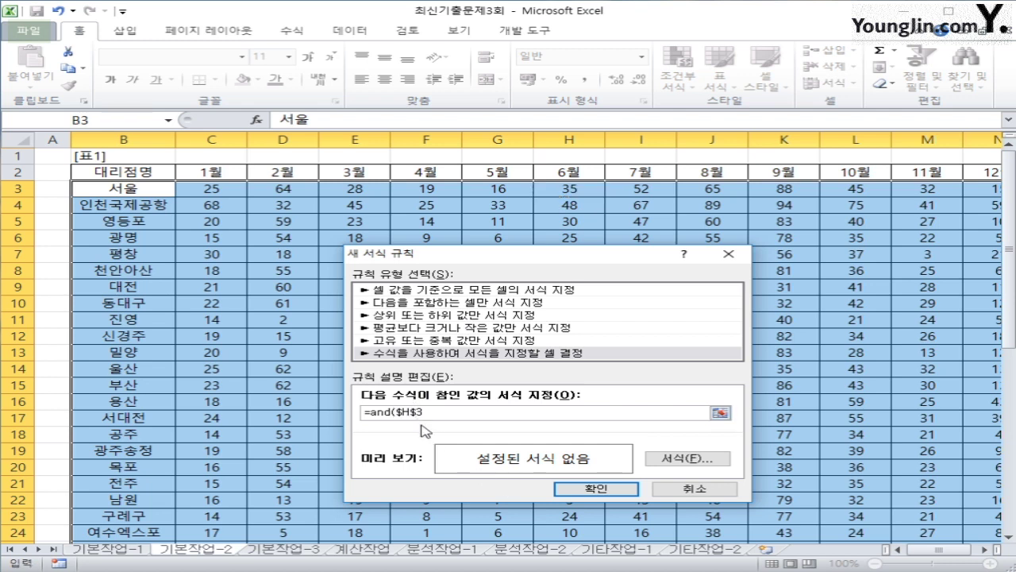
key(Delete)
text(erage($H)
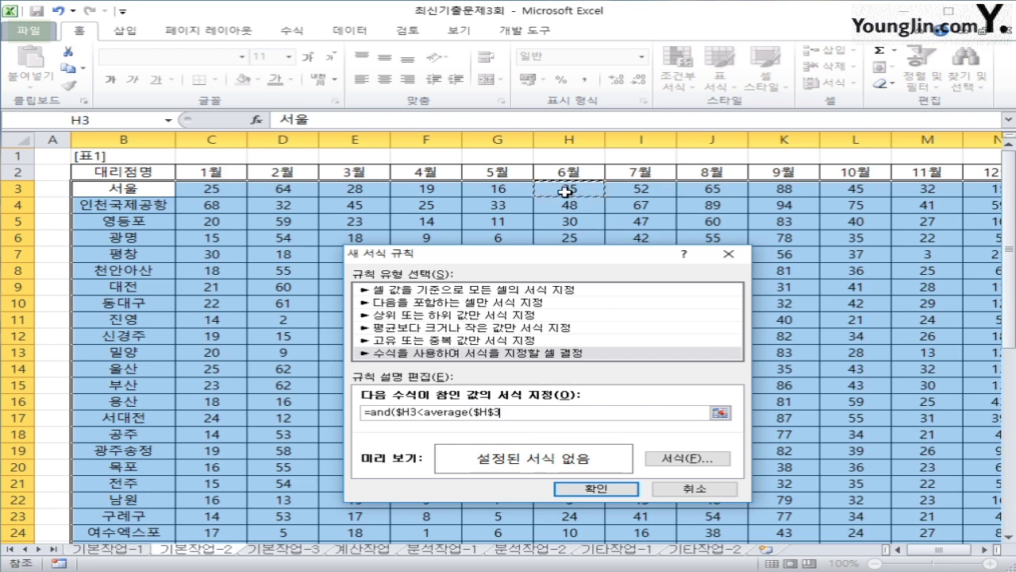
drag(565, 195, 579, 512)
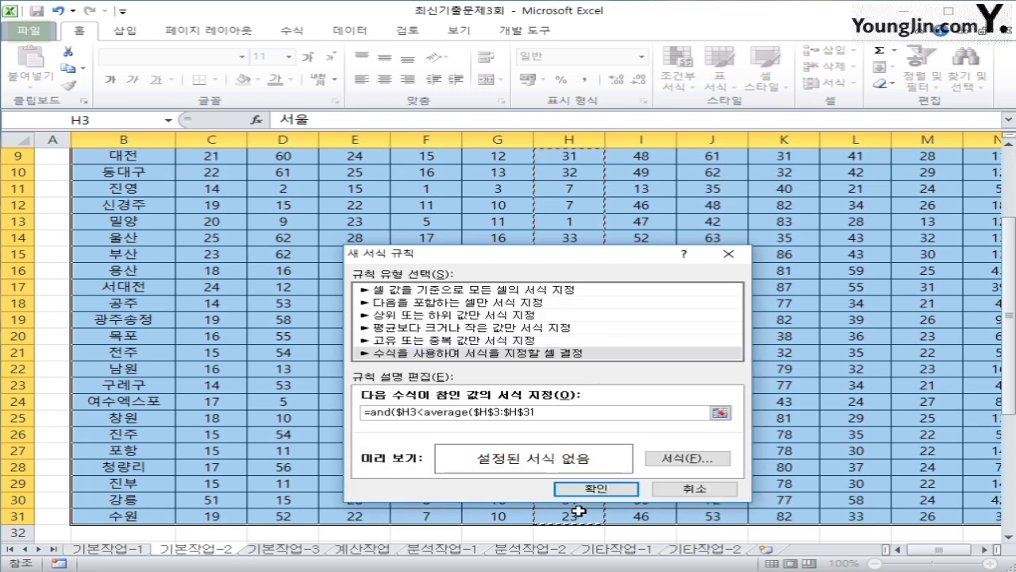
text(),)
Step: Add the 7월 condition $I3<average($I$3:$I$31) to the rule's AND formula and close the formula
scroll(603, 412, up, 3)
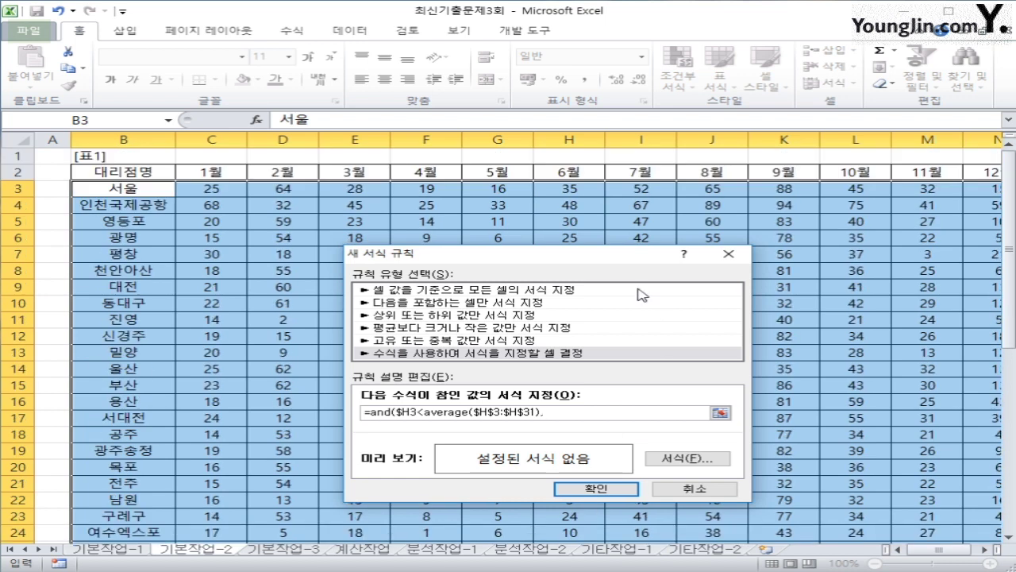
text(,)
click(623, 189)
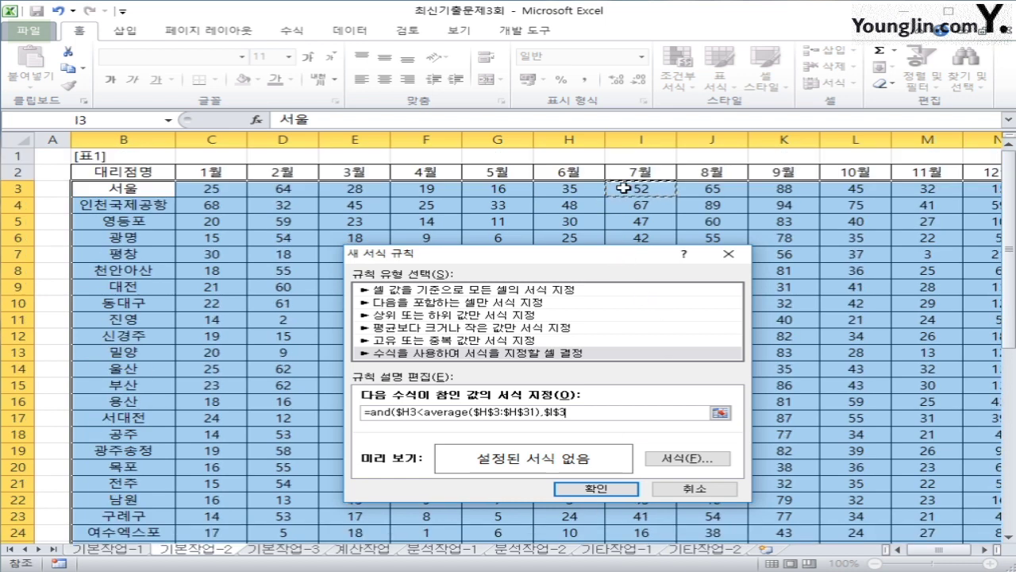
click(559, 414)
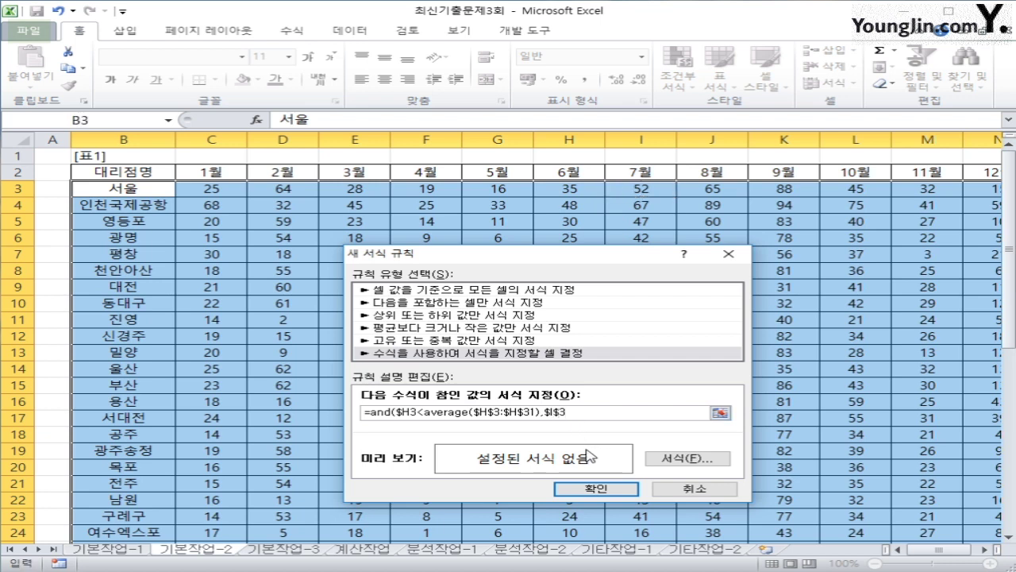
key(BackSpace)
text(average()
drag(631, 189, 638, 514)
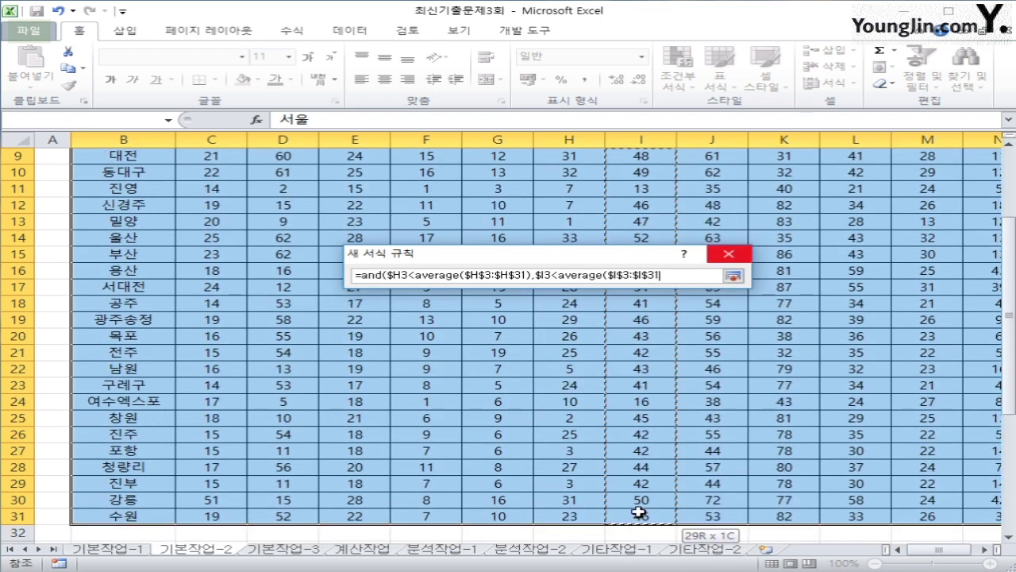
text())
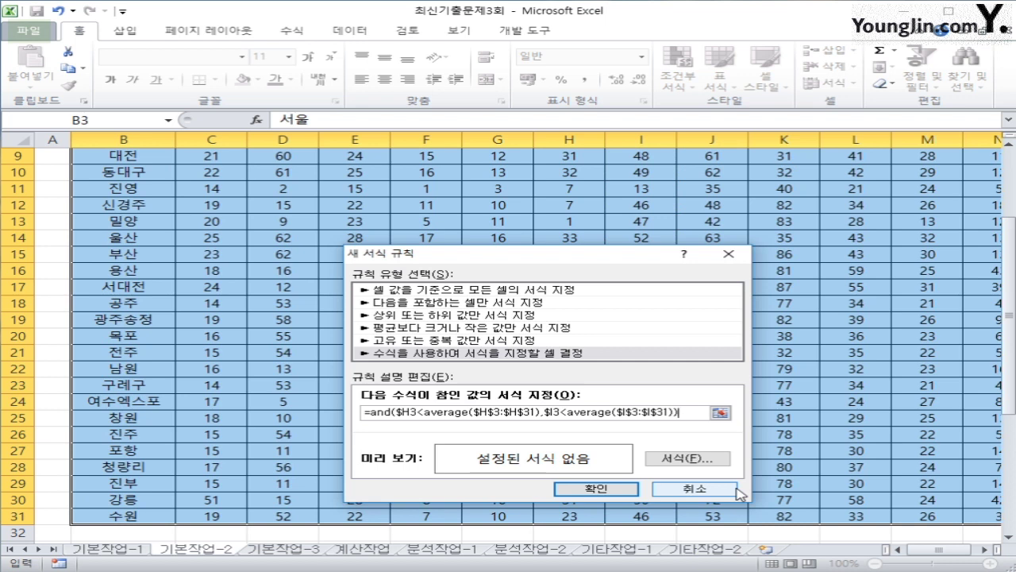
Step: Set the rule's format to the 굵게 font style in standard red and apply the conditional formatting to the data rows
click(715, 466)
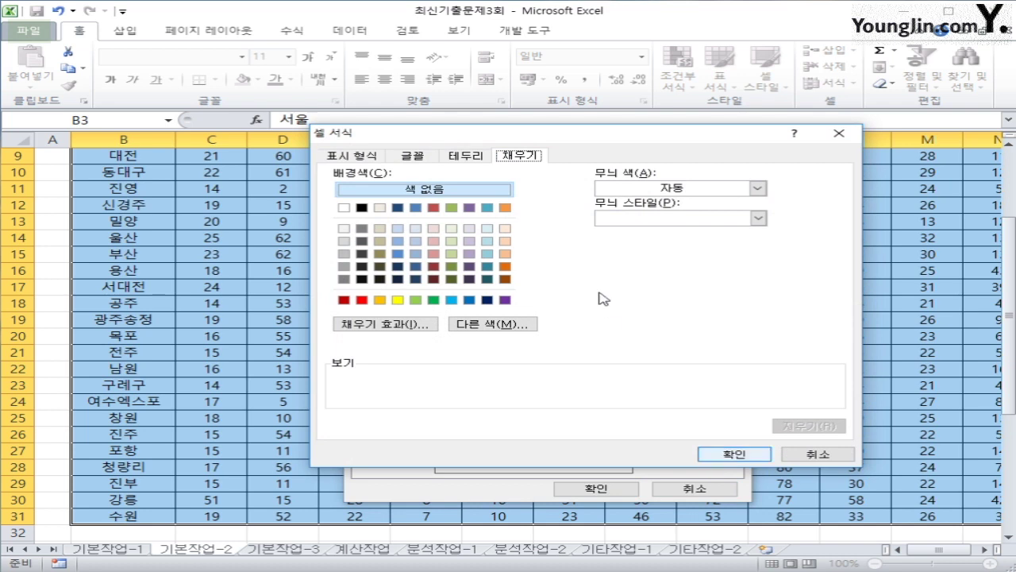
click(376, 157)
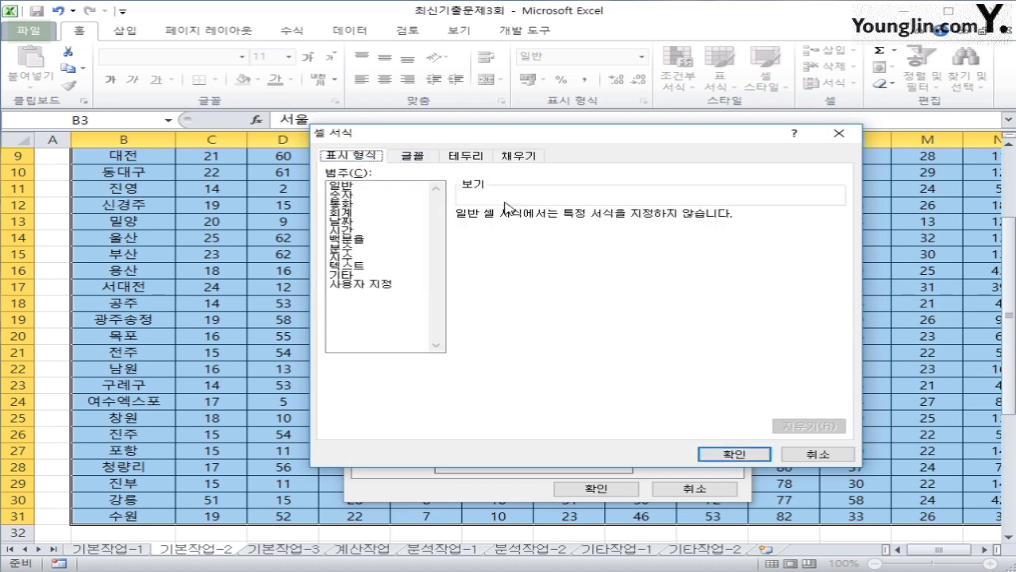
click(418, 156)
click(671, 218)
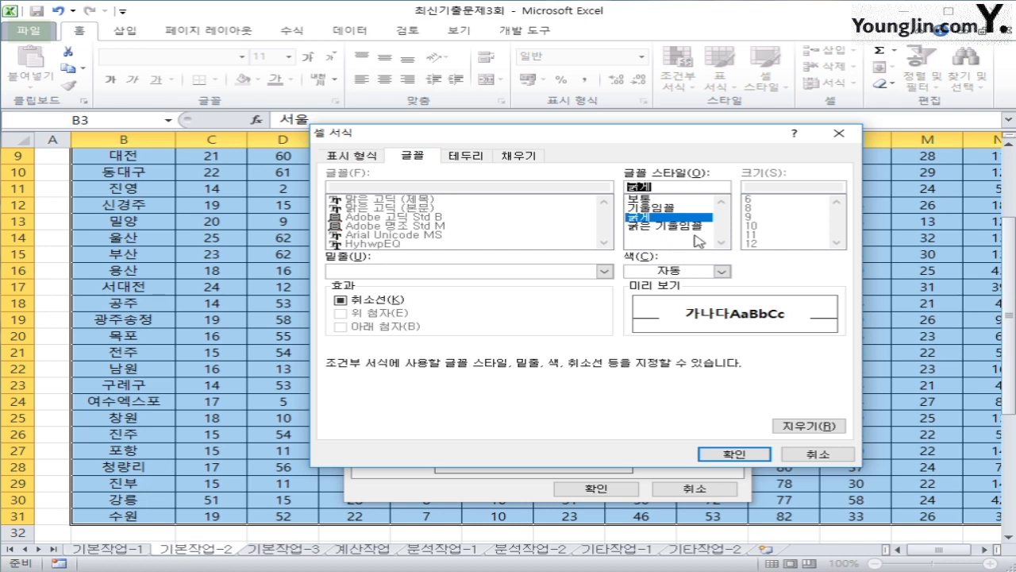
click(720, 270)
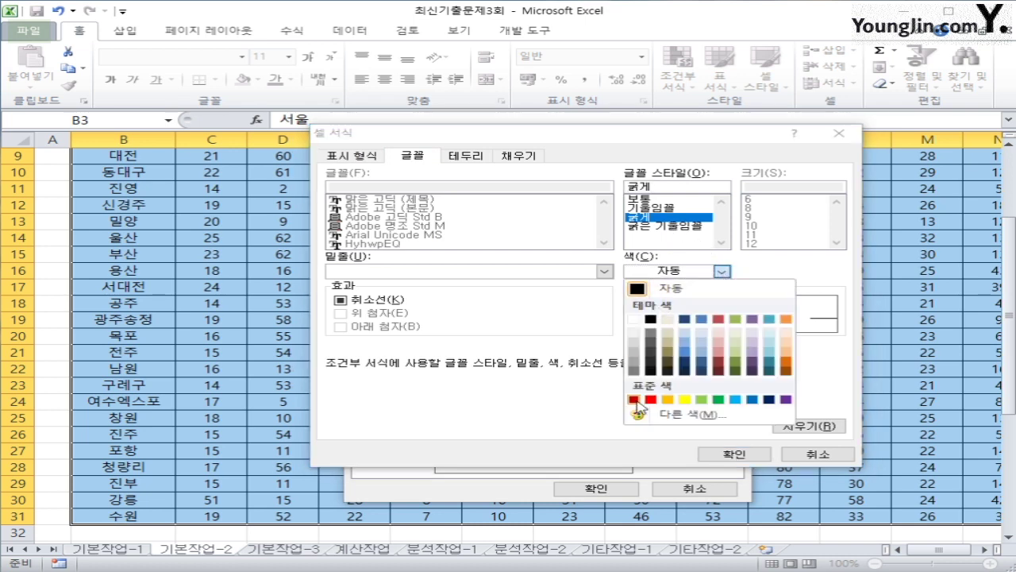
click(650, 399)
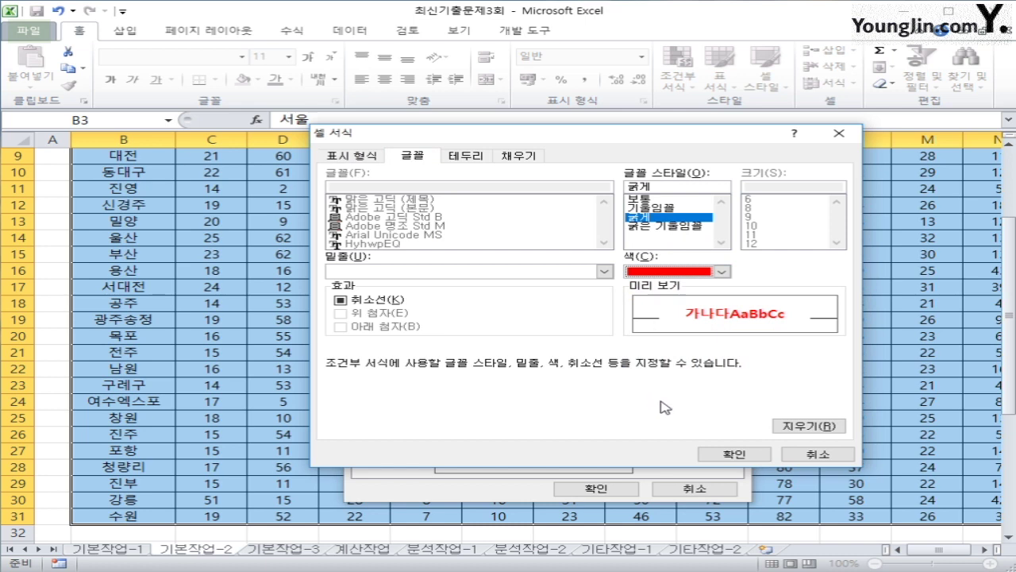
click(718, 453)
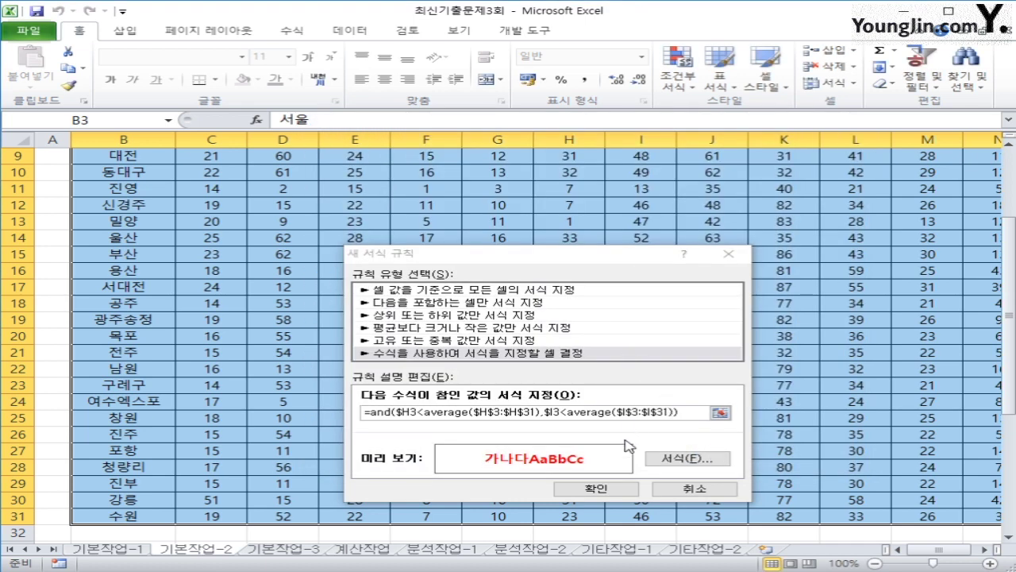
click(610, 487)
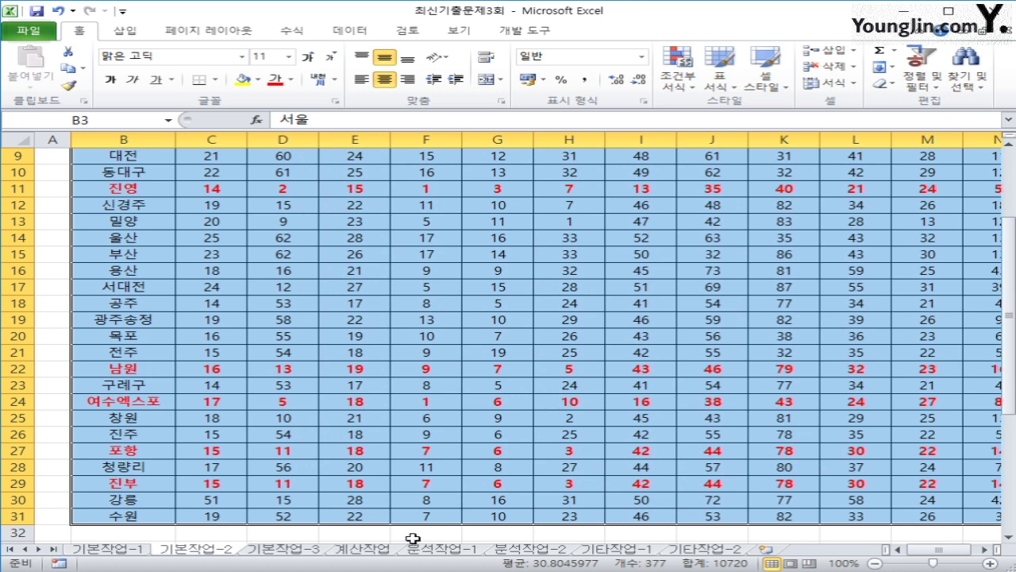
Step: On the 기본작업-3 sheet, clear the 잠금 protection option for all cells
click(316, 551)
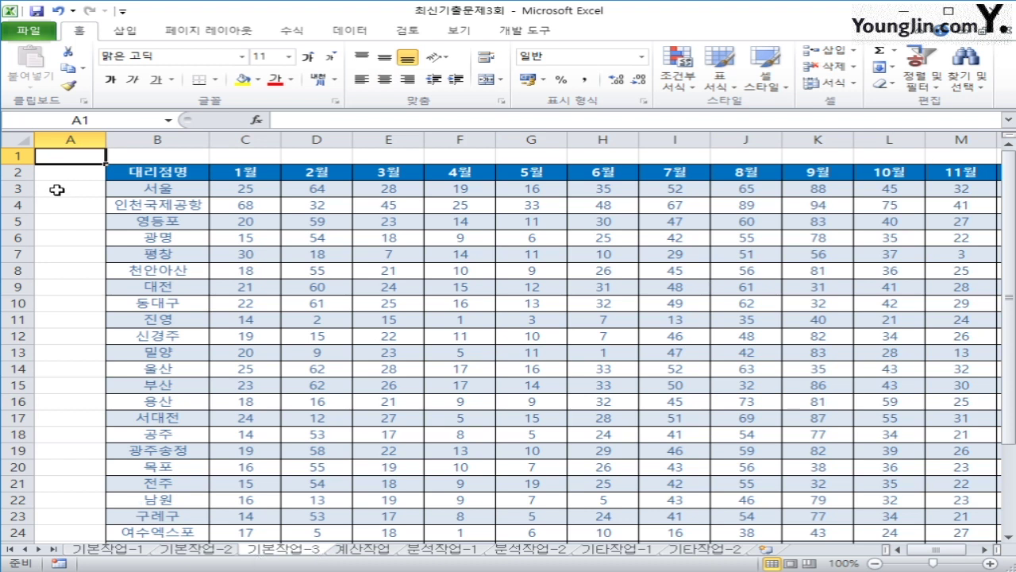
click(24, 143)
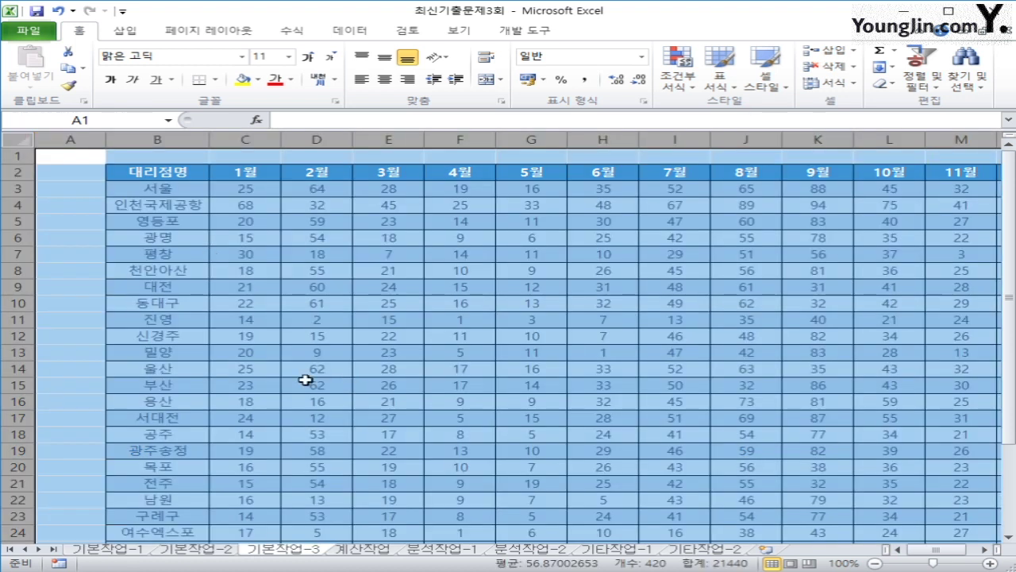
right_click(385, 307)
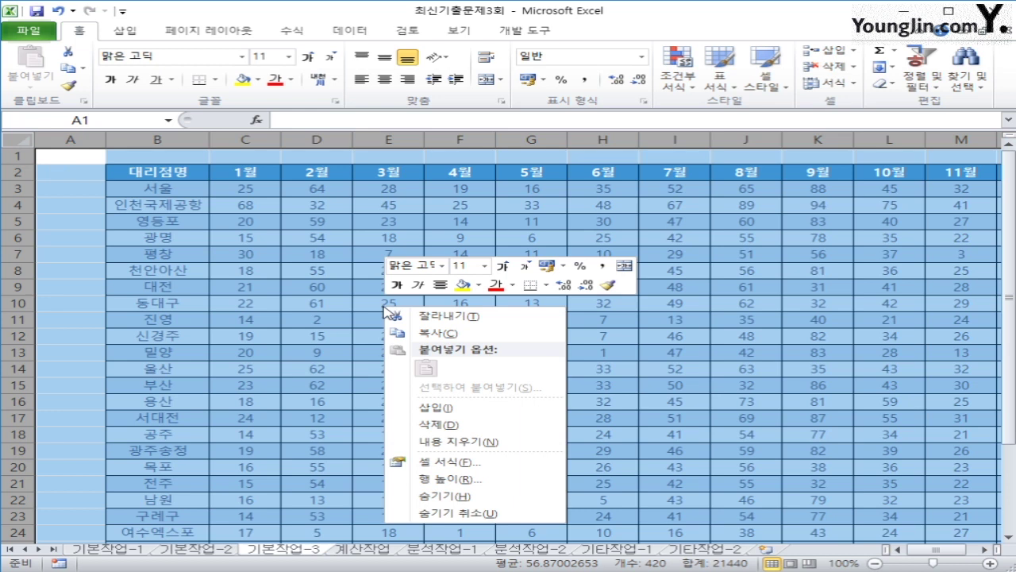
click(476, 462)
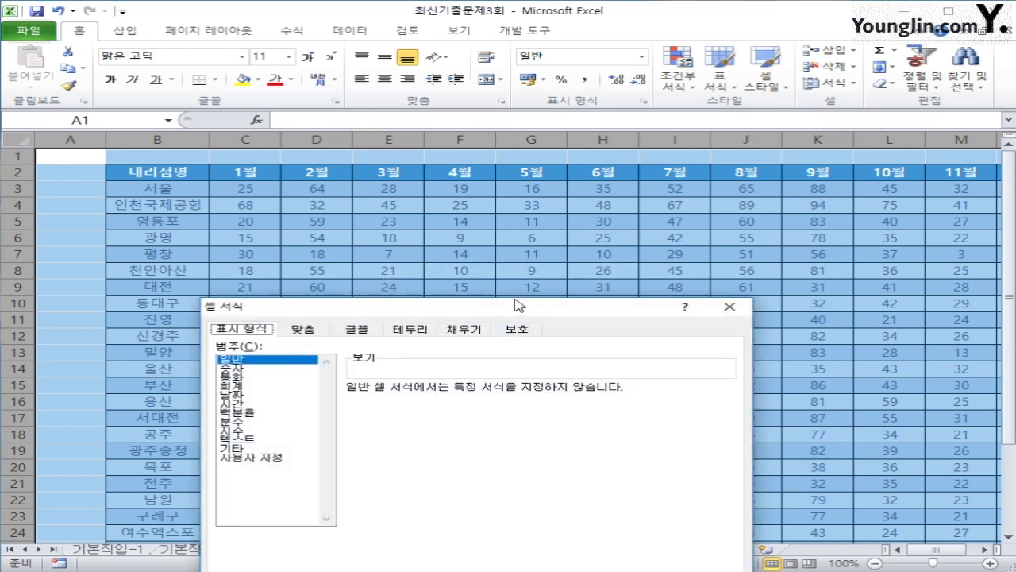
drag(514, 306, 553, 150)
click(554, 173)
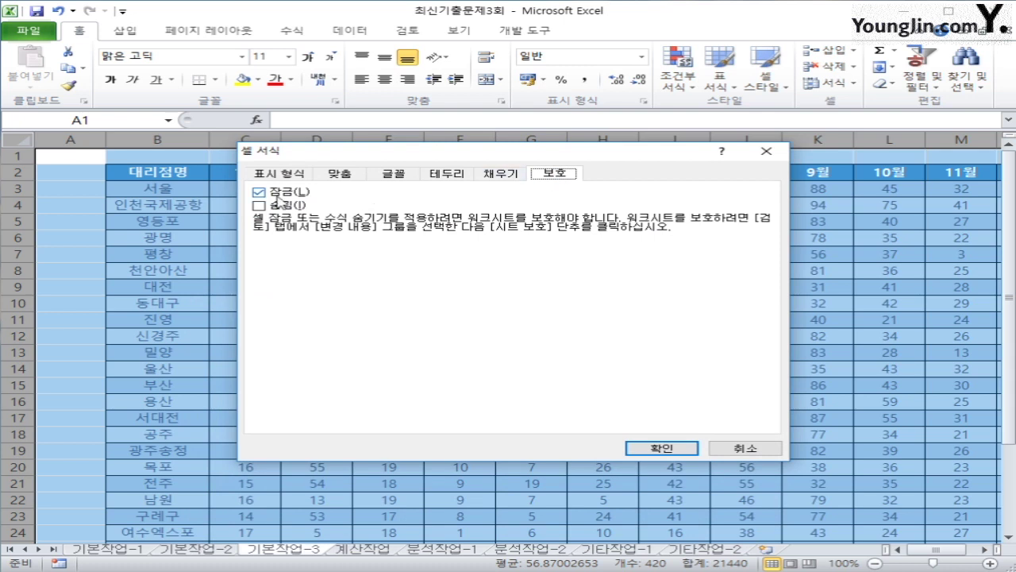
click(273, 193)
click(273, 193)
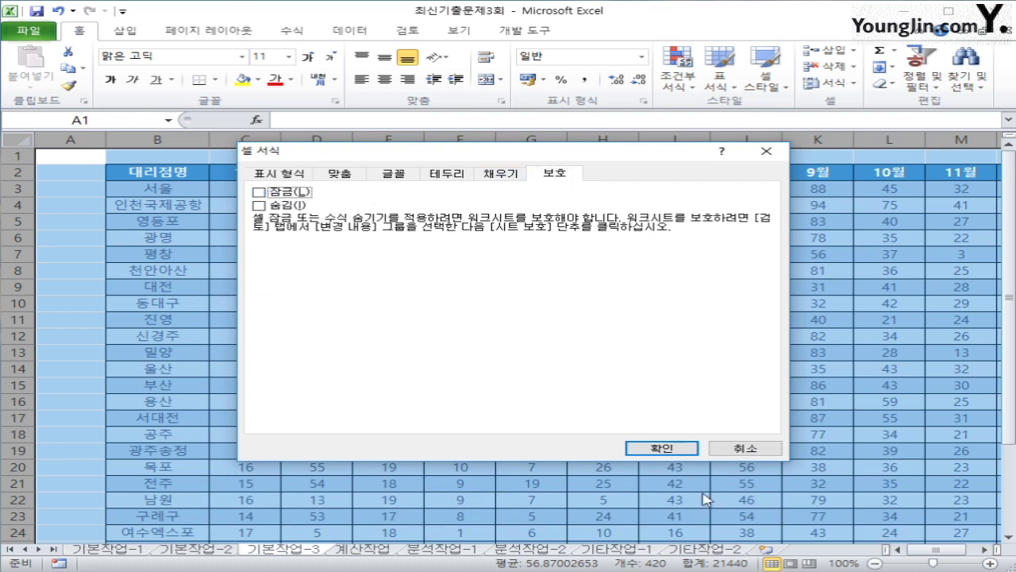
click(655, 449)
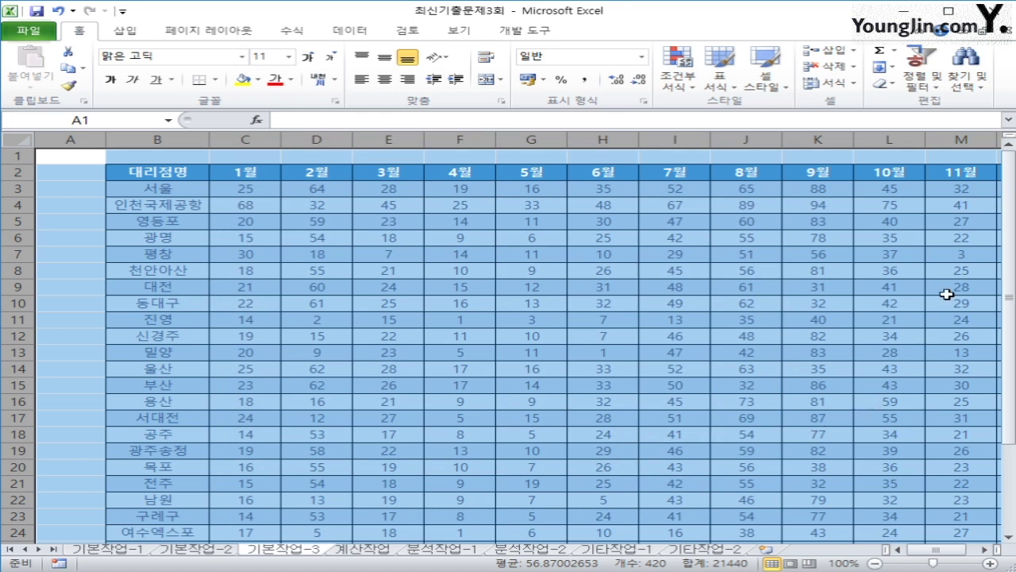
Step: Enable both 잠금 and 숨김 protection for the 합계 formula cells O3:O31
click(982, 545)
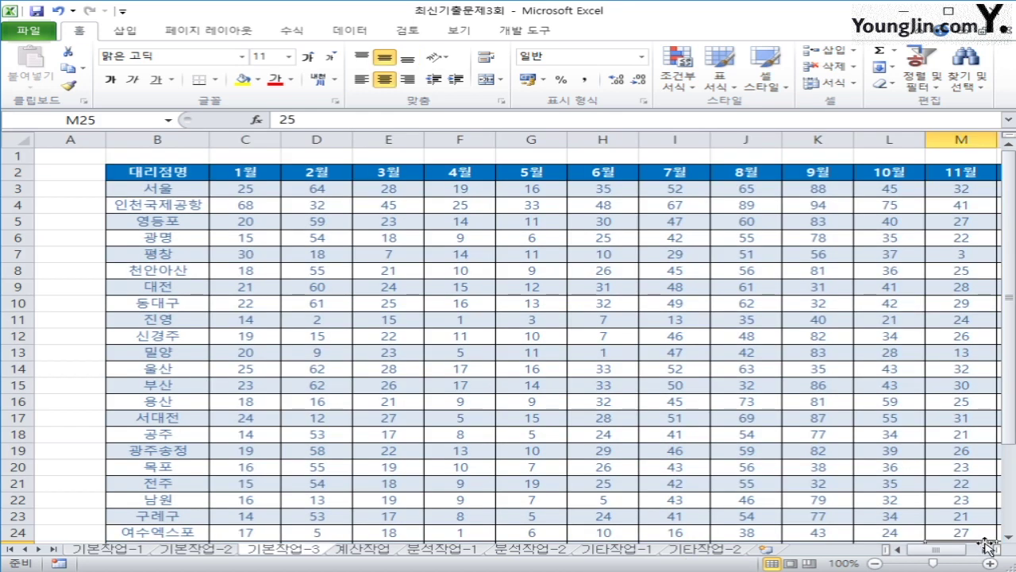
click(985, 549)
click(984, 548)
click(984, 548)
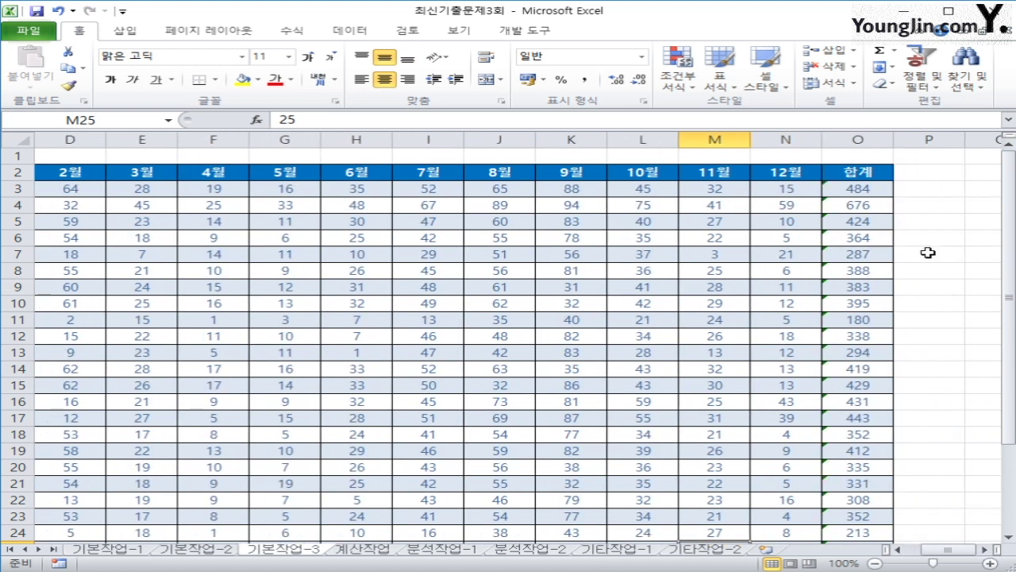
click(870, 186)
drag(870, 186, 860, 515)
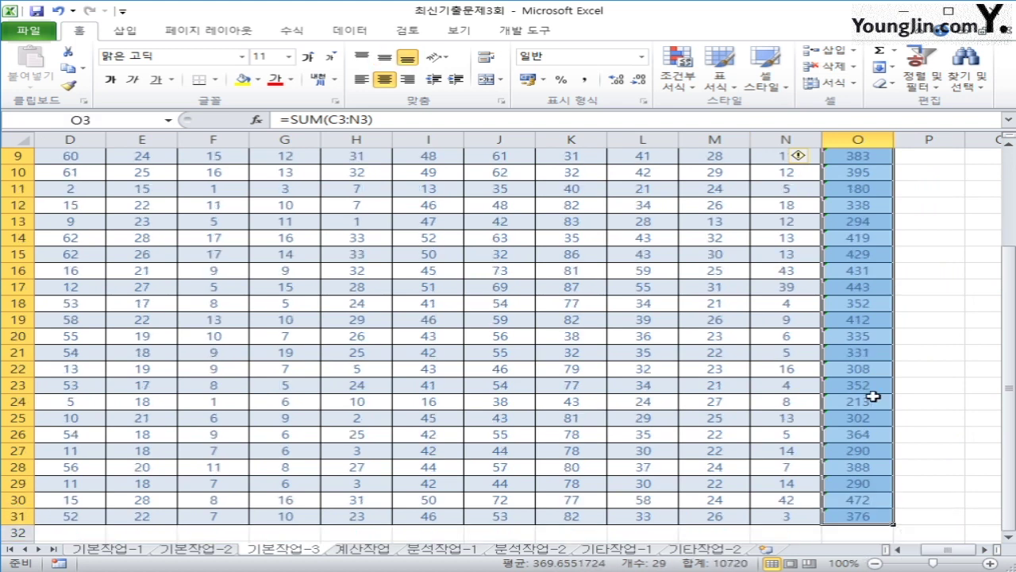
right_click(865, 355)
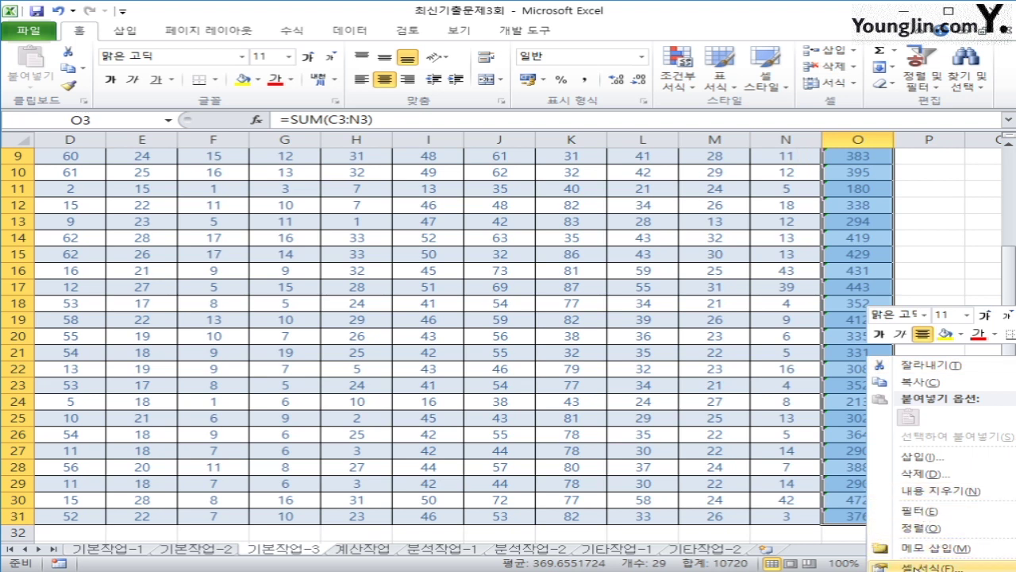
click(913, 567)
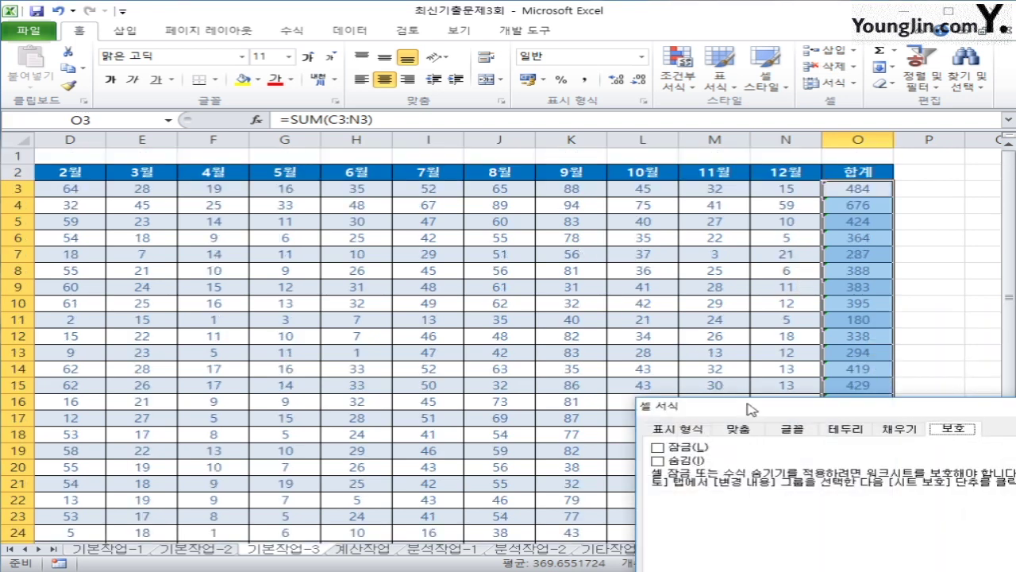
drag(749, 409, 439, 127)
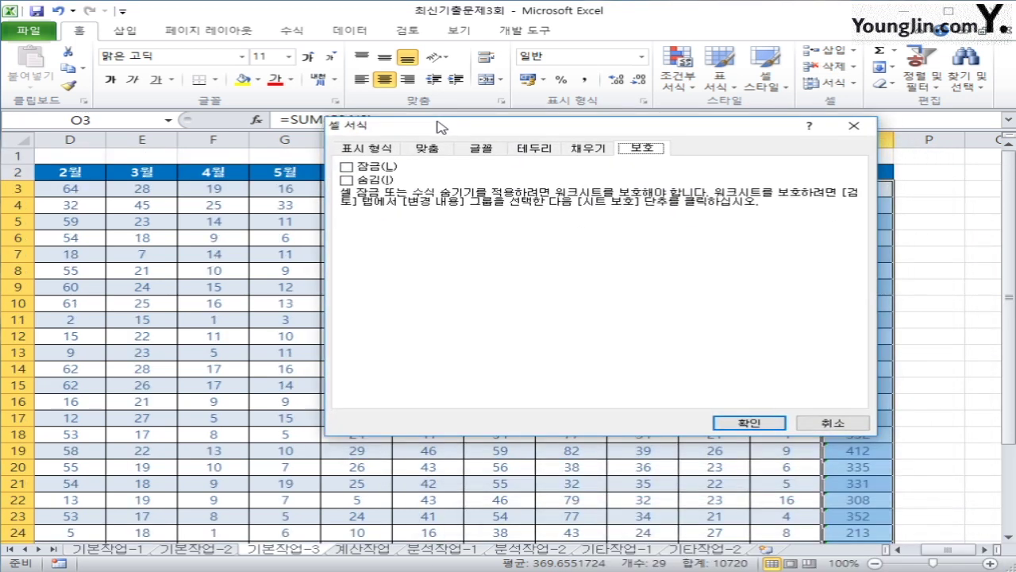
click(374, 171)
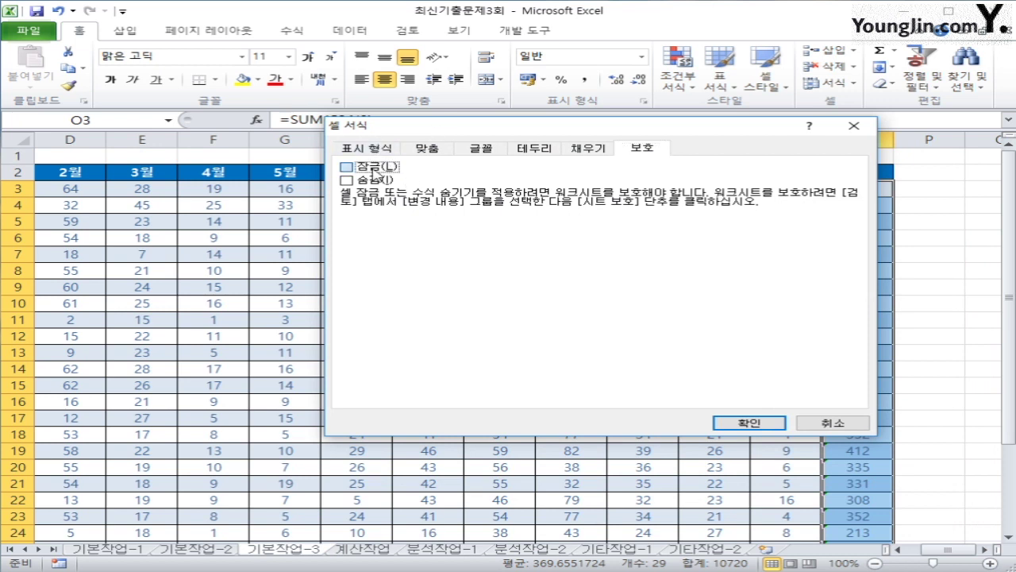
click(380, 182)
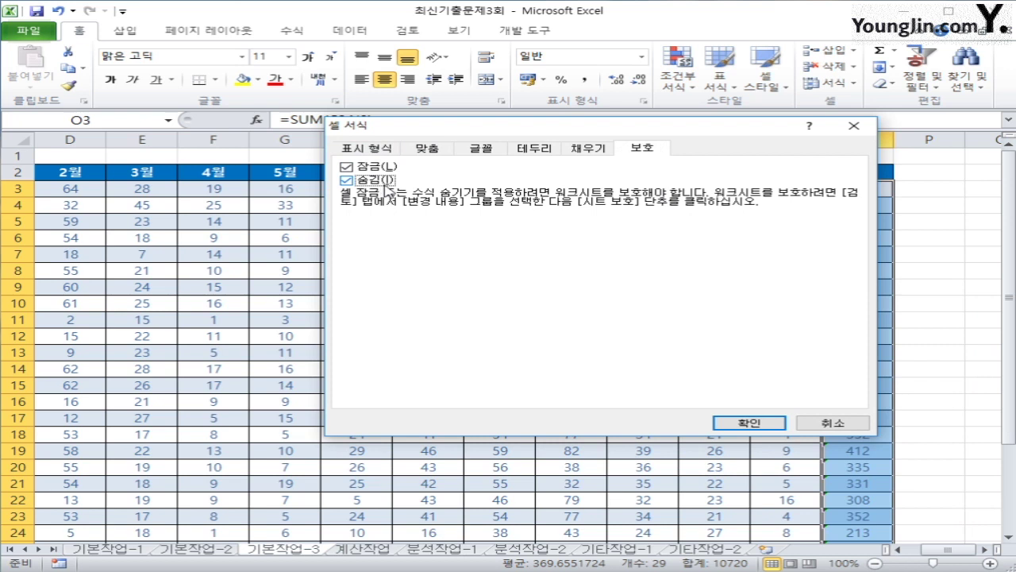
click(751, 429)
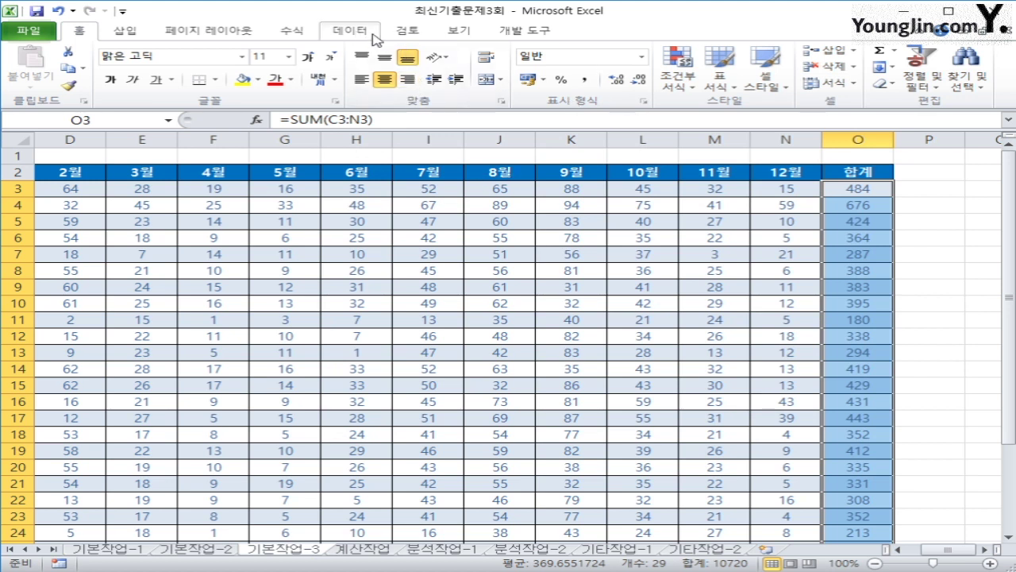
Step: Protect the sheet with 셀 서식 also allowed, and protect the workbook's 구조, both without a password
click(409, 37)
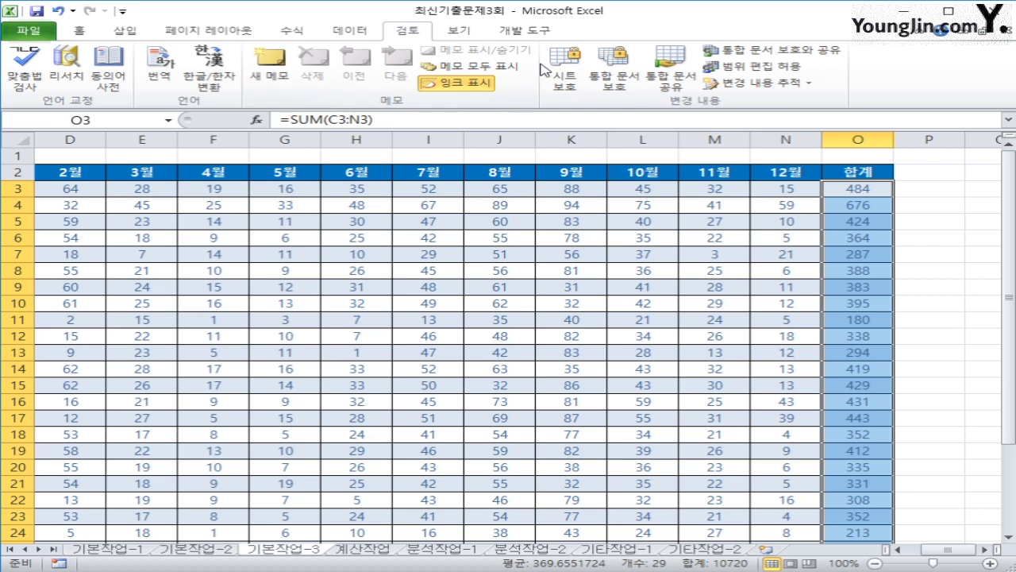
click(562, 77)
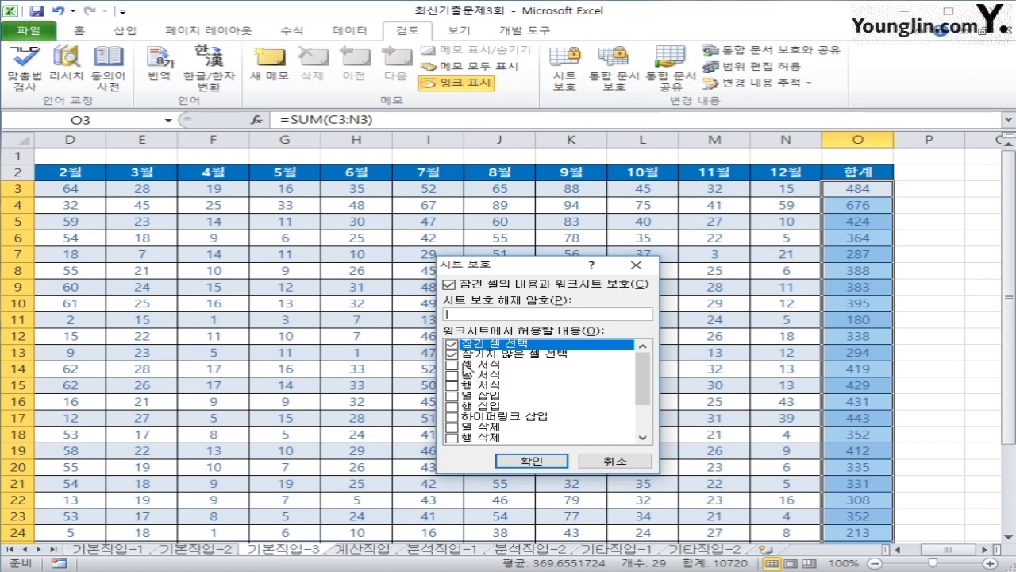
click(453, 367)
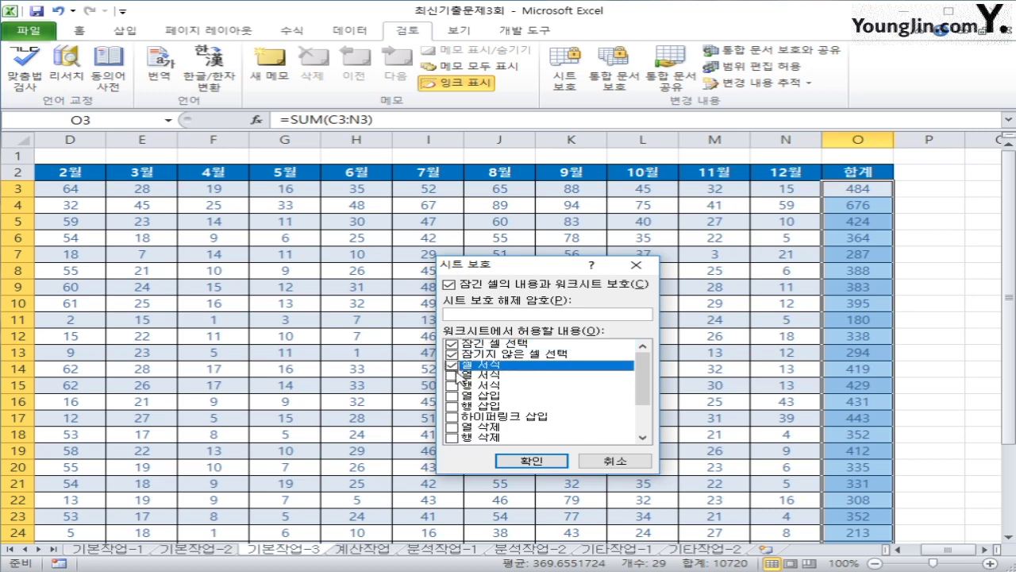
click(530, 461)
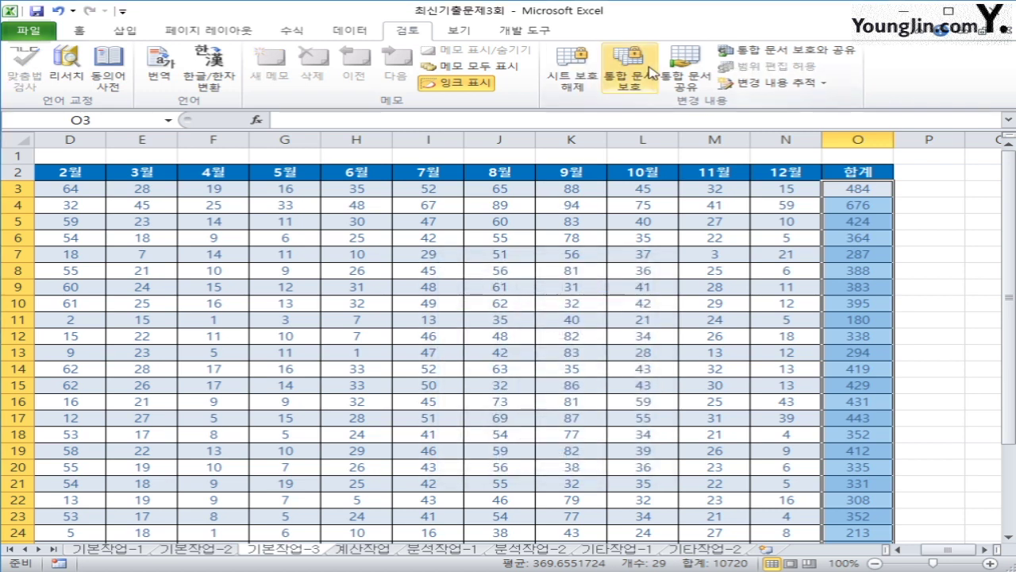
click(629, 68)
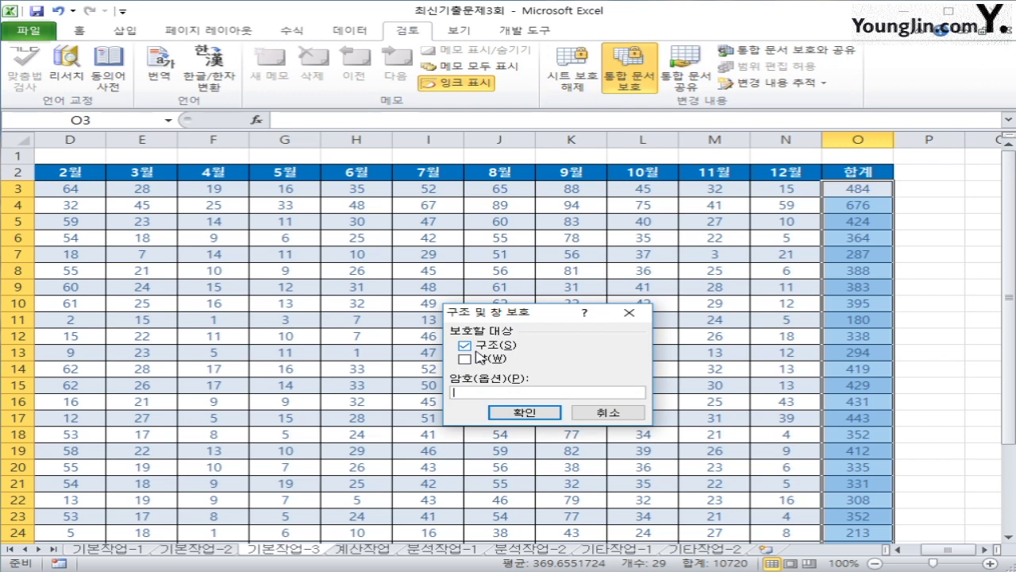
click(496, 412)
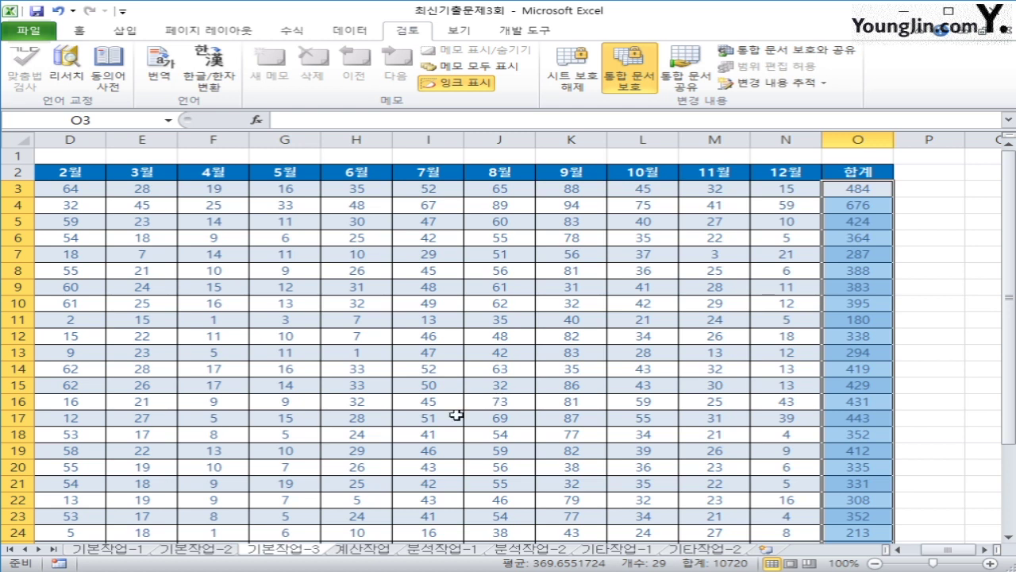
Step: On the 계산작업 sheet, examine the 청약번호 and 청약지역 columns of 표1 against the region codes in 표2
click(381, 554)
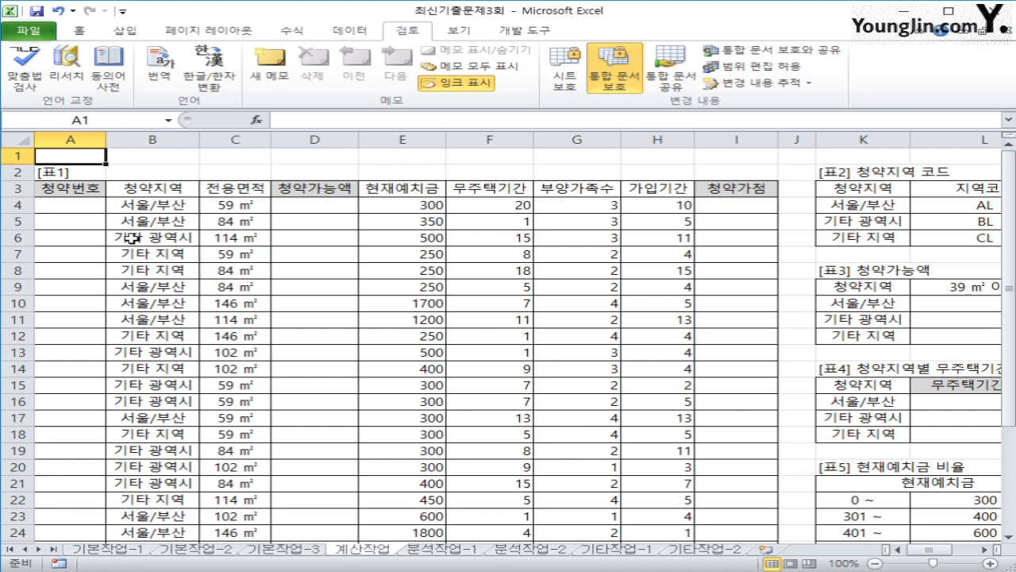
click(139, 204)
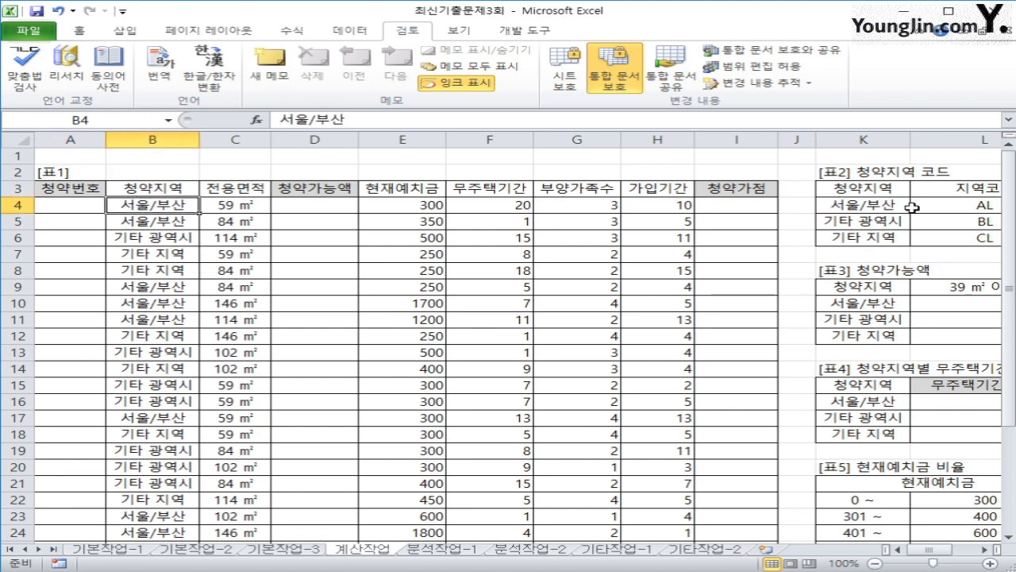
click(49, 205)
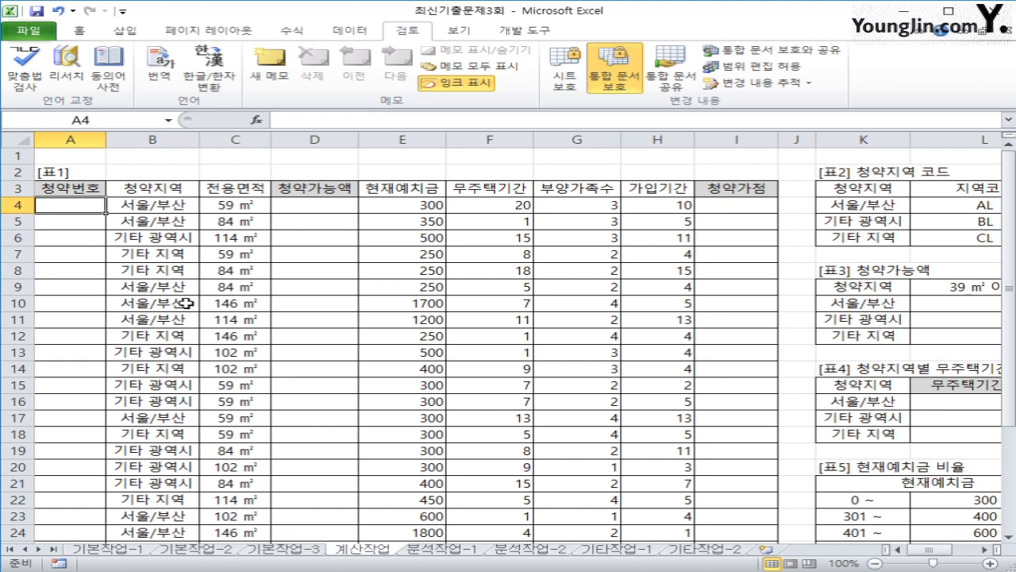
click(172, 205)
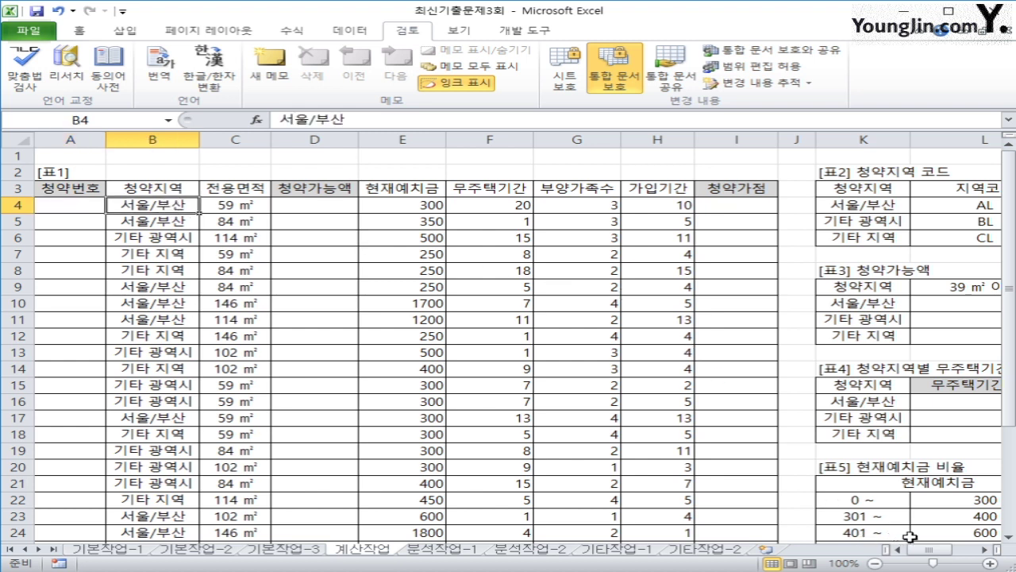
click(985, 549)
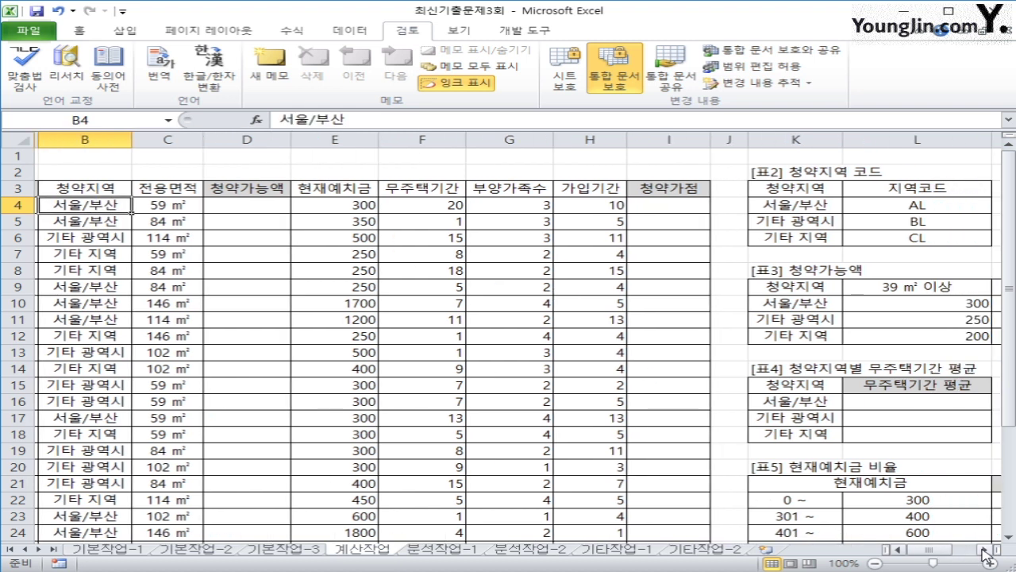
click(985, 550)
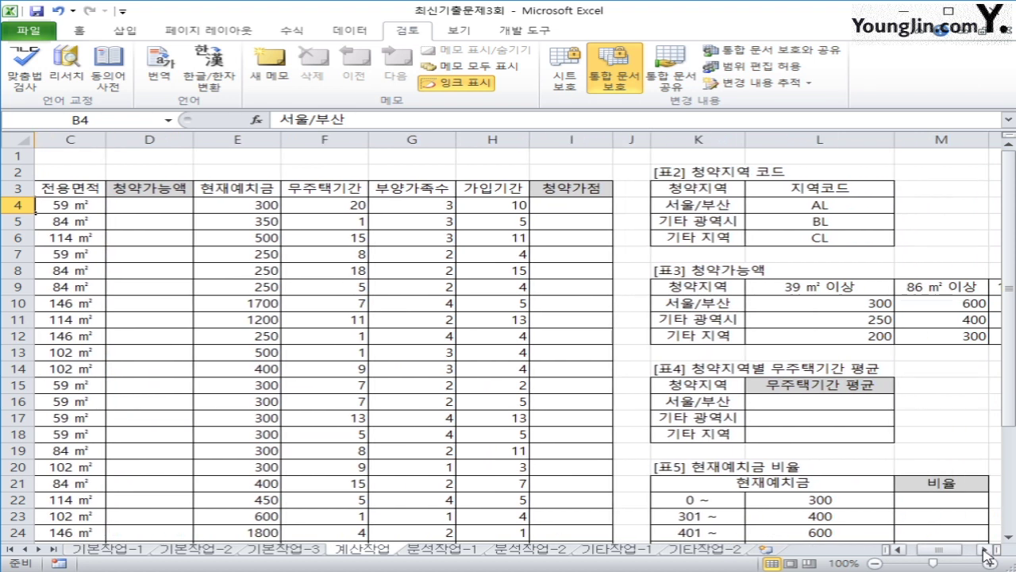
click(820, 223)
click(829, 237)
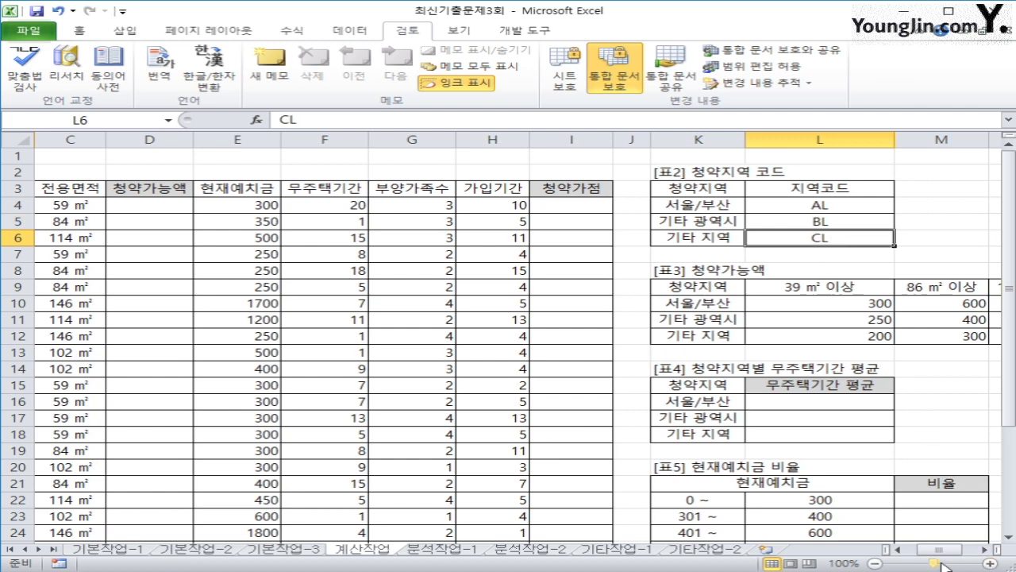
drag(943, 555, 932, 554)
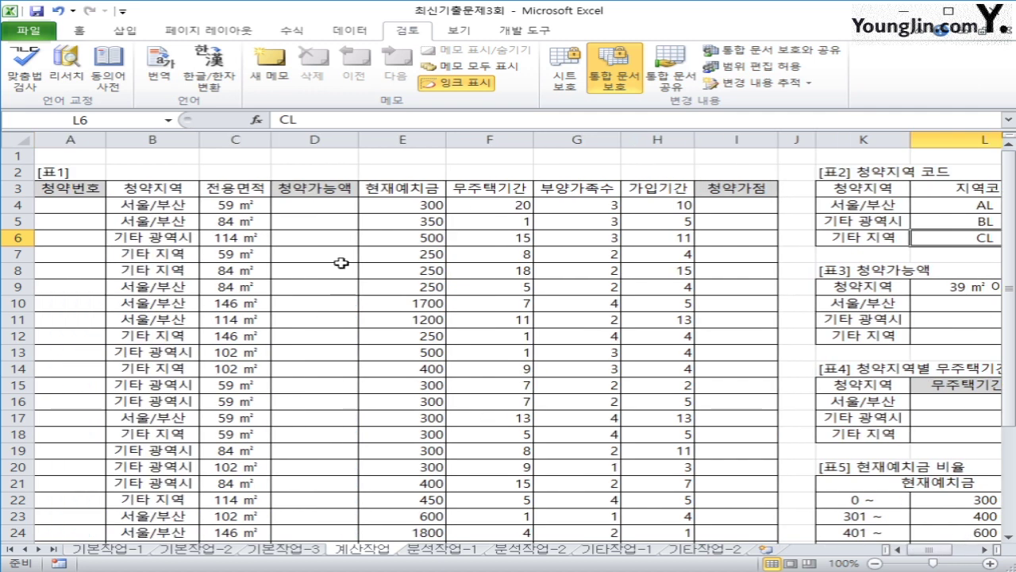
Step: In 청약번호 cell A4, begin a CONCATENATE formula with a nested VLOOKUP using B4 as the lookup value
click(71, 208)
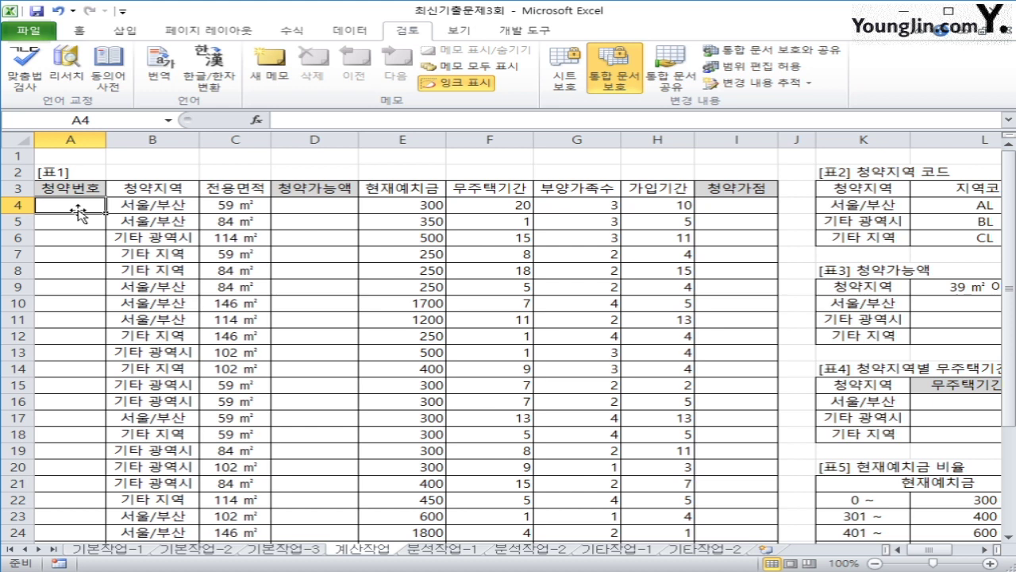
text(=)
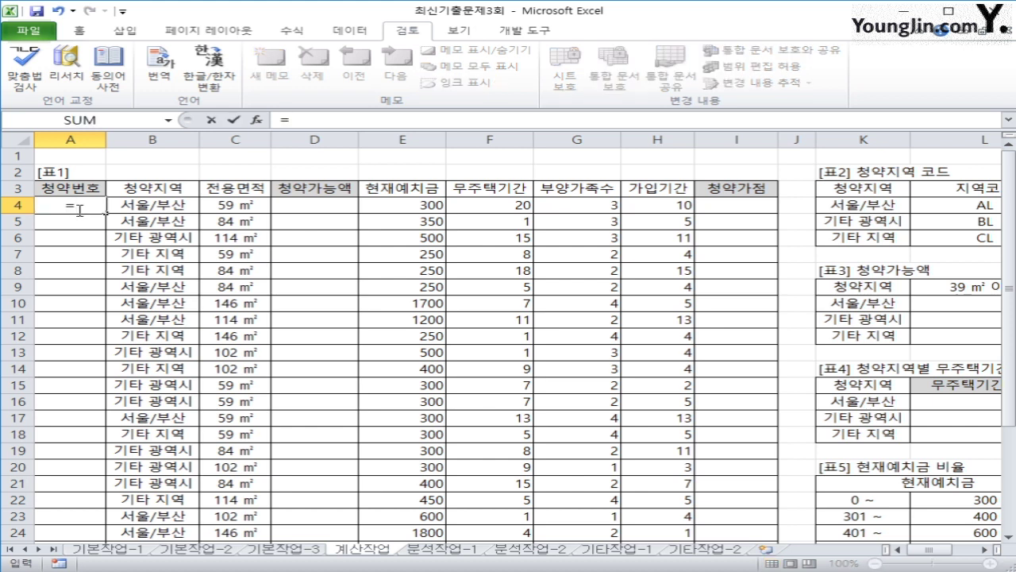
text(con)
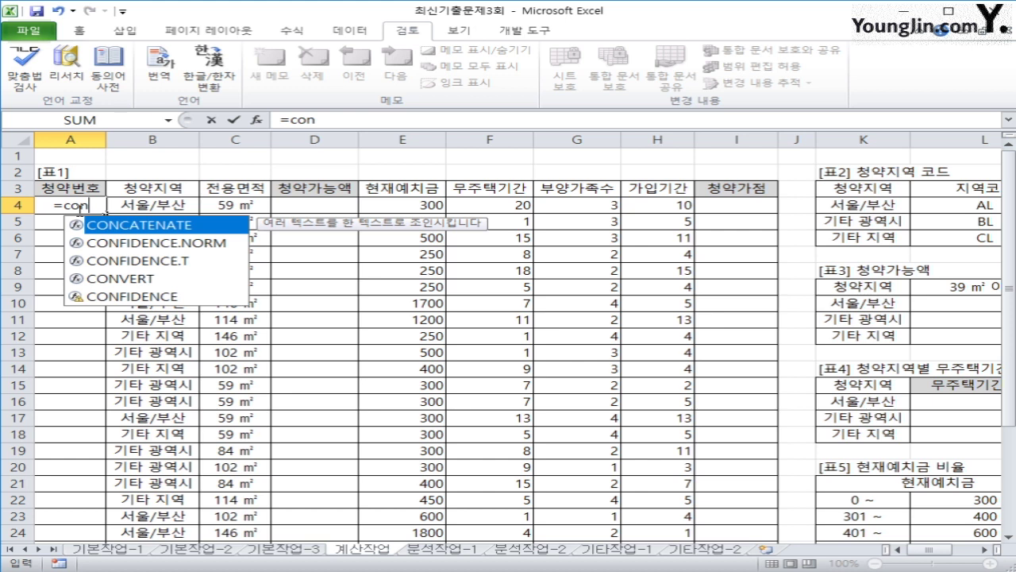
key(Tab)
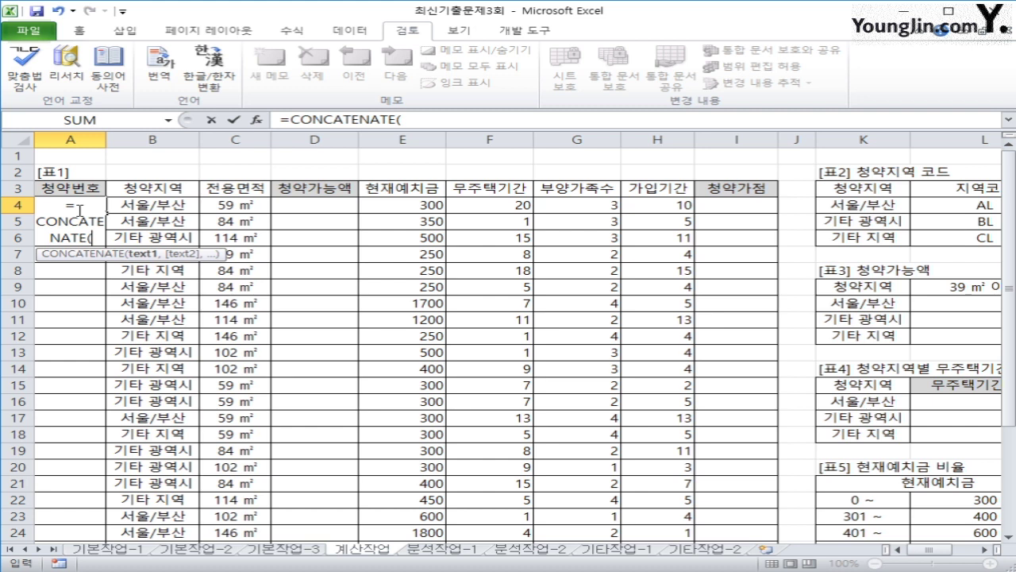
text(vlo)
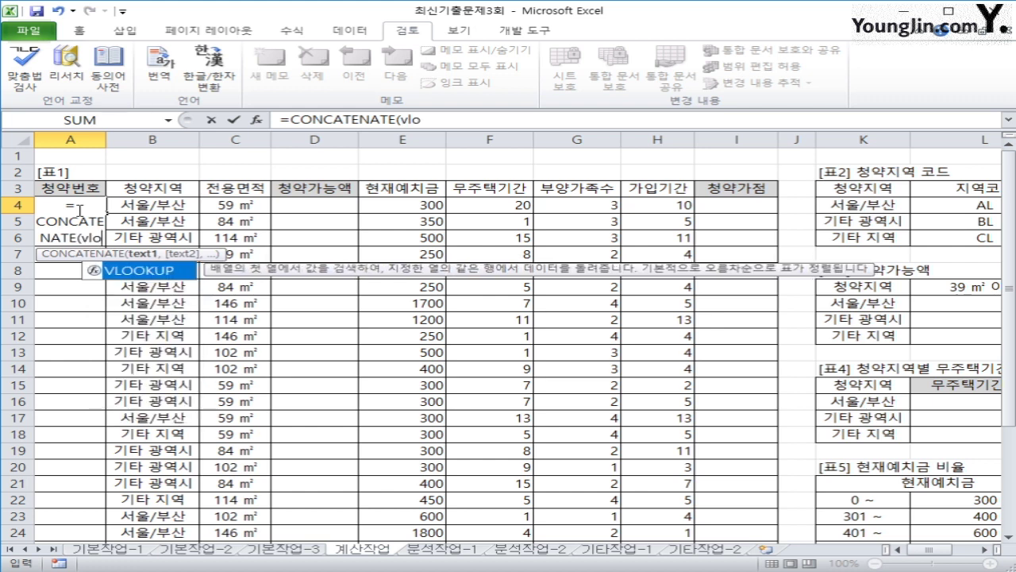
key(Tab)
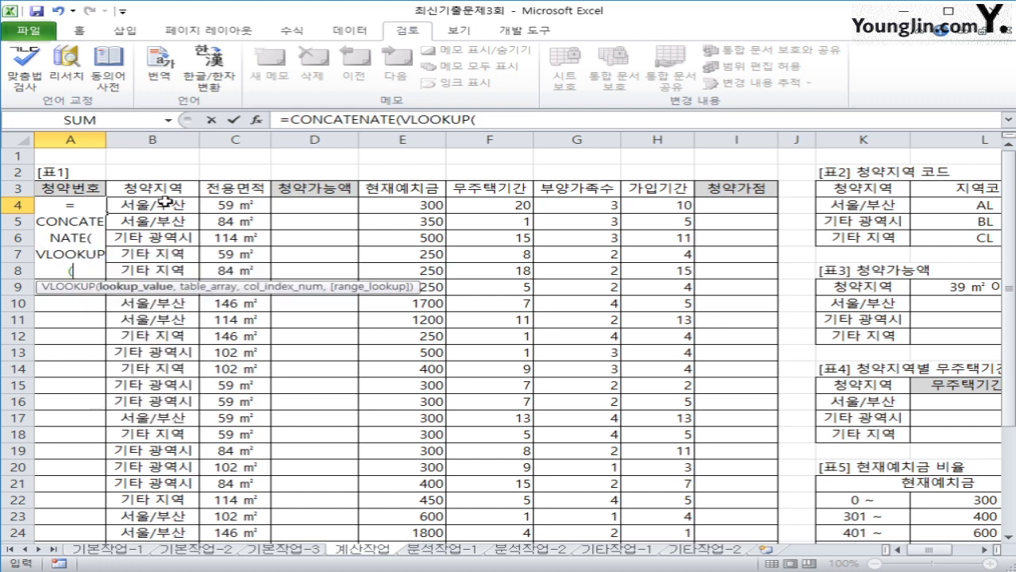
click(165, 203)
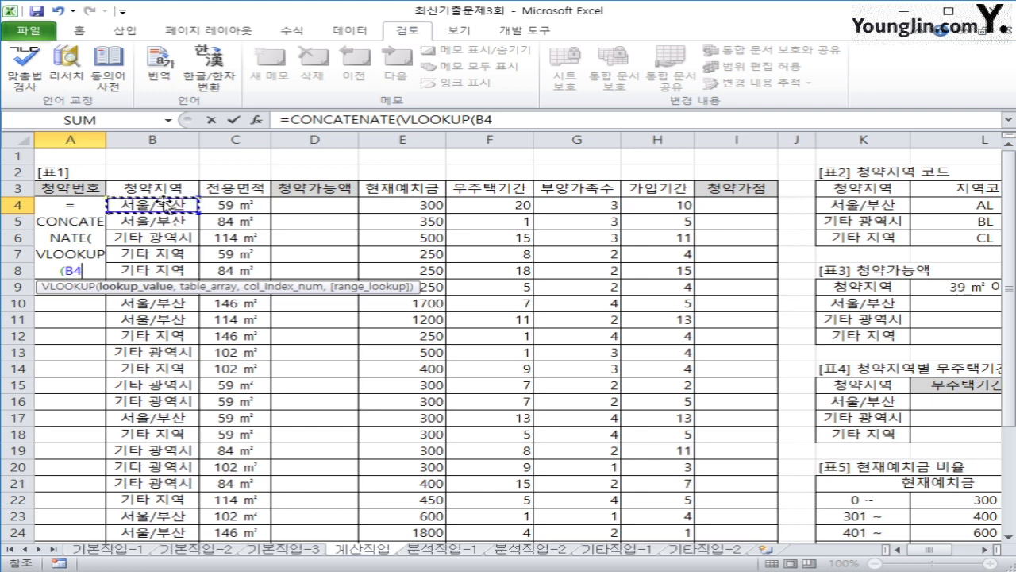
text(,)
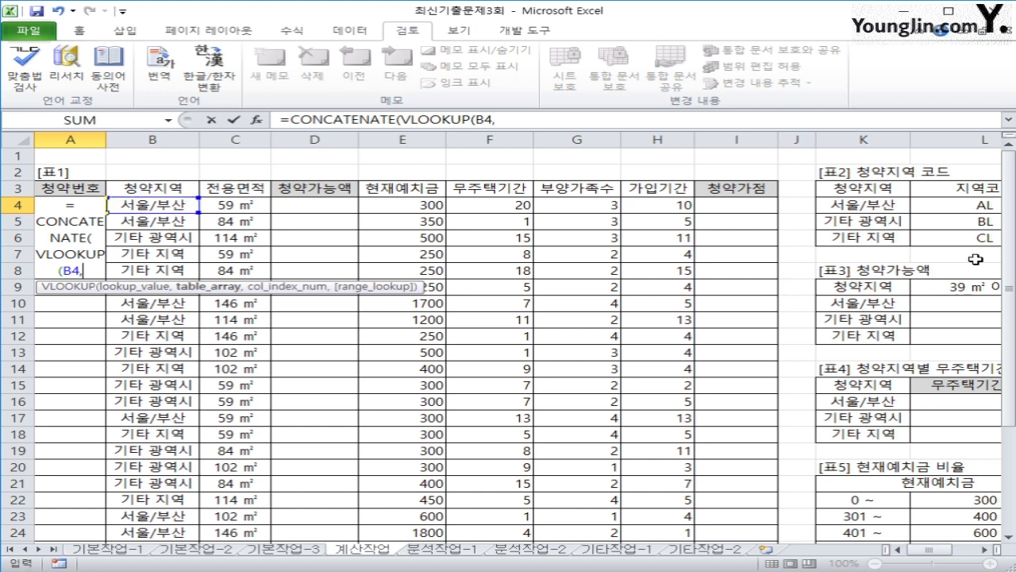
Step: Complete the VLOOKUP with the absolute 표2 range $K$4:$L$6, column 2 and exact match 0
click(875, 186)
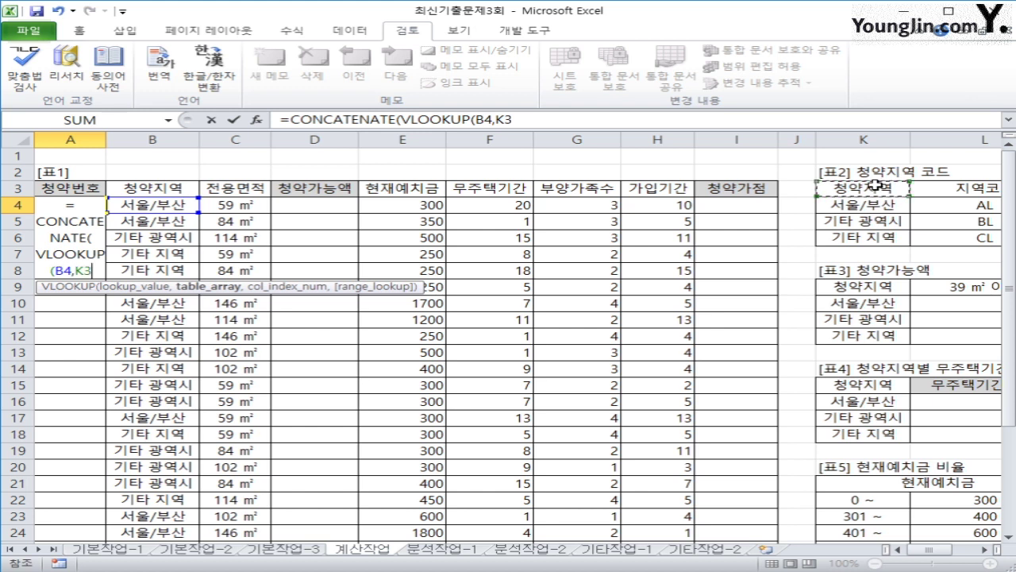
drag(874, 186, 710, 235)
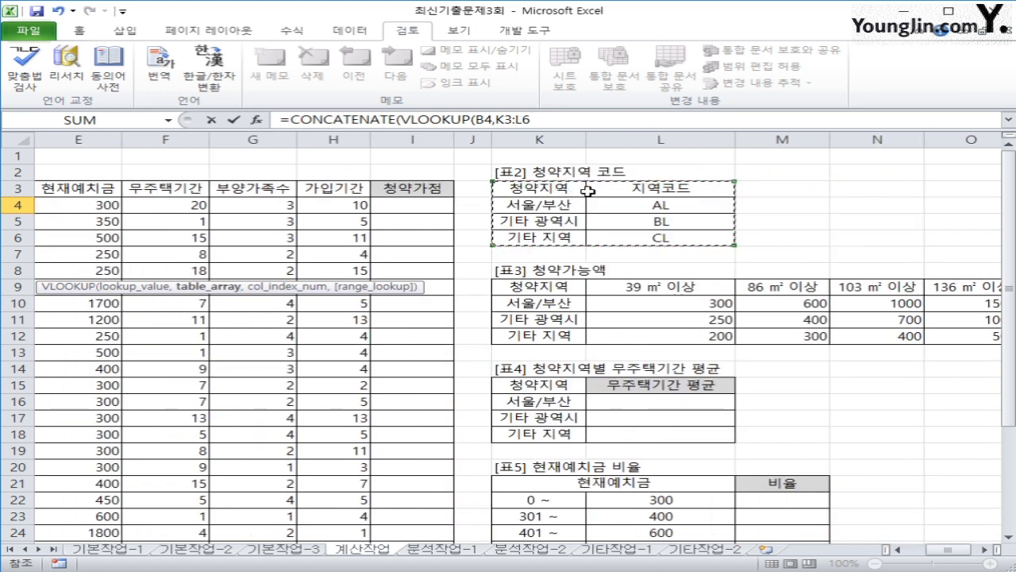
drag(543, 203, 608, 236)
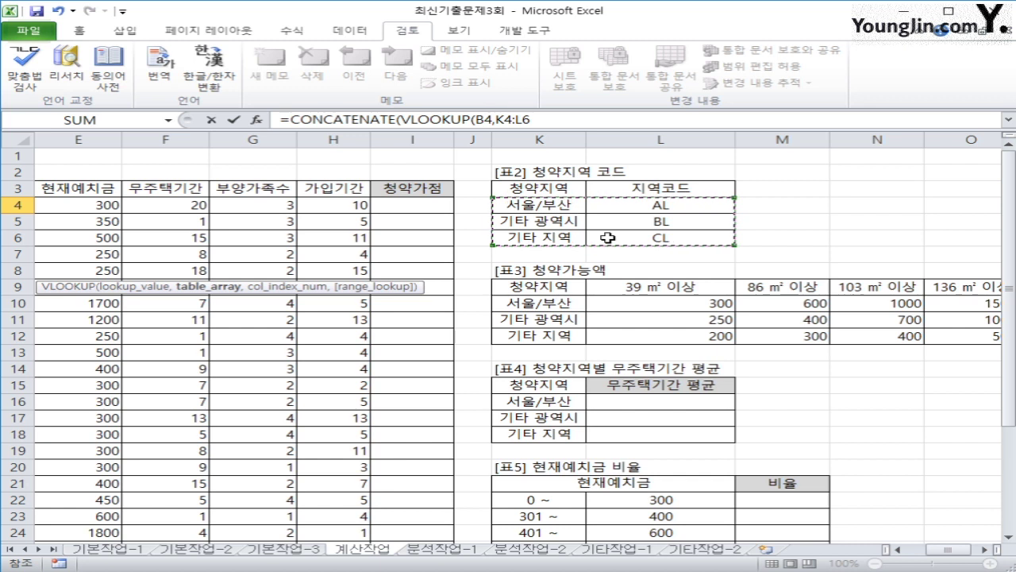
key(F4)
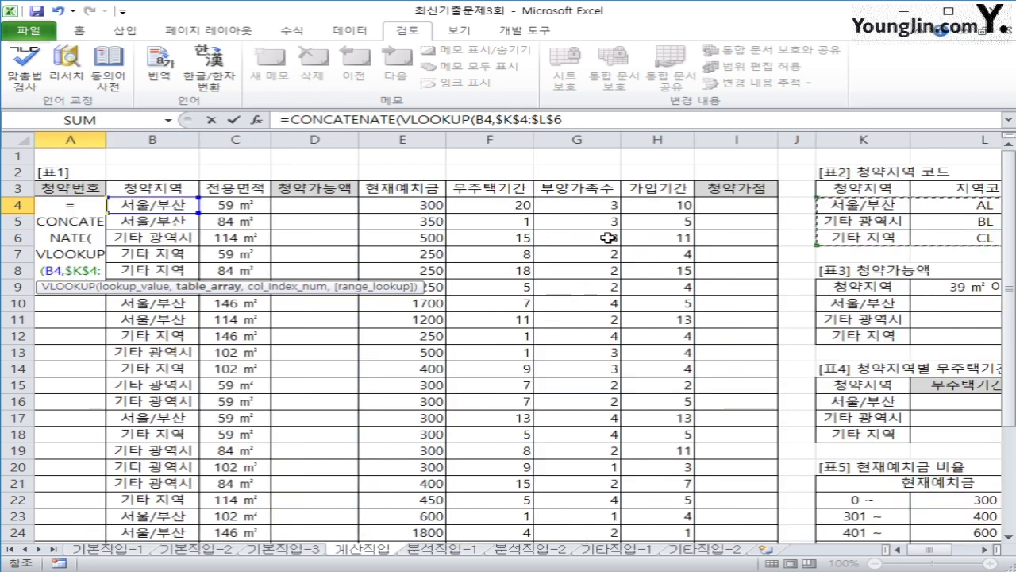
text(,)
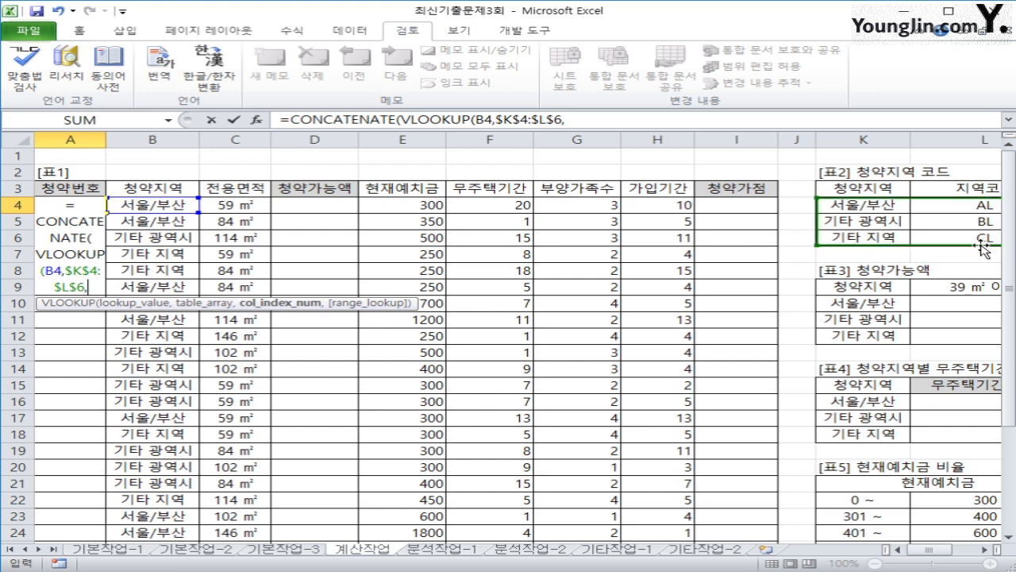
text(2,)
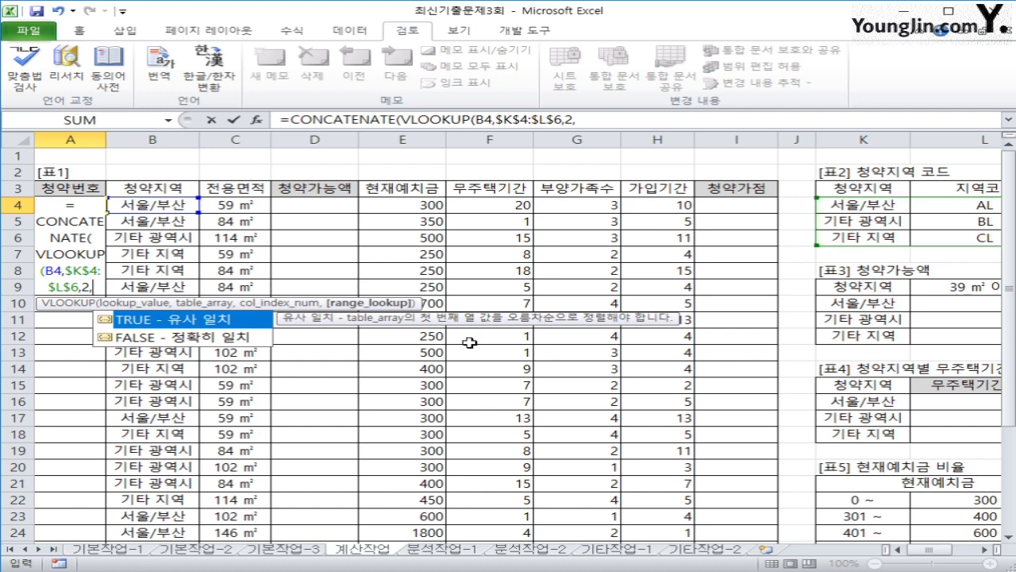
text(0)
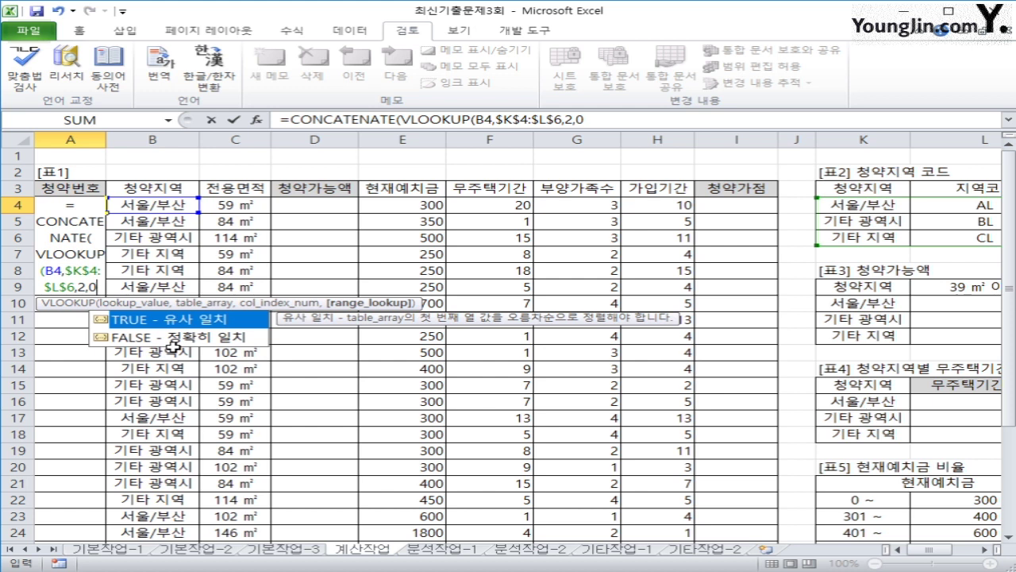
text())
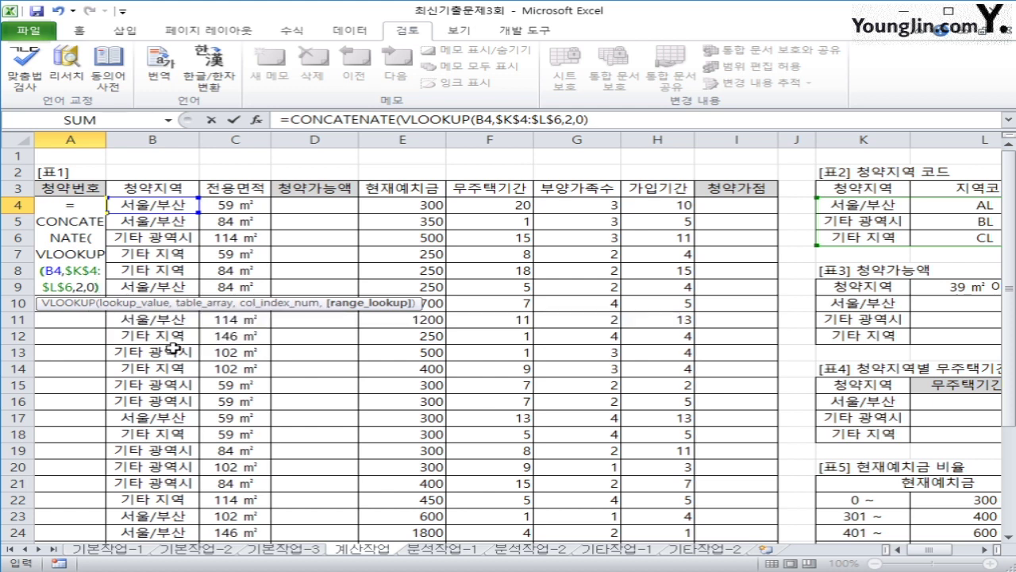
Step: Add "-" and ROW()-3 as the remaining CONCATENATE arguments and enter the formula in A4
text(,)
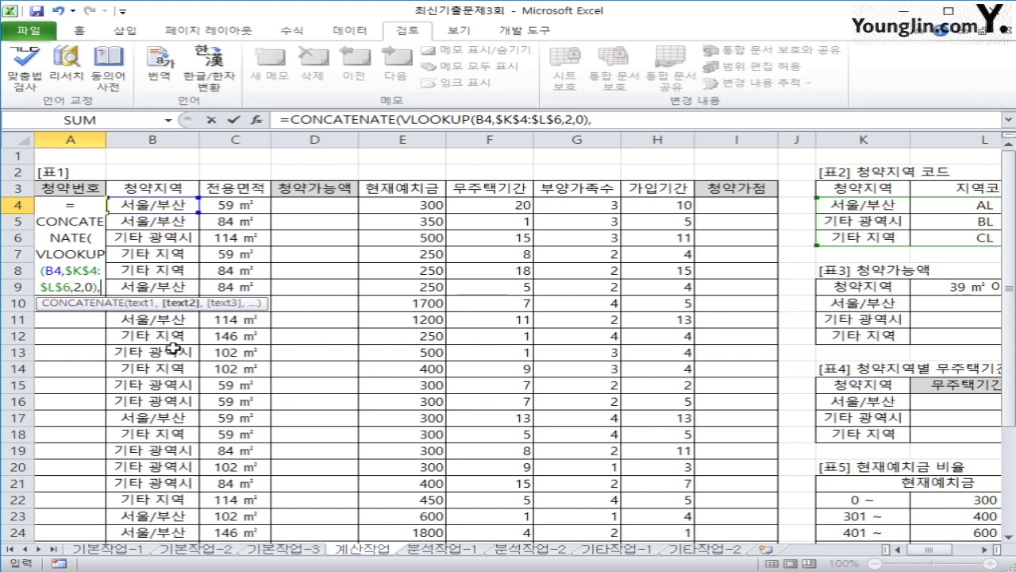
text("-")
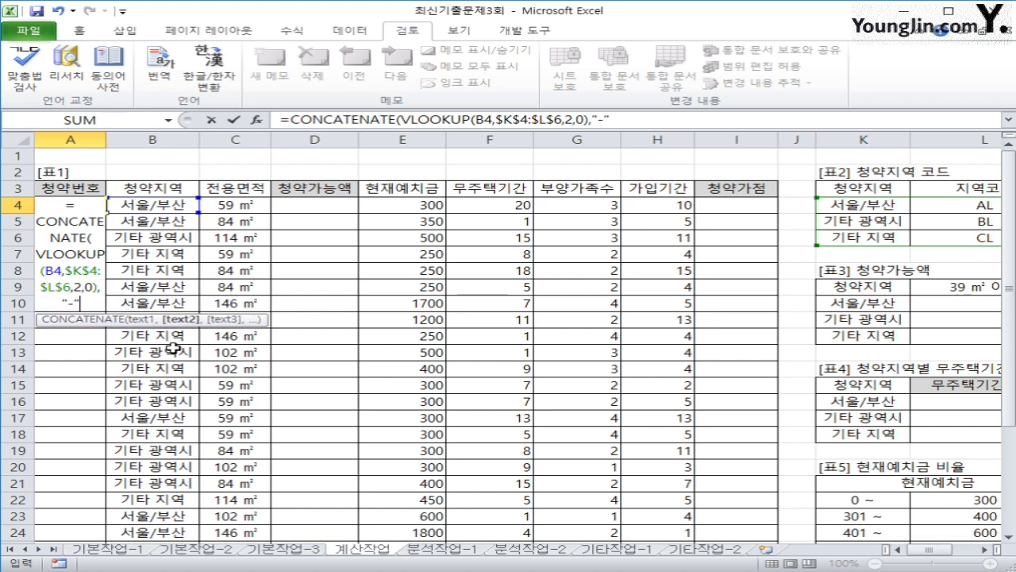
text(,)
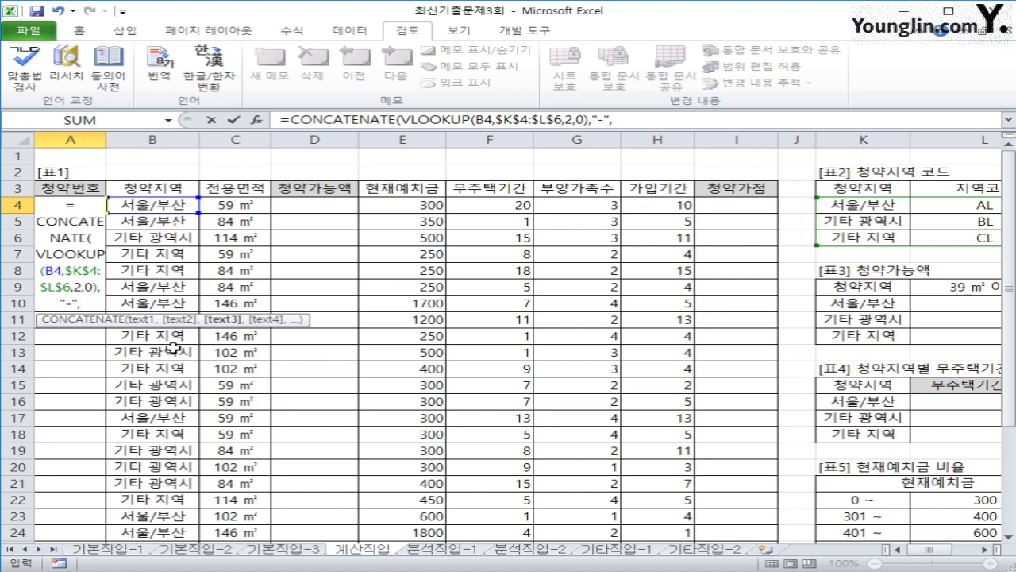
text(row()
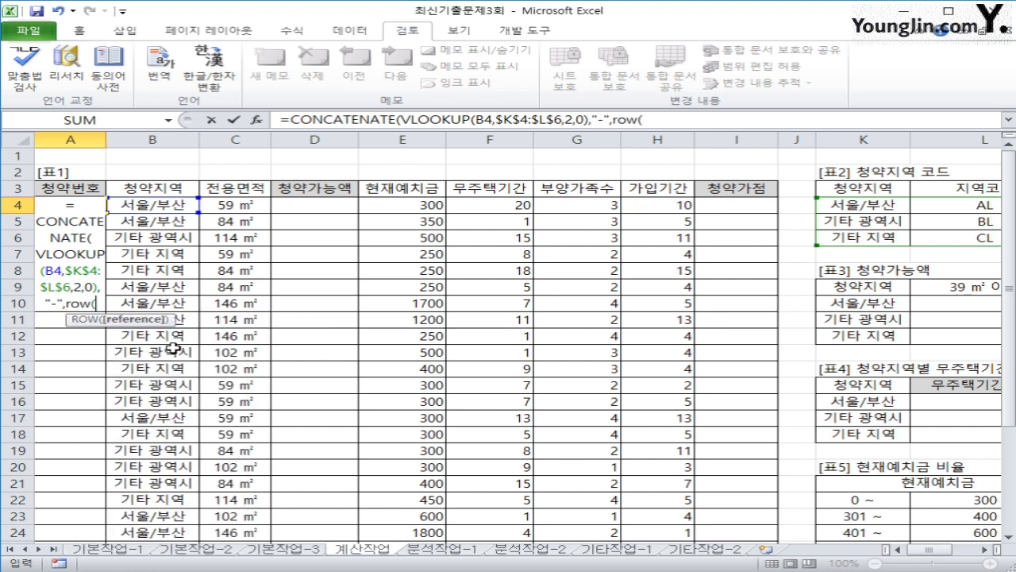
text())
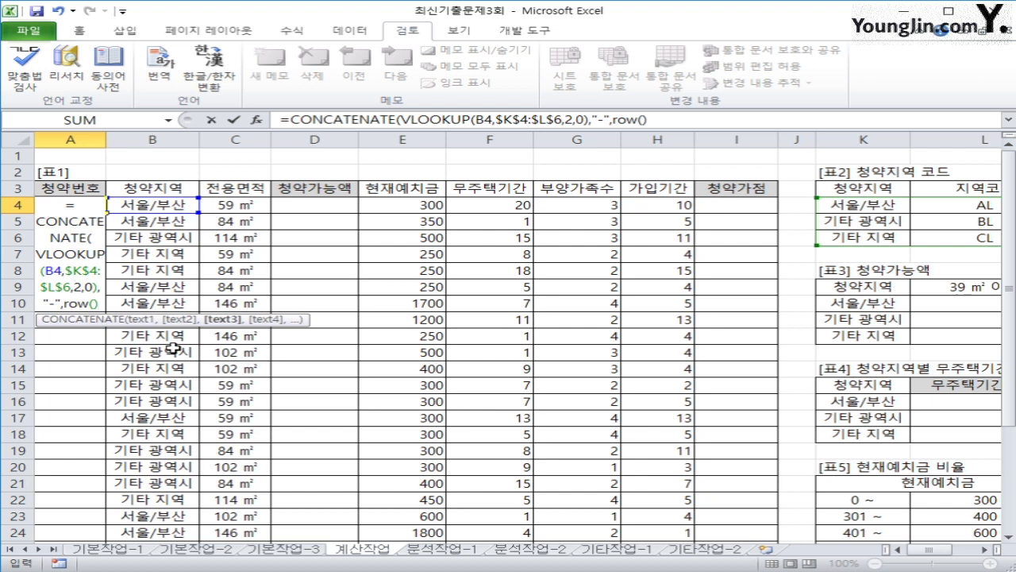
text(-3)
text())
key(Return)
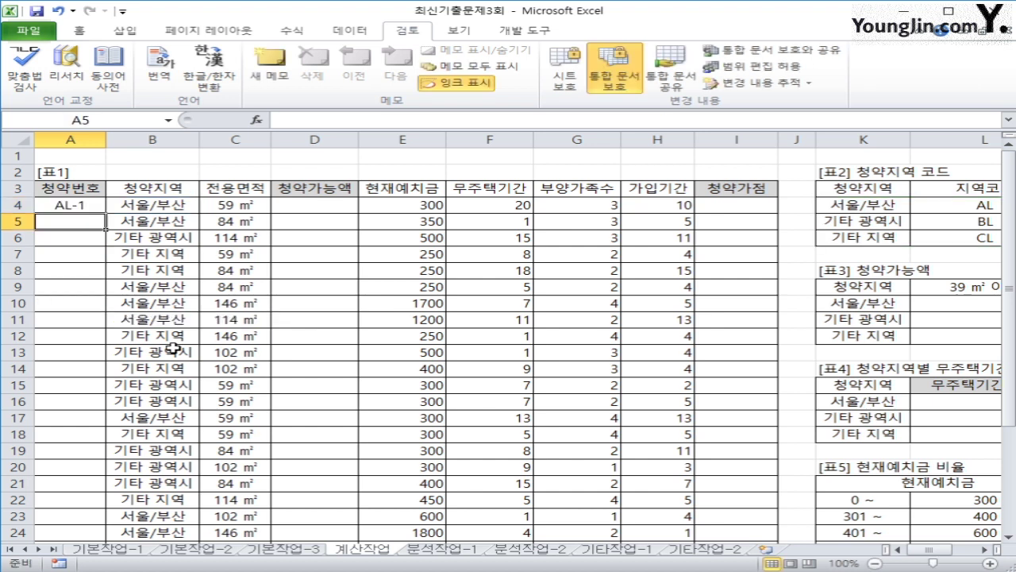
Step: Fill the A4 formula down the 청약번호 column to the last row of 표1 and check the copied codes
click(77, 203)
double_click(106, 212)
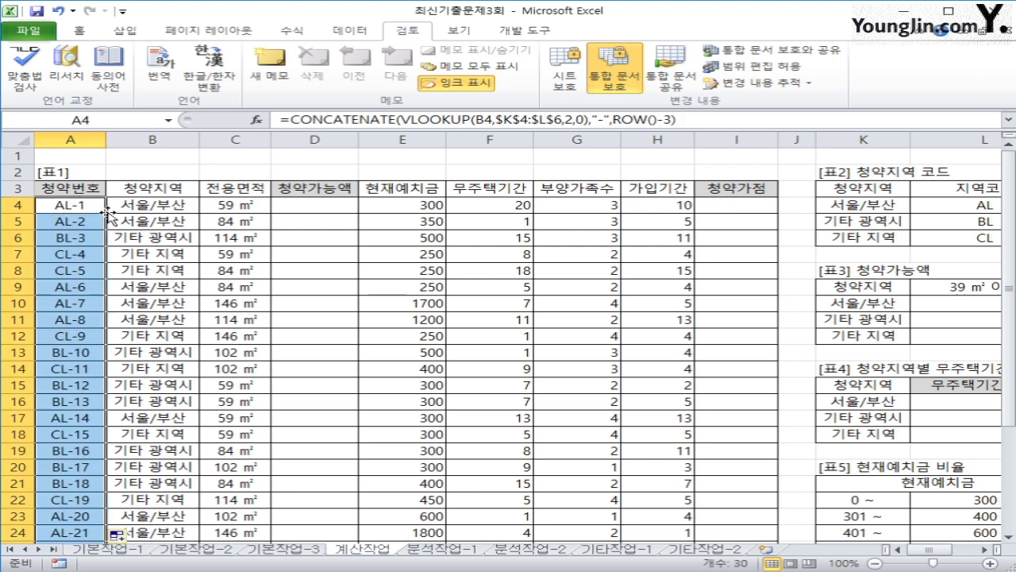
scroll(68, 261, down, 3)
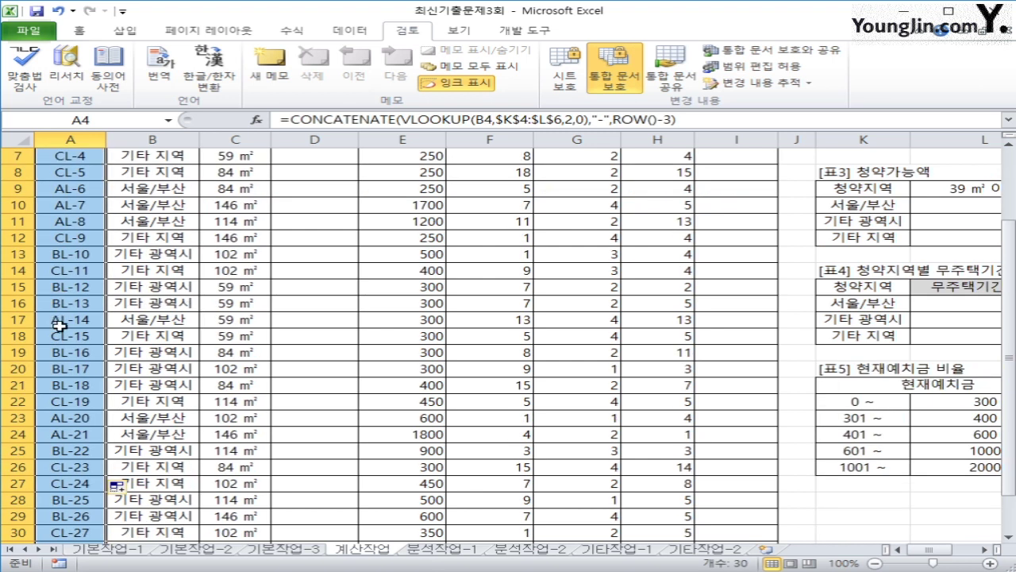
scroll(55, 321, up, 2)
scroll(55, 321, up, 1)
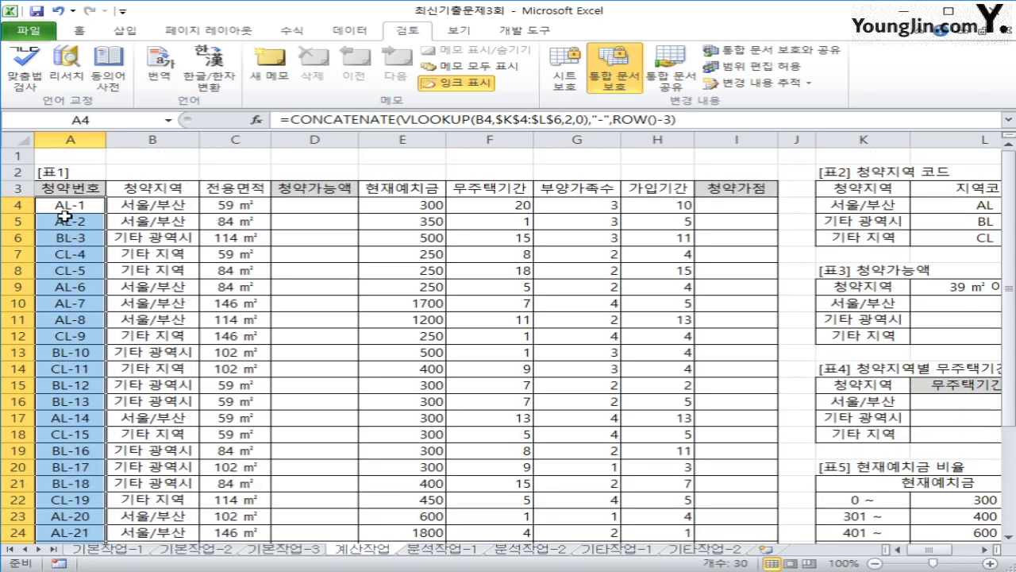
click(64, 206)
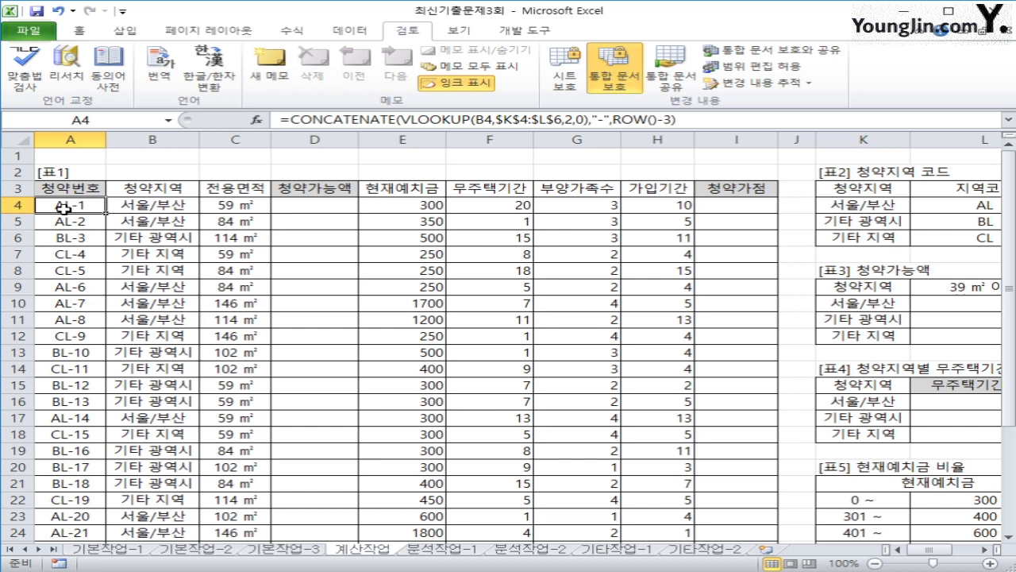
Step: Examine 표3 청약가능액, its 청약지역 rows and its area-band headers, as the lookup source for the 청약가능액 column
click(306, 204)
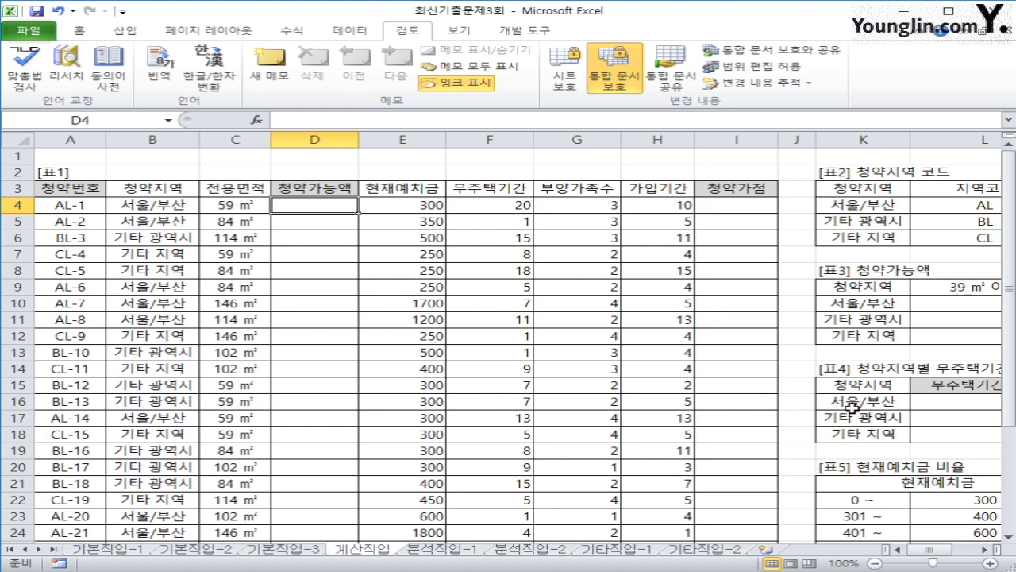
click(986, 549)
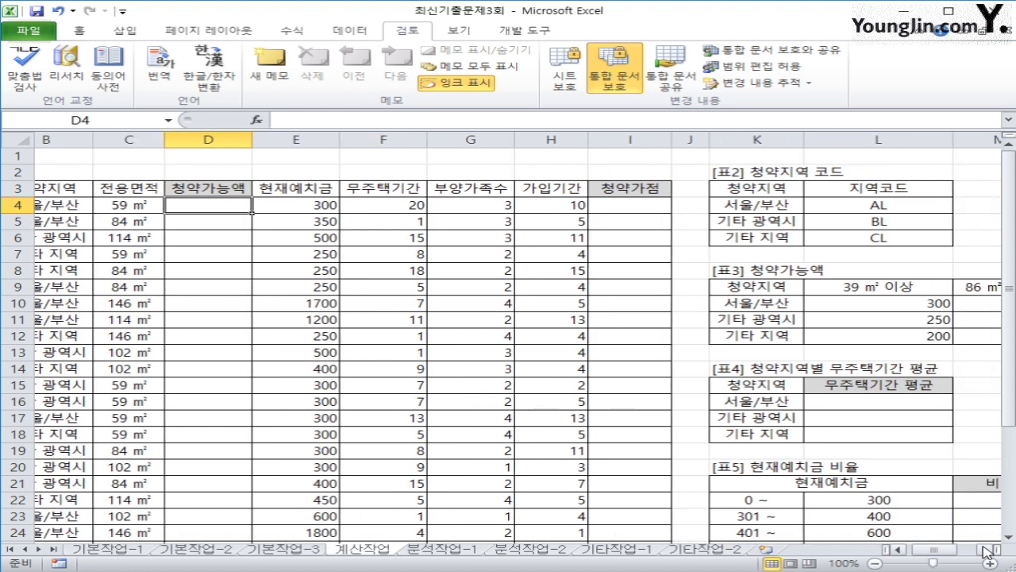
click(987, 549)
click(986, 549)
click(986, 550)
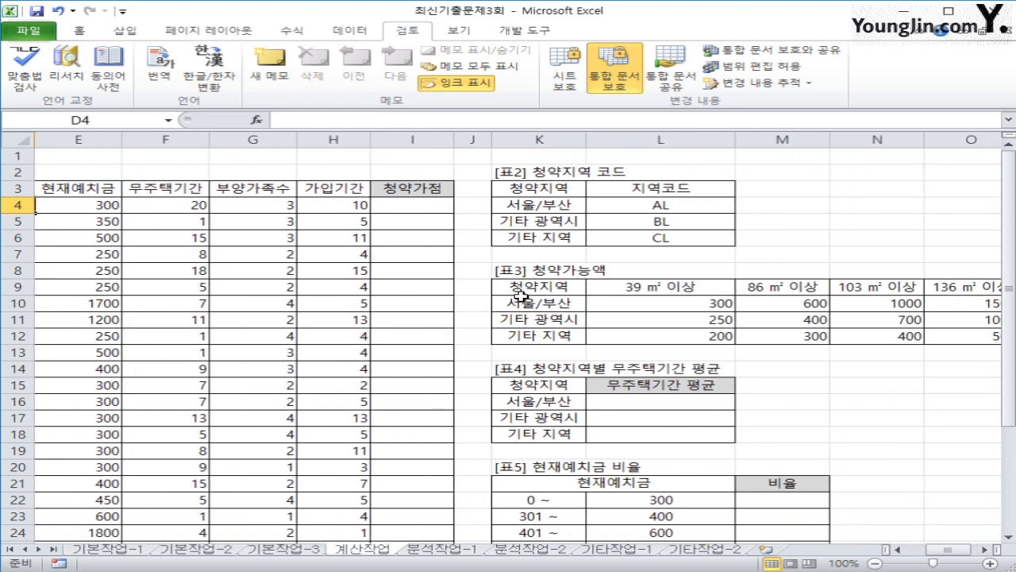
drag(521, 302, 525, 332)
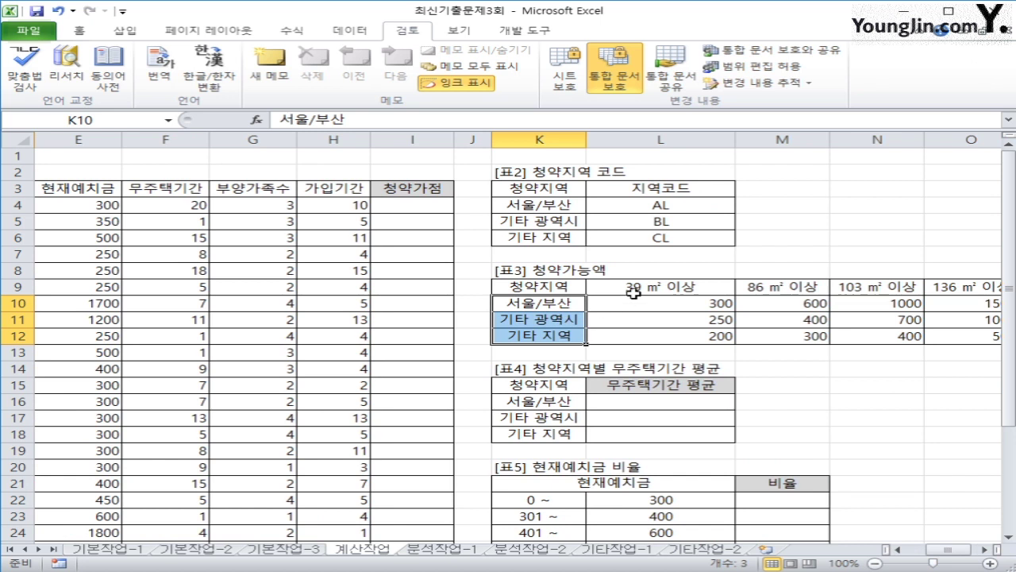
drag(633, 293, 881, 308)
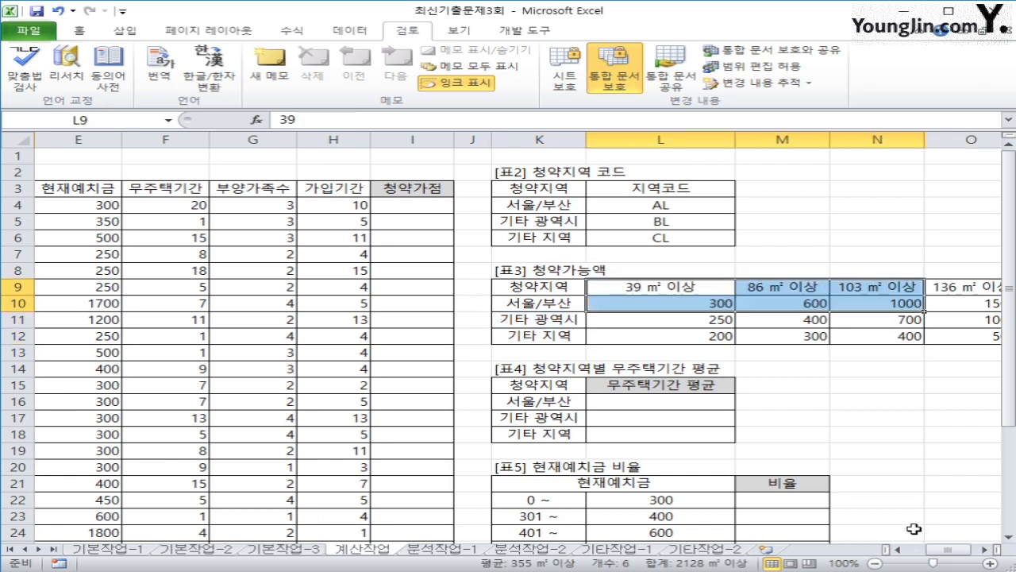
drag(940, 541, 913, 548)
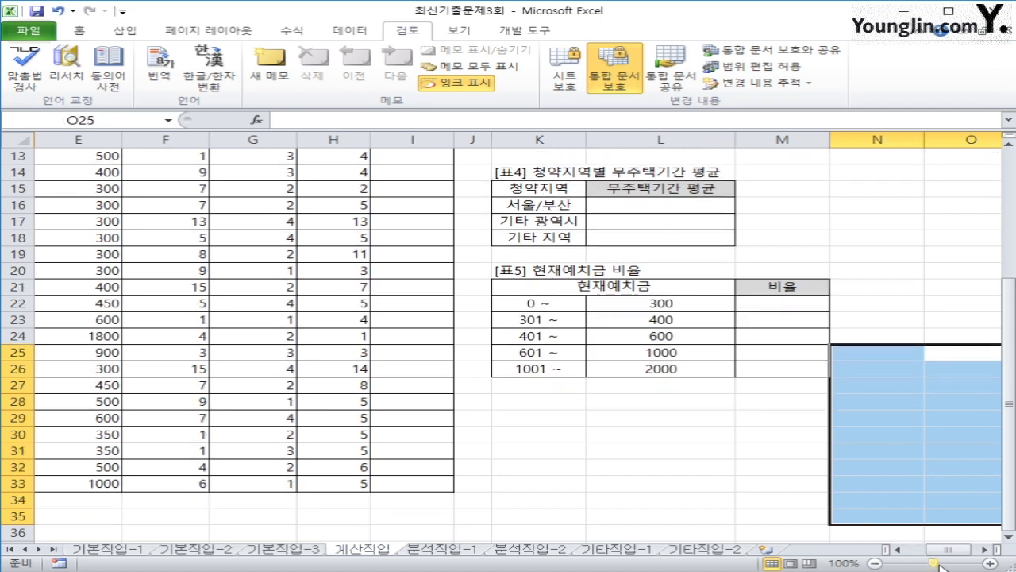
scroll(830, 390, up, 3)
click(790, 332)
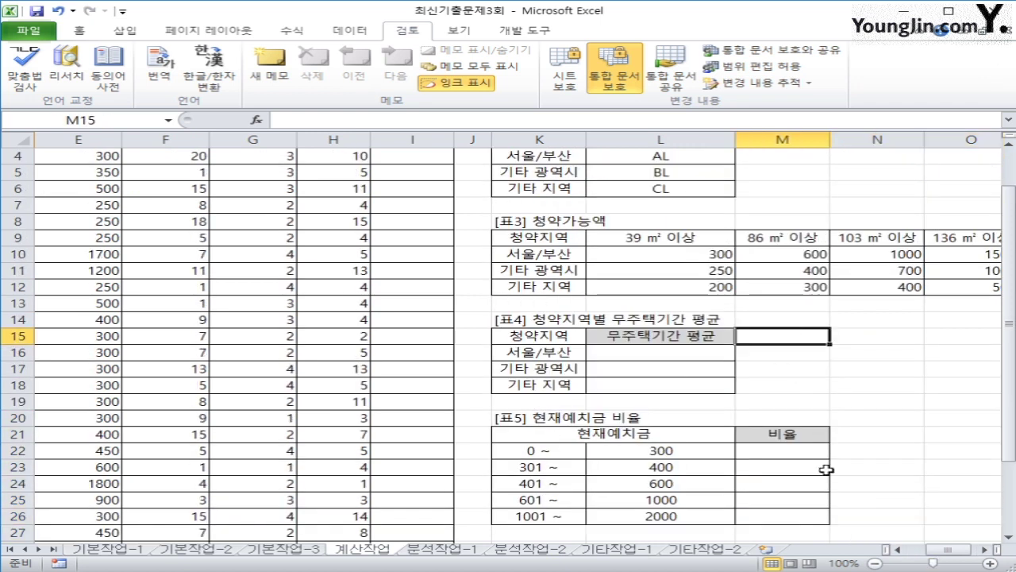
drag(953, 549, 919, 550)
scroll(524, 379, up, 1)
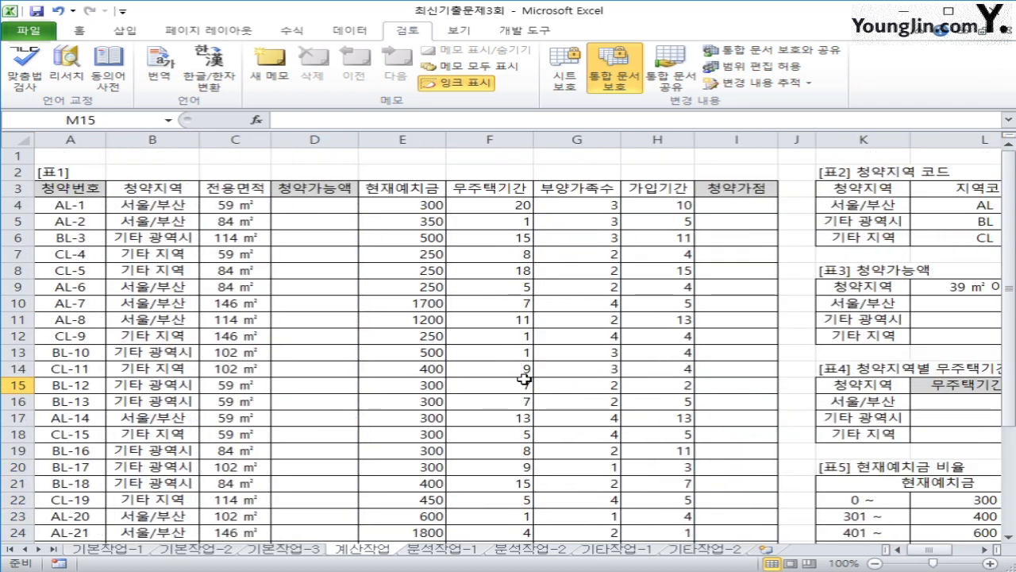
Step: In 청약가능액 cell D4, begin an INDEX formula with the absolute 표3 amount range $L$10:$O$12 as the array
click(292, 208)
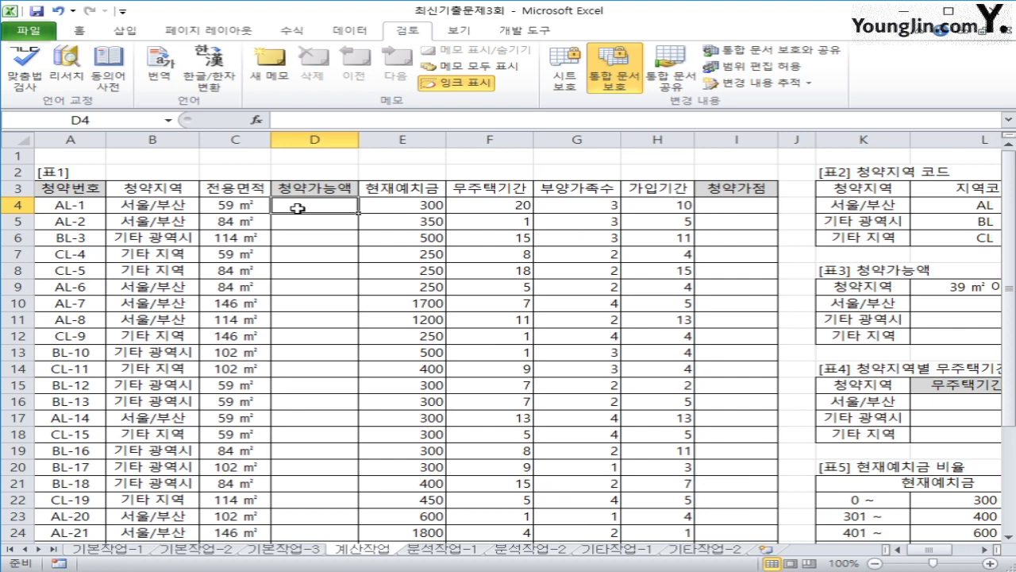
text(=in)
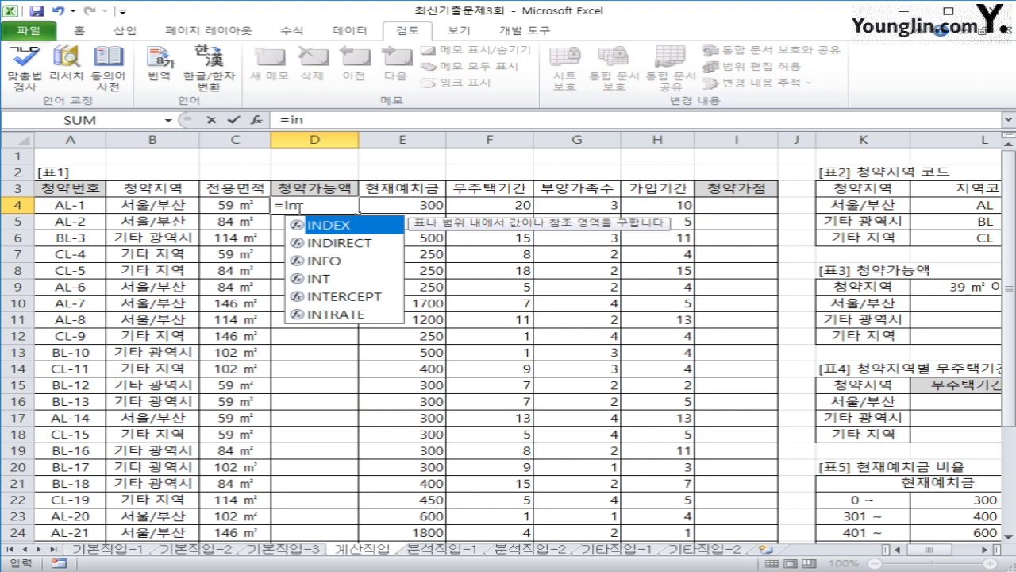
key(Tab)
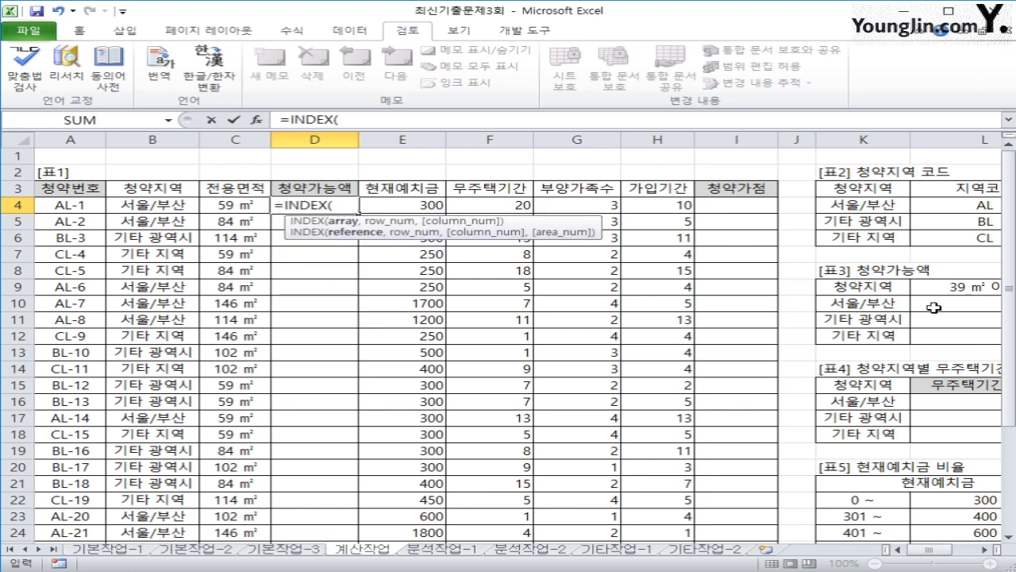
drag(932, 307, 900, 339)
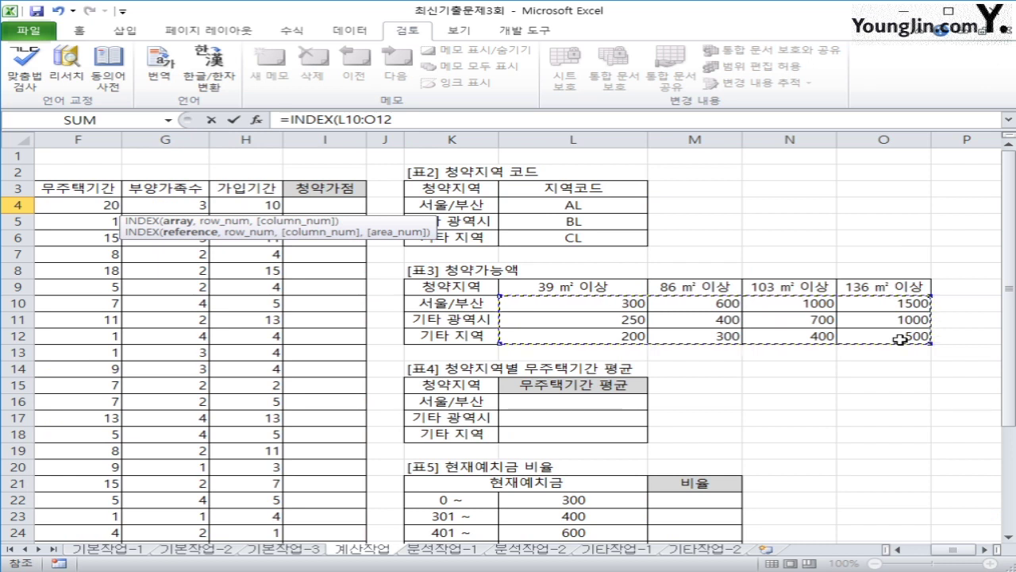
key(F4)
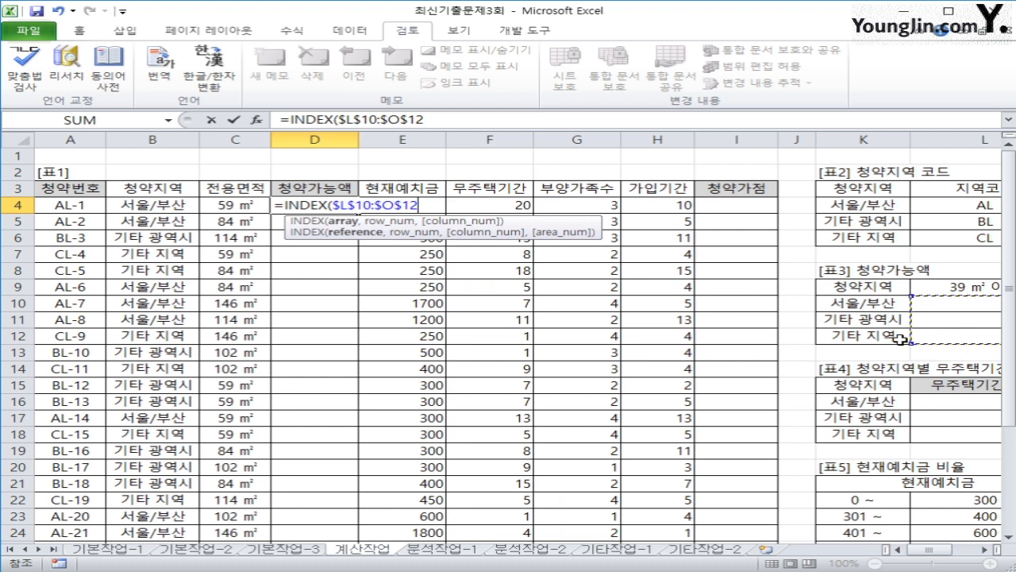
text(,)
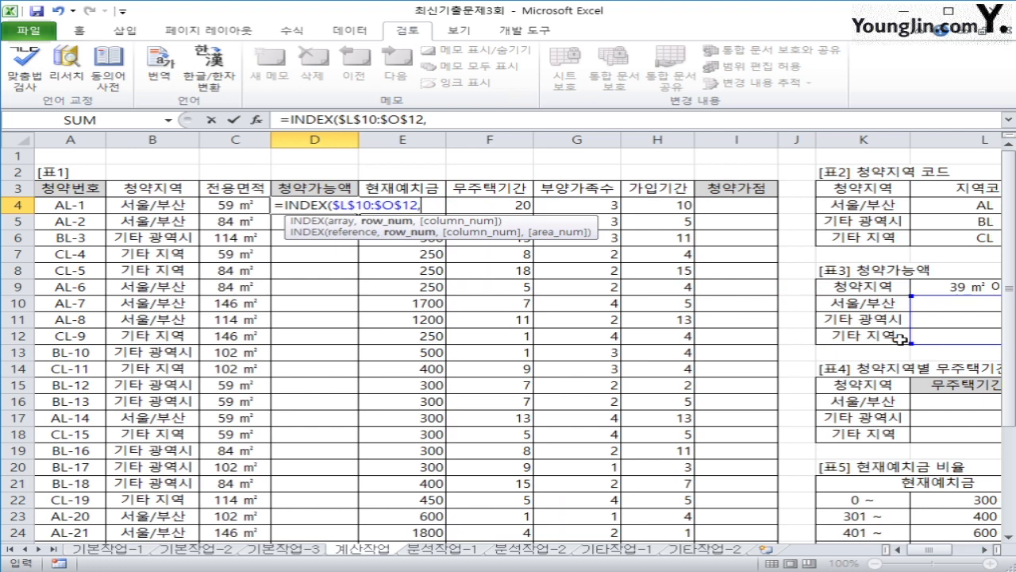
Step: Nest a MATCH function as the INDEX row number, with B4 as its lookup value
text(m)
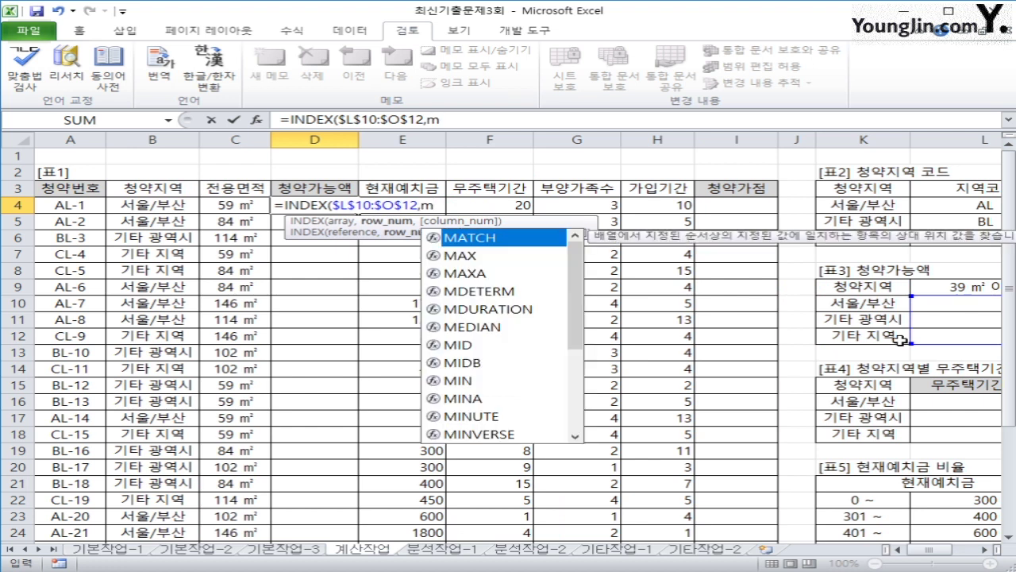
text(at)
key(Tab)
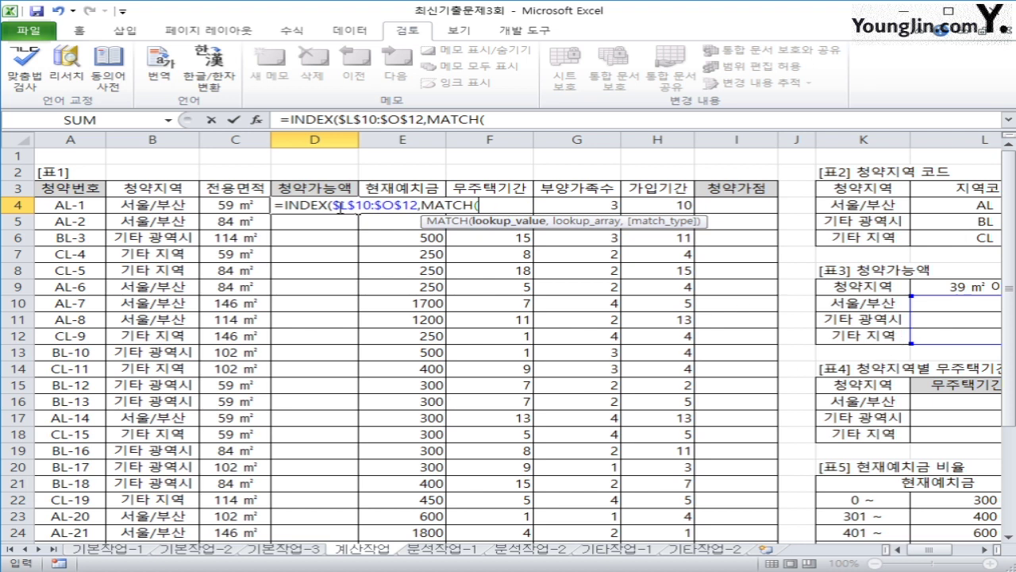
click(133, 203)
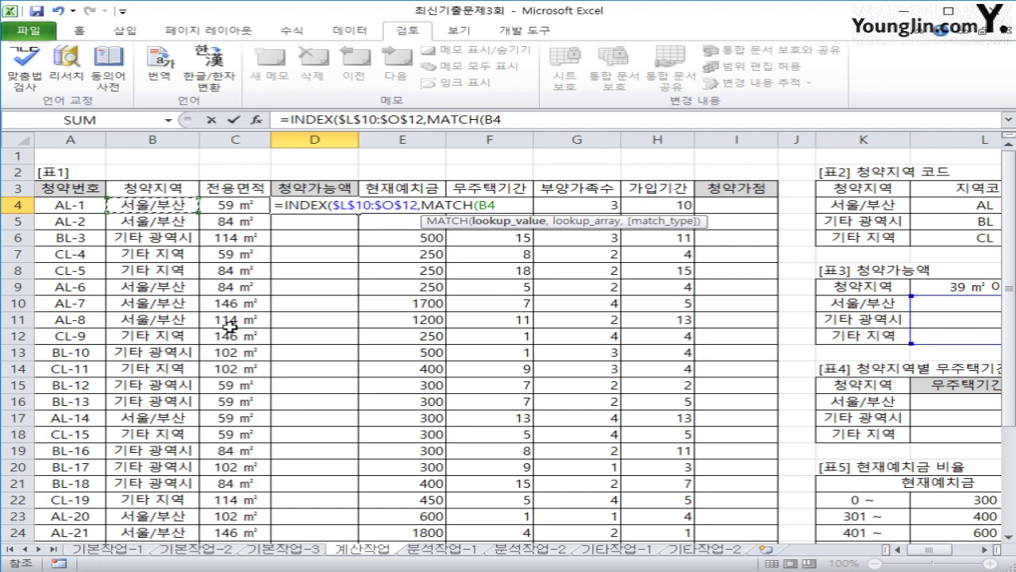
text(,)
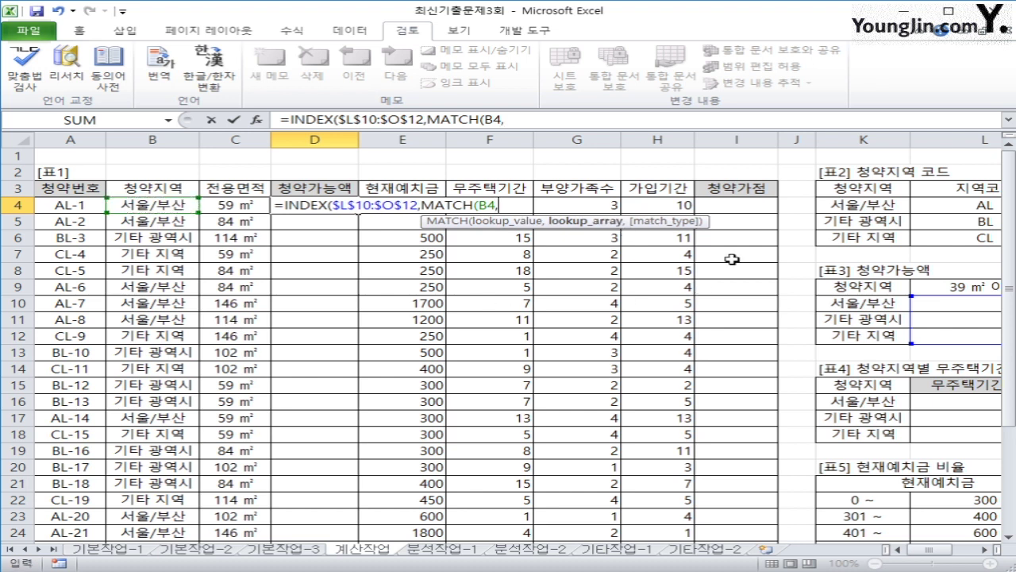
Step: Complete the row MATCH with the absolute 표3 region range $K$10:$K$12 and exact match 0
drag(830, 304, 839, 337)
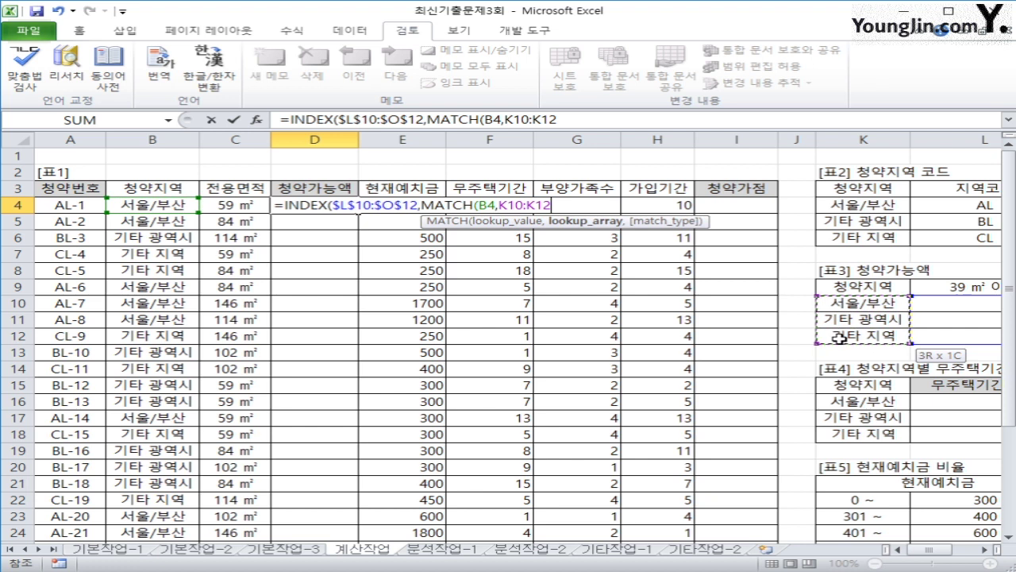
drag(839, 337, 839, 337)
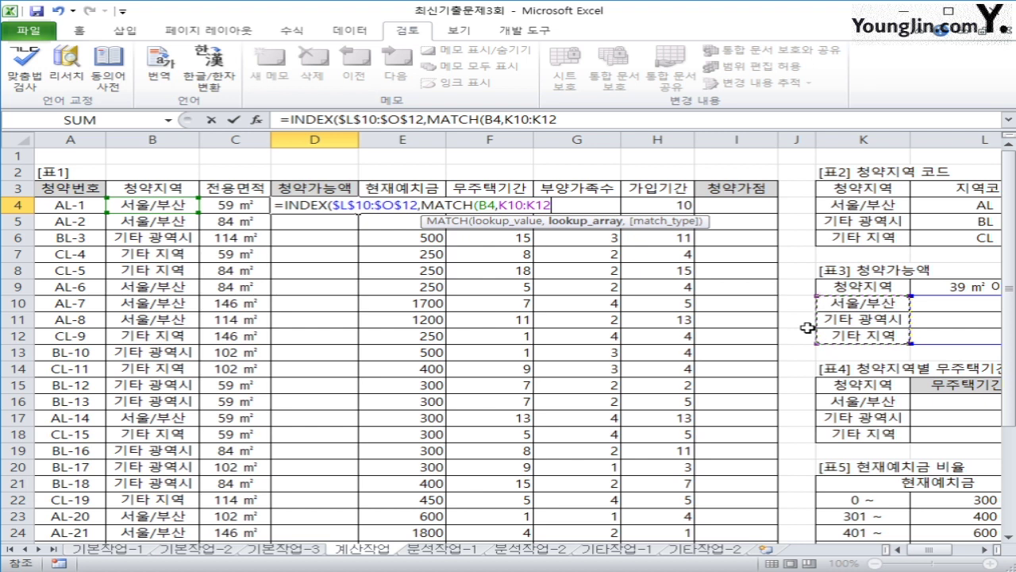
key(F4)
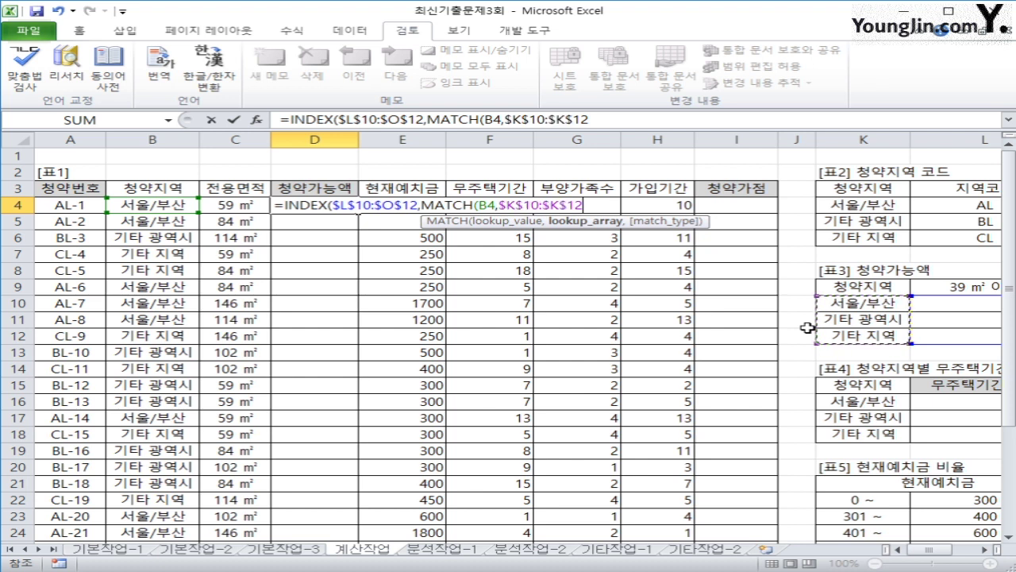
text(,)
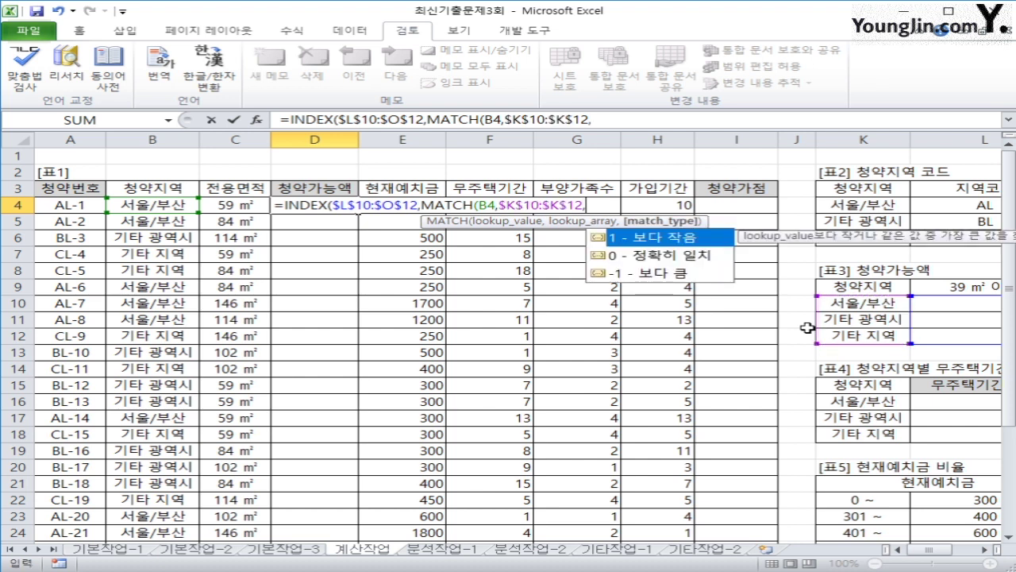
text(0))
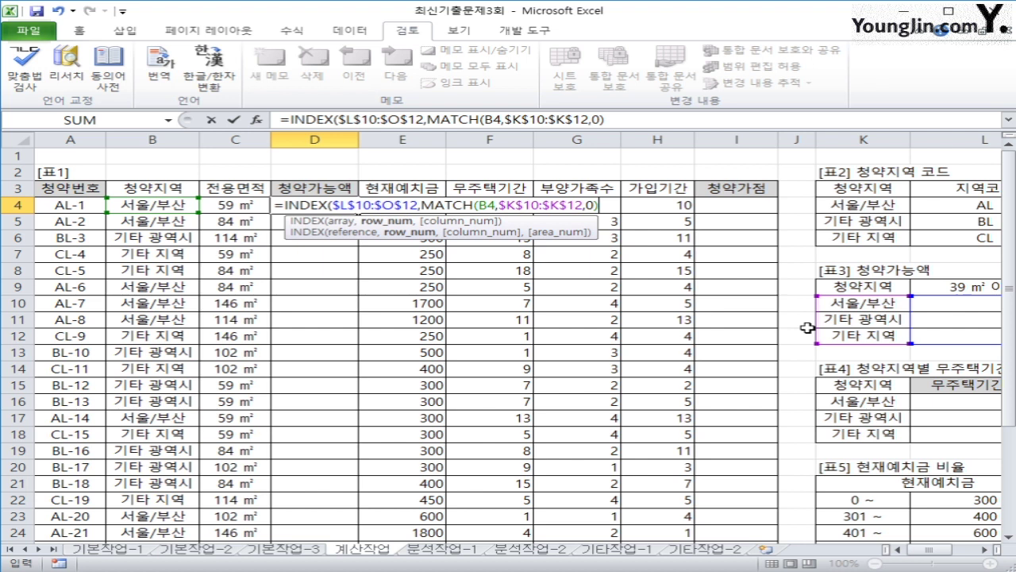
Step: Nest a second MATCH as the INDEX column number, with 전용면적 cell C4 as its lookup value
text(,)
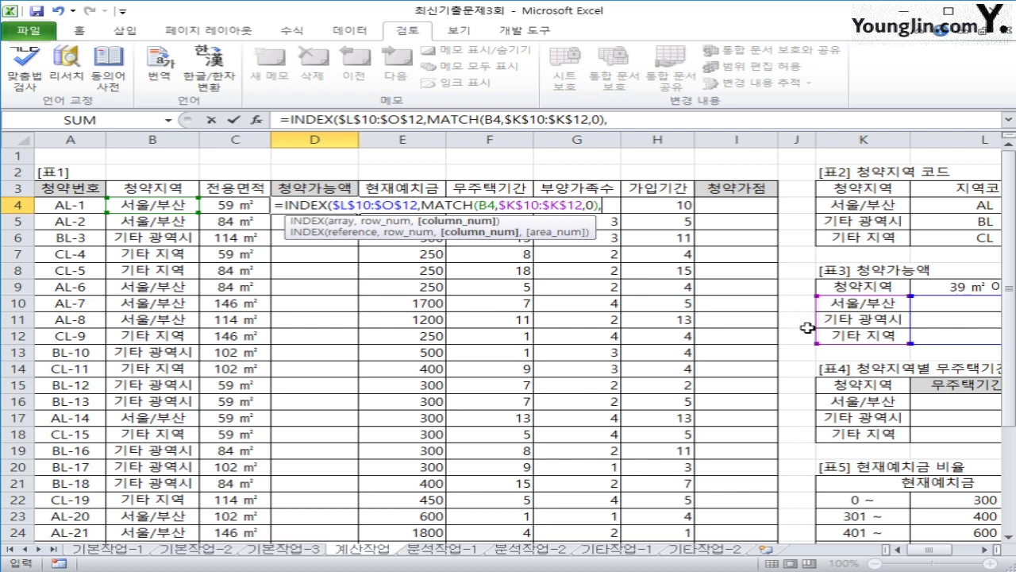
text(mat)
key(Tab)
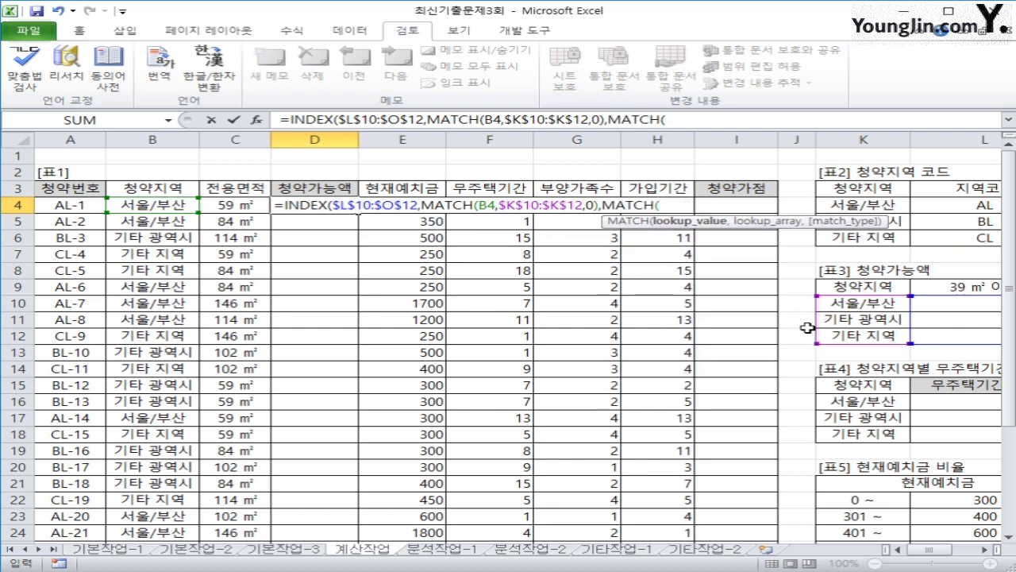
click(251, 206)
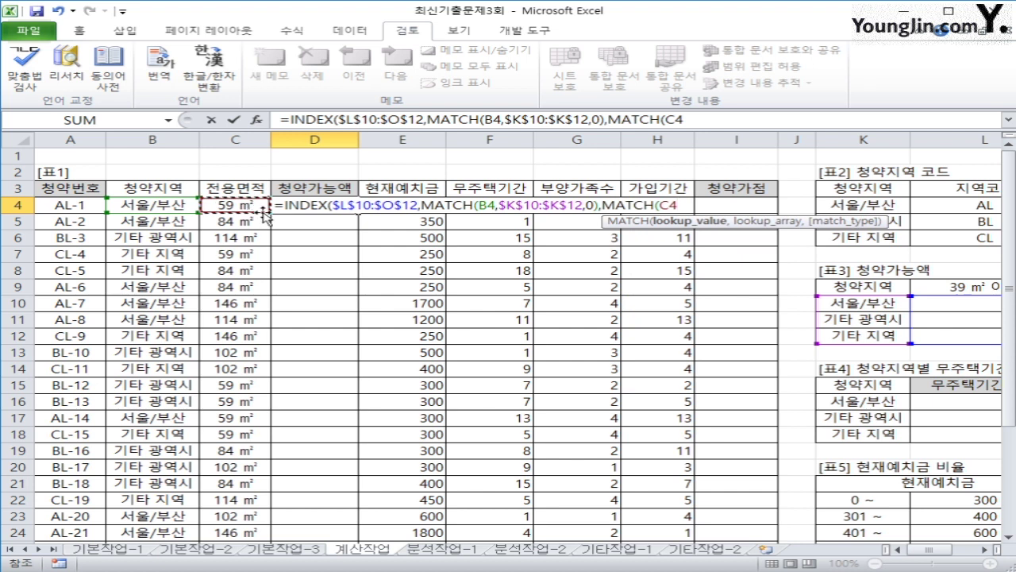
text(,)
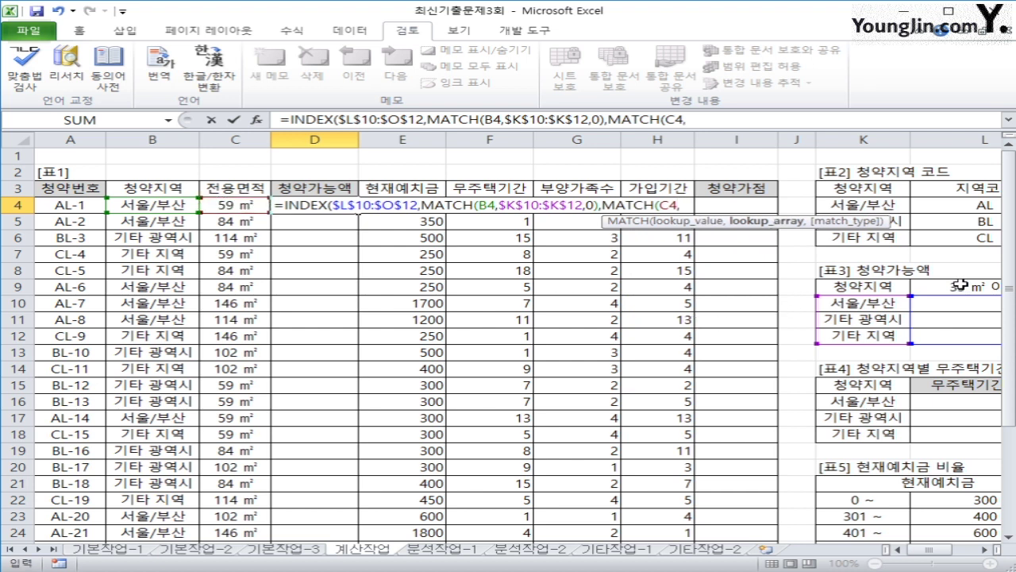
Step: Complete the column MATCH with the absolute header range $L$9:$O$9 and match type 1, and enter the formula in D4
mouse_move(956, 286)
mouse_down()
mouse_move(1006, 288)
mouse_move(916, 286)
mouse_up()
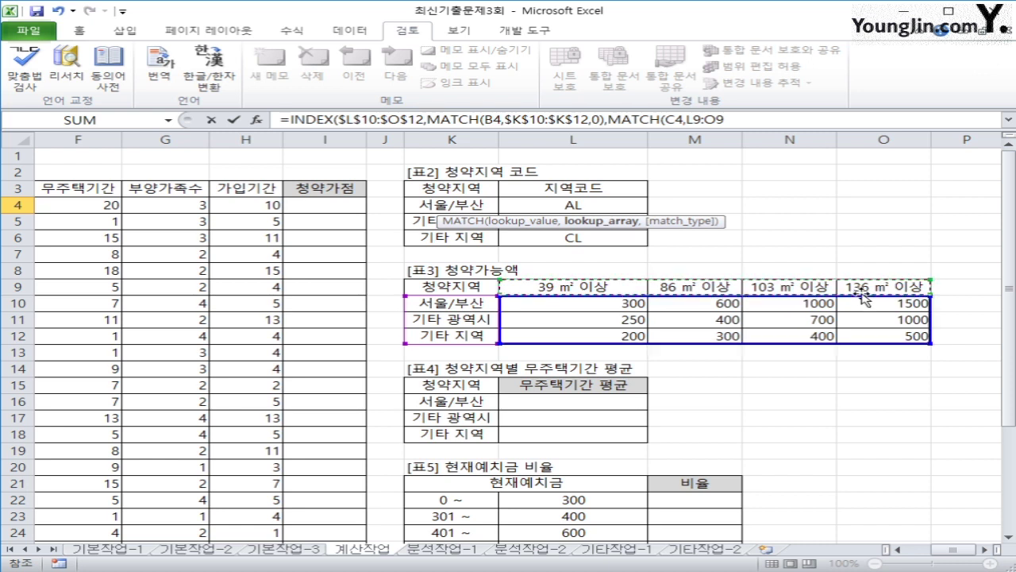
key(F4)
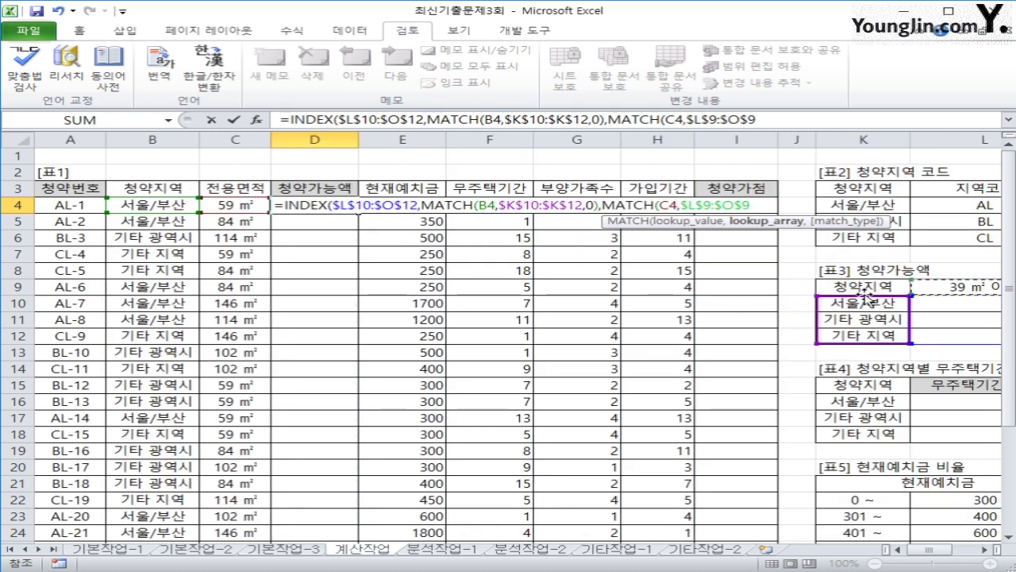
text(,)
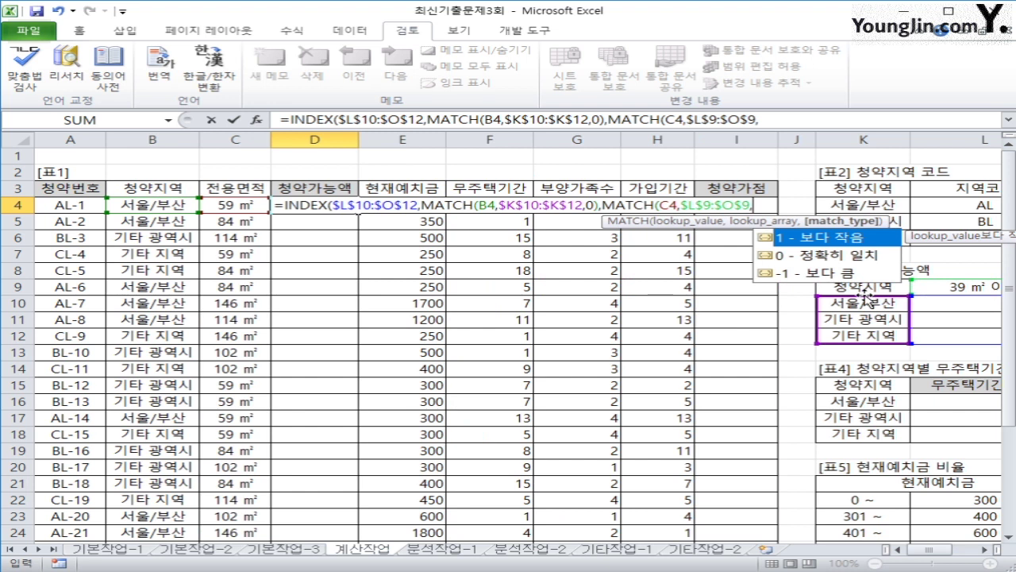
text(1)
text())
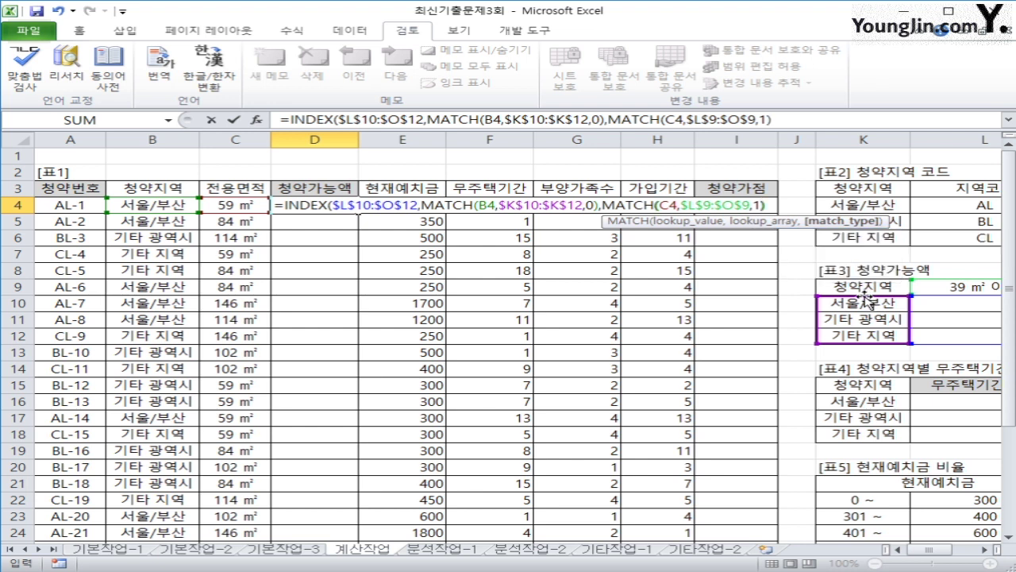
text())
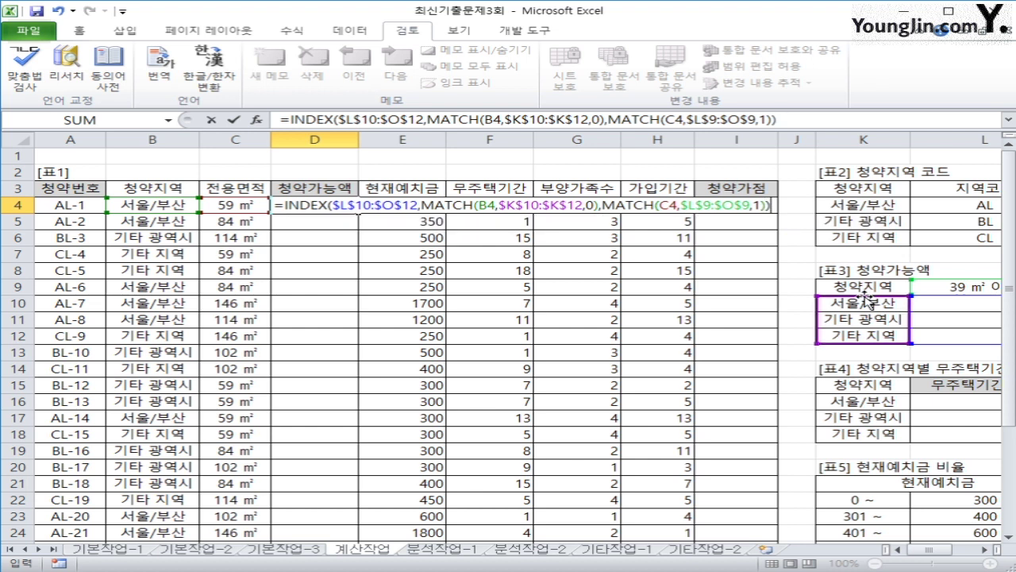
key(Return)
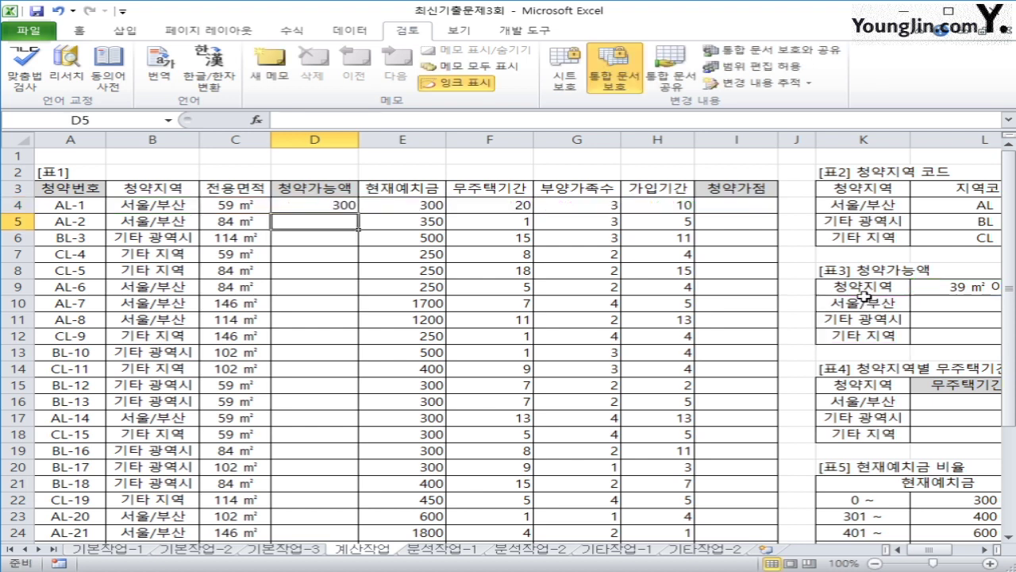
Step: Check the D4 result against the 서울/부산 amount for 39 ㎡ 이상 in 표3
key(Up)
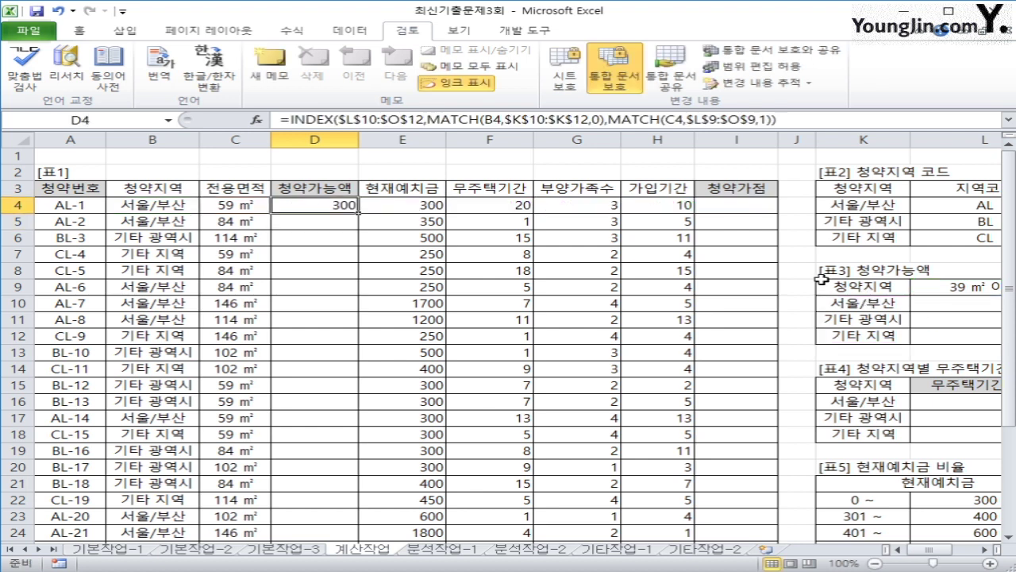
mouse_move(869, 305)
mouse_down()
mouse_move(910, 297)
mouse_move(894, 309)
mouse_move(908, 325)
mouse_move(889, 304)
mouse_up()
click(526, 306)
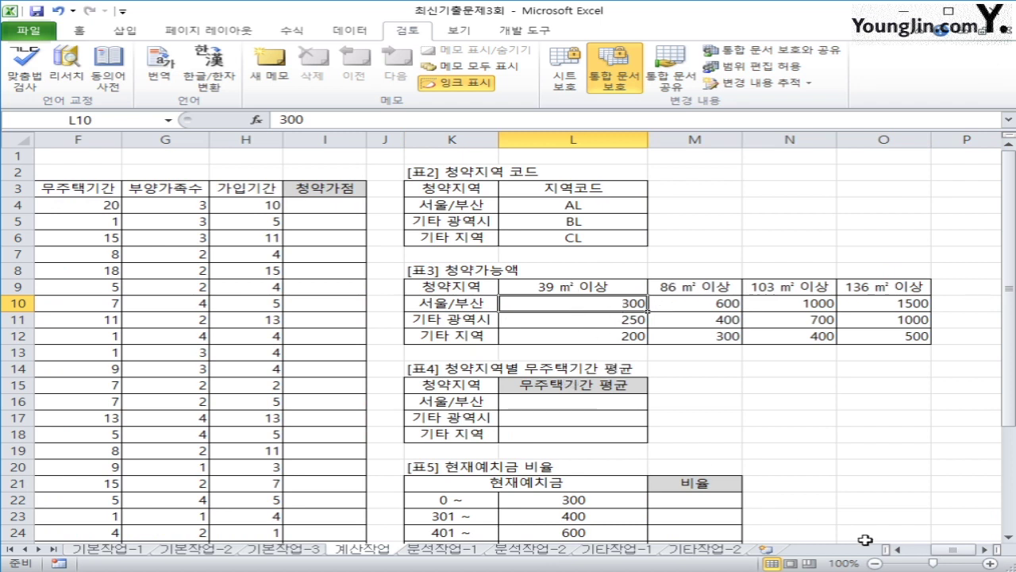
Step: Fill the D4 INDEX formula down the whole 청약가능액 column of 표1 and review the filled rows
drag(960, 555, 924, 555)
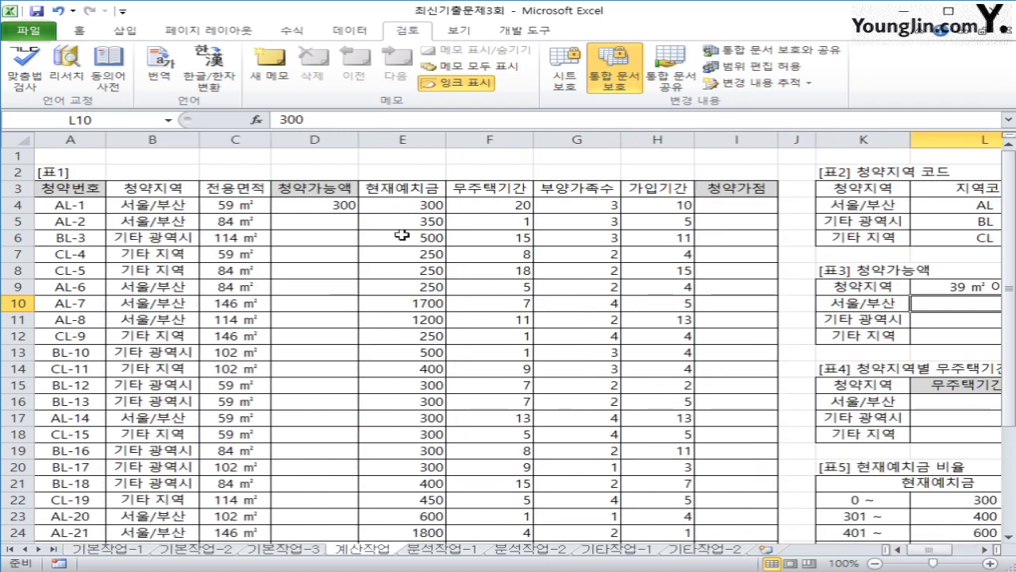
click(324, 205)
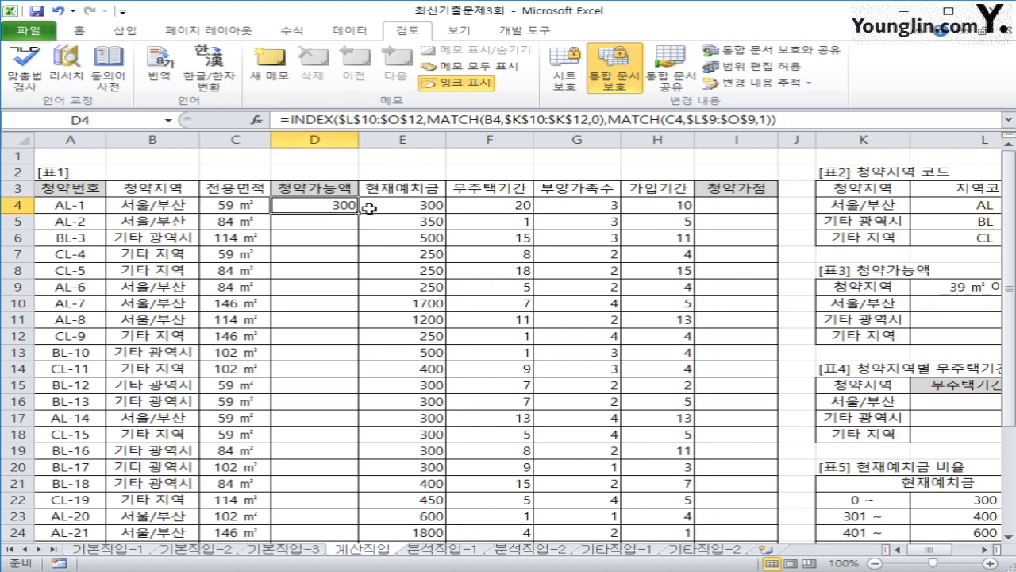
double_click(357, 213)
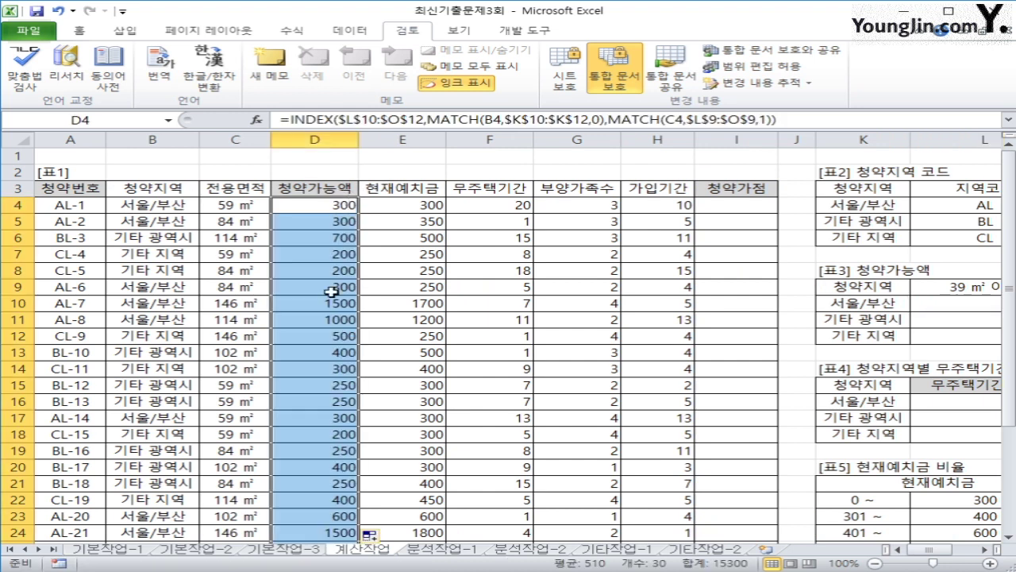
scroll(318, 301, down, 2)
scroll(286, 323, down, 3)
scroll(282, 323, up, 5)
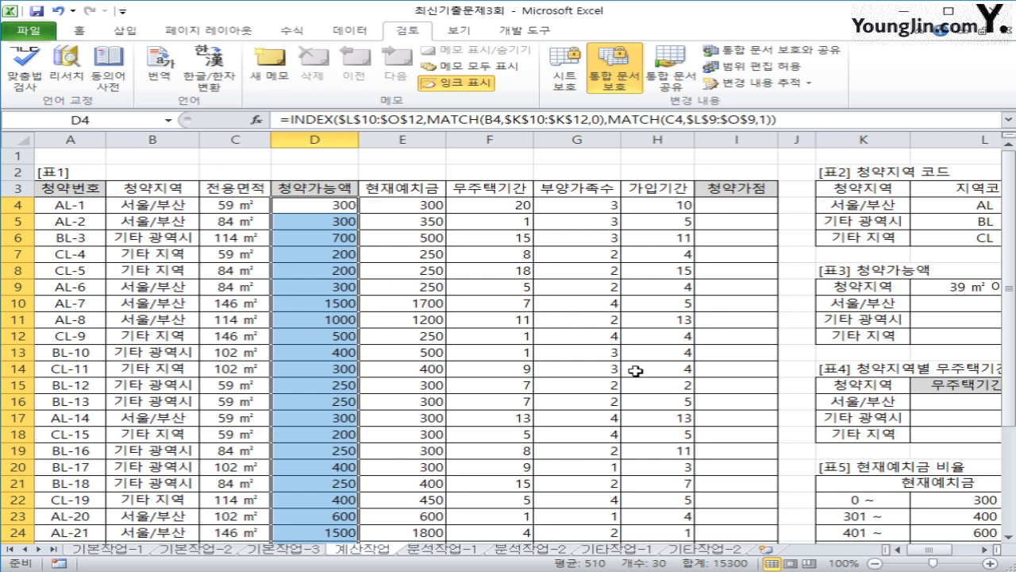
Step: Begin a REPT formula in L16, the 서울/부산 cell of 표4's 무주택기간 평균 column
click(927, 400)
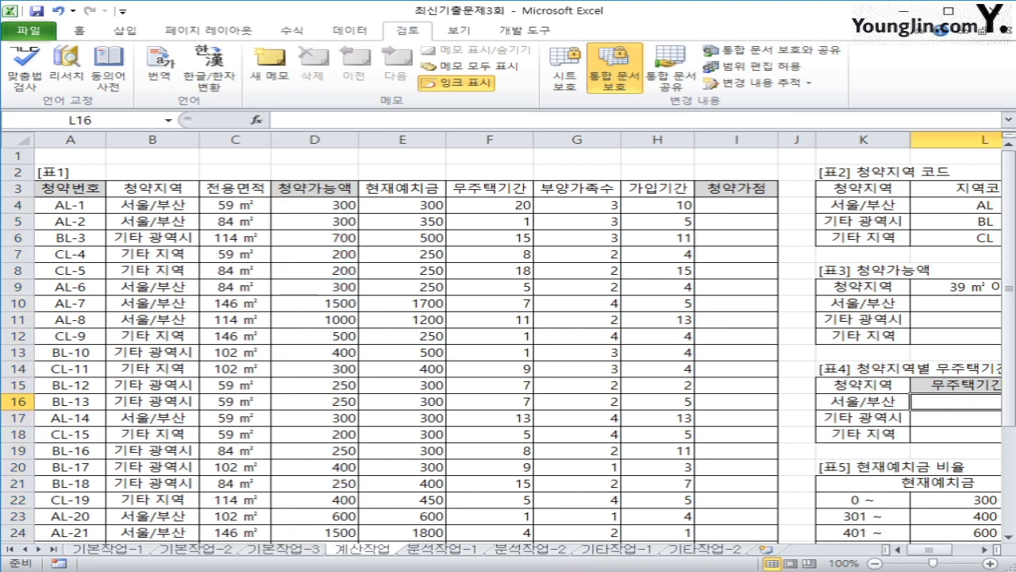
click(983, 549)
click(983, 549)
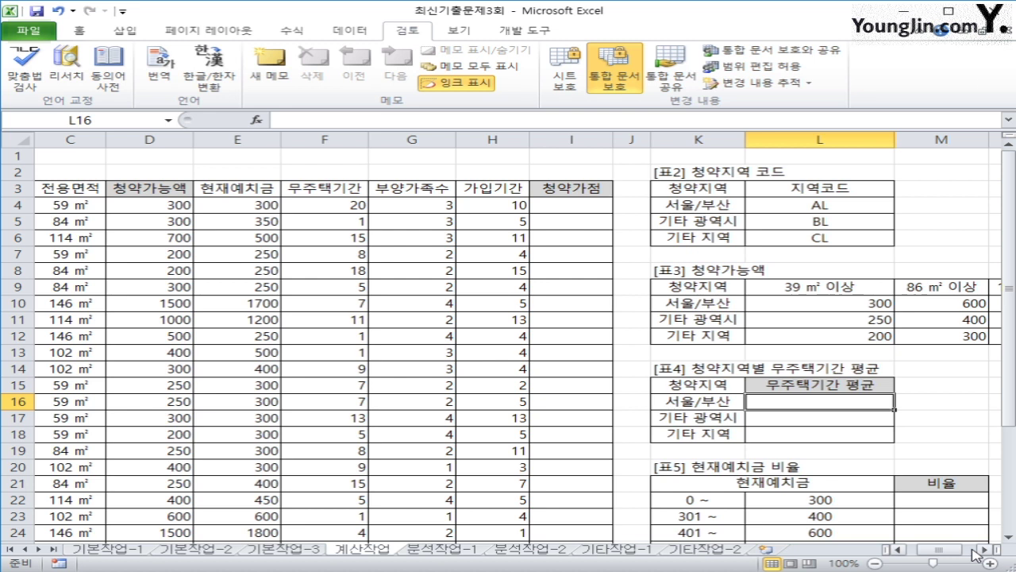
text(=)
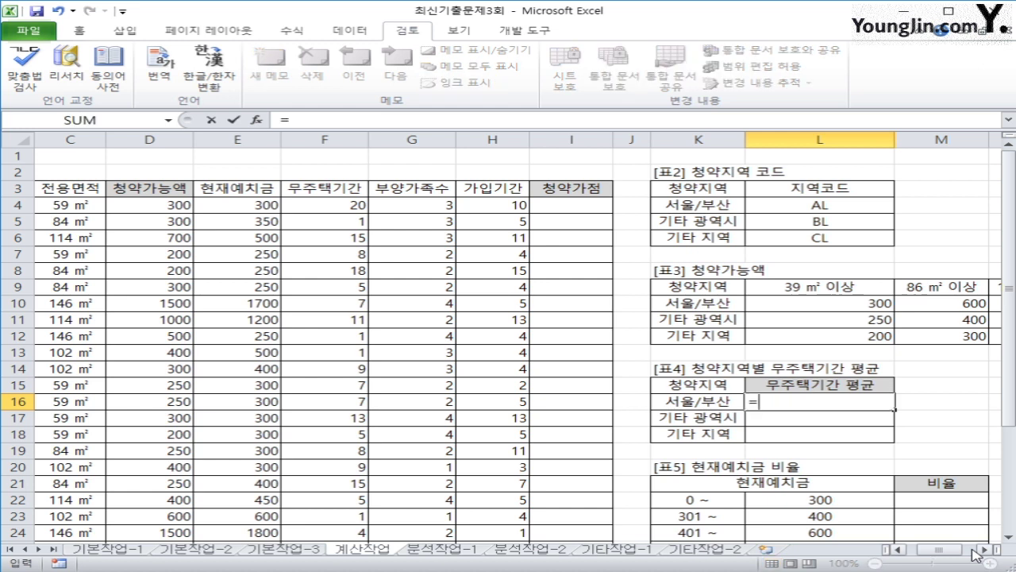
text(rept)
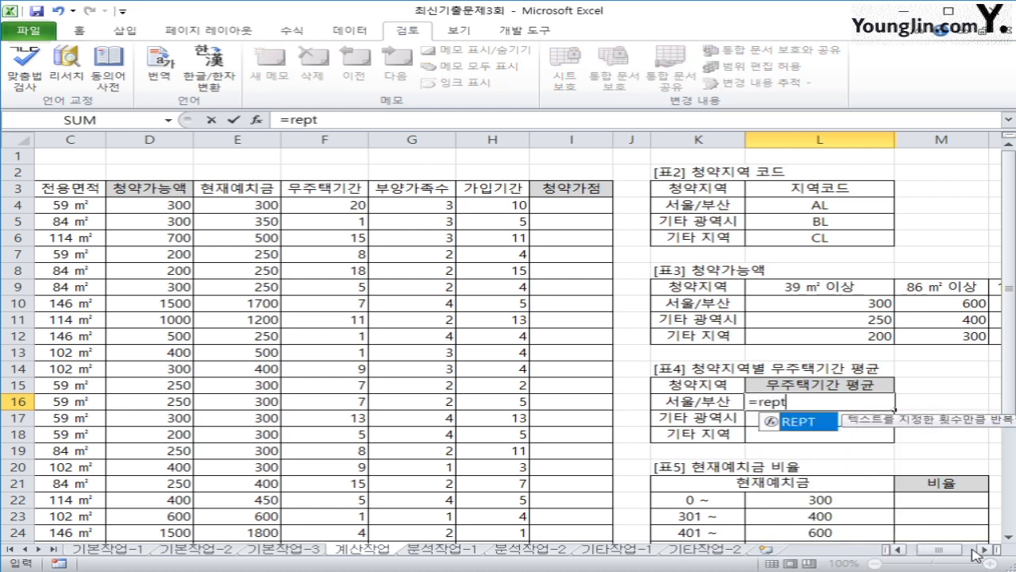
key(Tab)
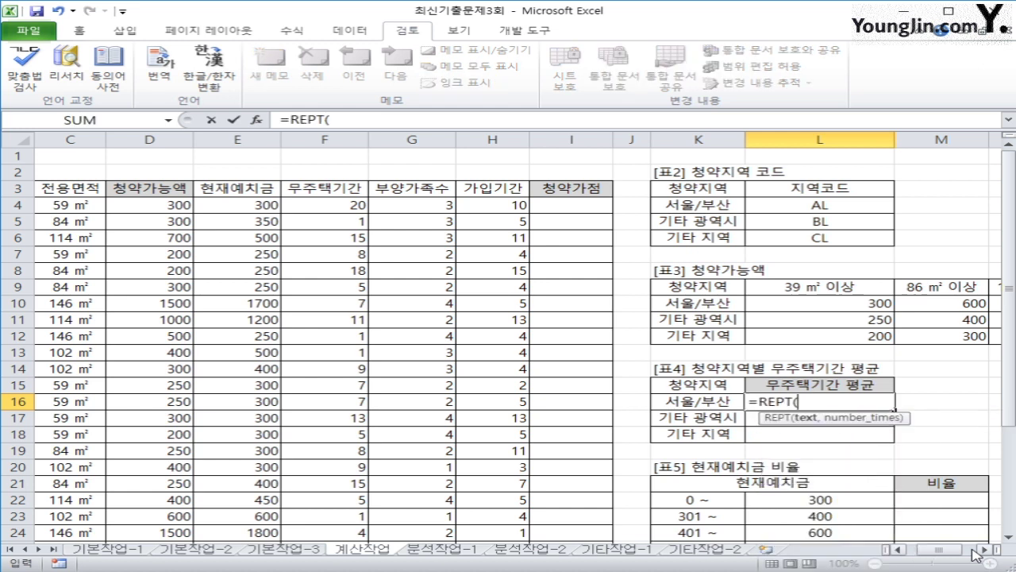
Step: Enter the special character "■" in quotation marks as REPT's text argument
text("ㅁ)
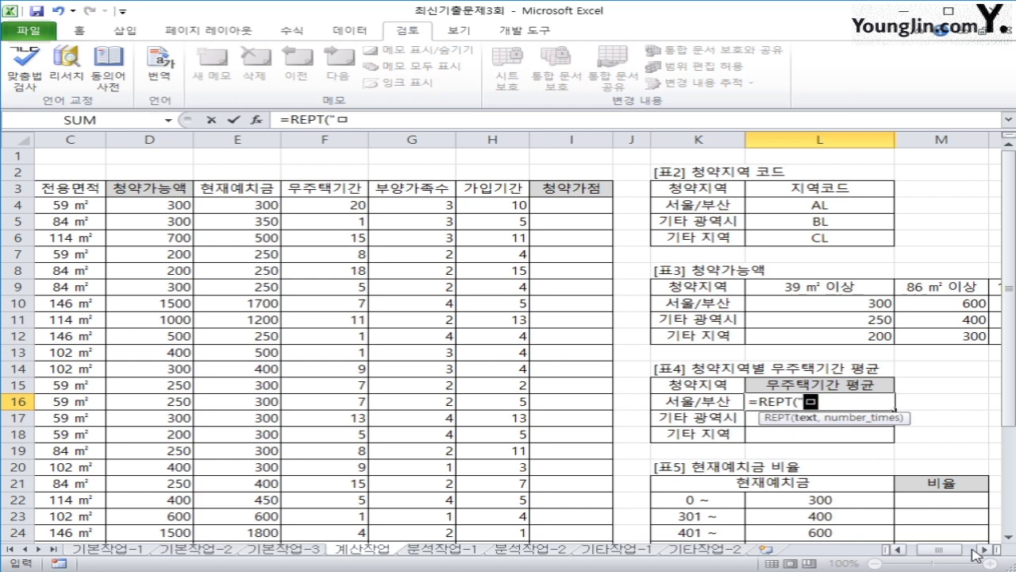
key(Hangul_Hanja)
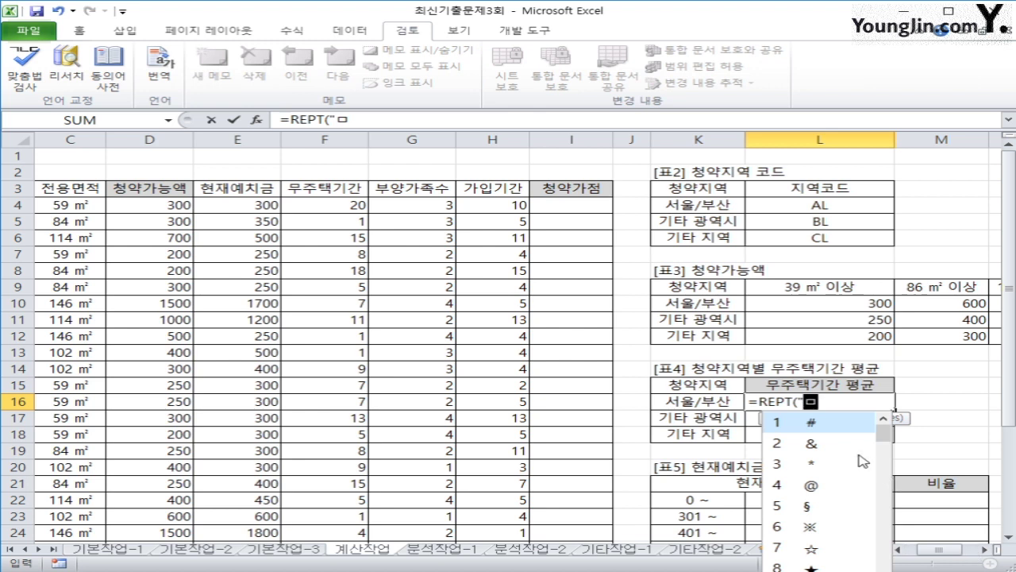
scroll(883, 445, down, 1)
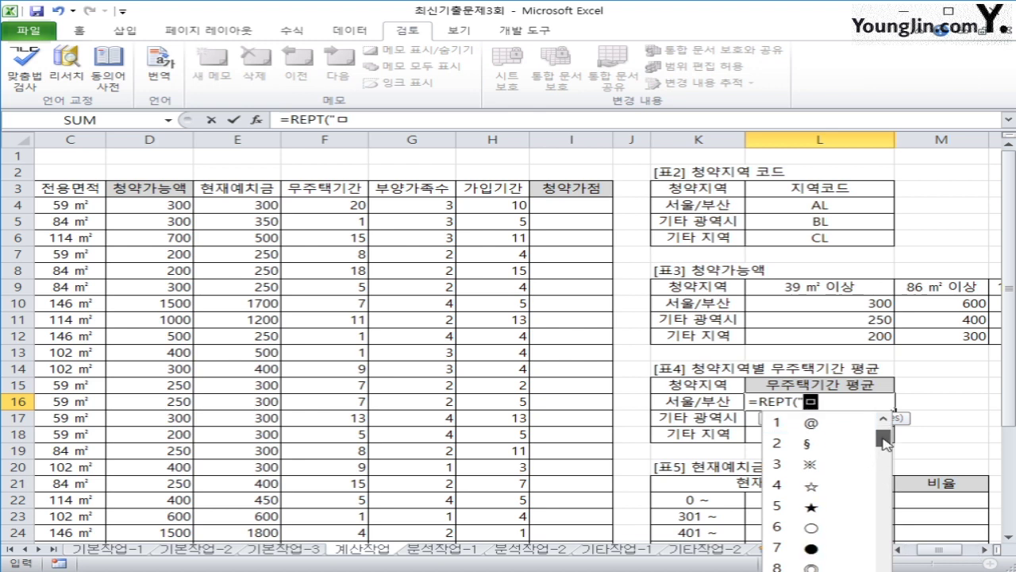
drag(882, 439, 883, 456)
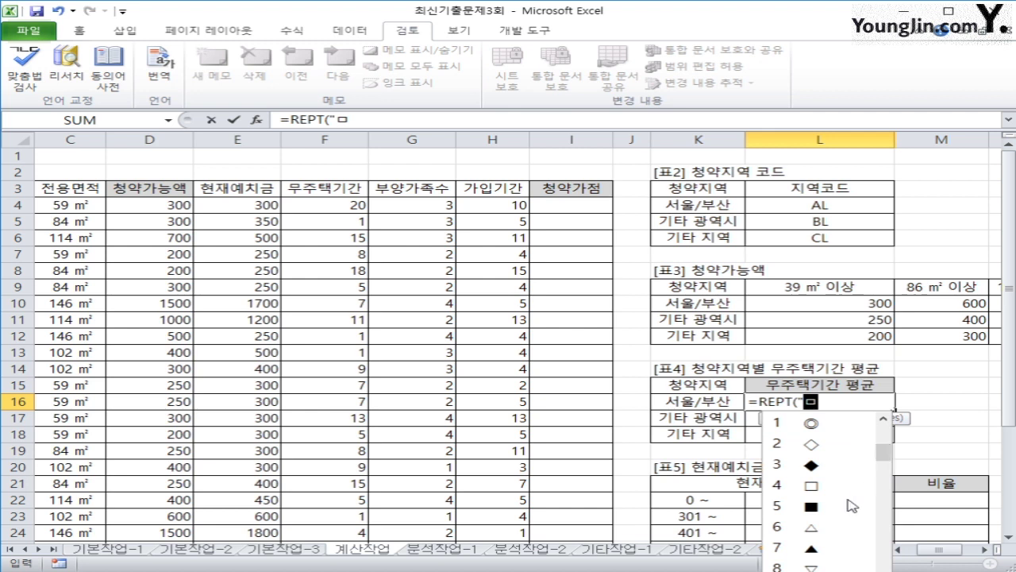
click(809, 506)
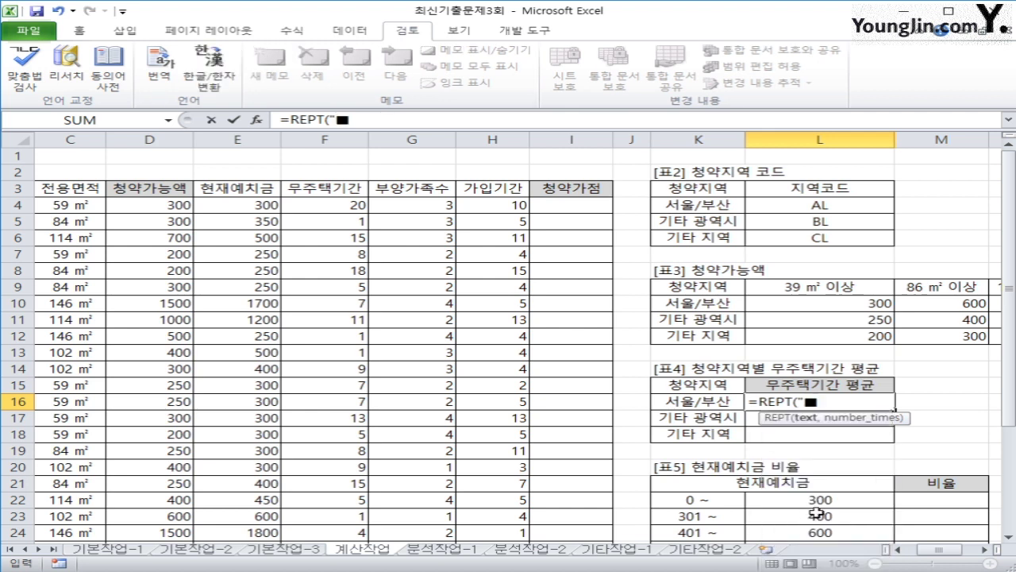
text(",)
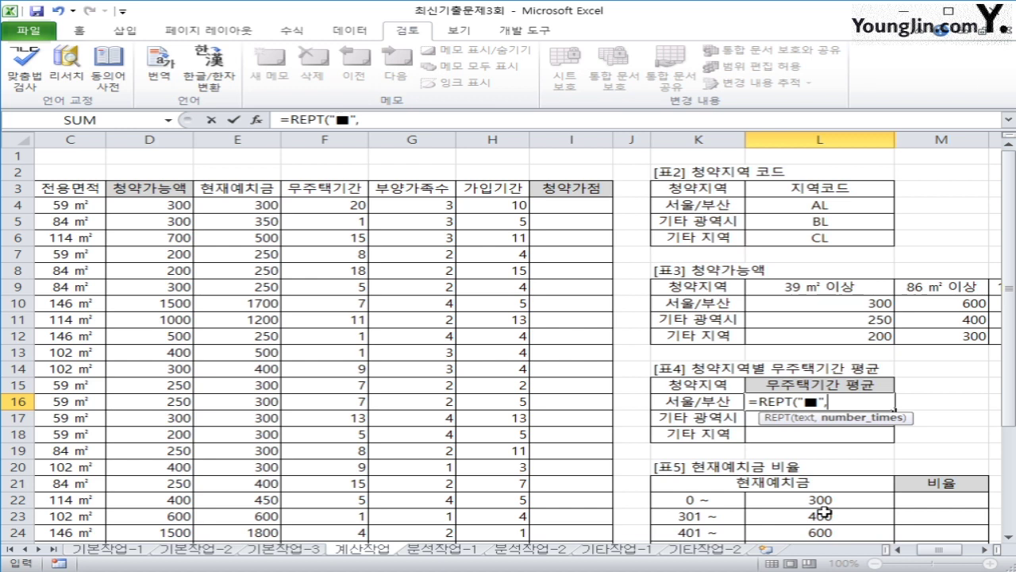
Step: Nest an AVERAGE function containing an IF function as REPT's number of repetitions
text(c4)
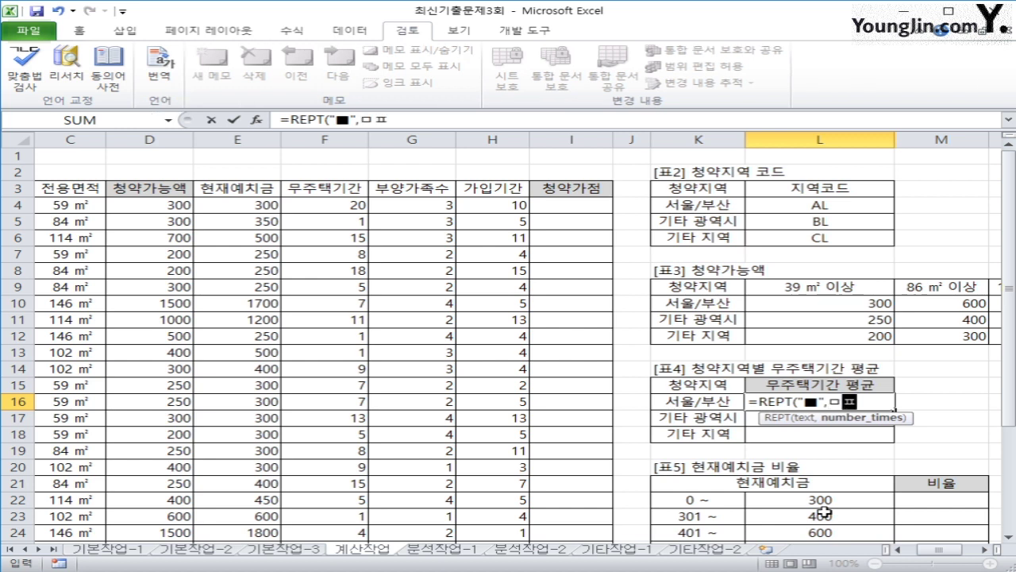
key(BackSpace)
key(BackSpace)
text(aver)
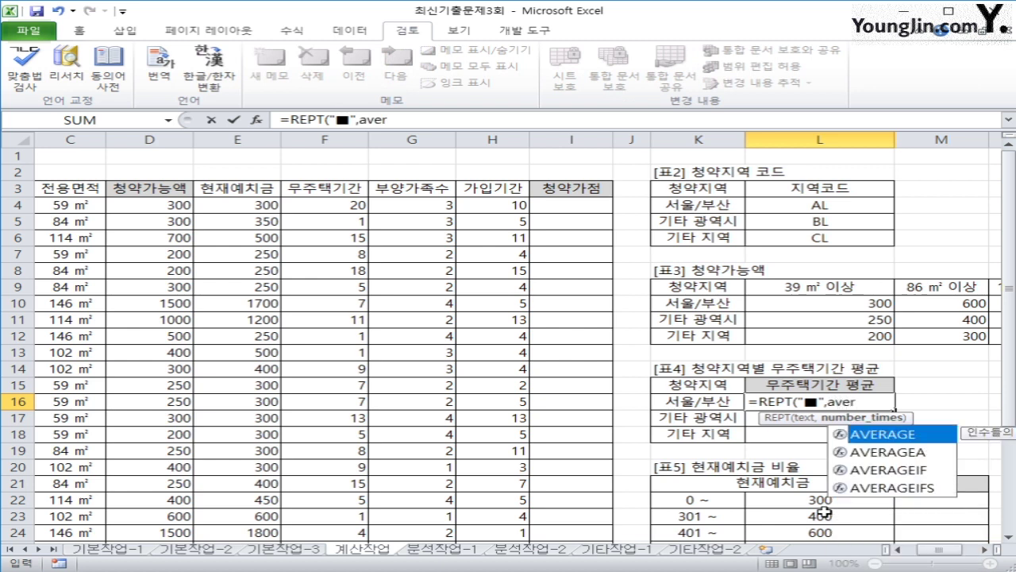
key(Tab)
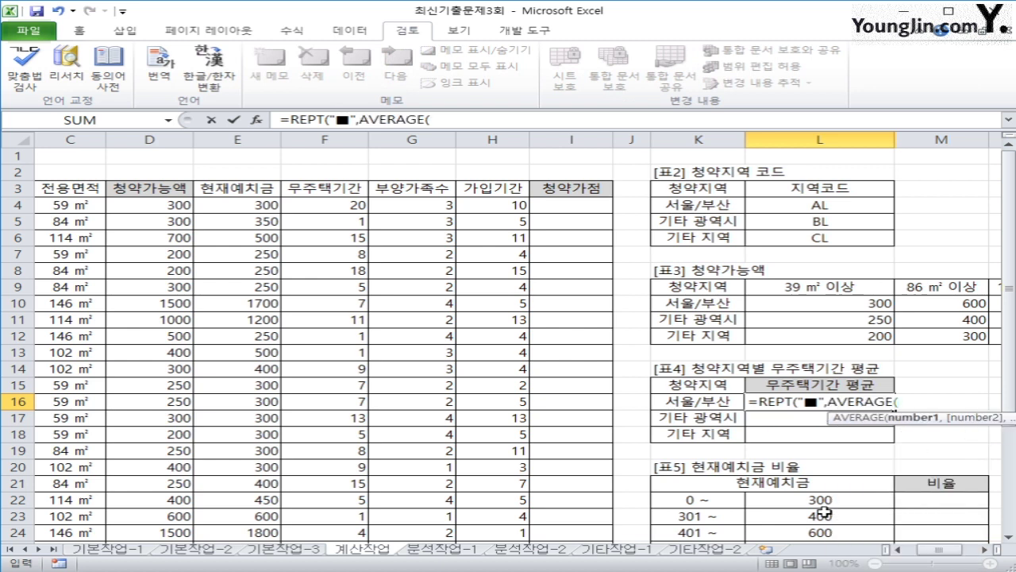
text(if()
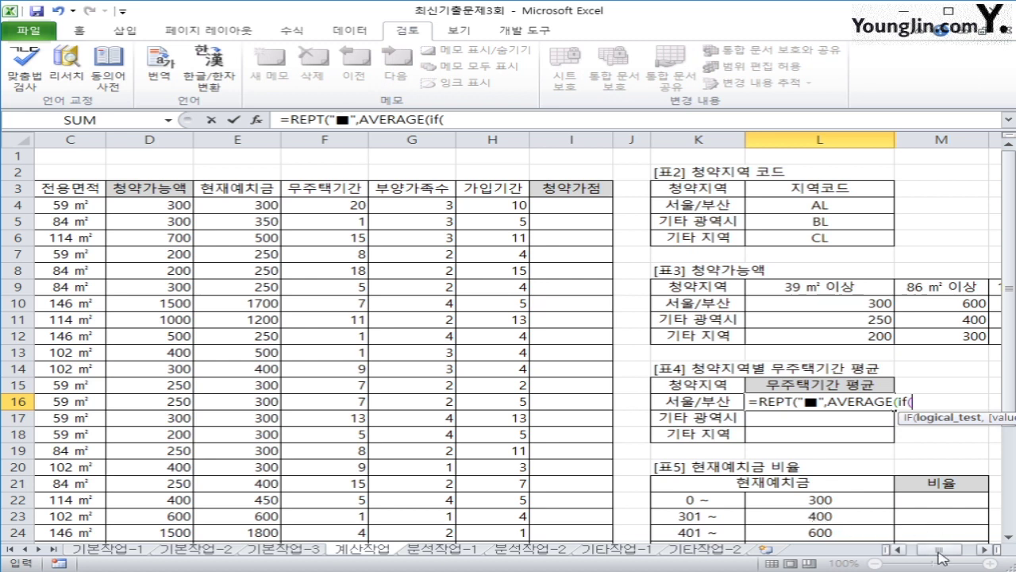
Step: Set the IF condition to the absolute 청약지역 range $B$4:$B$33 equal to 표4's region cell K16
drag(921, 549, 905, 550)
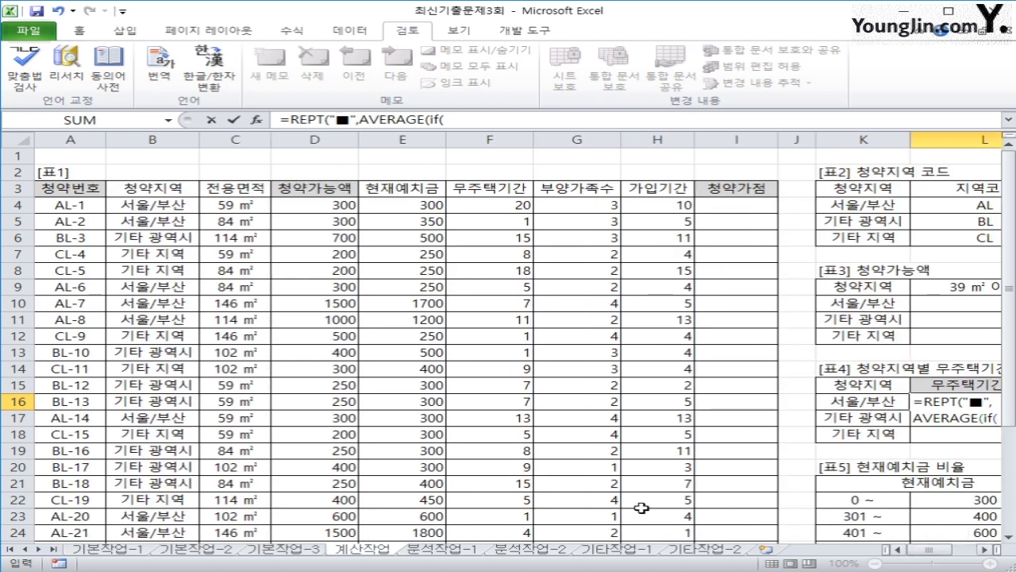
click(145, 204)
drag(145, 203, 165, 514)
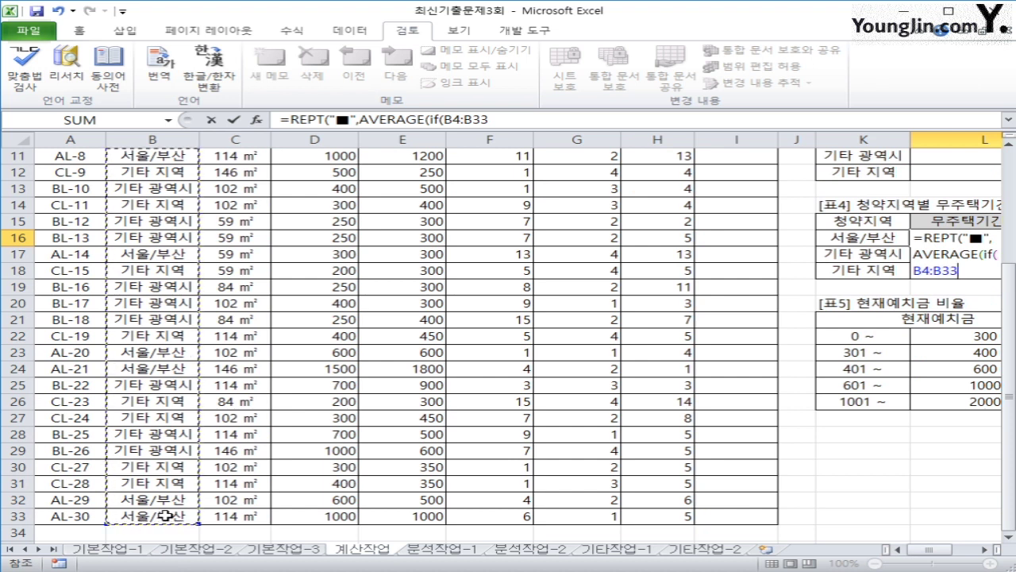
key(F4)
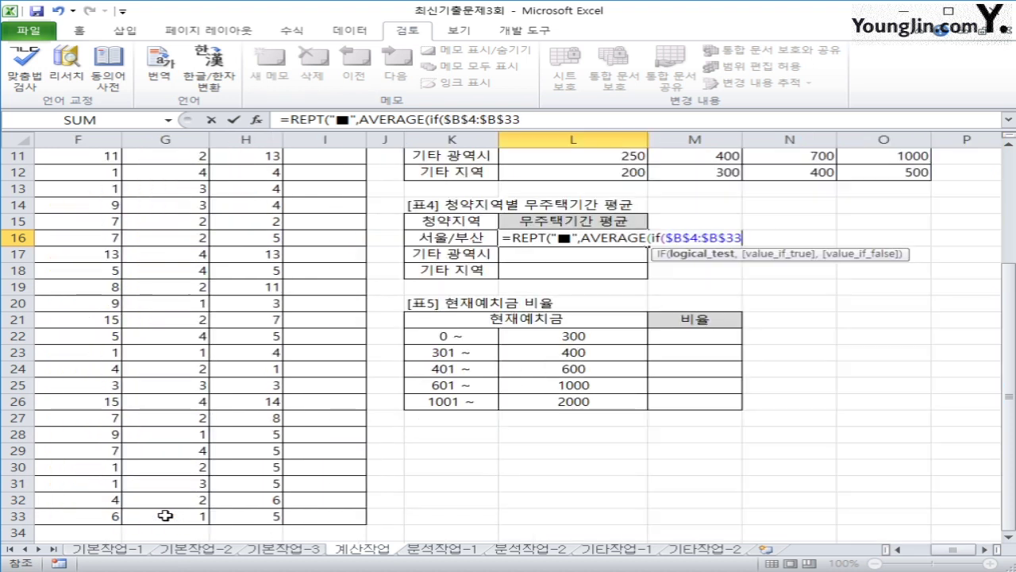
text(=)
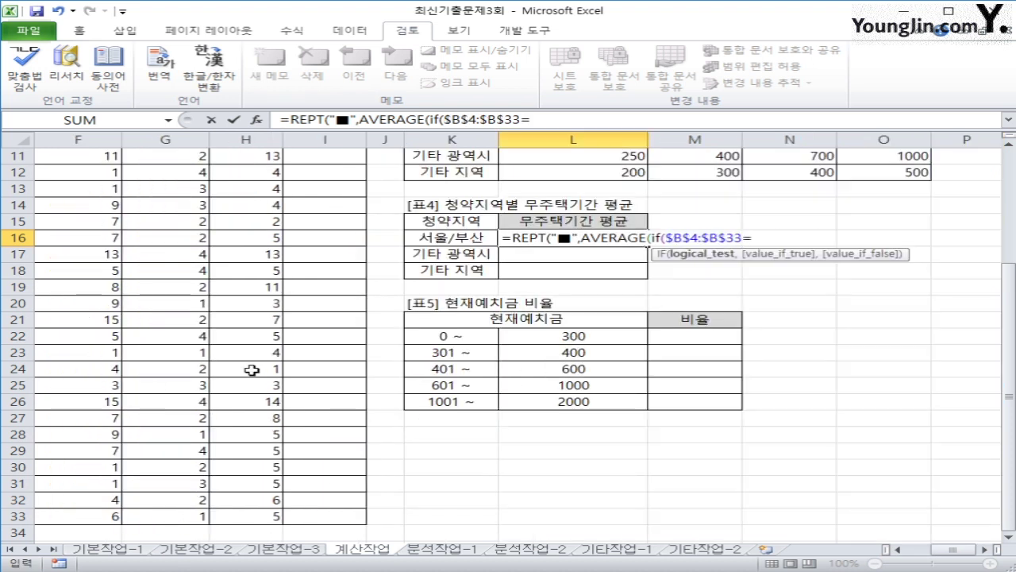
click(472, 237)
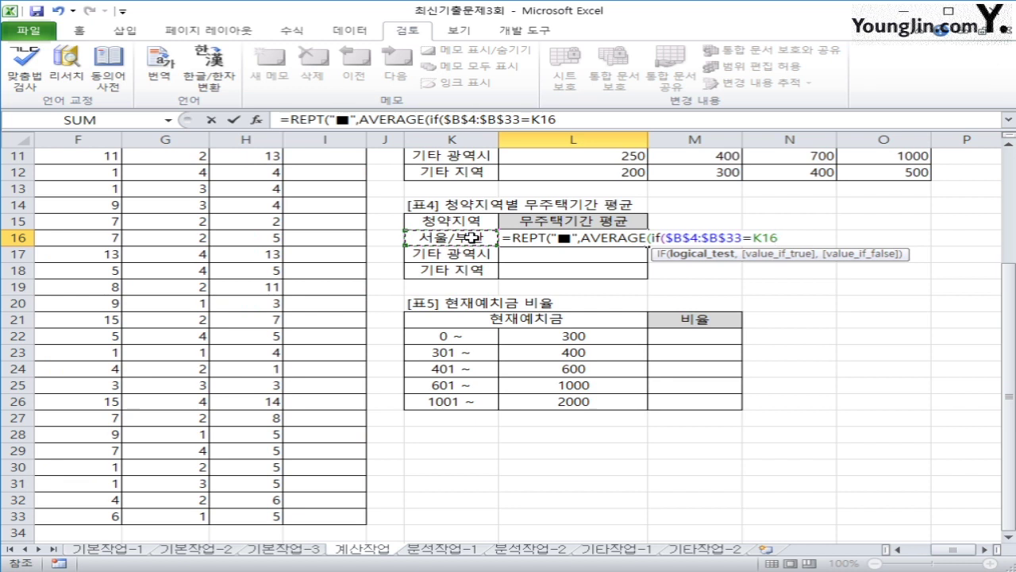
text(,)
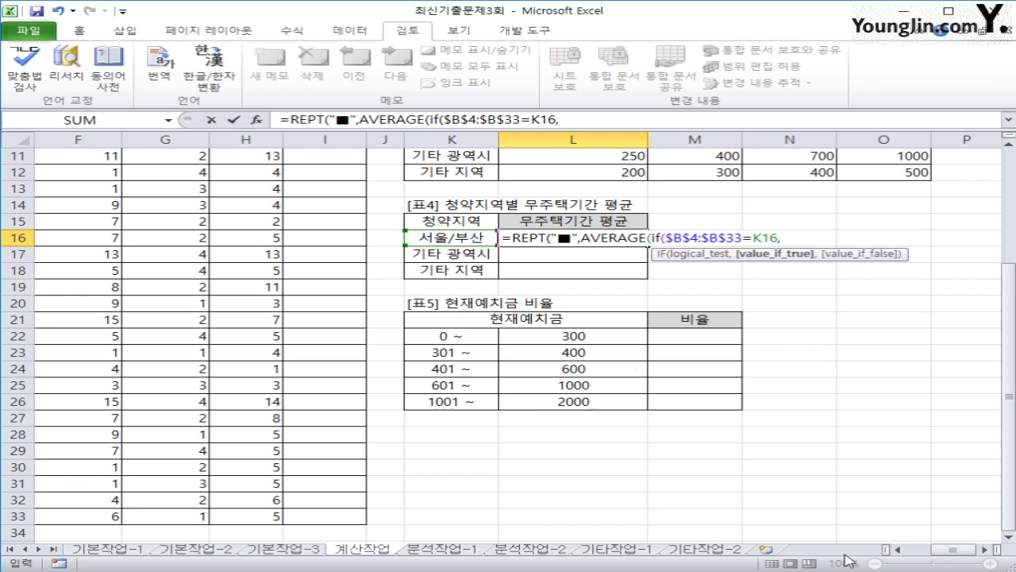
click(937, 542)
drag(938, 543, 921, 408)
key(BackSpace)
key(BackSpace)
key(BackSpace)
key(BackSpace)
key(BackSpace)
key(BackSpace)
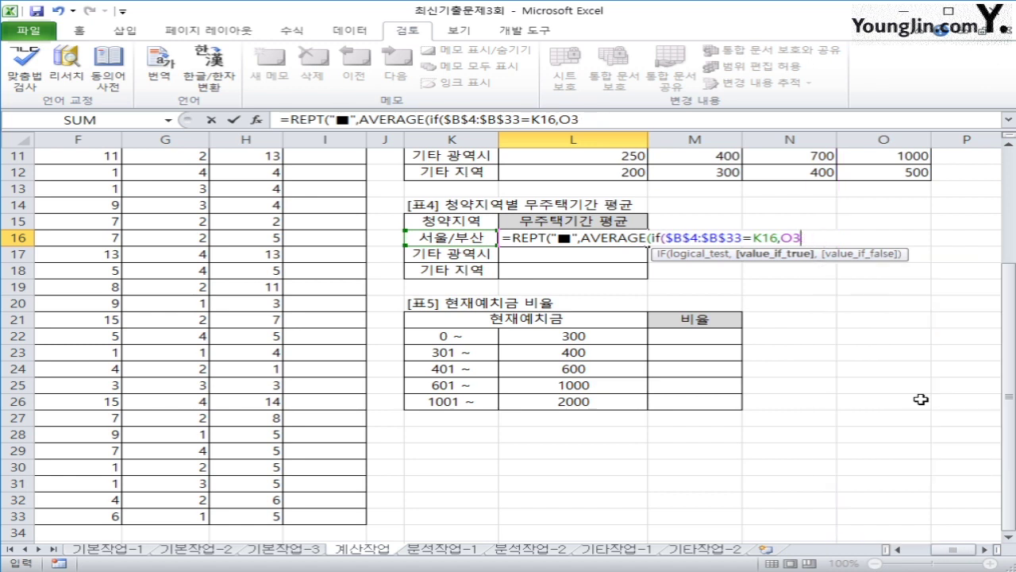
Step: Add the absolute 무주택기간 range $F$4:$F$33 as the IF function's value if true
scroll(950, 542, left, 3)
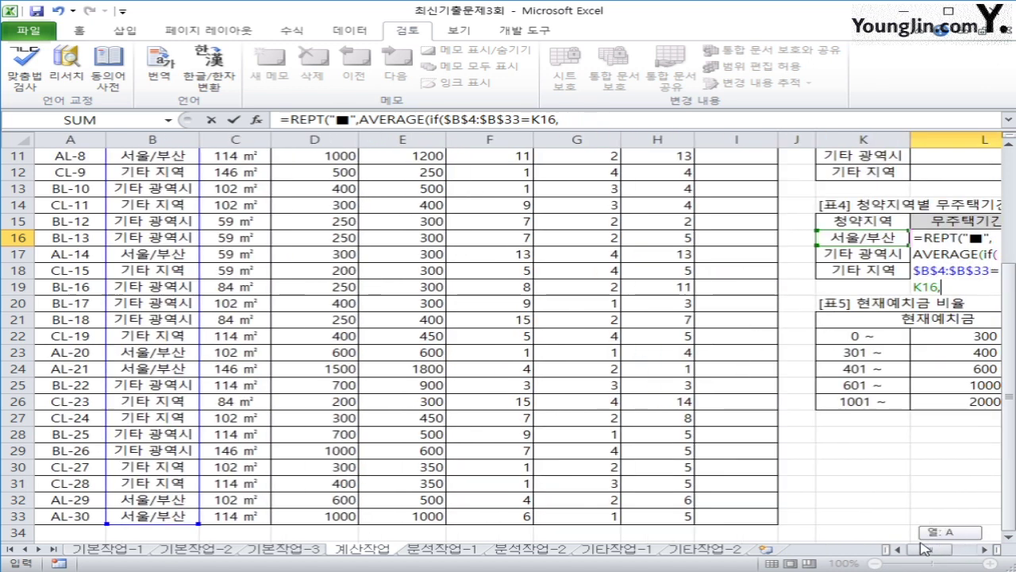
scroll(627, 289, up, 3)
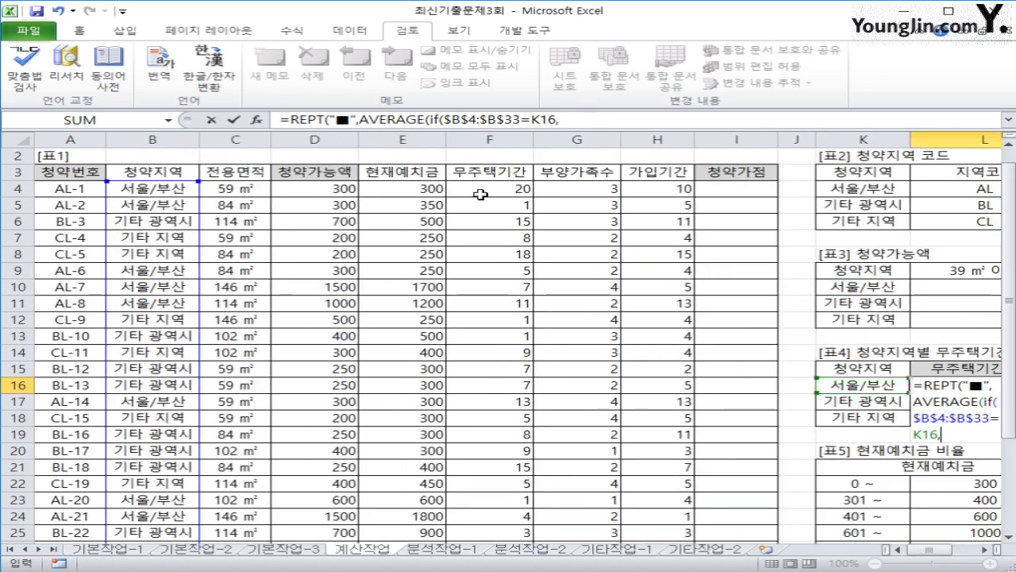
drag(480, 191, 474, 516)
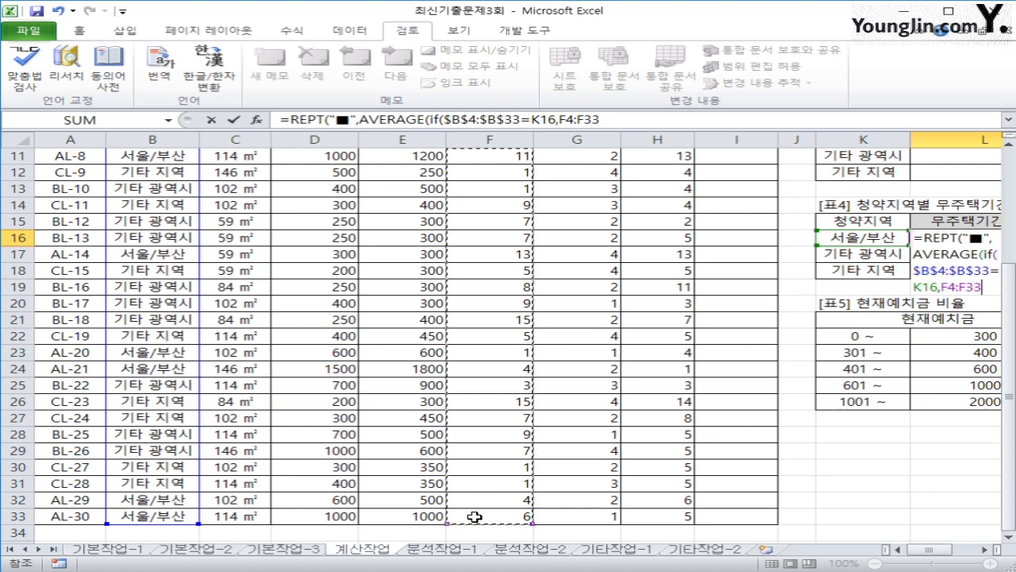
key(F4)
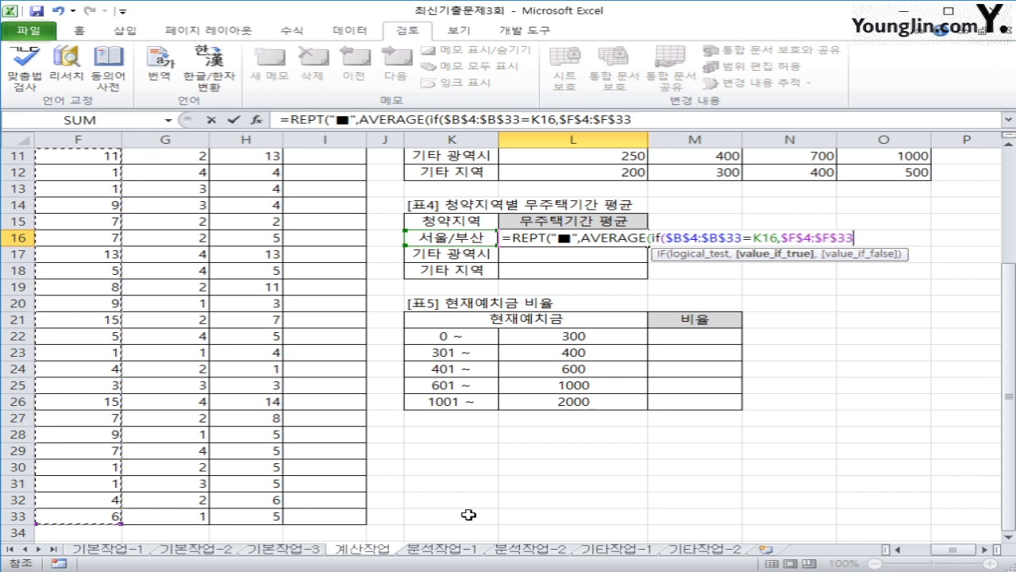
Step: Close the IF, AVERAGE and REPT functions, enter L16 as an array formula, and fill it down to L18
text())
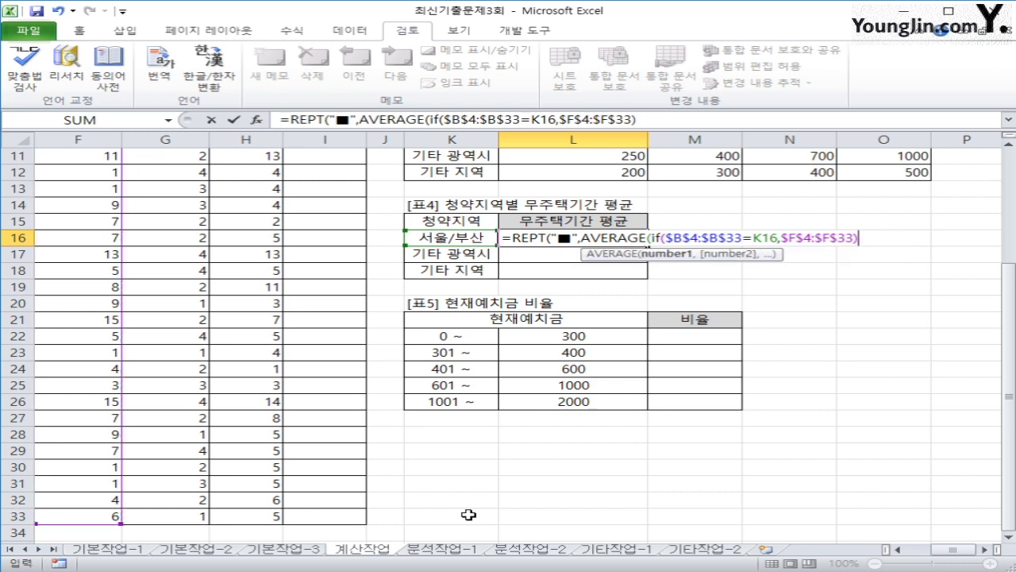
text()))
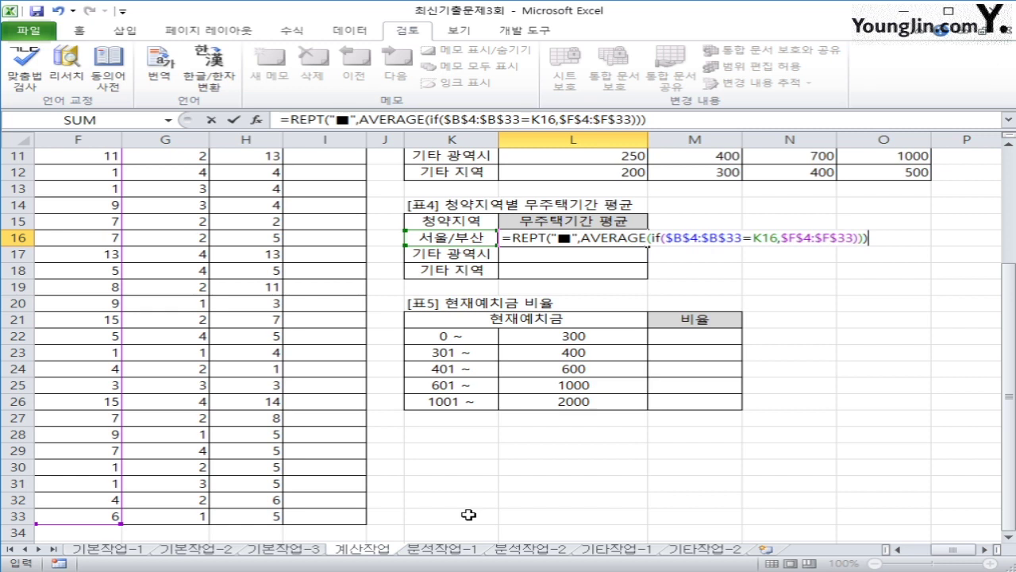
key(ctrl+shift+Return)
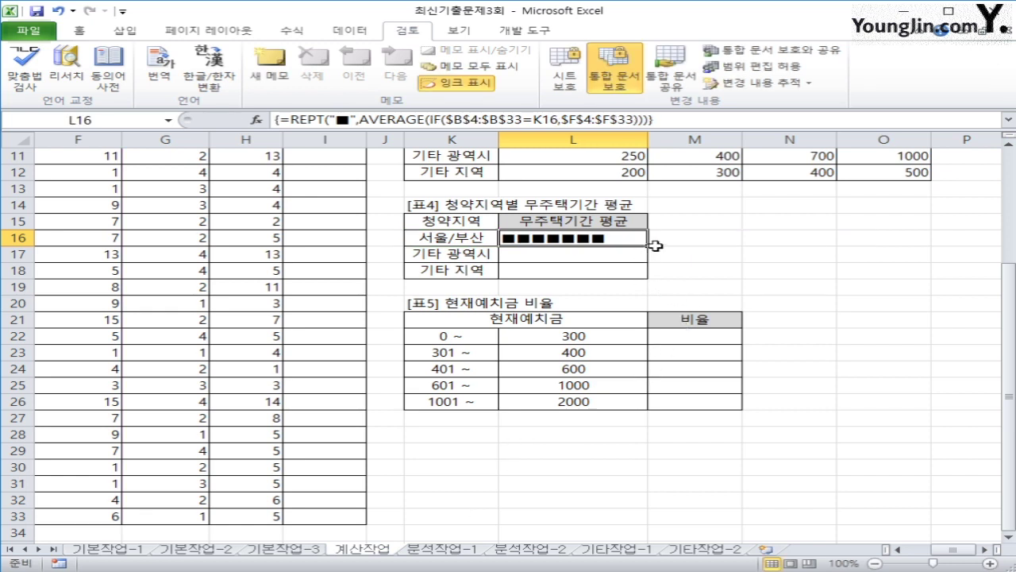
drag(656, 246, 639, 284)
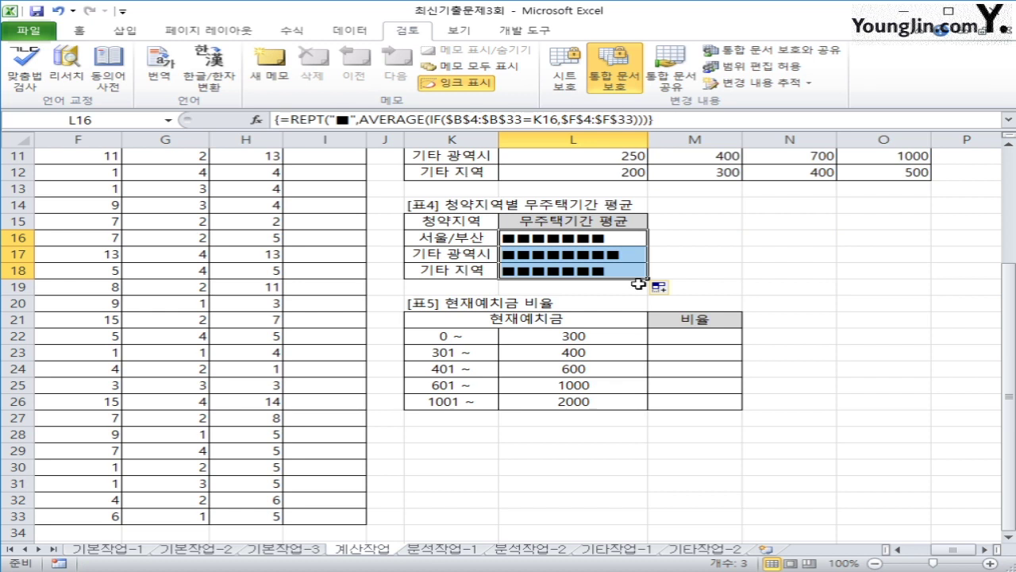
click(659, 339)
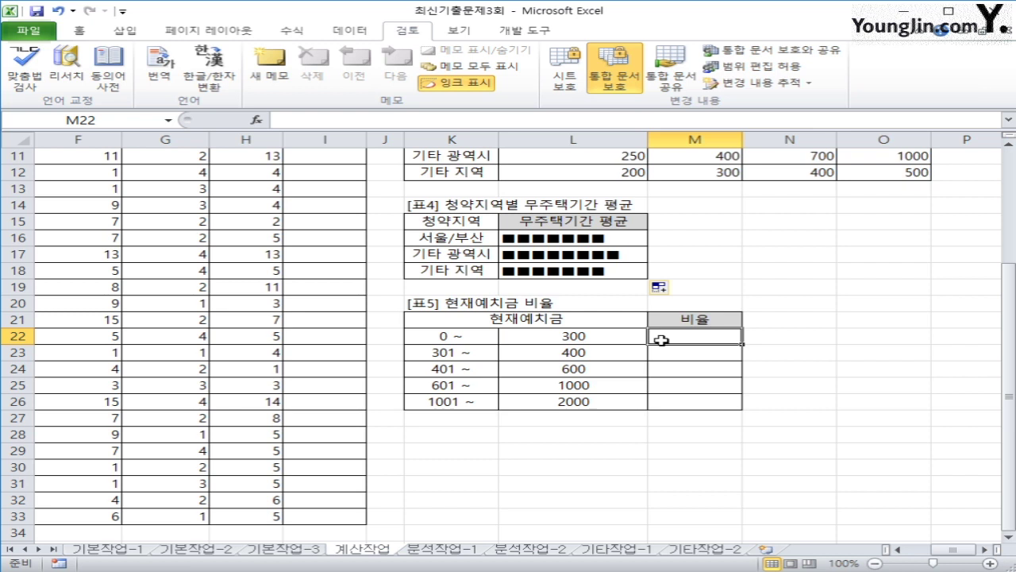
Step: Start a FREQUENCY formula across 표5's 비율 cells M22:M26 with the 현재예치금 range E4:E33 as the data array
drag(661, 340, 671, 409)
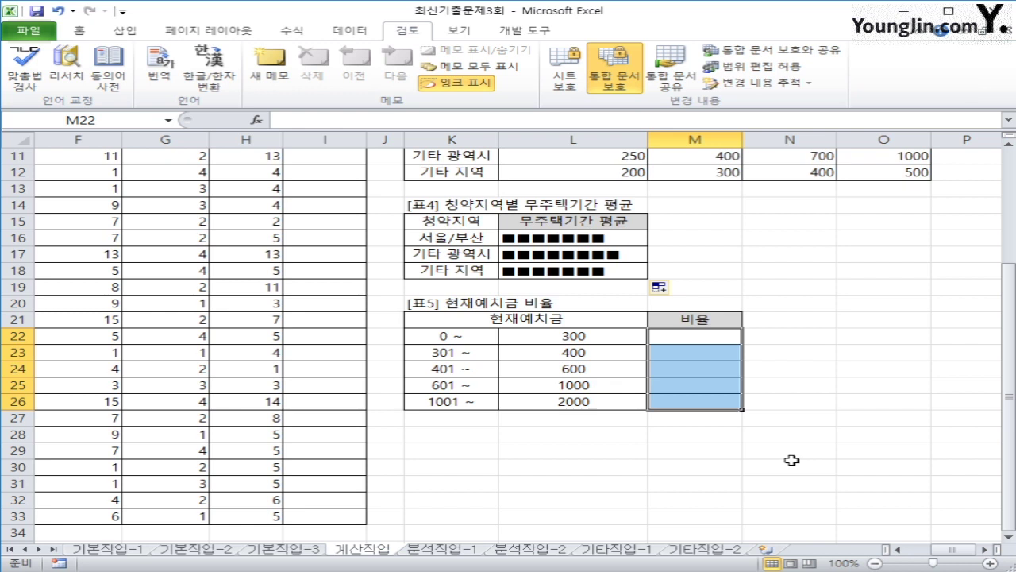
text(=fr)
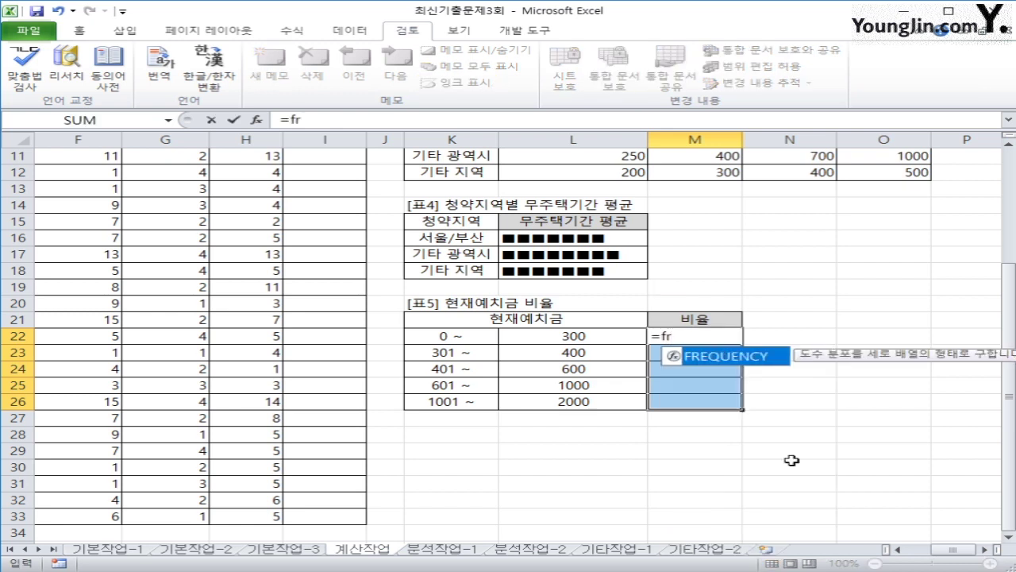
key(Tab)
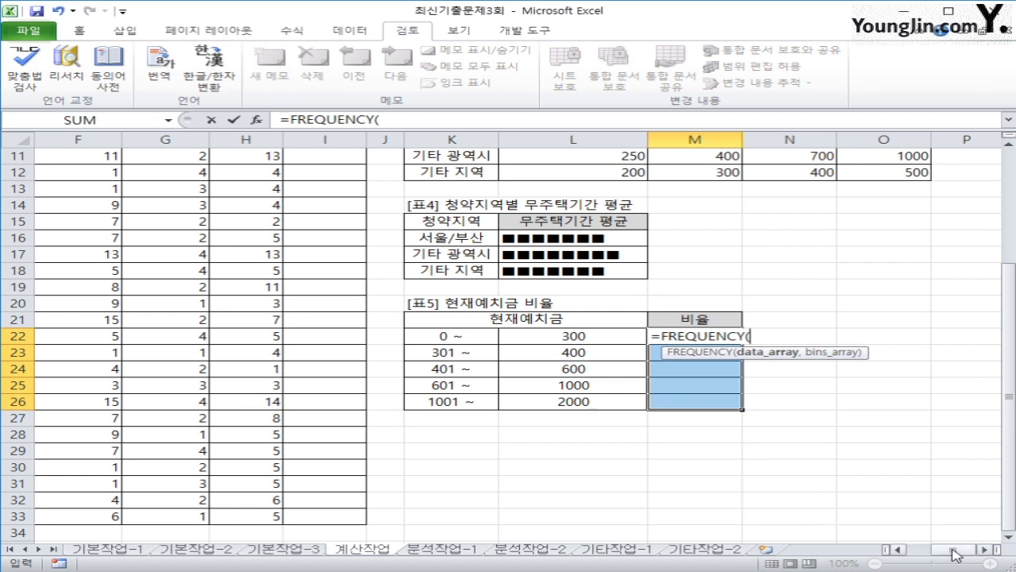
drag(955, 553, 925, 554)
scroll(635, 408, up, 3)
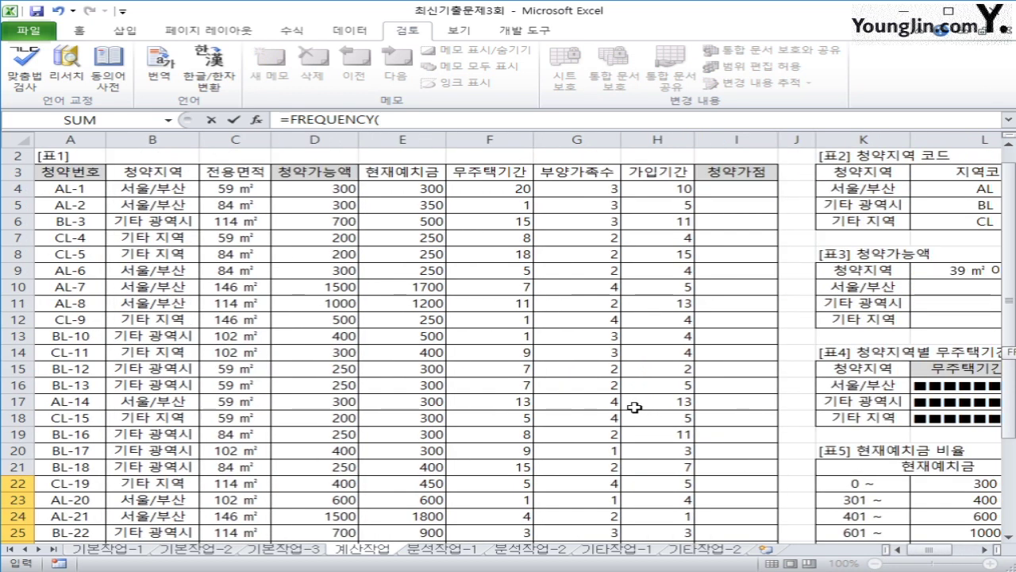
drag(408, 186, 397, 483)
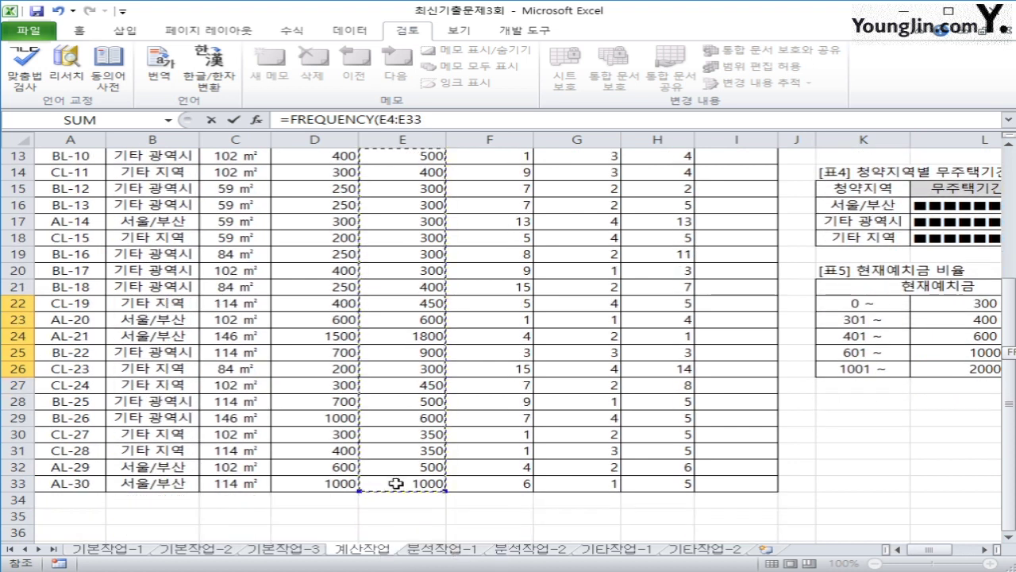
text(,)
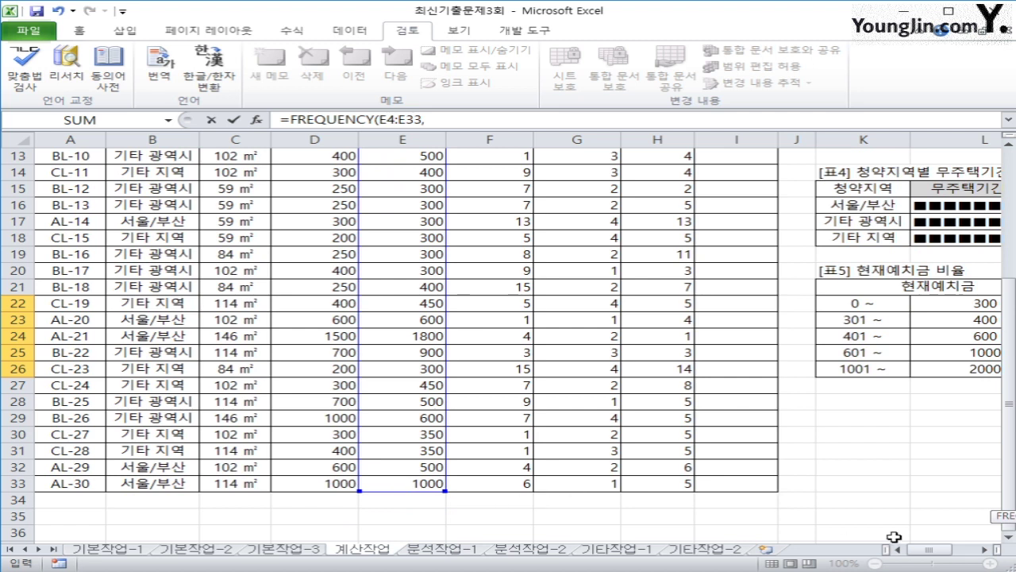
Step: Use 표5's upper limits L22:L26 as FREQUENCY's bins array and close the function
drag(916, 548, 945, 549)
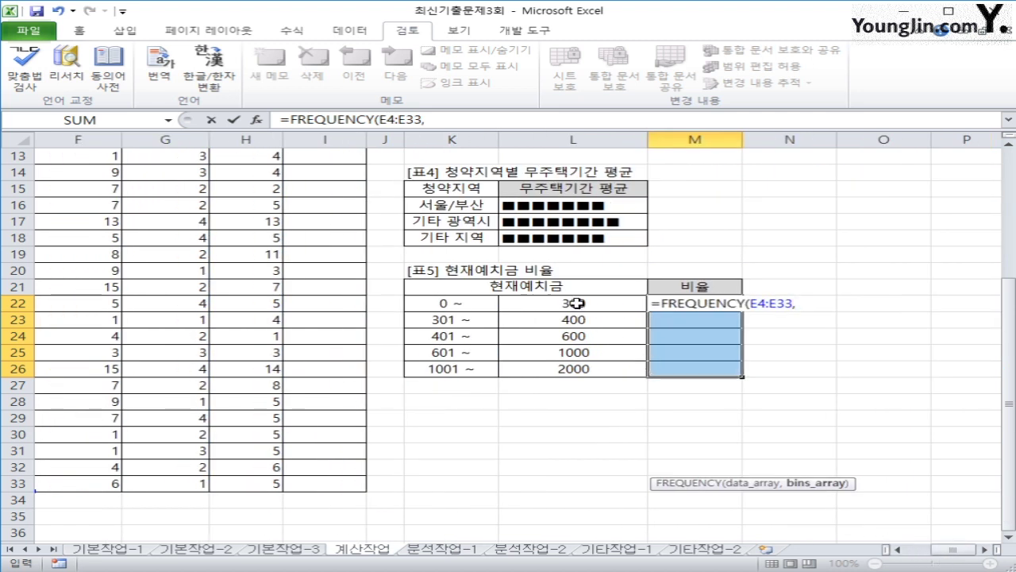
drag(576, 302, 582, 369)
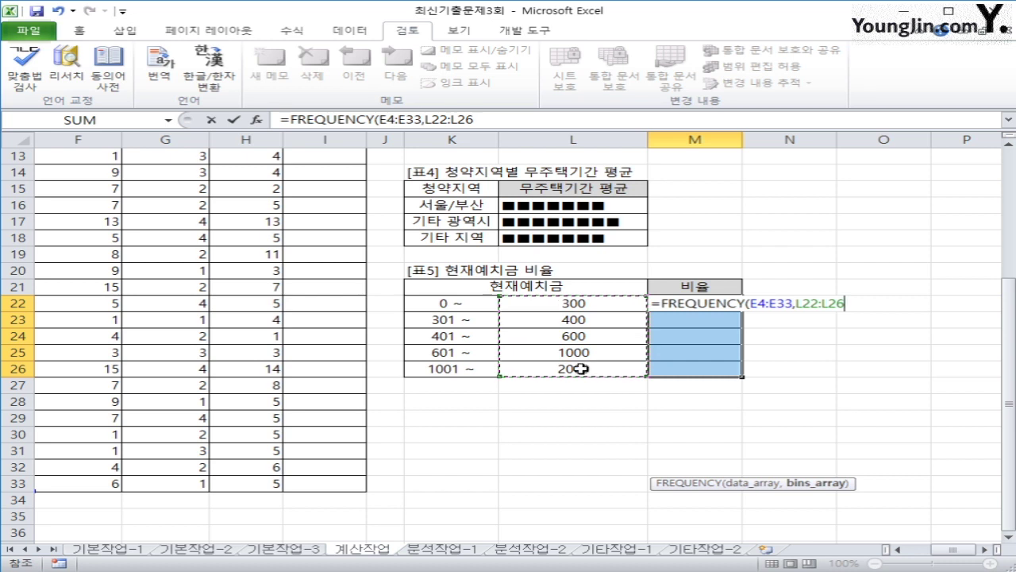
text())
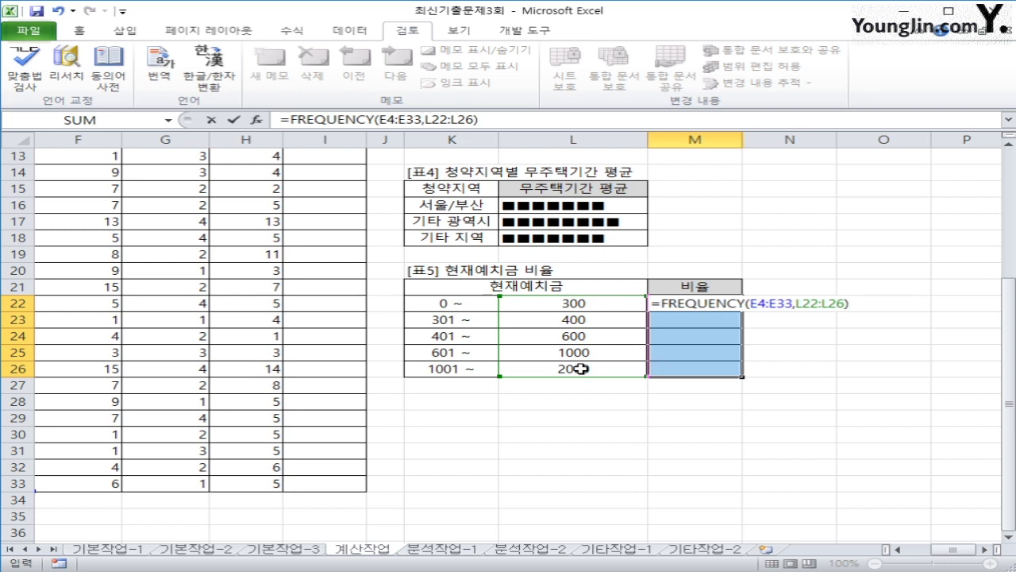
Step: Divide the FREQUENCY result by a COUNT of the 현재예치금 range E4:E33
text(/)
text(count)
key(Tab)
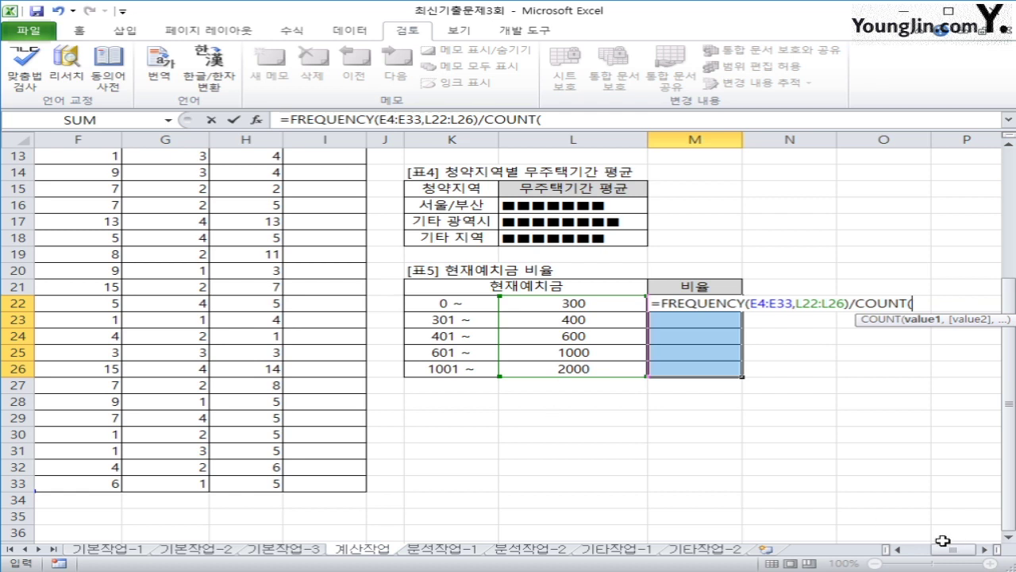
drag(953, 549, 929, 550)
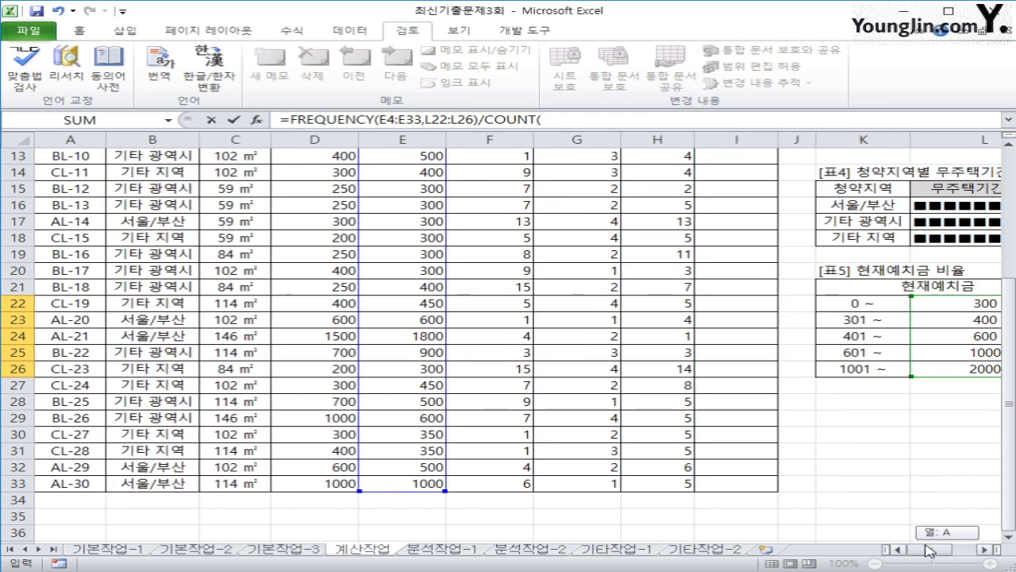
scroll(370, 320, up, 4)
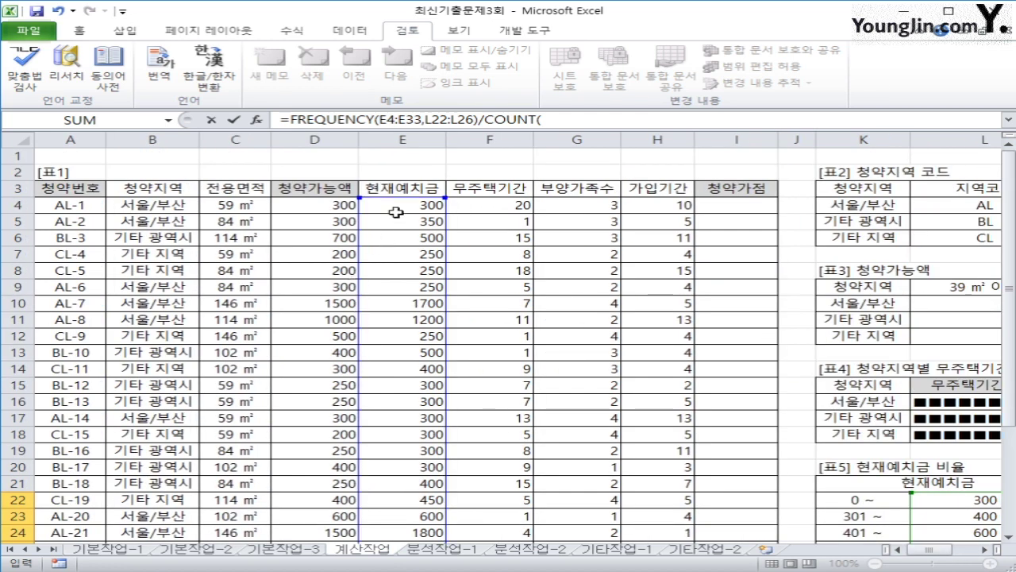
drag(396, 212, 414, 520)
text())
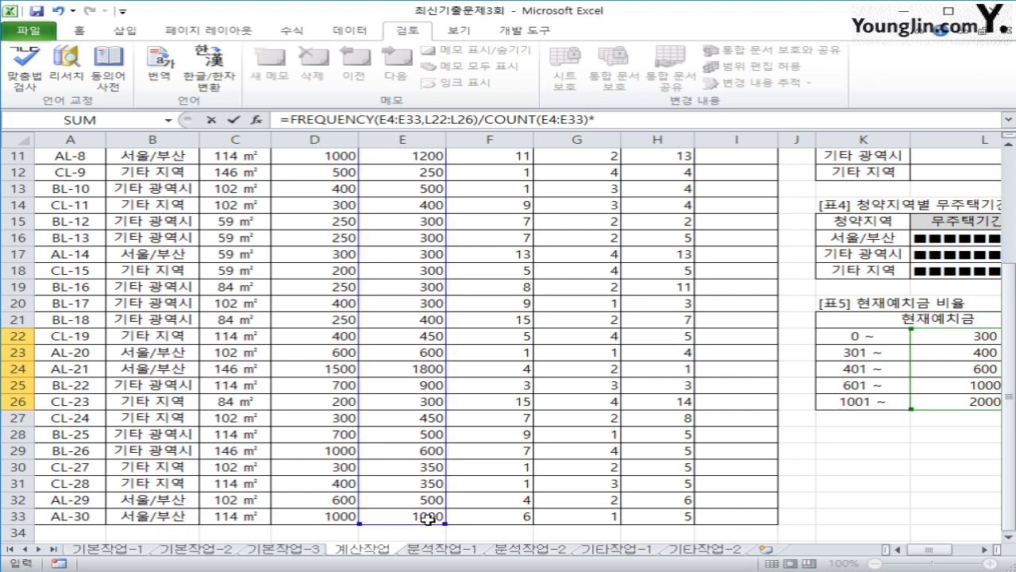
Step: Multiply the ratio by 100 and enter the formula in M22:M26 as an array formula
text(*100)
key(ctrl+shift+Return)
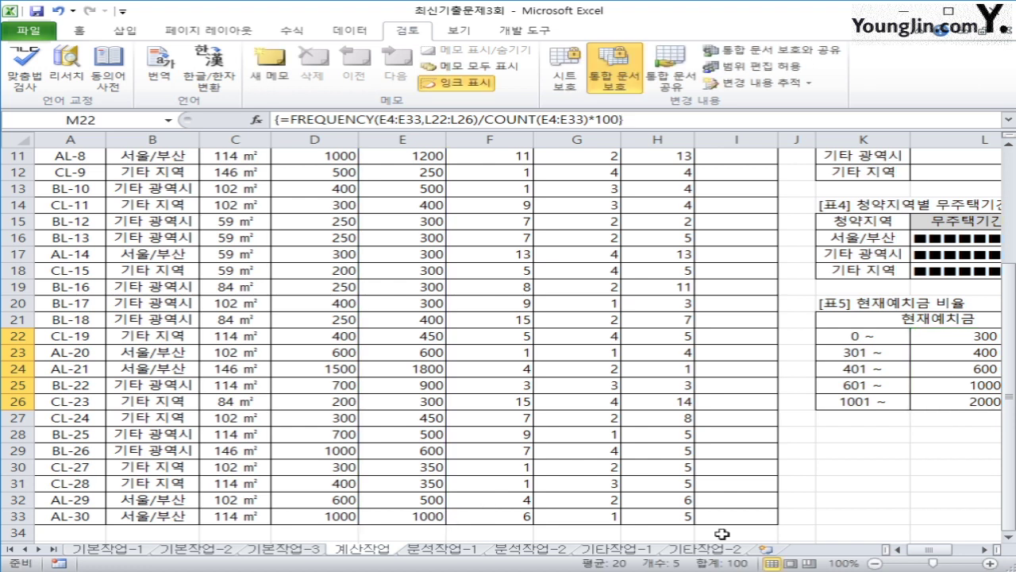
drag(929, 552, 935, 552)
click(810, 385)
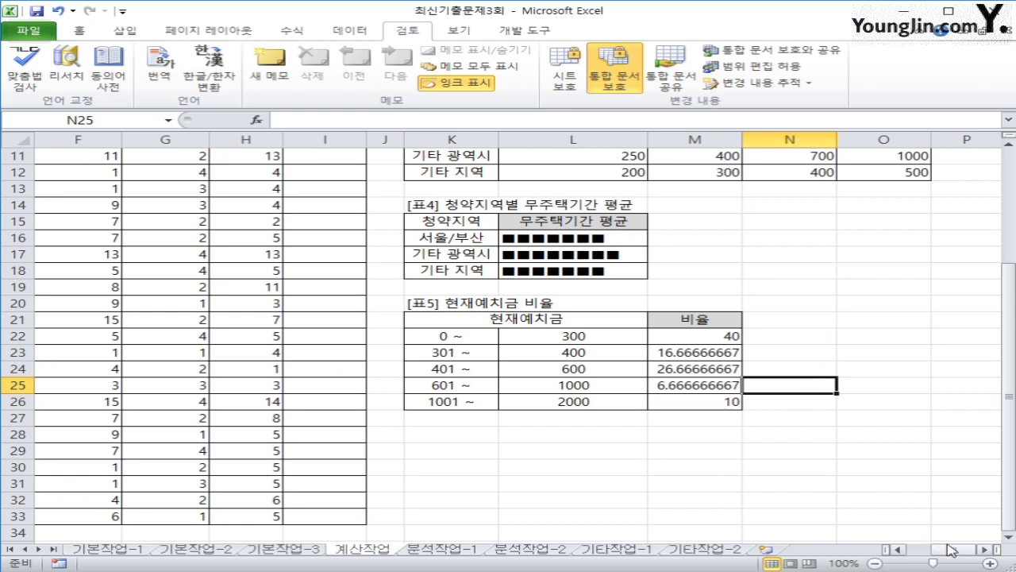
Step: Select cell I4 in 표1's 청약가점 column, then open the Visual Basic editor and insert a new module
drag(950, 550, 922, 549)
scroll(945, 429, up, 3)
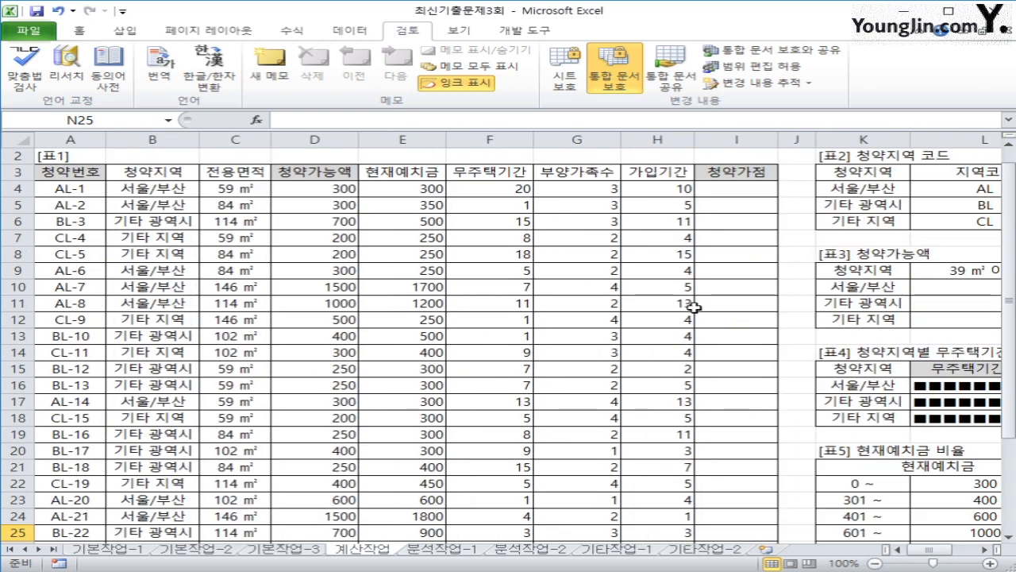
click(747, 188)
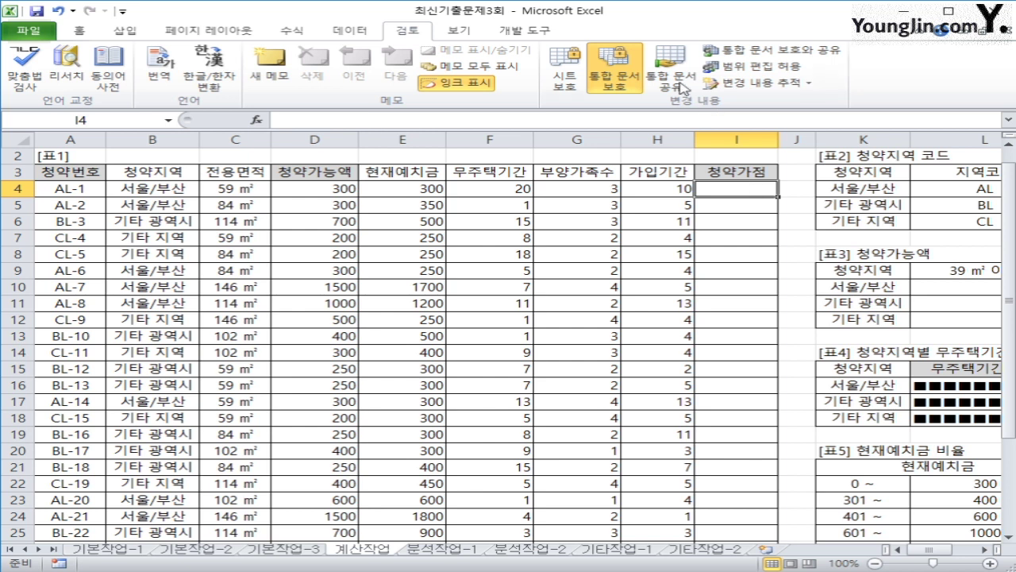
click(532, 30)
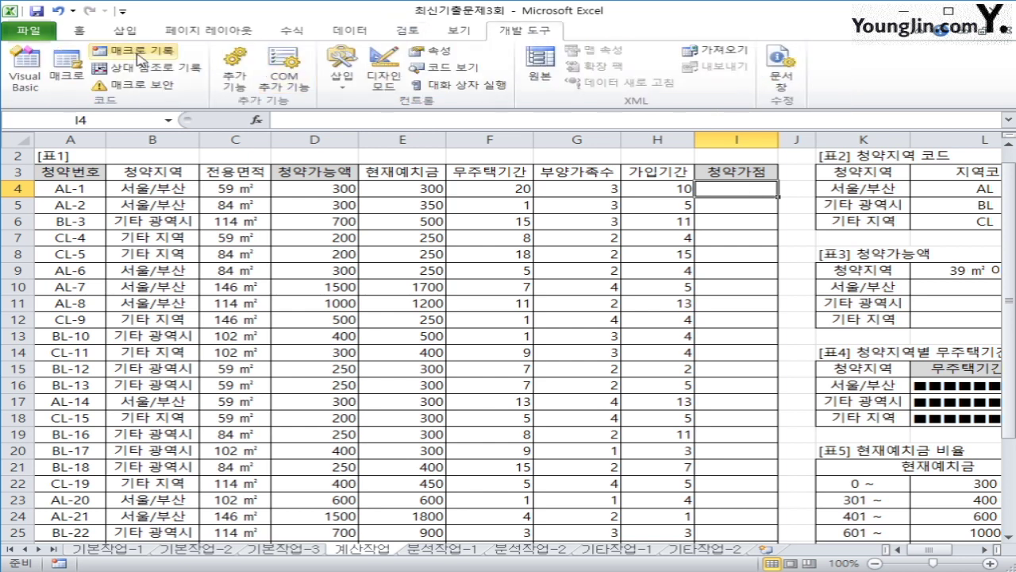
click(33, 82)
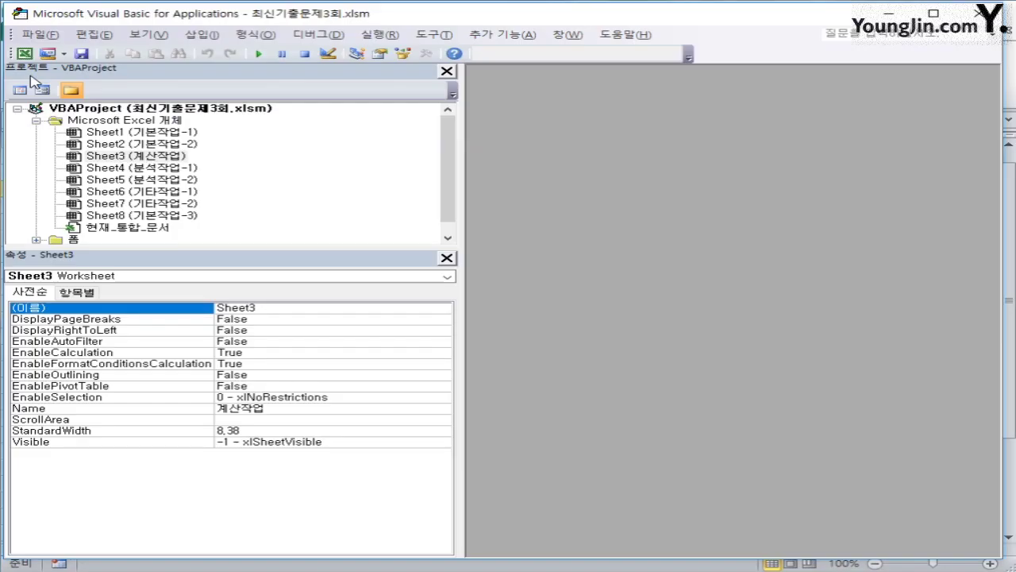
click(190, 36)
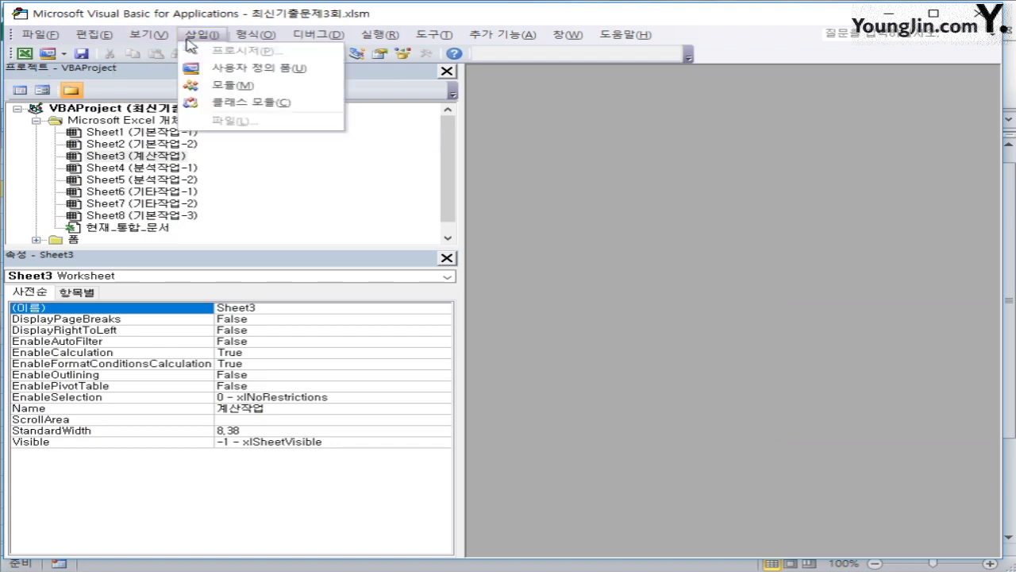
click(216, 88)
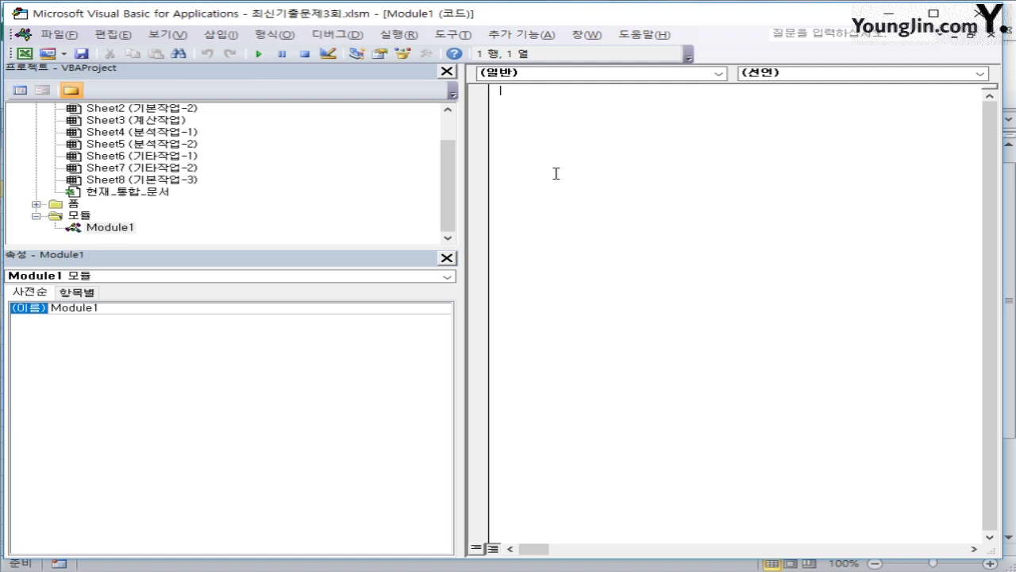
Step: Declare the public function fn청약가점 with the parameters 무주택기간, 부양가족수 and 가입기간
text(publicf)
key(BackSpace)
text(c fun)
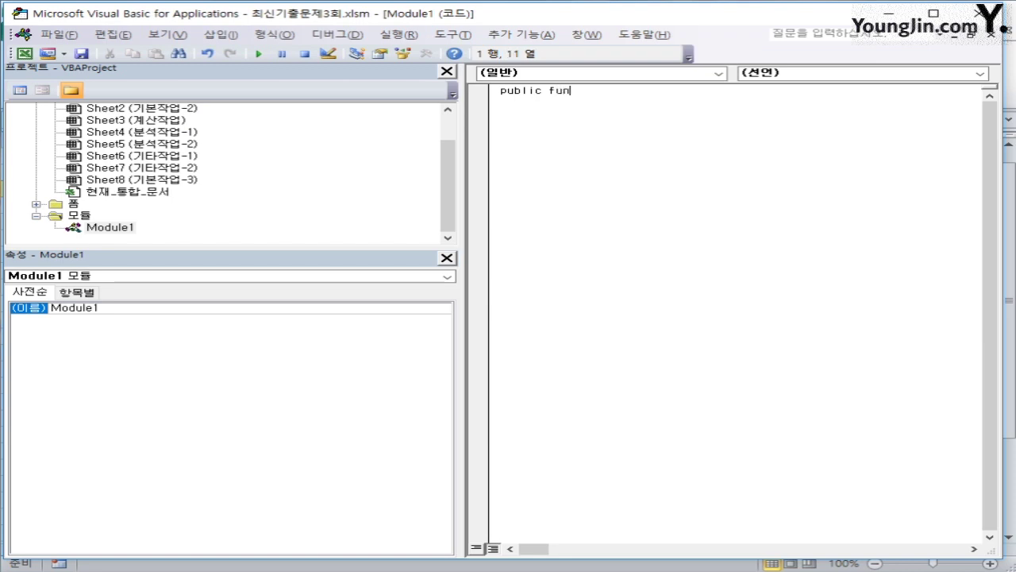
text(ction fn)
text(청약가점)
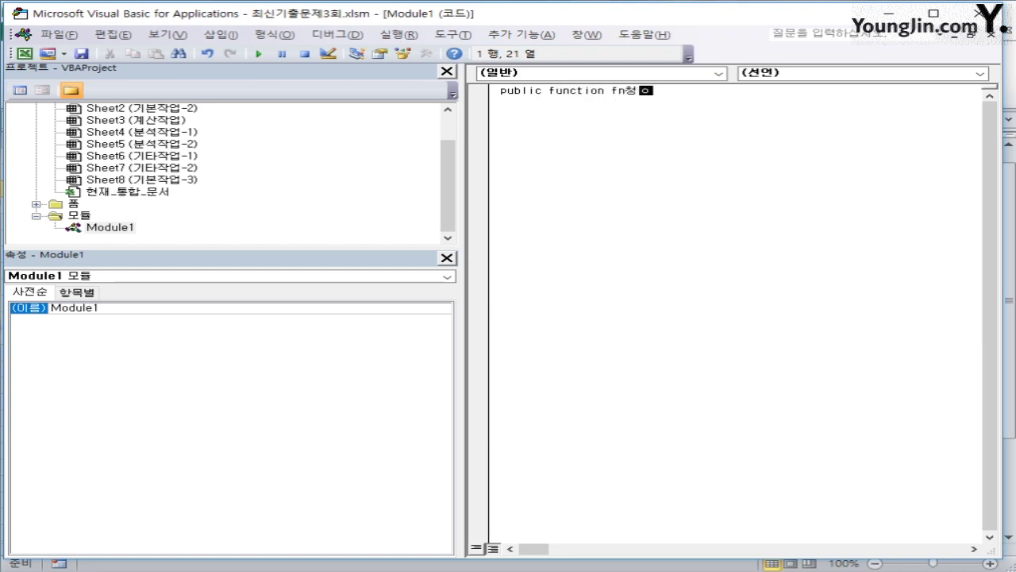
text(()
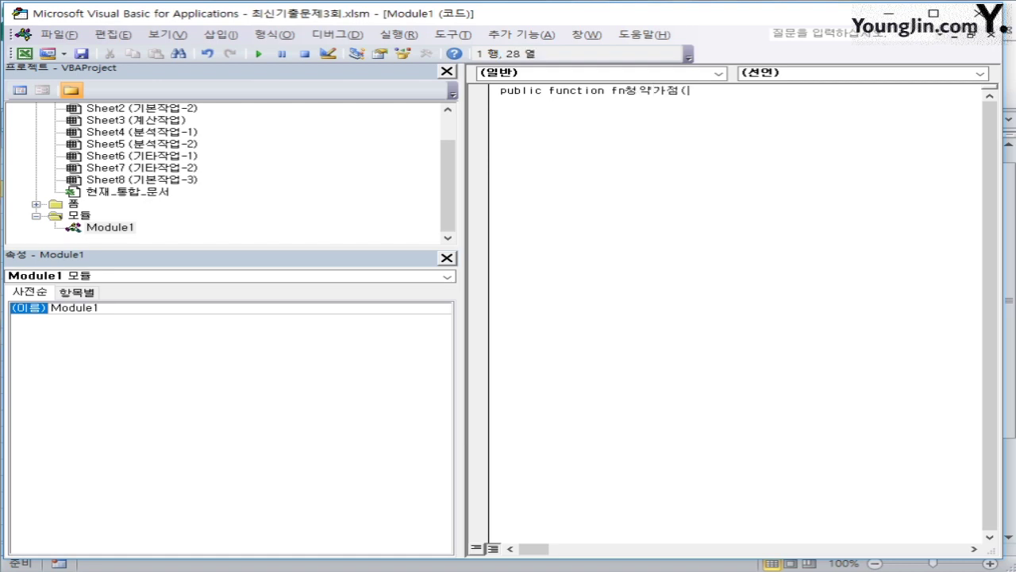
text(무주택기간, 부양가족수)
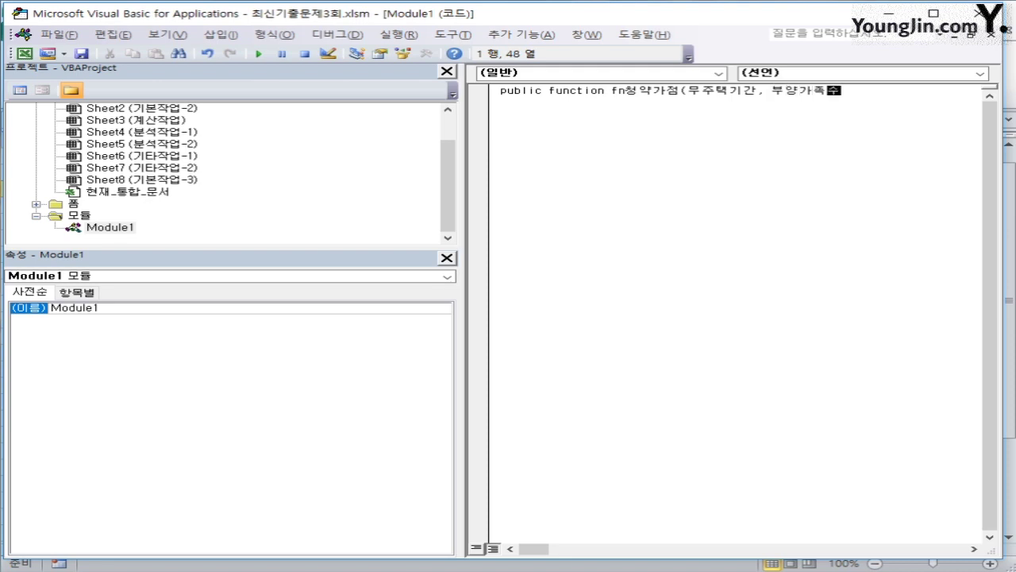
text(, 가이입기간))
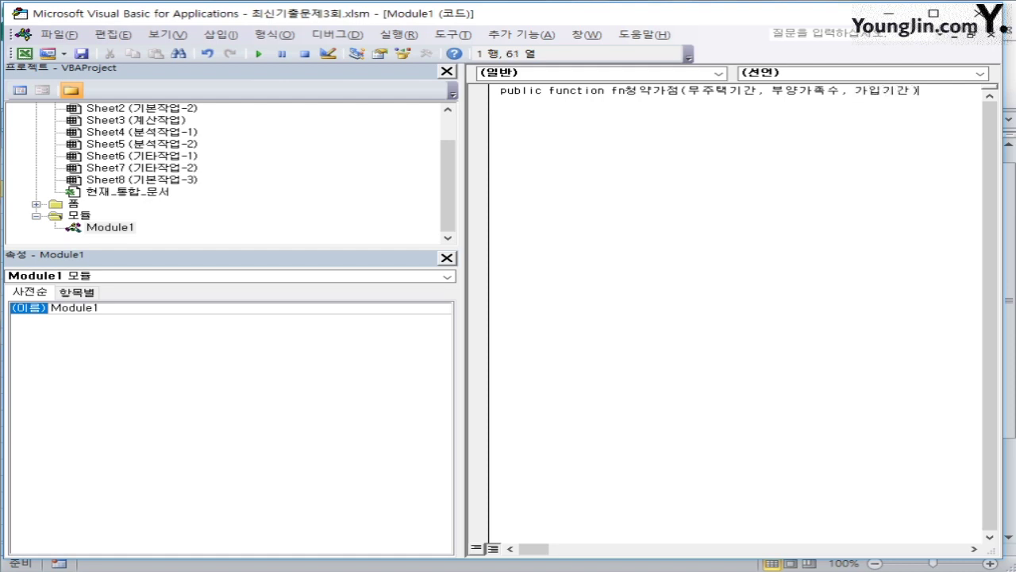
key(Return)
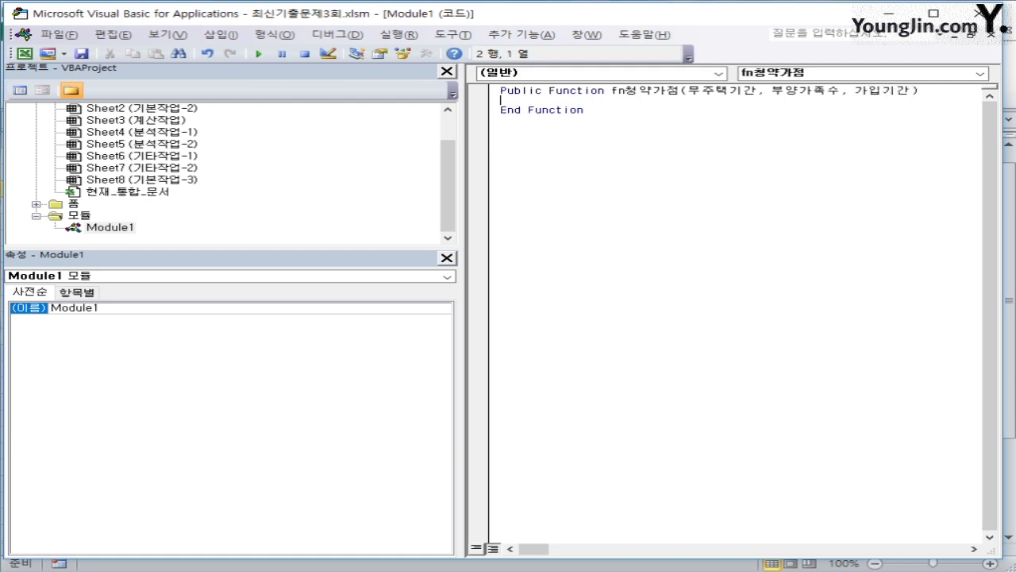
Step: Add an indented line in the function body: fn청약가점 = 무주택기간 * 2 + 부양가족수 * 5 + 가입기간
key(Return)
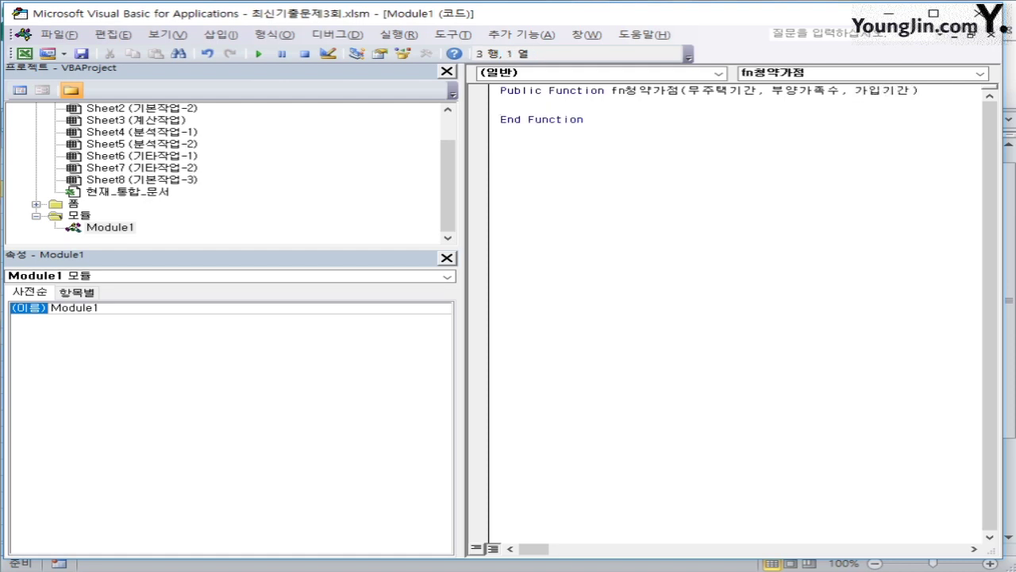
key(Tab)
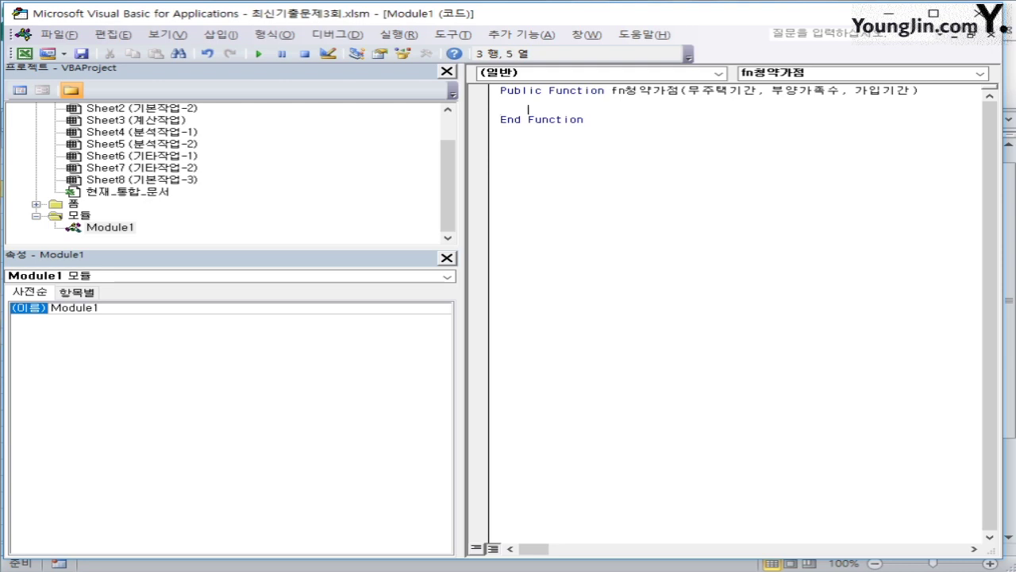
text(fn)
text(청약가점)
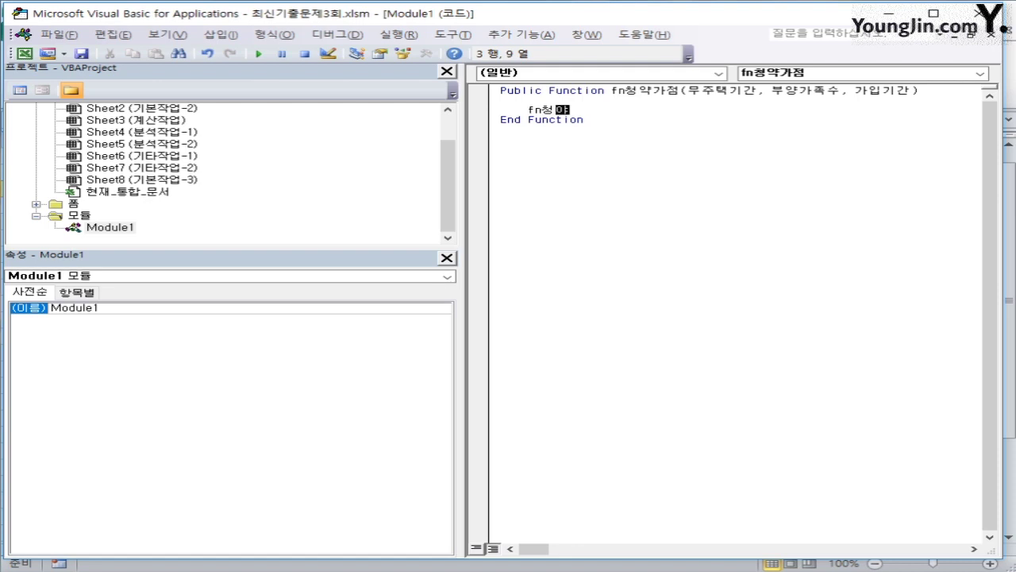
text( = )
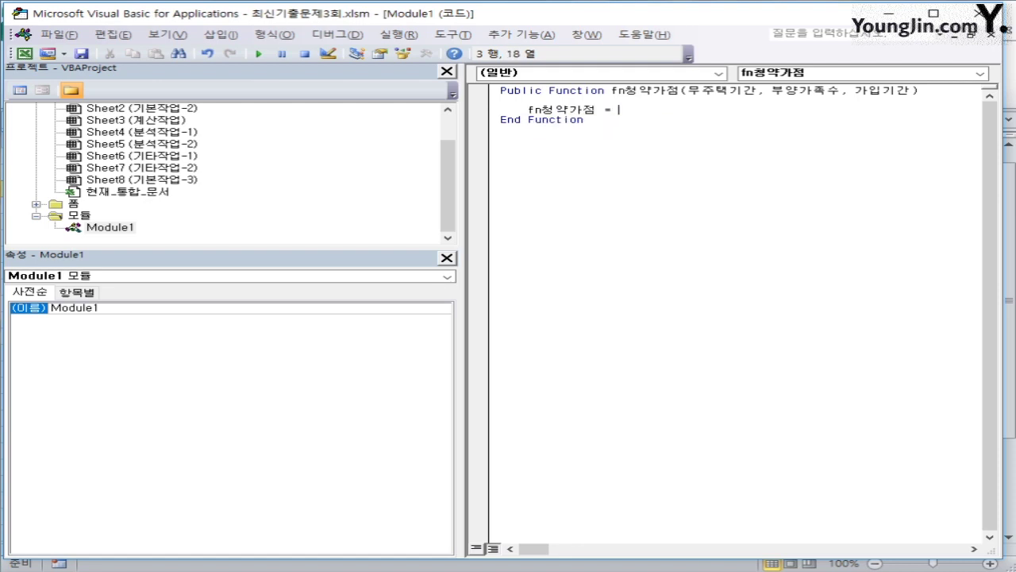
text(무주택기간 * 2 + )
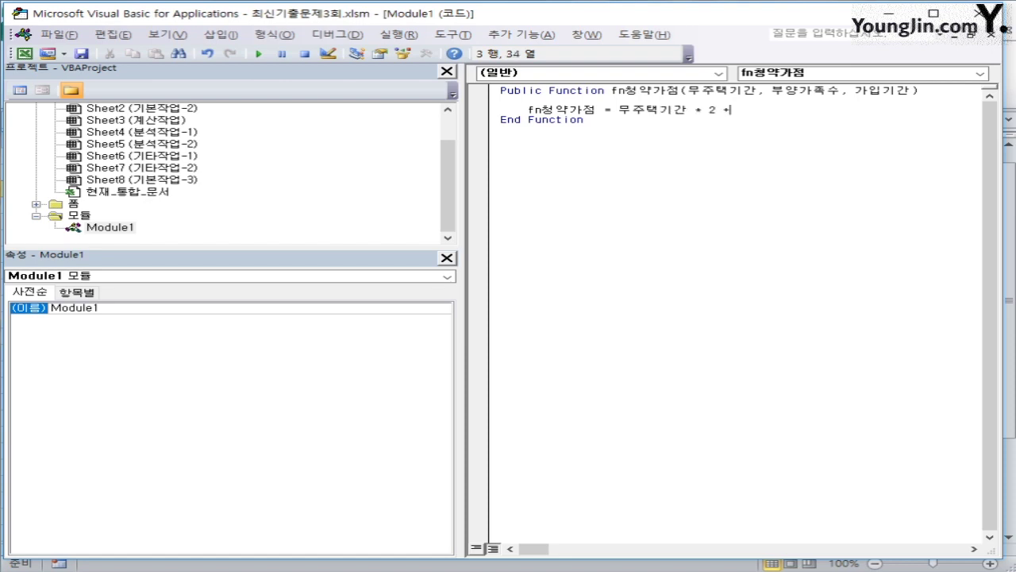
text(부양가족수 * 5 + 가)
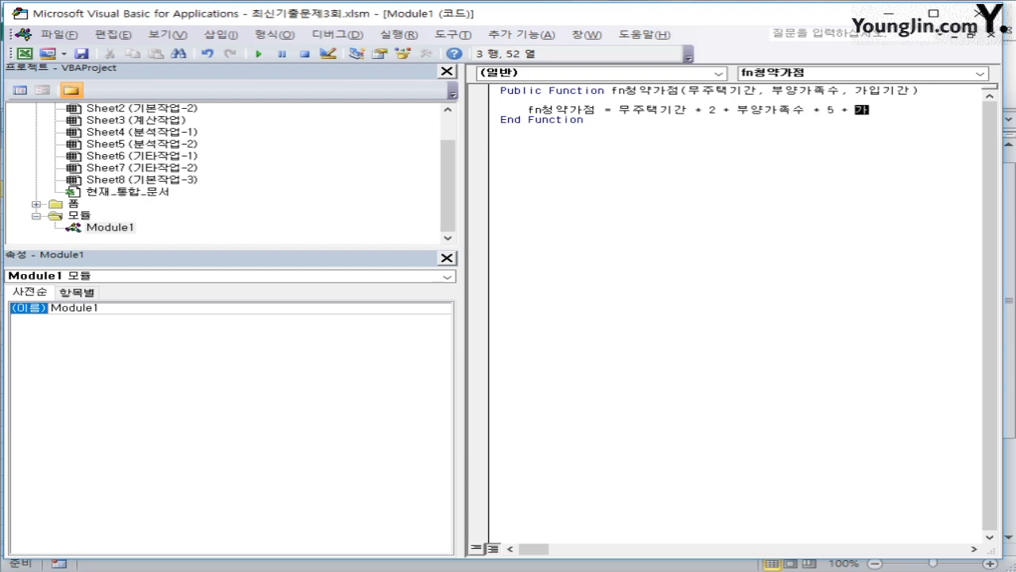
text(입기간)
Step: Insert the indented line "If 가입기간 <= 1 Then" above the fn청약가점 assignment, leaving a blank line after the function declaration
click(501, 100)
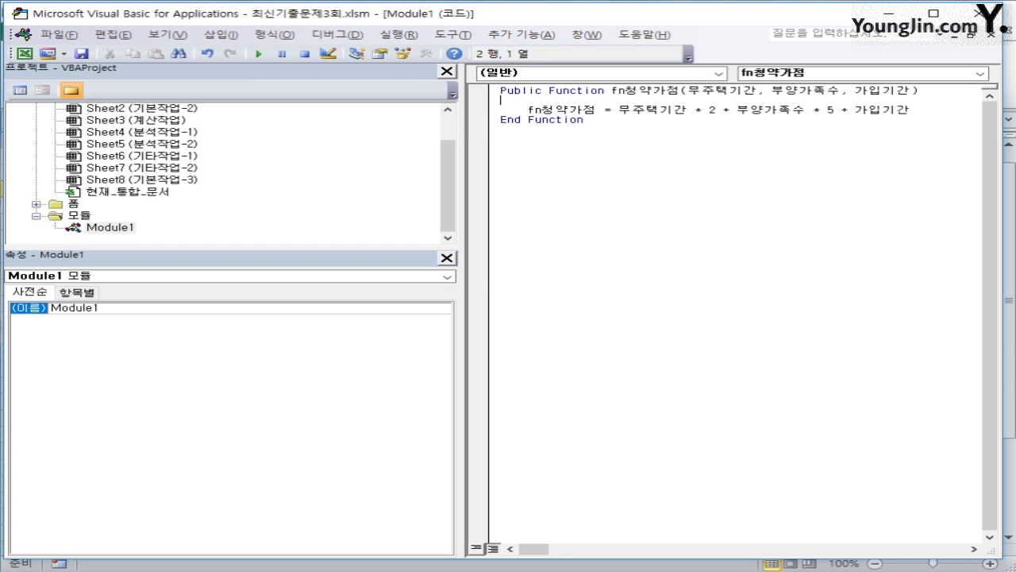
key(Return)
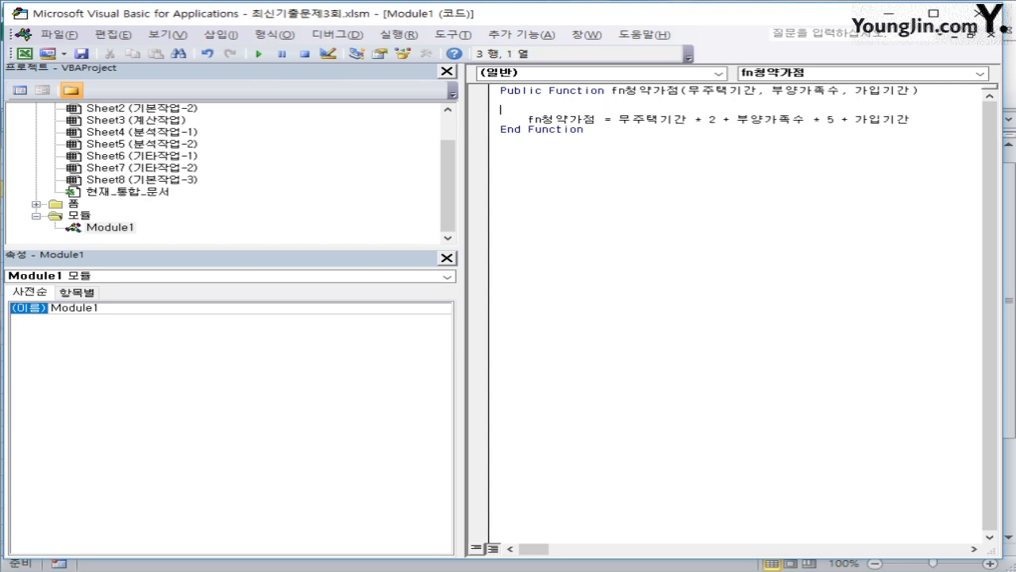
key(Tab)
text(if 가입기간)
text(<=1 소)
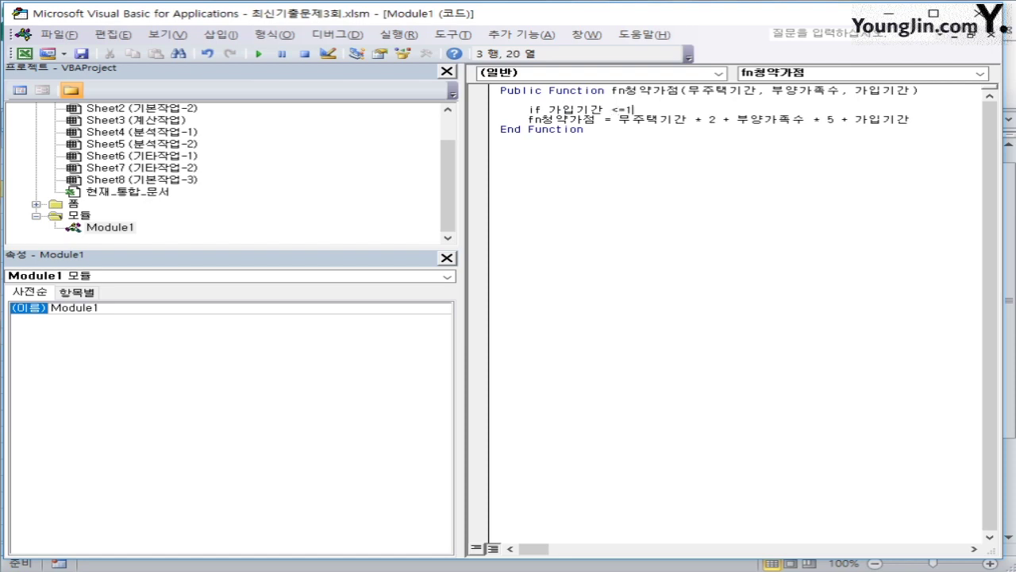
key(BackSpace)
key(BackSpace)
text(then)
key(Return)
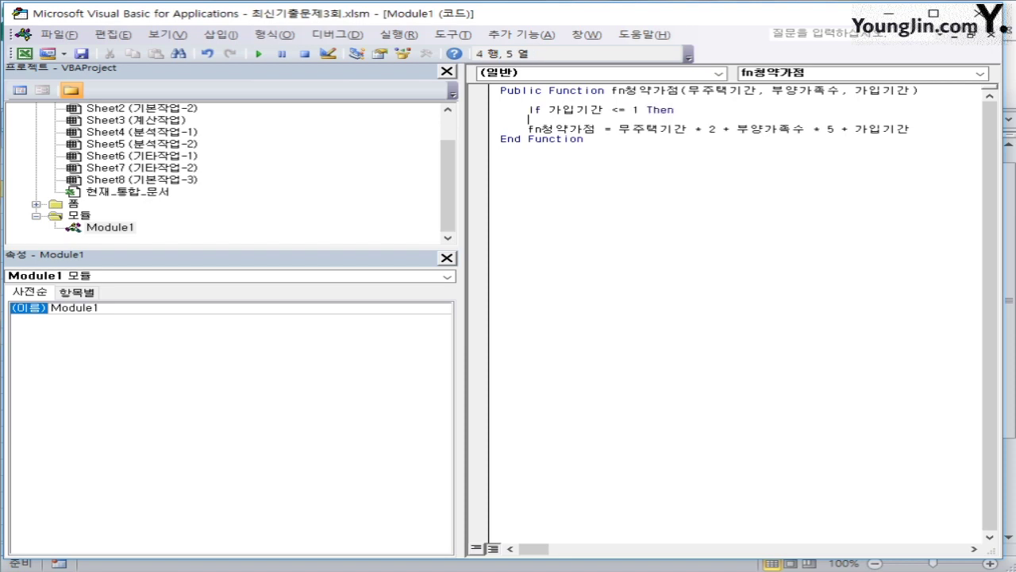
Step: Inside the If block, assign the text "가입기간미달" to fn청약가점 for the 가입기간 <= 1 case
key(Tab)
text(fn청약가점 )
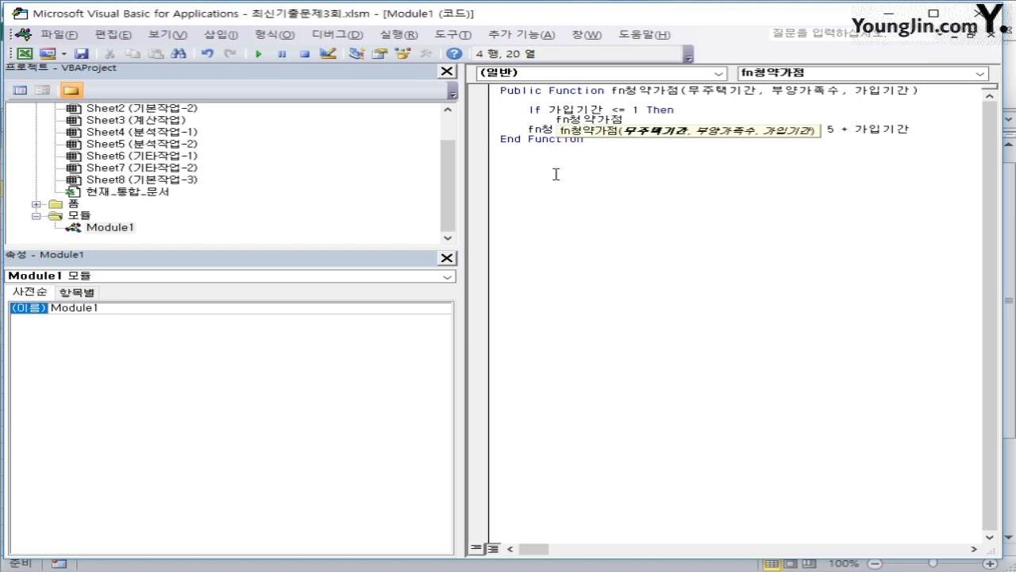
text(= "가입)
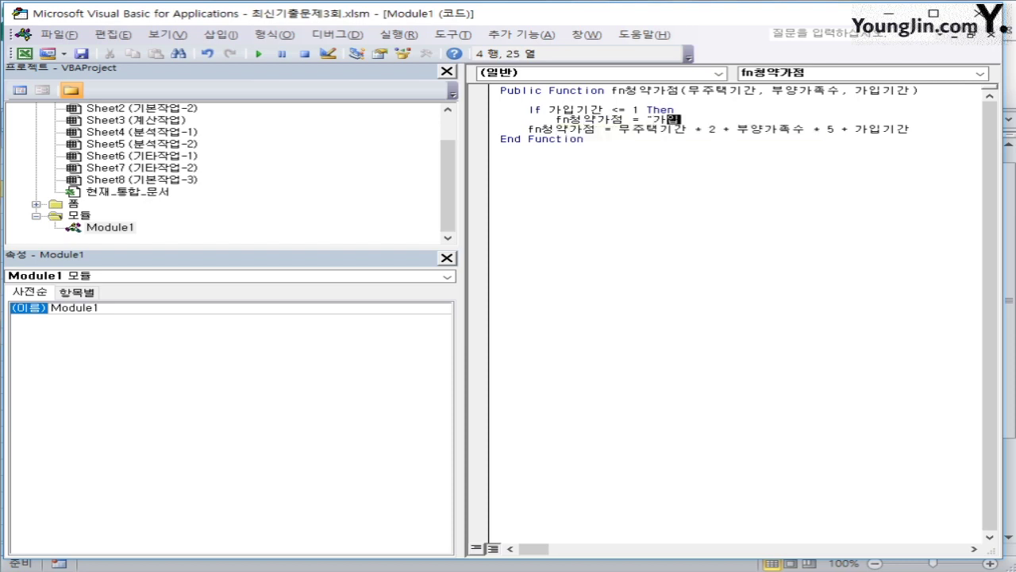
text(기간미달")
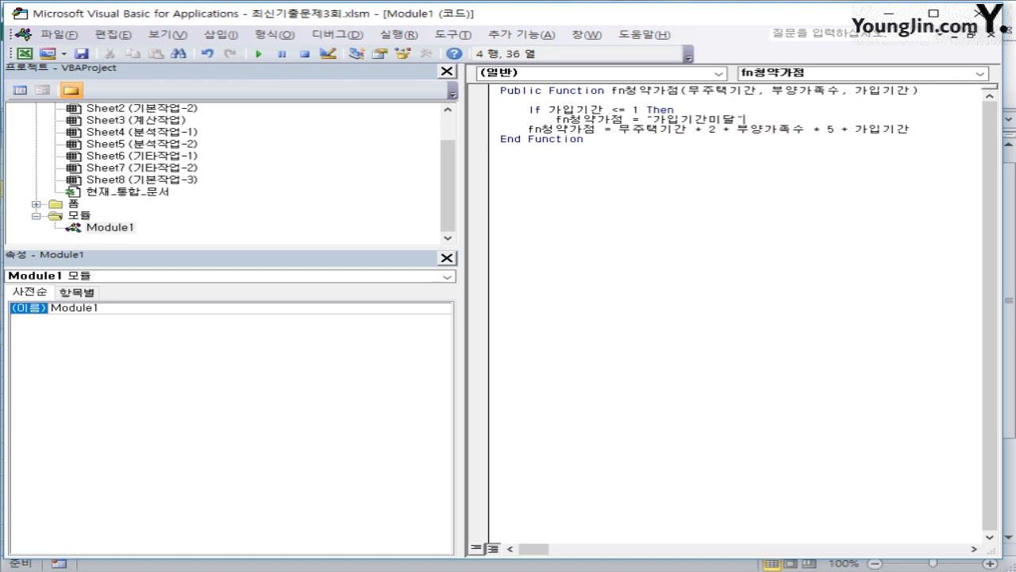
Step: Add an Else branch and bring the existing fn청약가점 score calculation into it as an indented line
key(Return)
key(BackSpace)
text(else)
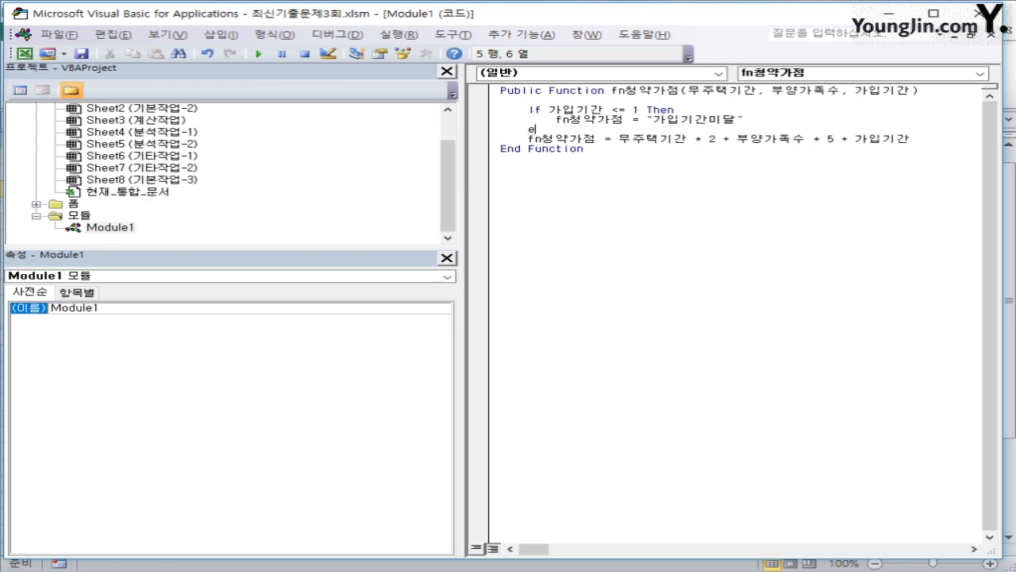
key(Return)
key(Tab)
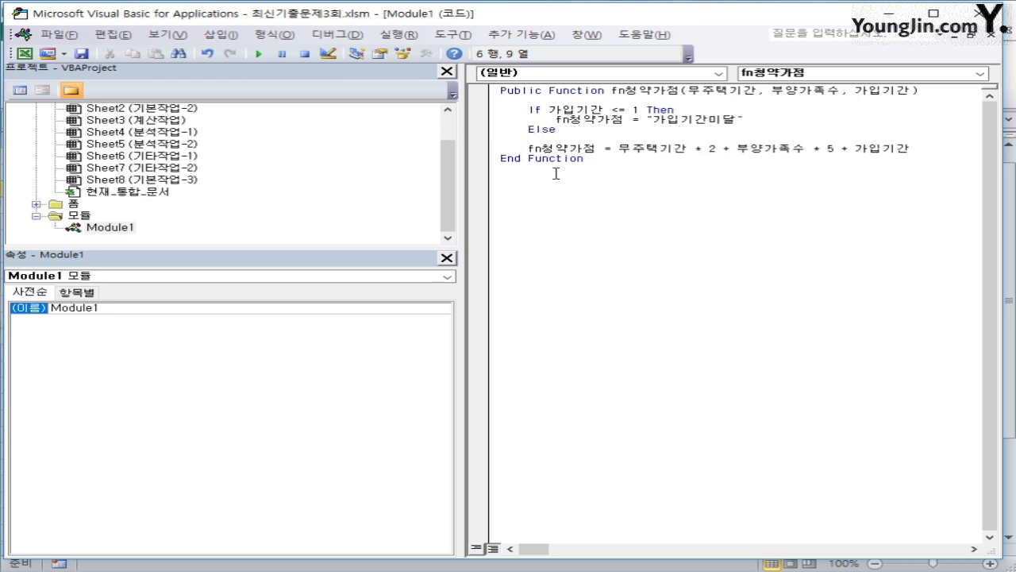
key(Delete)
key(Delete)
key(Delete)
key(Delete)
key(Delete)
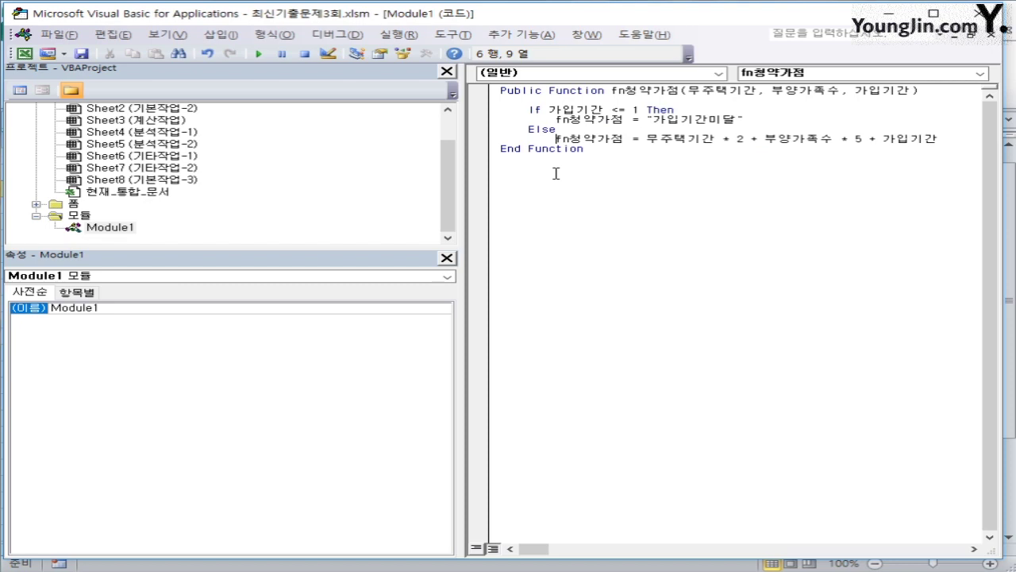
Step: Finish the conditional block with End If below the score calculation and close the code editor
key(End)
key(Return)
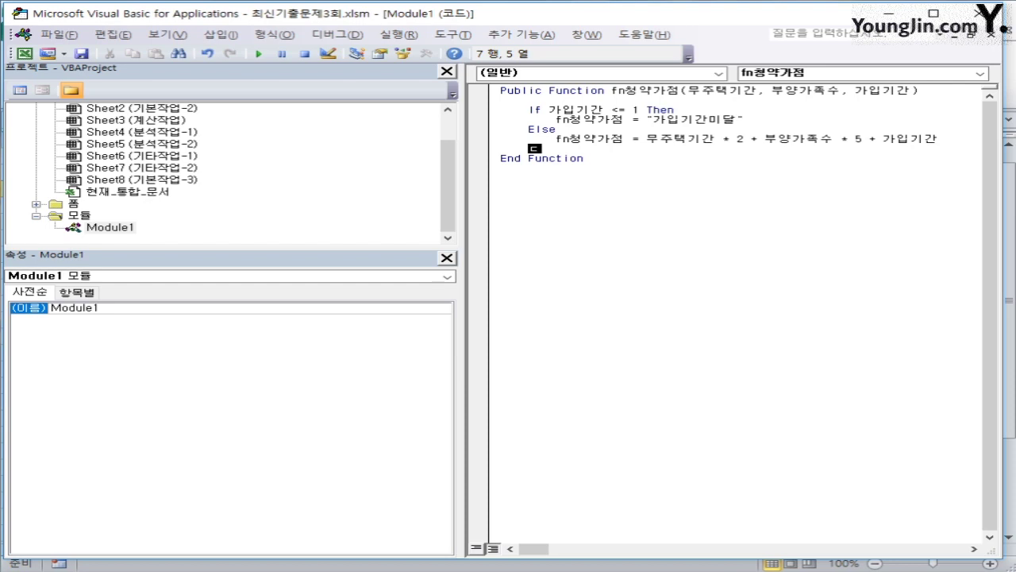
key(Hangul)
text(end if)
key(Return)
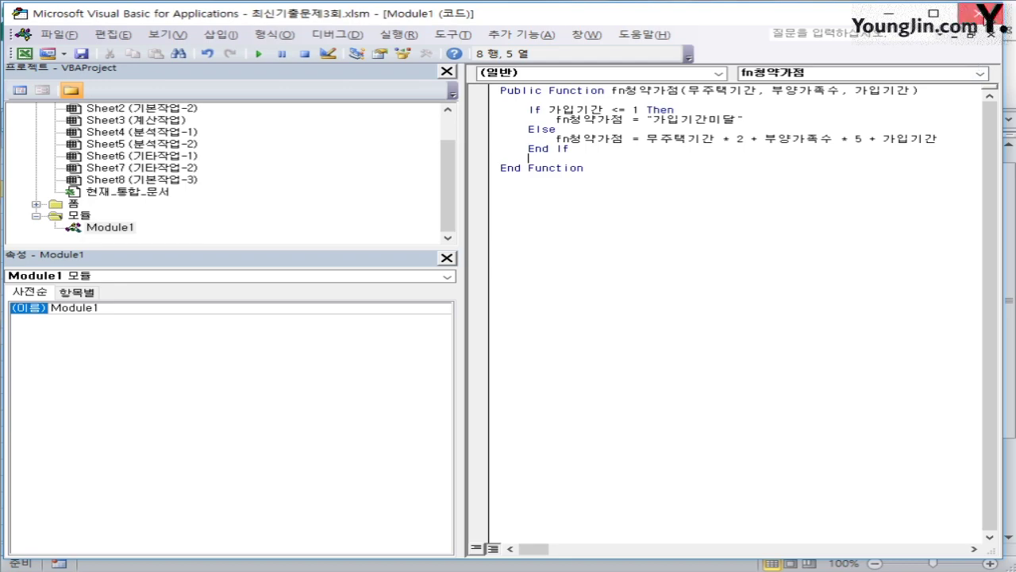
click(982, 16)
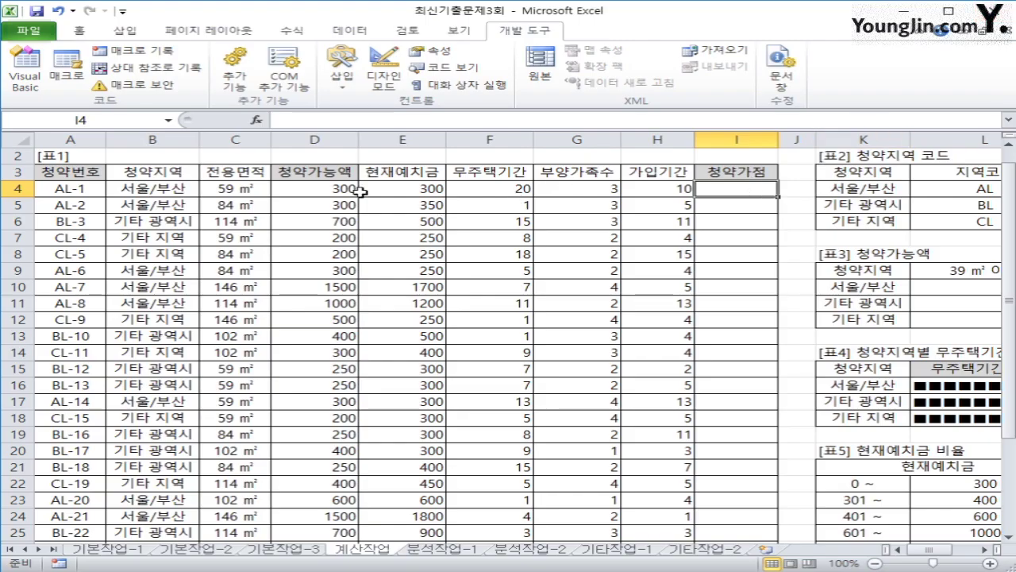
Step: Insert the user-defined function fn청약가점 in cell I4 with 무주택기간 F4, 부양가족수 G4 and 가입기간 H4
click(253, 123)
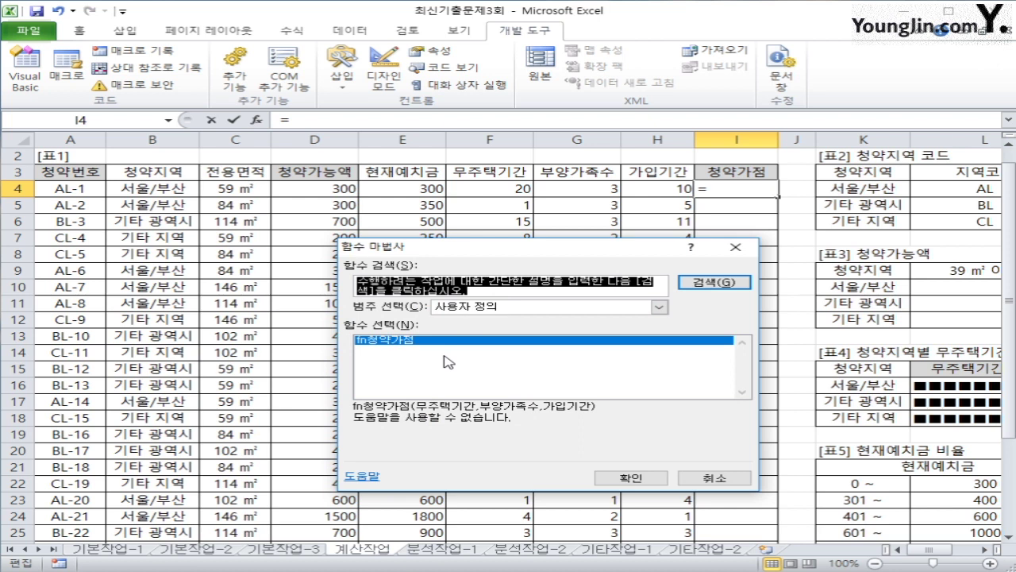
click(631, 477)
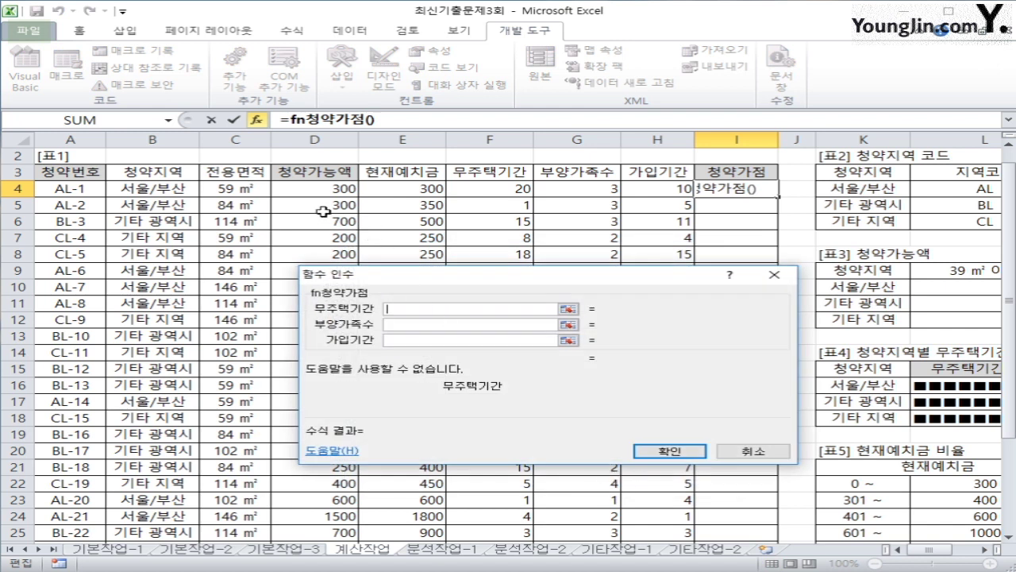
click(457, 189)
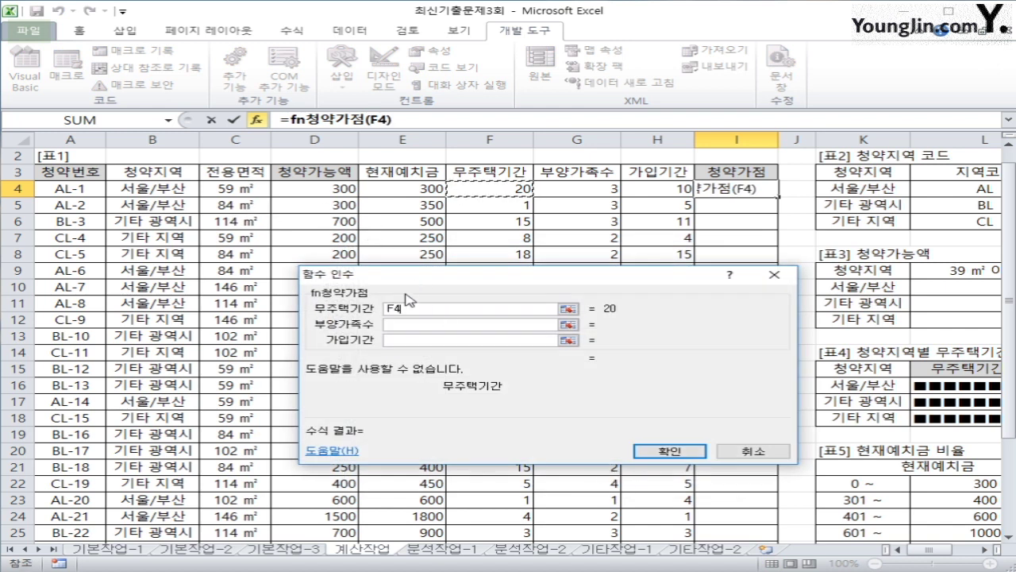
click(416, 323)
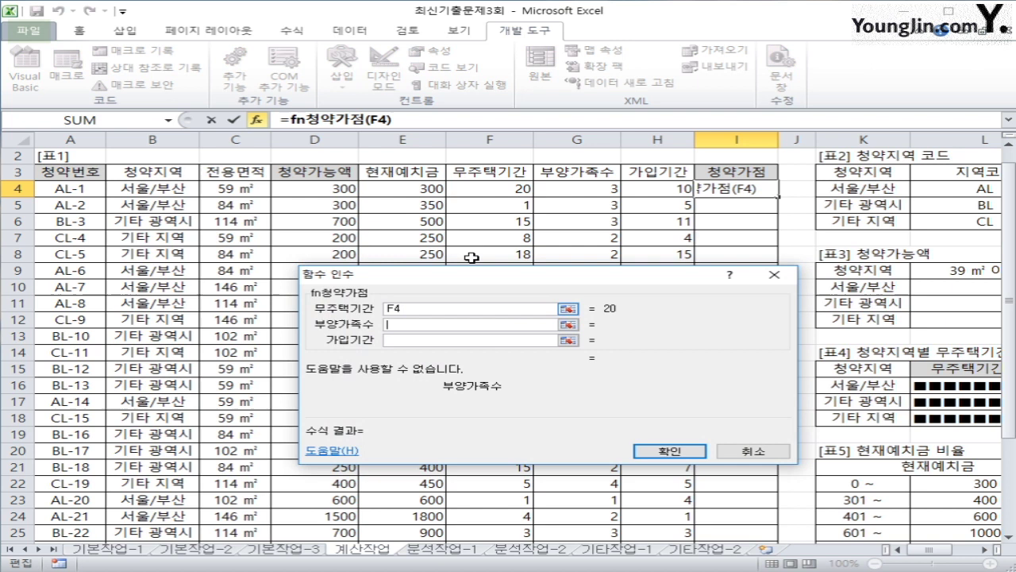
click(577, 195)
click(463, 340)
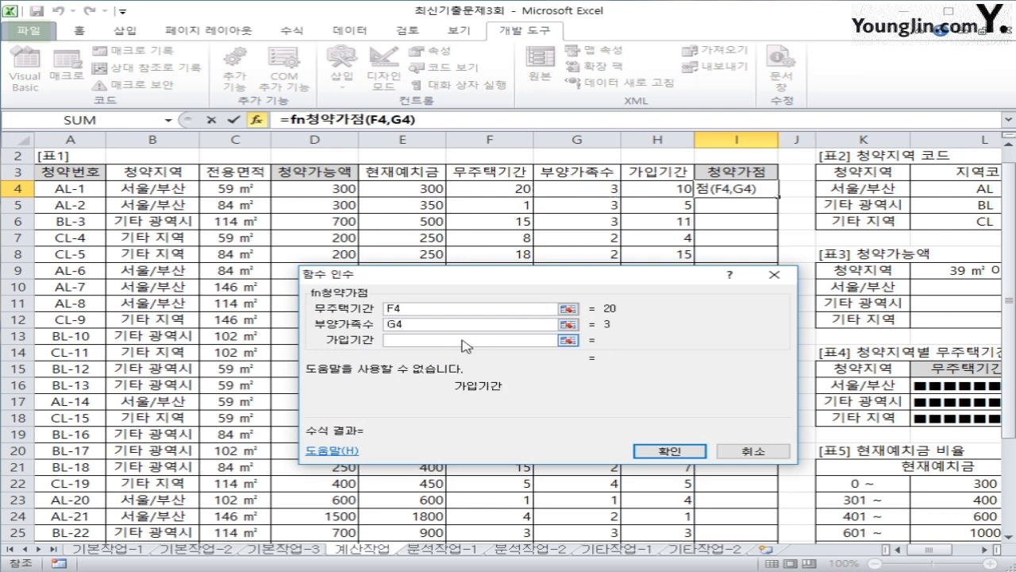
click(664, 196)
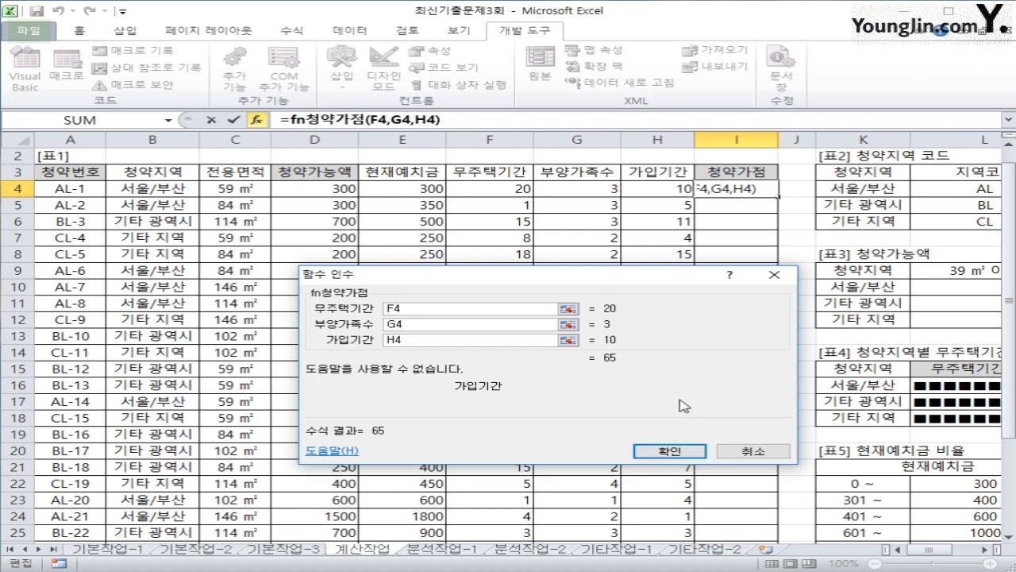
click(667, 450)
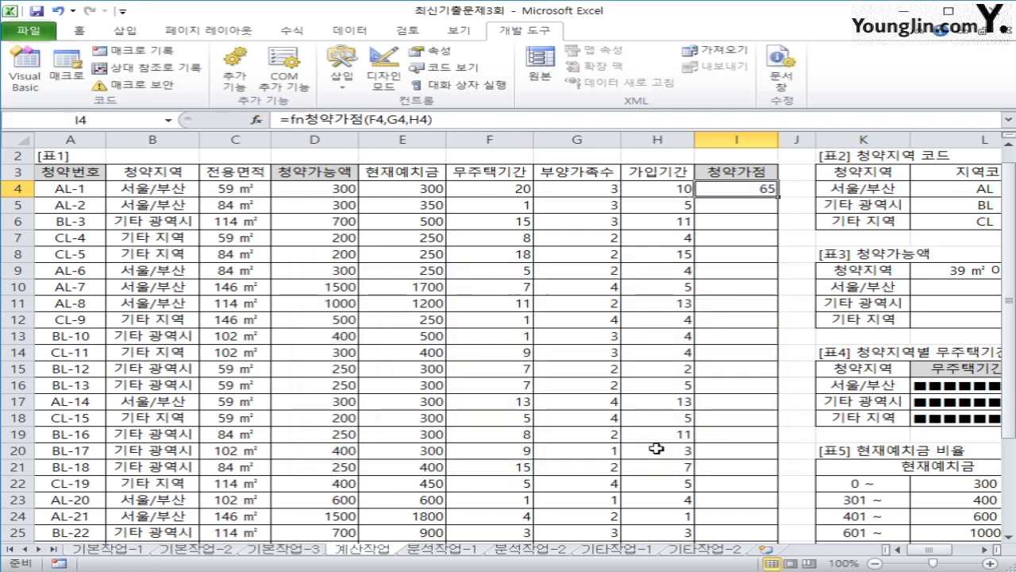
Step: Fill the I4 formula down the 청약가점 column and fit column I's width to its contents
double_click(775, 199)
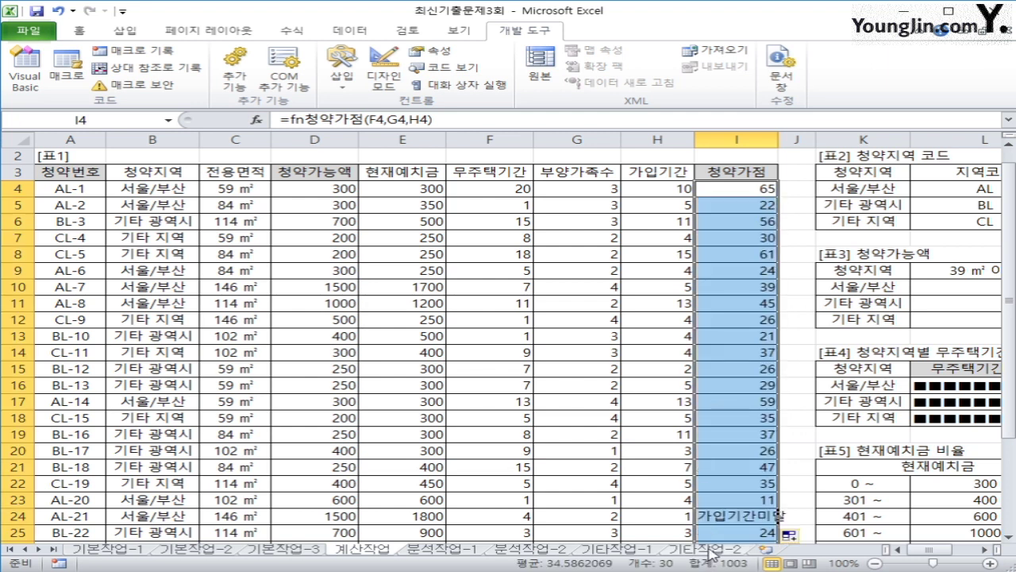
click(724, 516)
scroll(758, 506, down, 3)
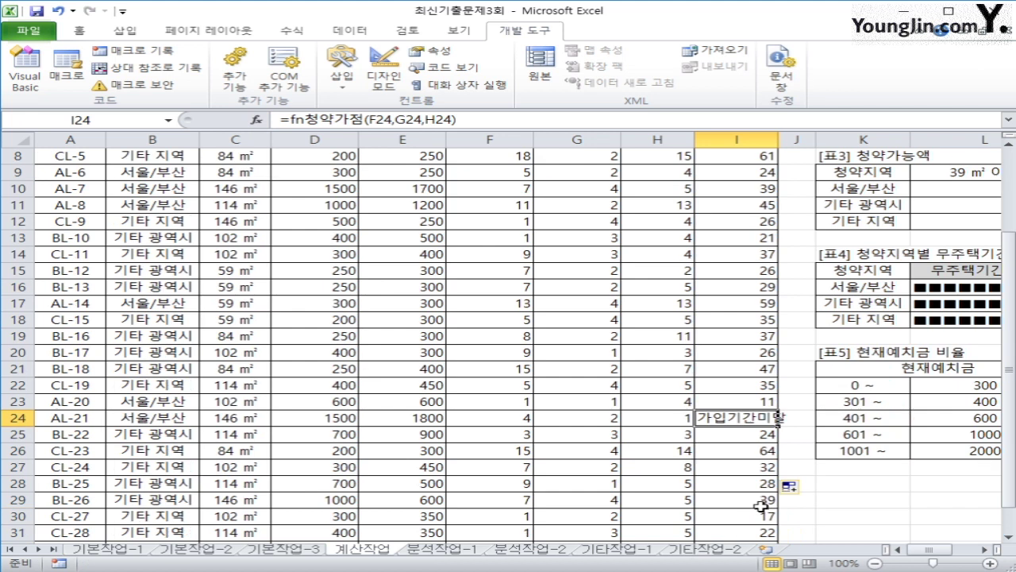
scroll(728, 442, up, 4)
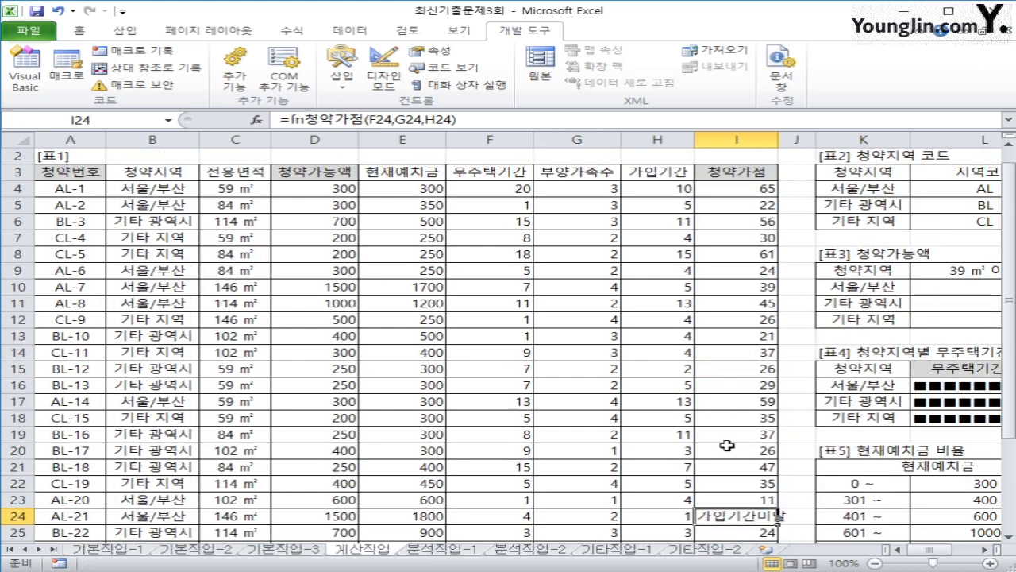
scroll(722, 448, down, 1)
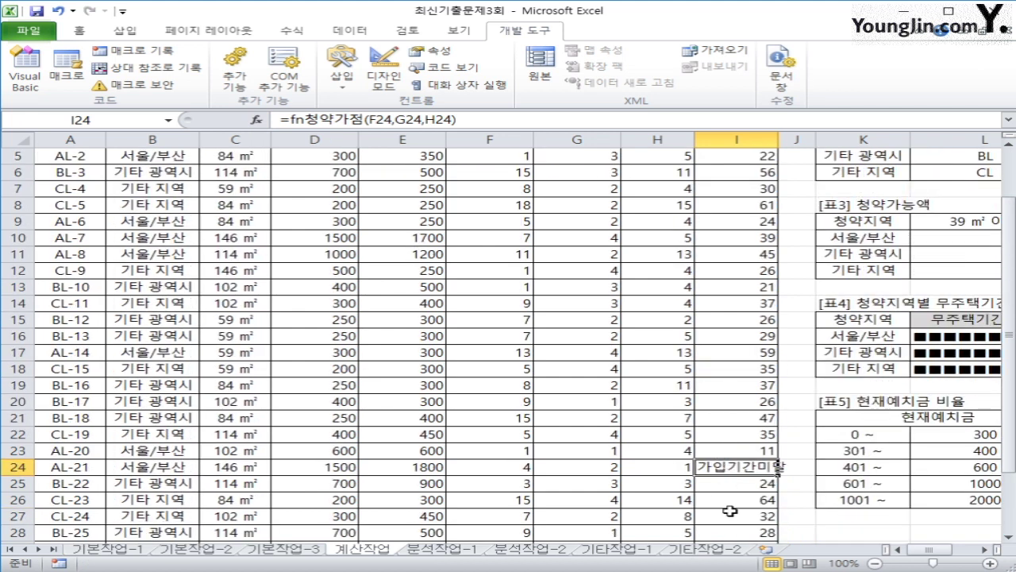
double_click(777, 139)
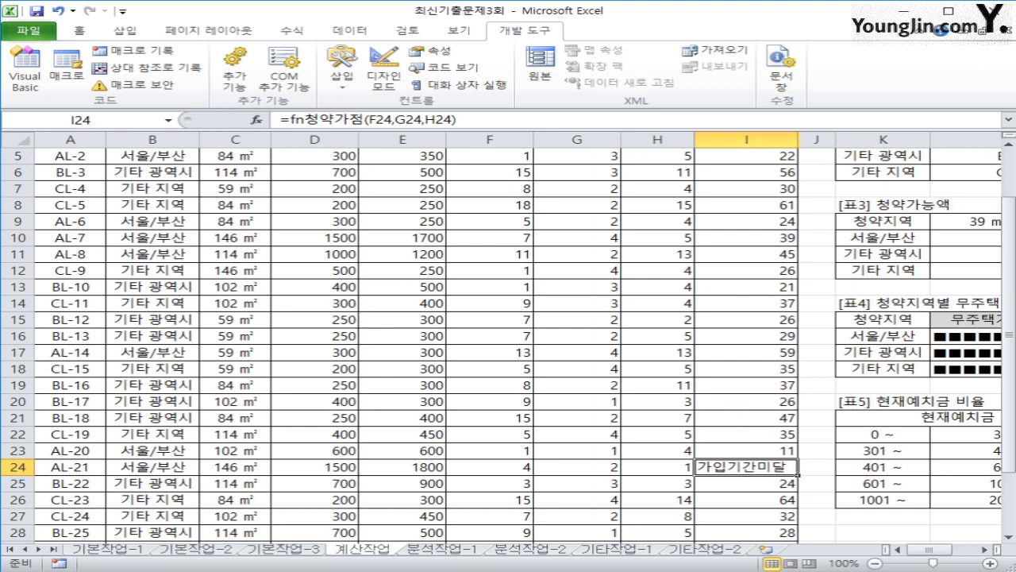
Step: On the 분석작업-1 sheet, start a pivot table from the data range A2:E32
key(ctrl+Page_Down)
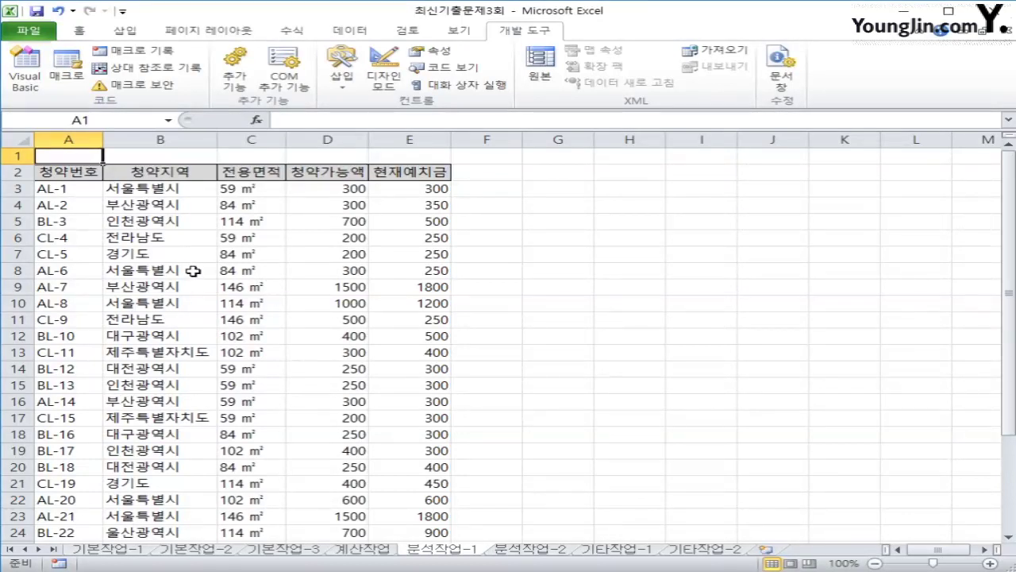
click(167, 240)
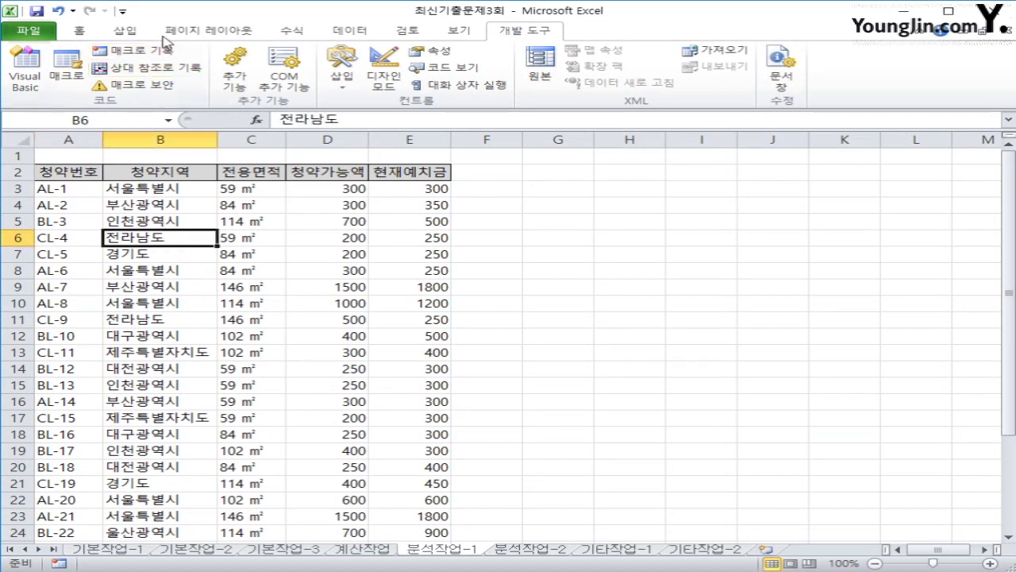
click(133, 32)
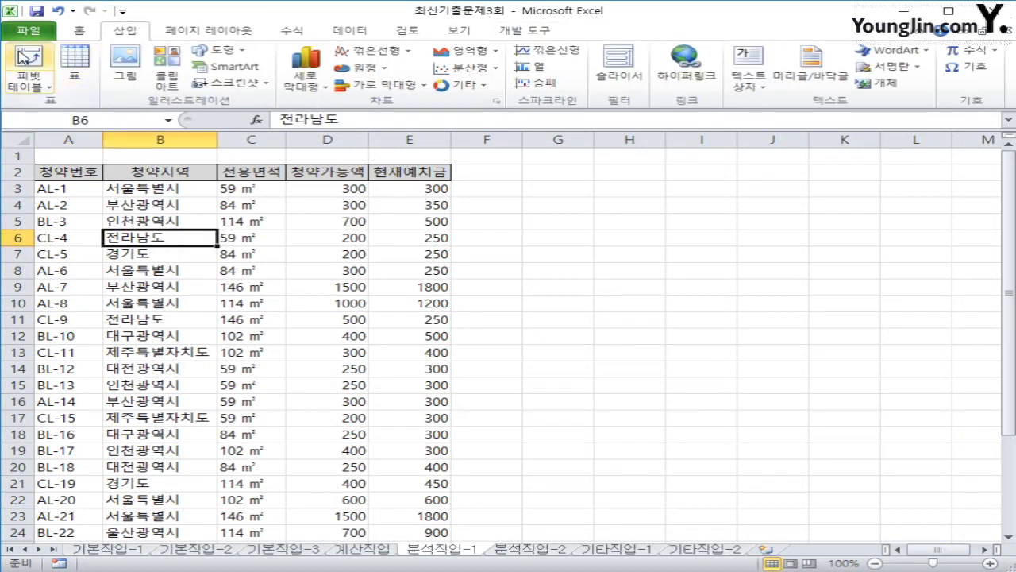
click(29, 85)
click(40, 122)
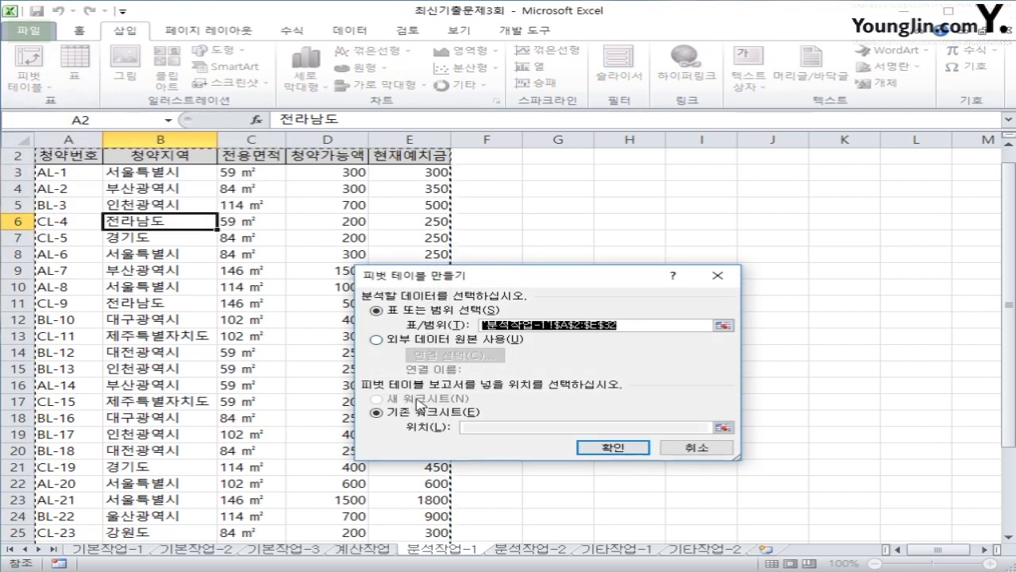
scroll(831, 414, down, 2)
scroll(831, 414, down, 3)
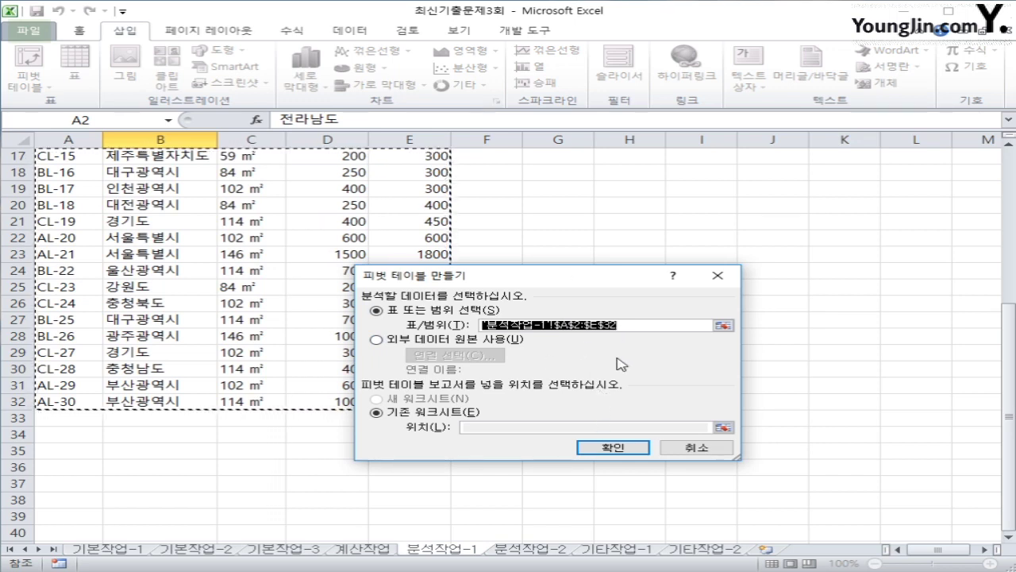
Step: Place the pivot table on the existing worksheet at cell G2 and create it
click(418, 413)
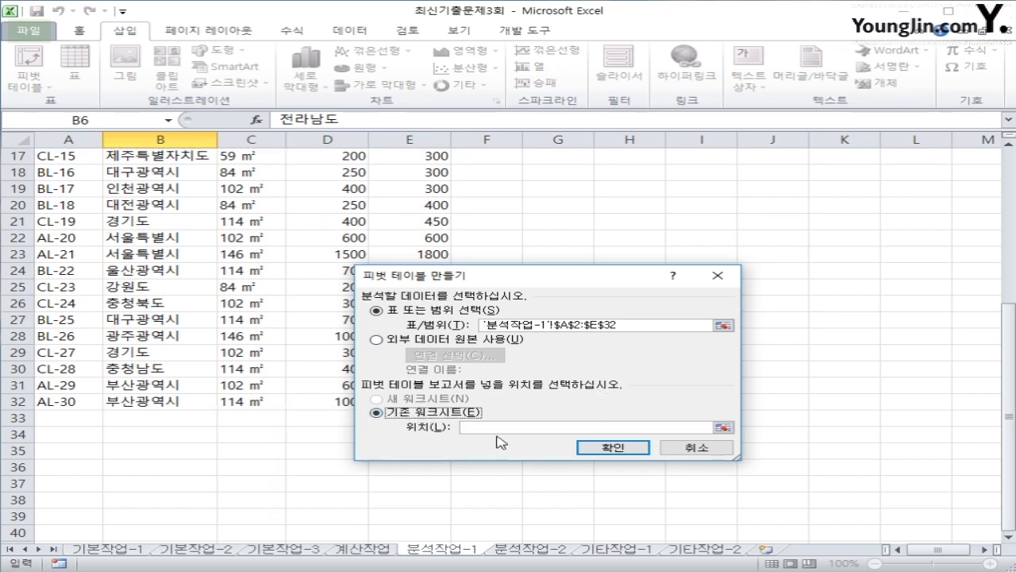
click(501, 425)
scroll(501, 426, up, 6)
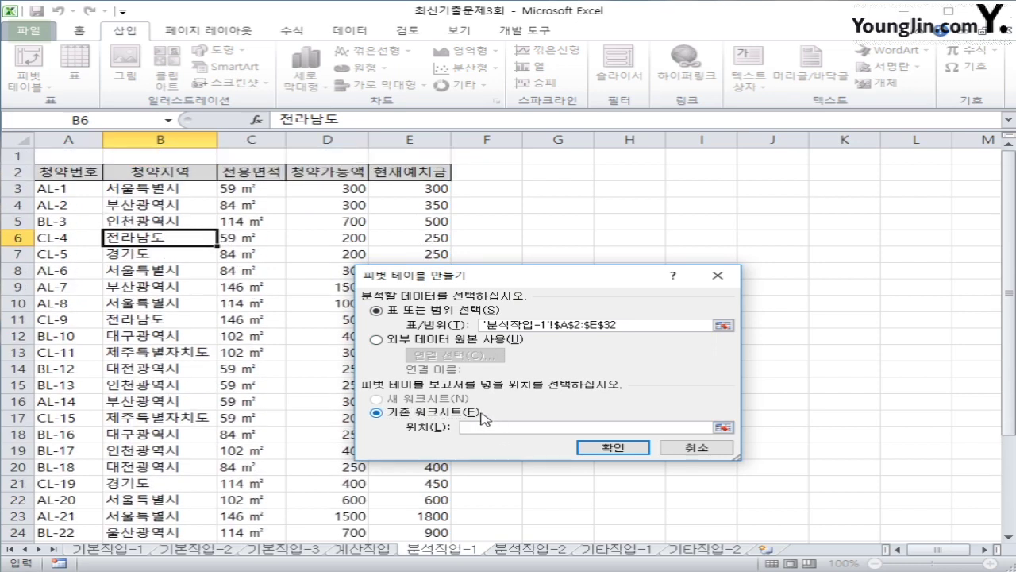
click(541, 172)
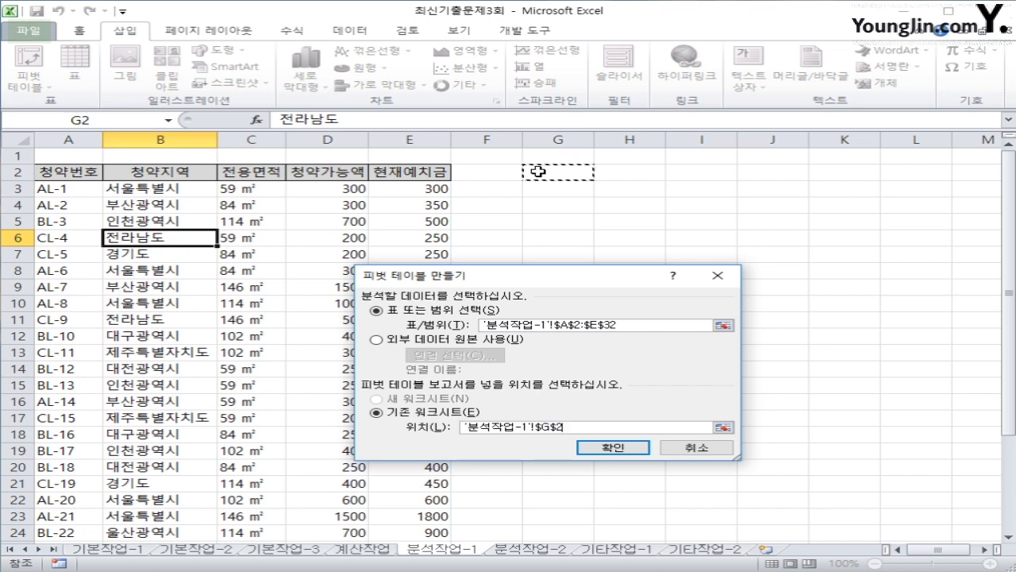
click(597, 447)
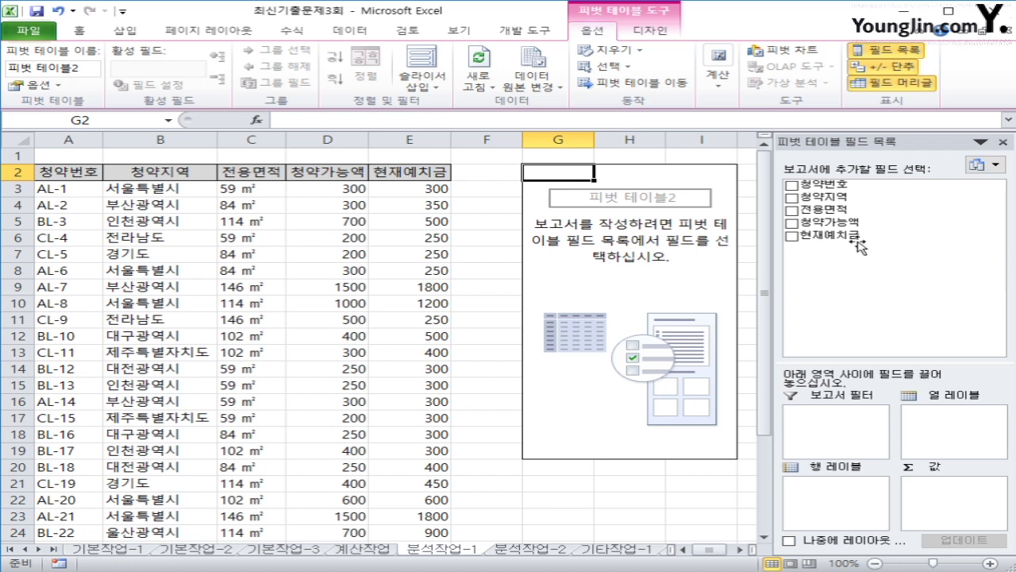
Step: Lay out the pivot table with 전용면적 as column labels, 청약지역 as row labels and the sum of 현재예치금 as values
drag(835, 211, 965, 427)
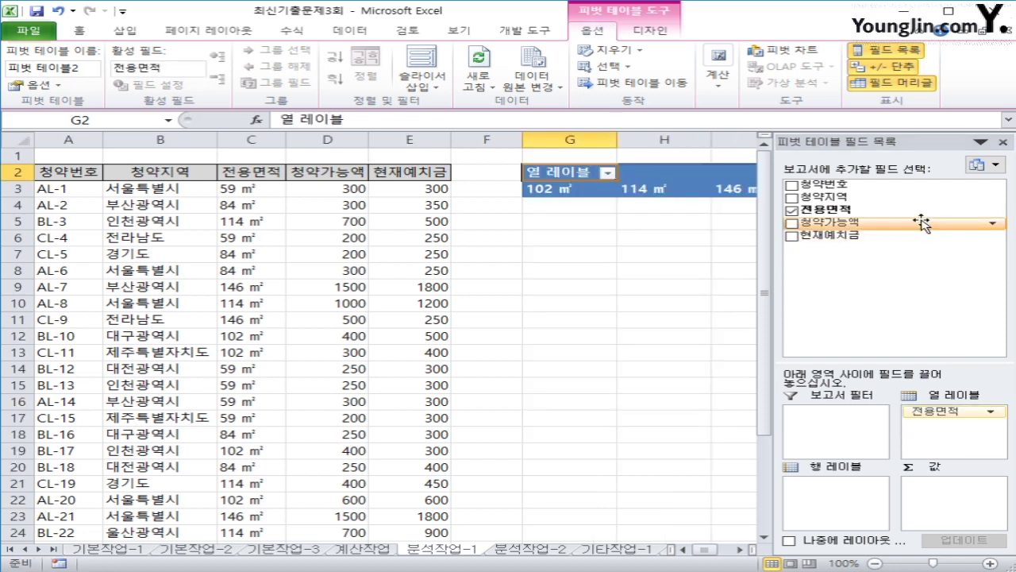
drag(885, 200, 819, 509)
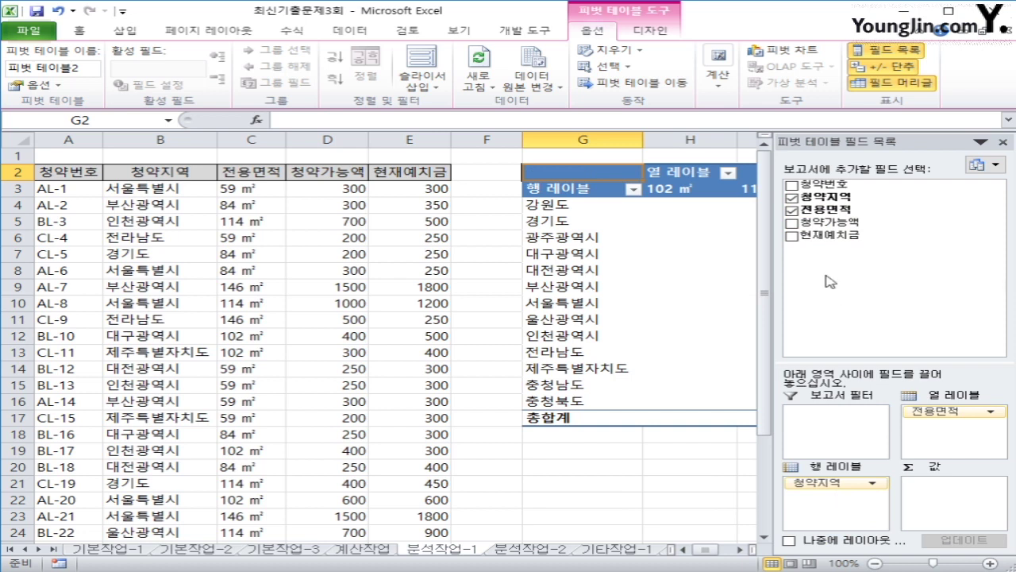
drag(820, 242, 969, 502)
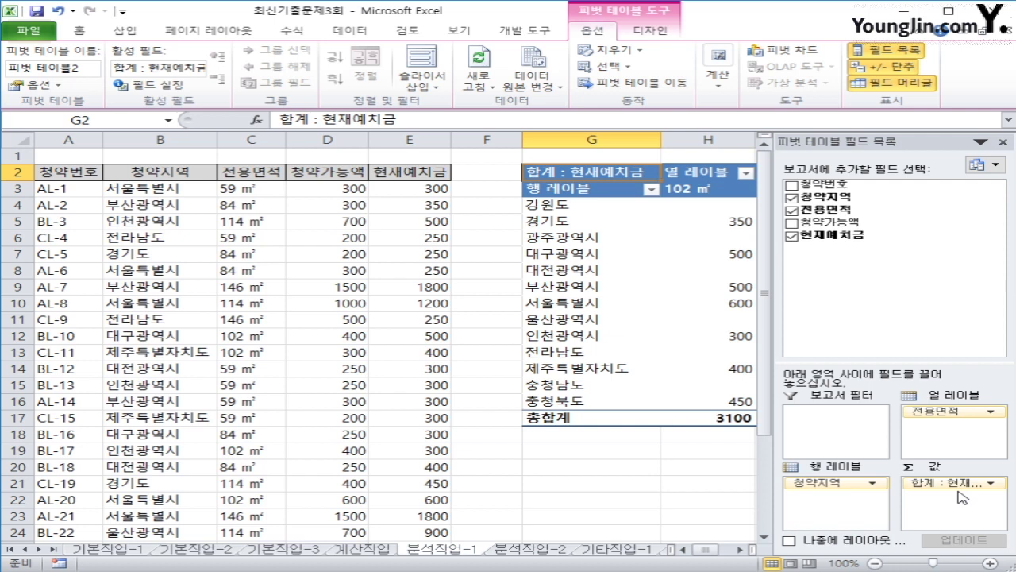
Step: Change the pivot table's report layout to outline form (개요 형식으로 표시)
click(739, 549)
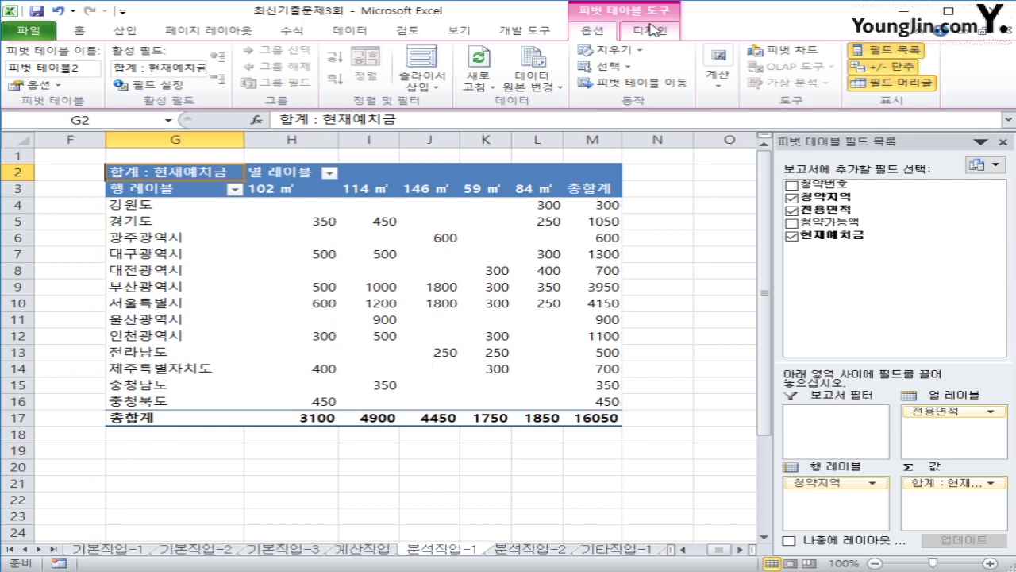
click(652, 31)
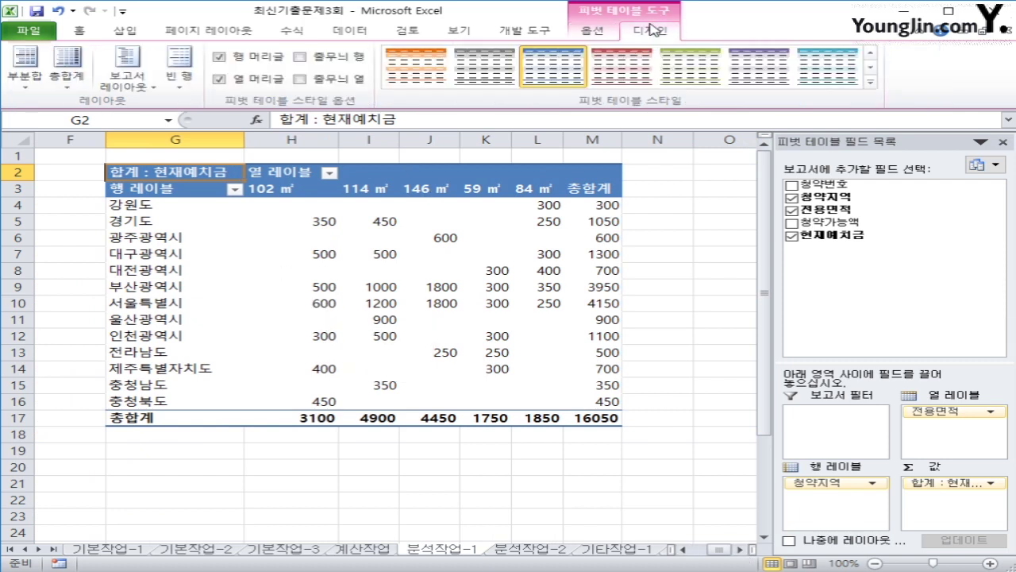
click(112, 91)
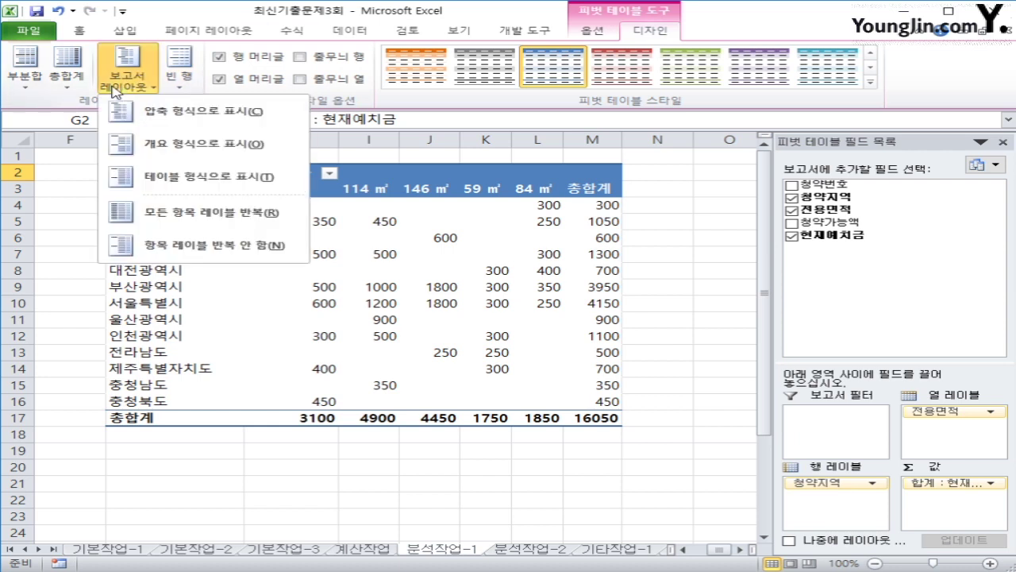
click(157, 143)
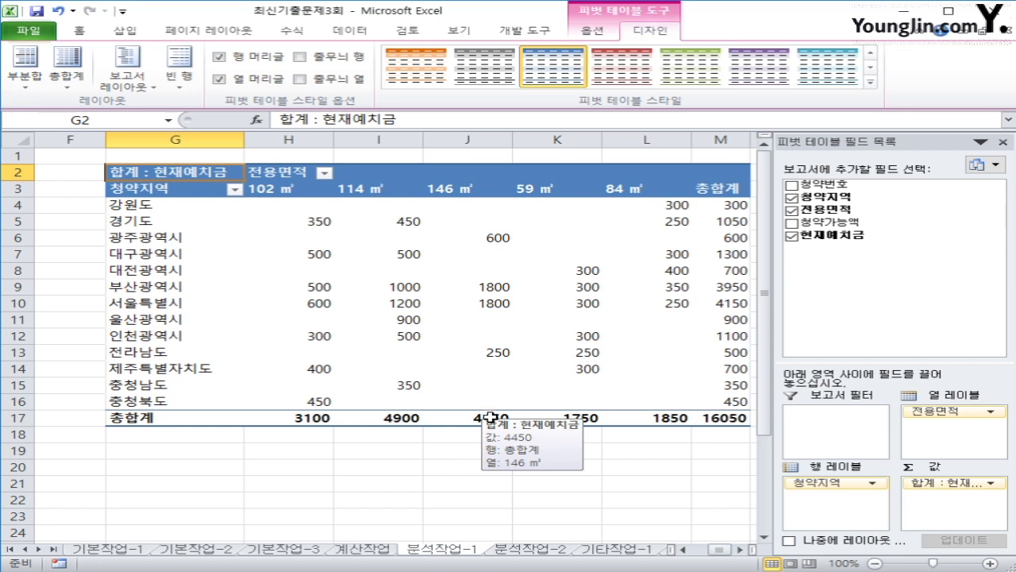
Step: Group the 부산광역시 and 서울특별시 row labels in the pivot table
click(199, 284)
drag(199, 285, 206, 308)
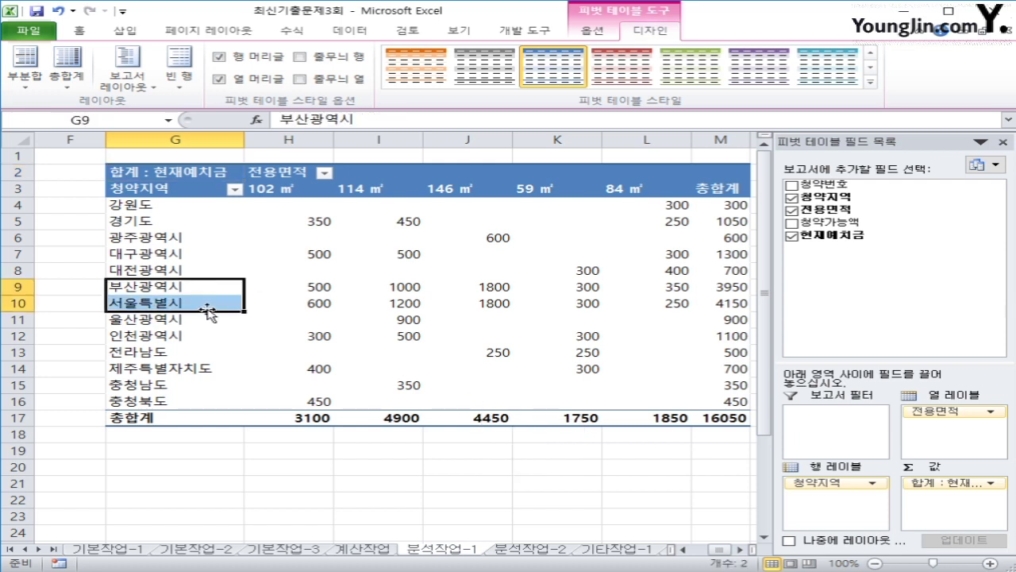
right_click(214, 292)
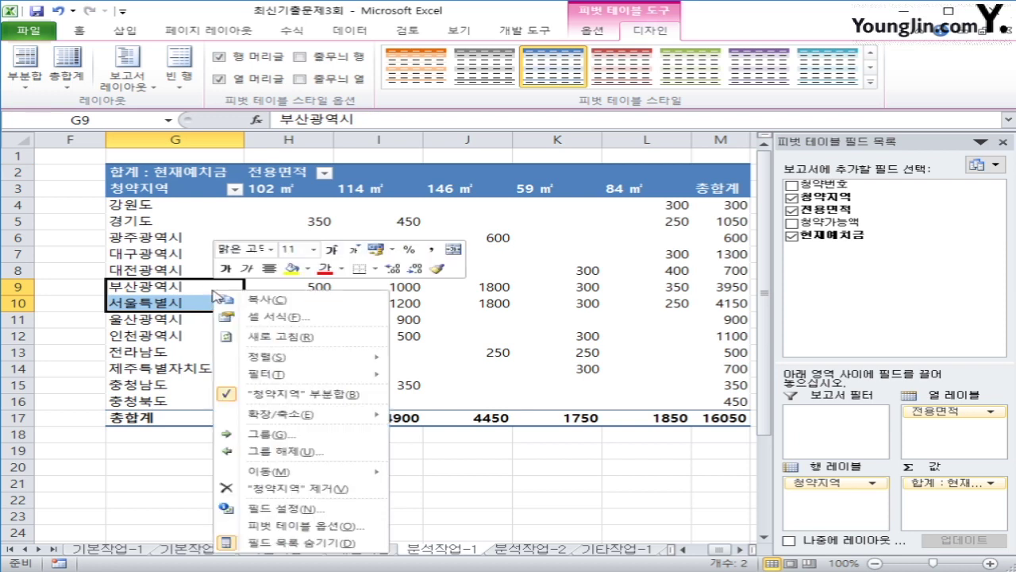
click(281, 438)
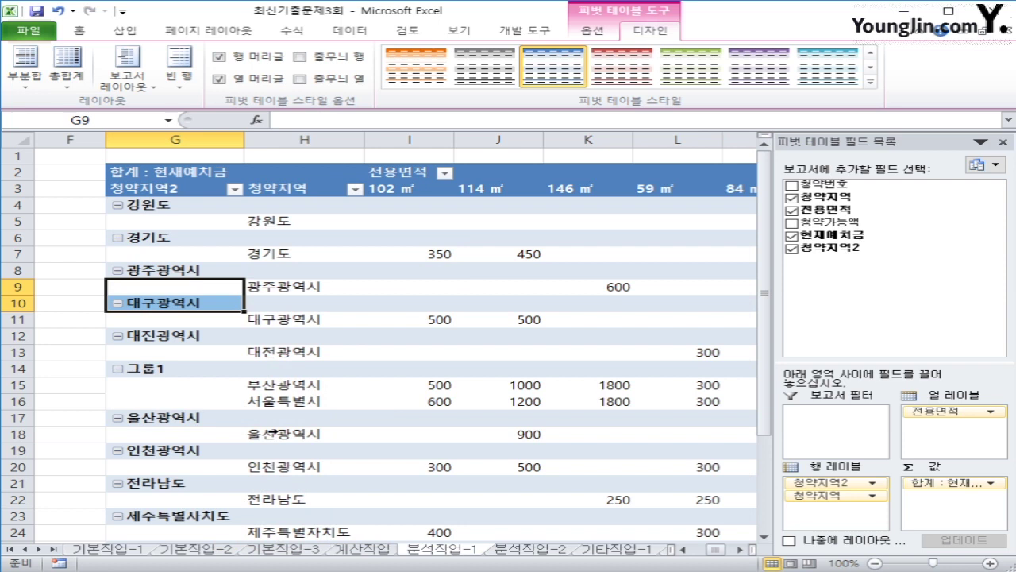
Step: Rename the group containing 부산광역시 and 서울특별시 as 서울, 부산
click(197, 370)
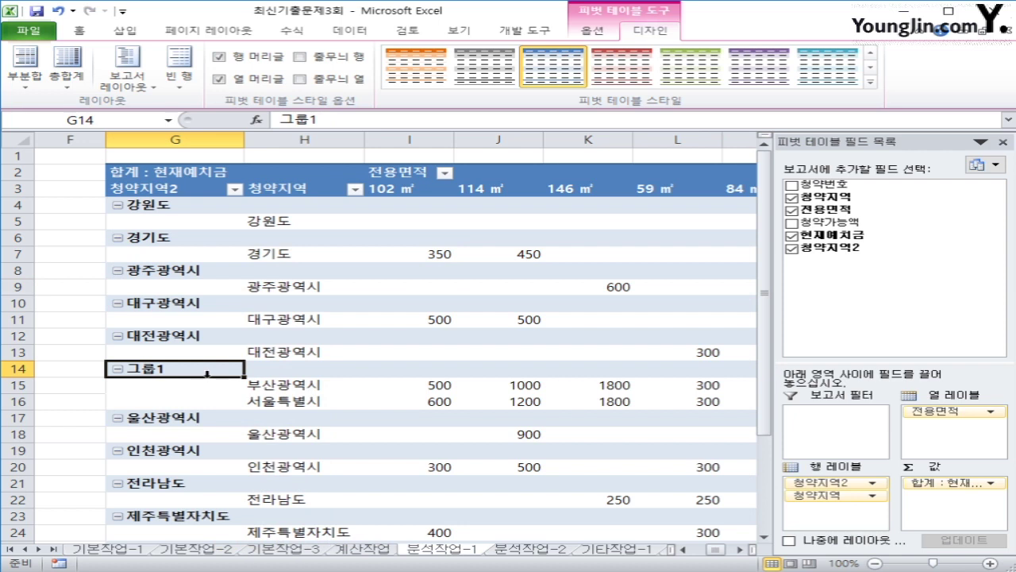
text(tjdn)
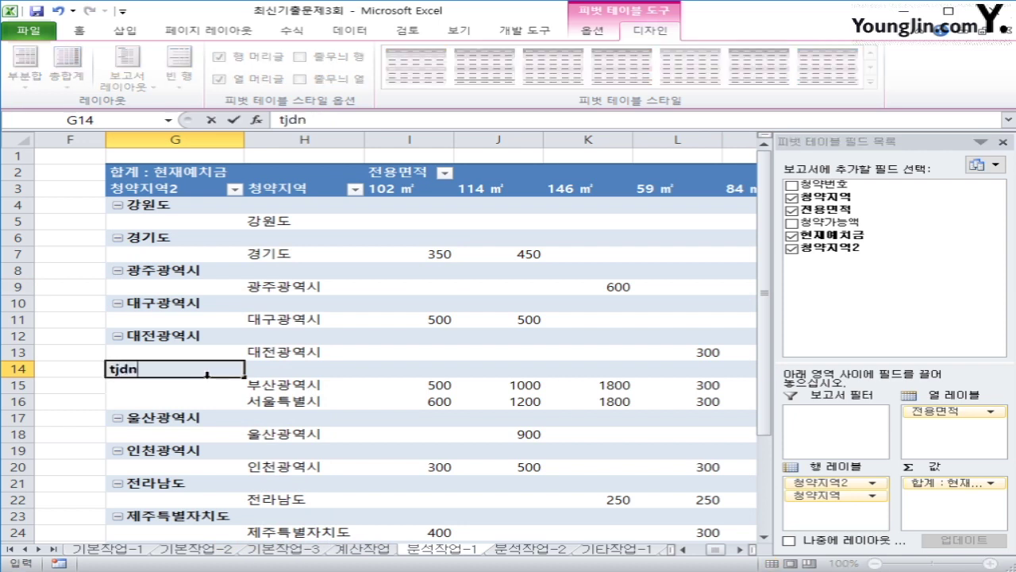
key(BackSpace)
key(BackSpace)
key(BackSpace)
key(BackSpace)
text(서울, 부산)
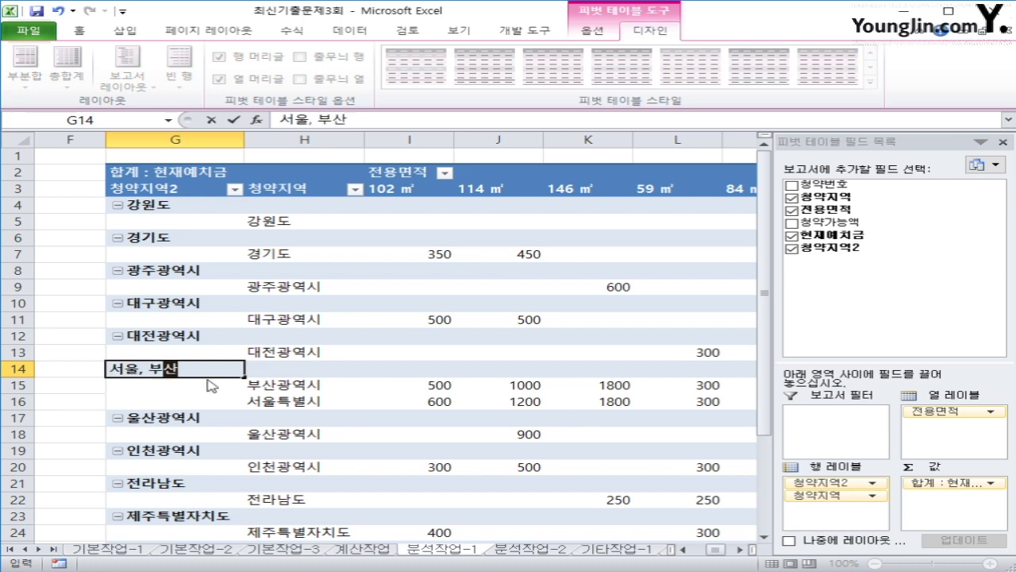
key(Return)
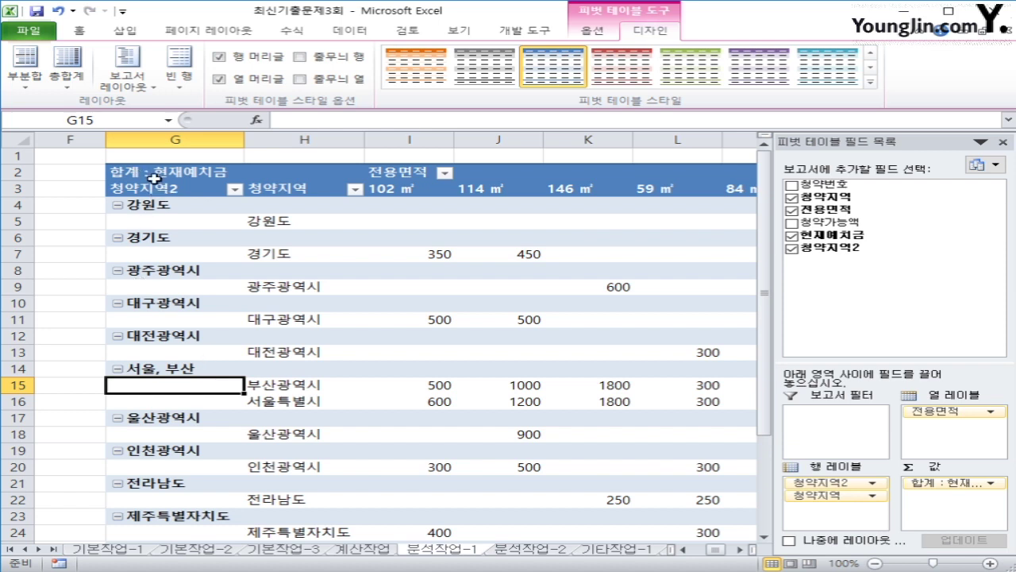
Step: Group the 청약지역 items 강원도, 경기도, 전라남도, 제주특별자치도, 충청남도 and 충청북도
click(272, 220)
drag(272, 220, 274, 224)
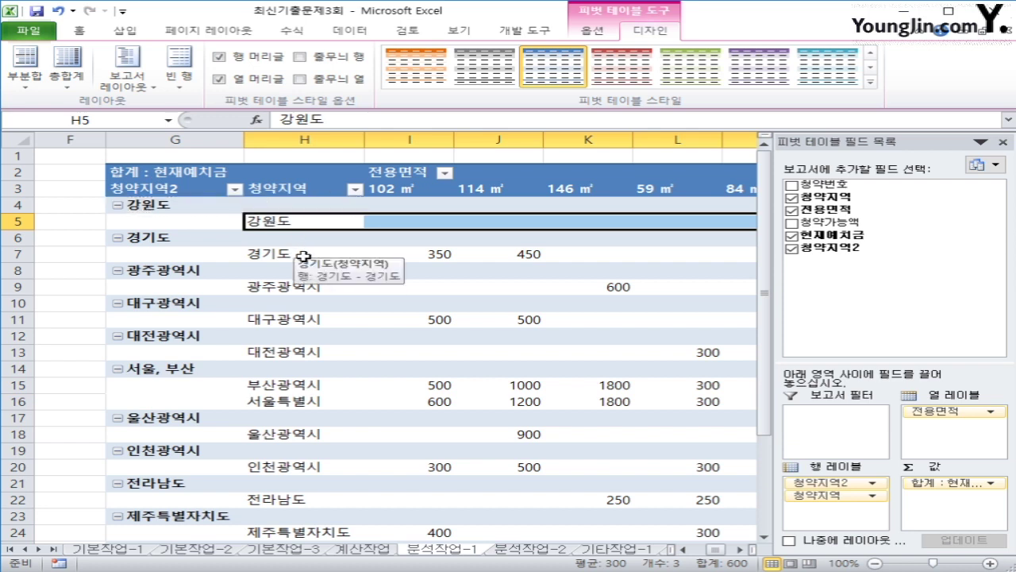
click(304, 255)
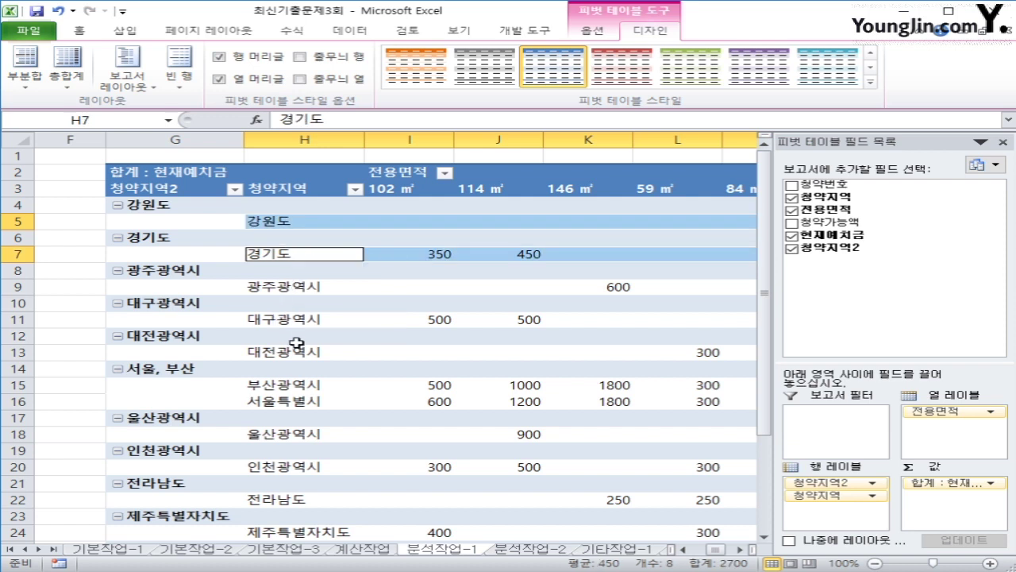
ctrl+click(264, 500)
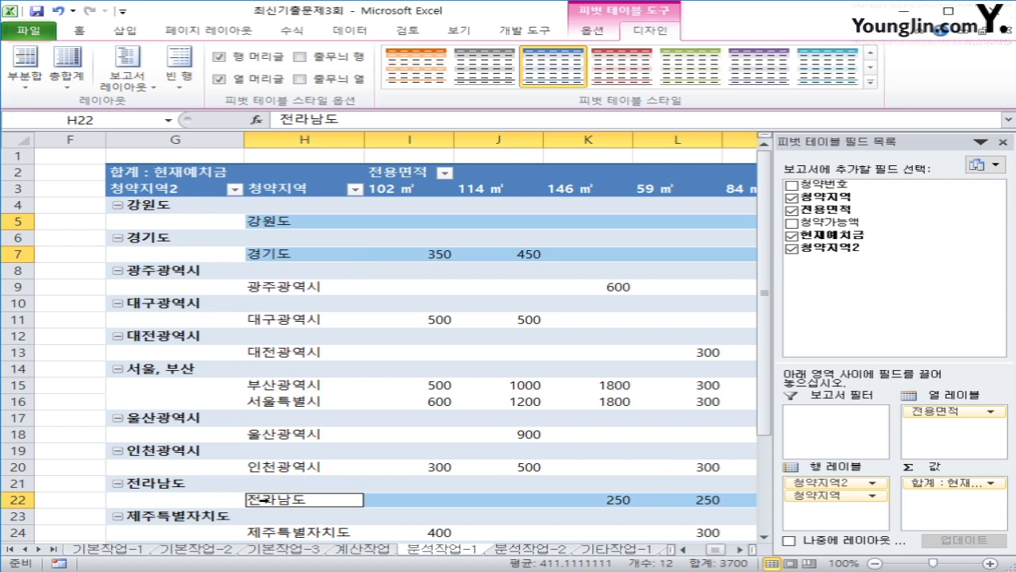
ctrl+click(306, 534)
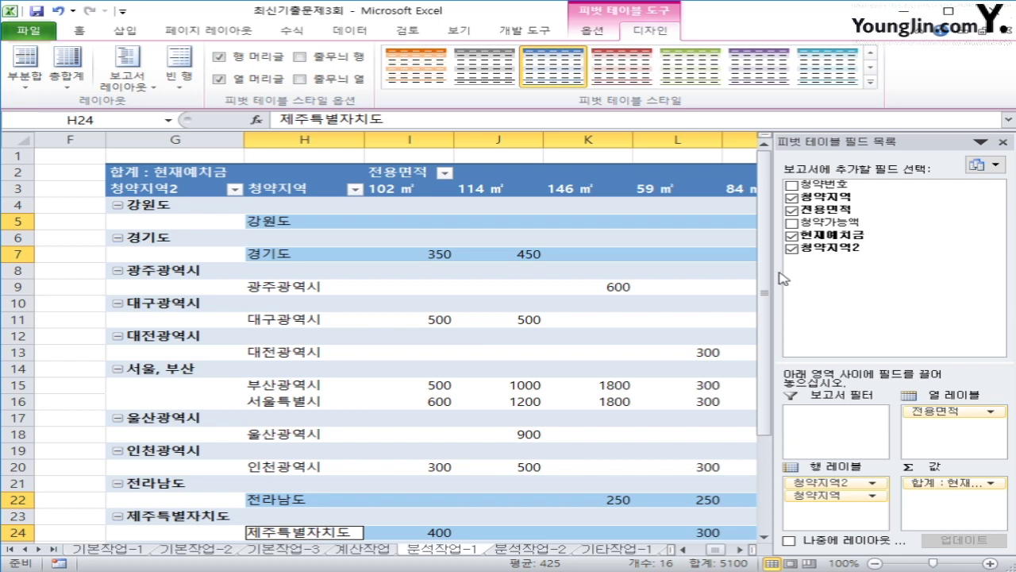
drag(765, 274, 758, 363)
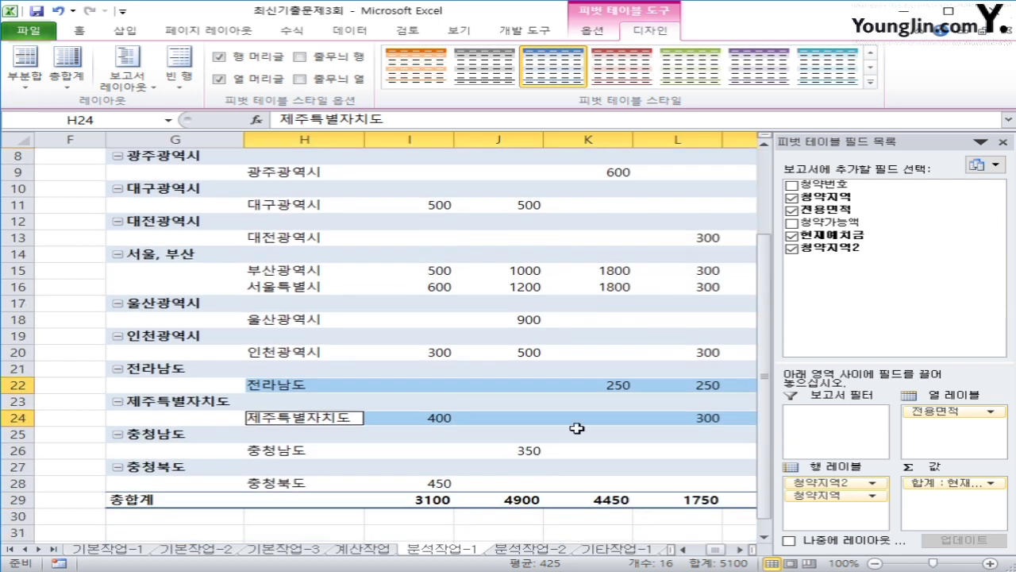
click(290, 450)
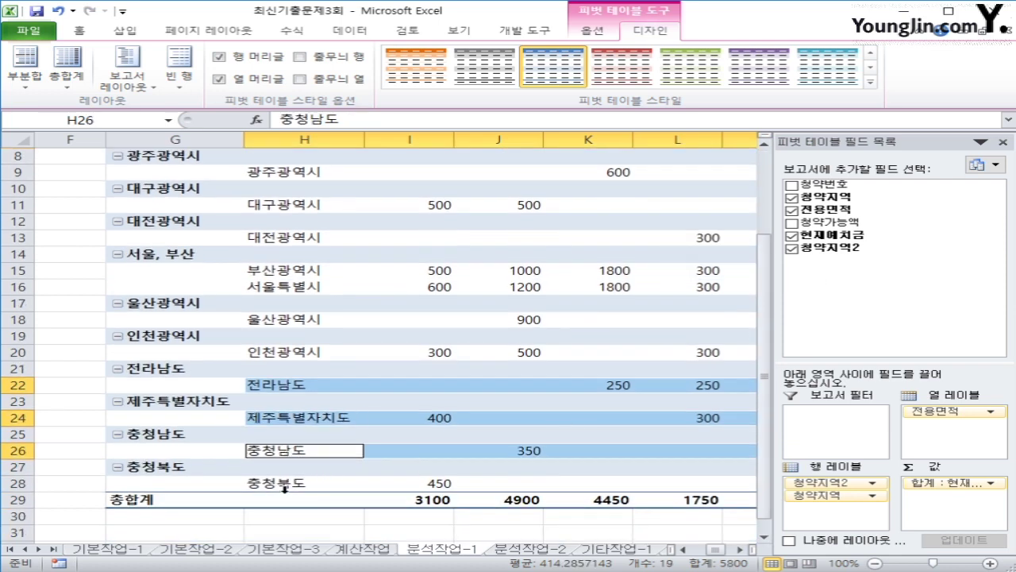
ctrl+click(274, 483)
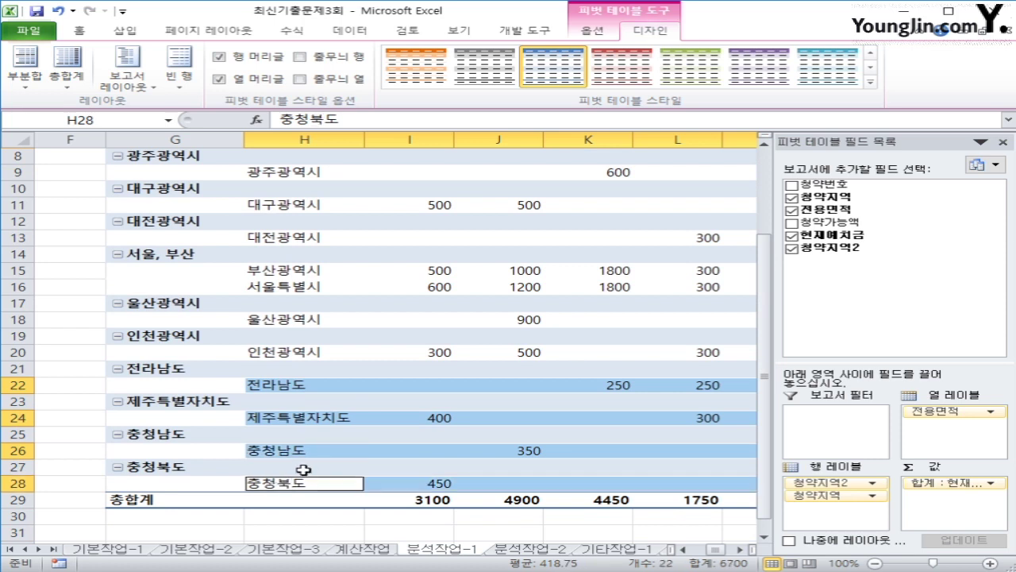
right_click(317, 421)
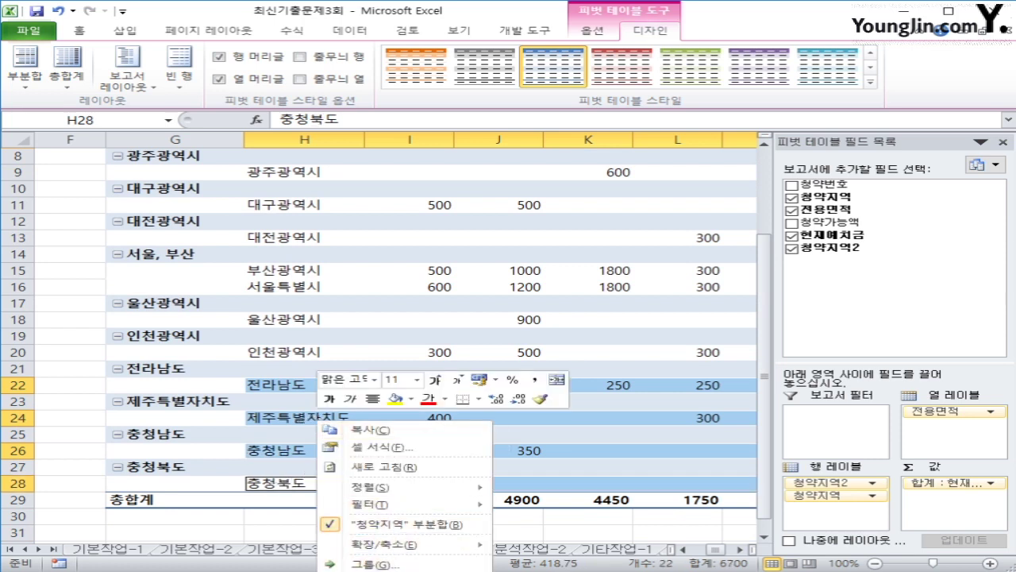
click(409, 564)
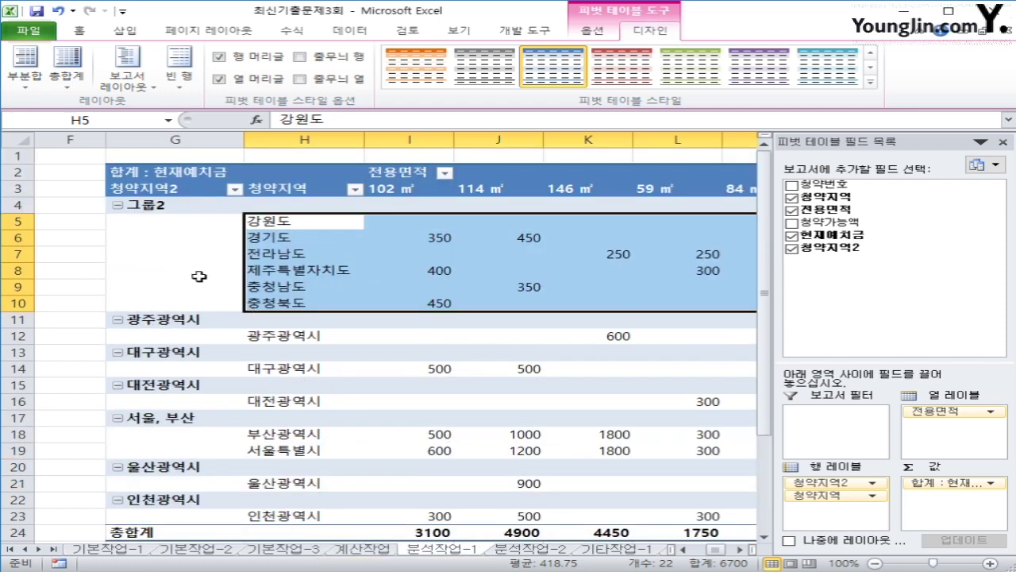
Step: Rename the group of provinces from 강원도 to 충청북도 as 기타지역
click(161, 204)
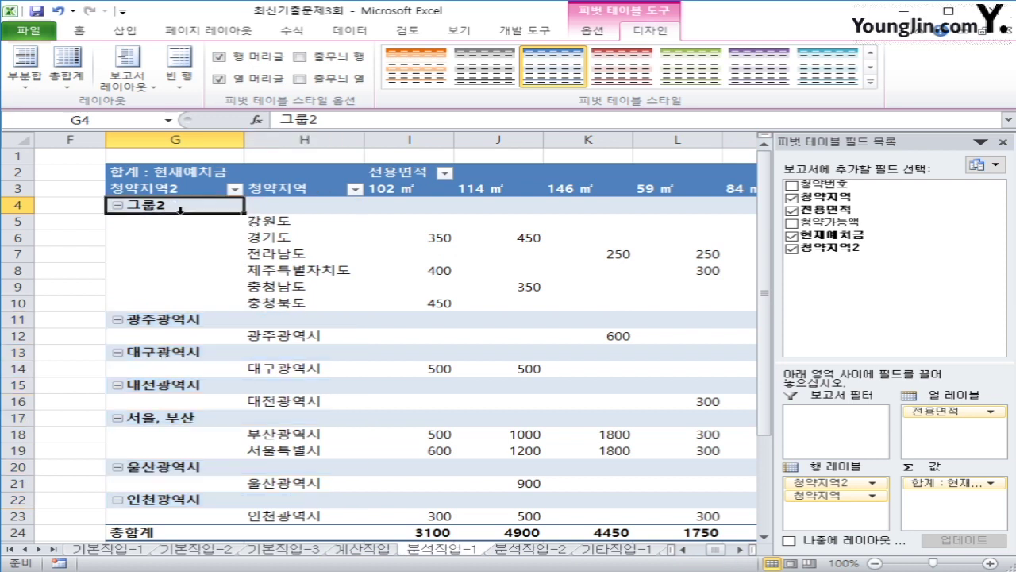
text(기타징)
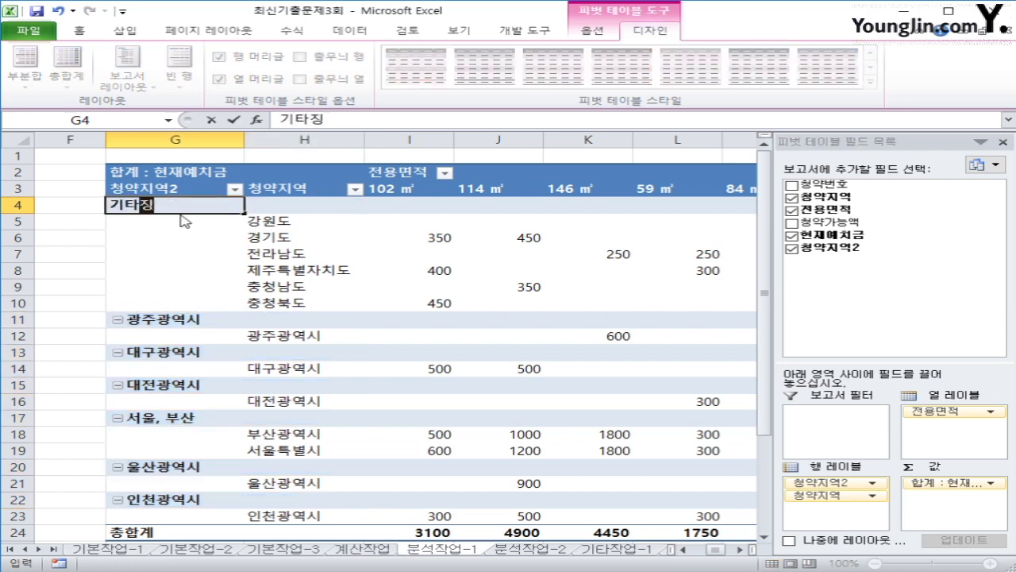
text(역)
key(Return)
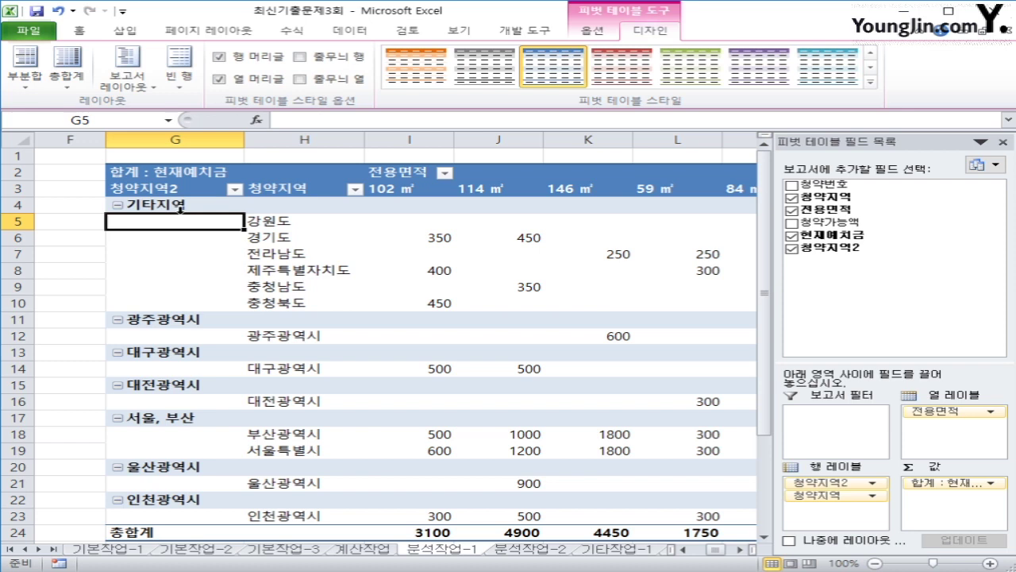
Step: Group the 청약지역 items 광주광역시, 대구광역시, 대전광역시, 울산광역시 and 인천광역시
click(276, 335)
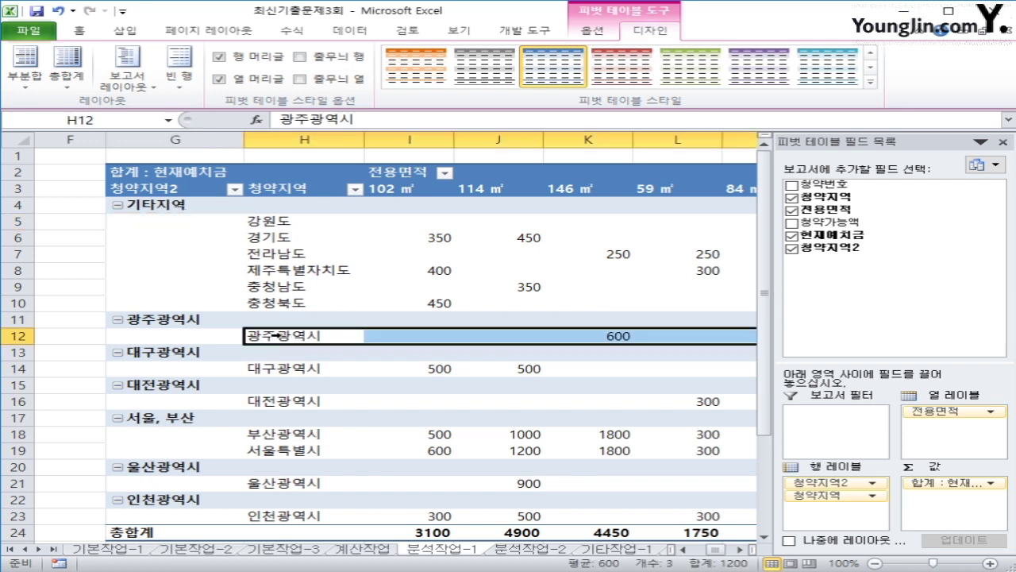
ctrl+click(303, 369)
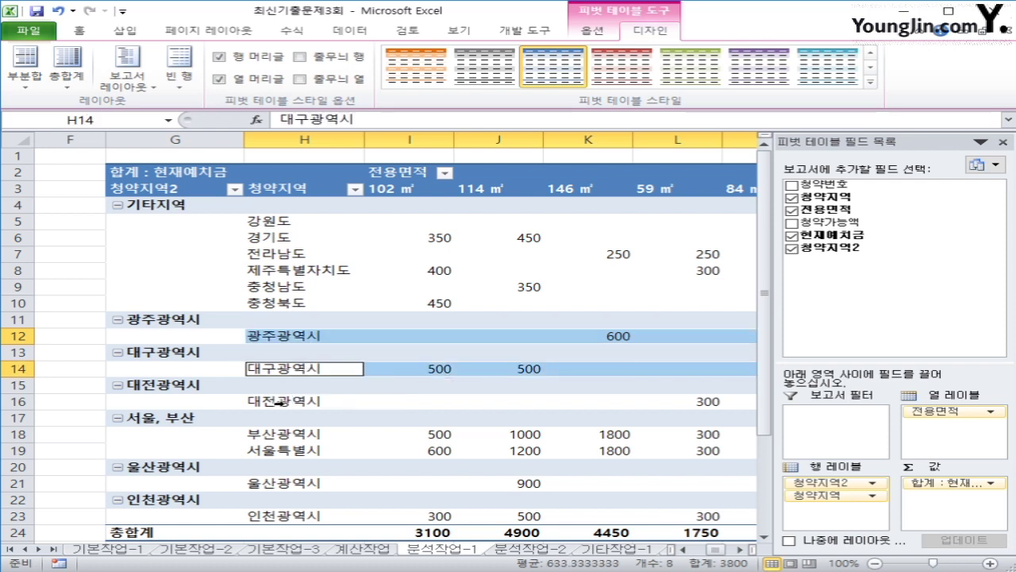
ctrl+click(278, 401)
ctrl+click(292, 484)
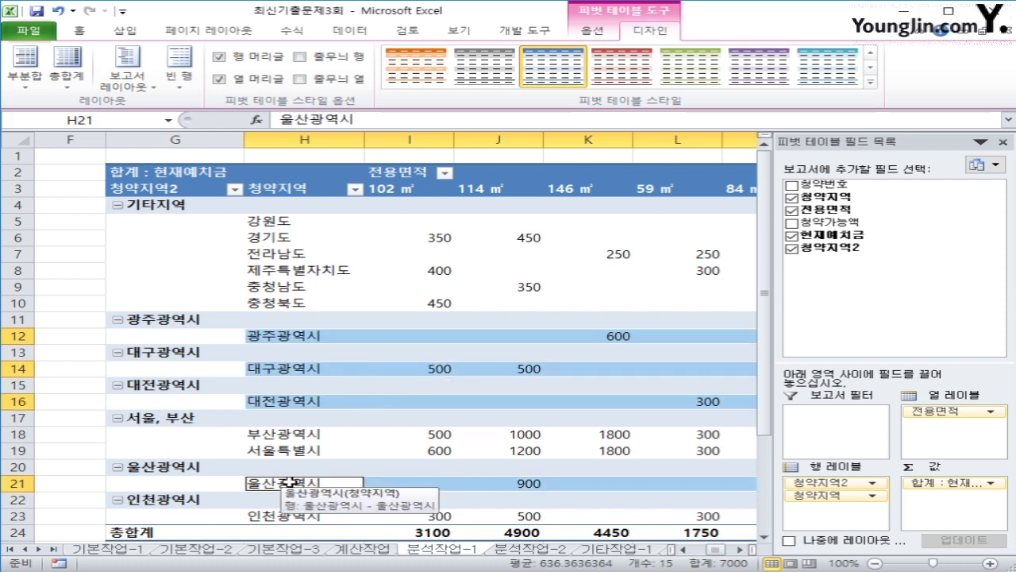
ctrl+click(279, 516)
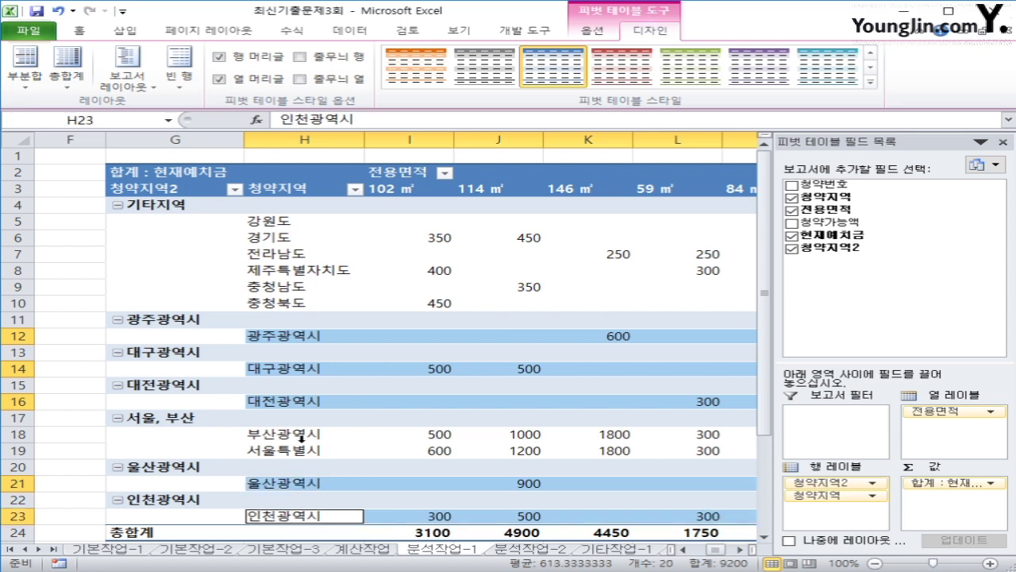
right_click(294, 406)
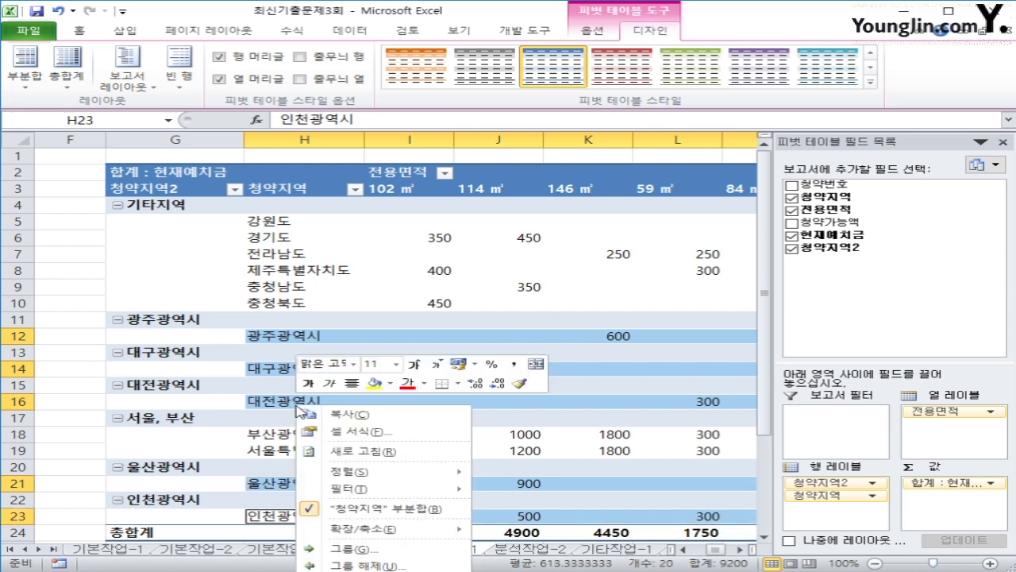
click(378, 548)
Step: Rename the group of the five remaining metropolitan cities as 기타광역시
click(201, 320)
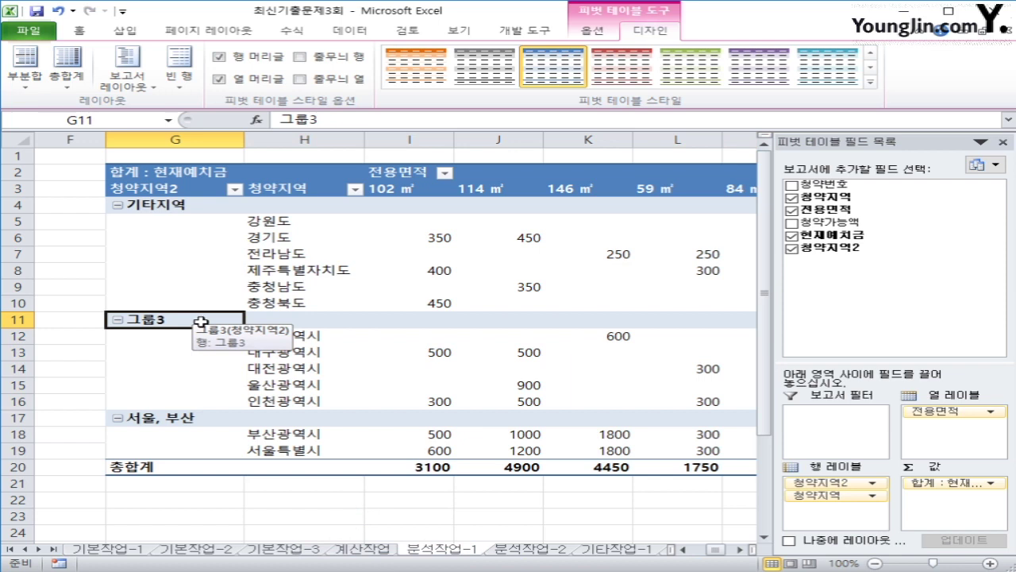
text(기타광여)
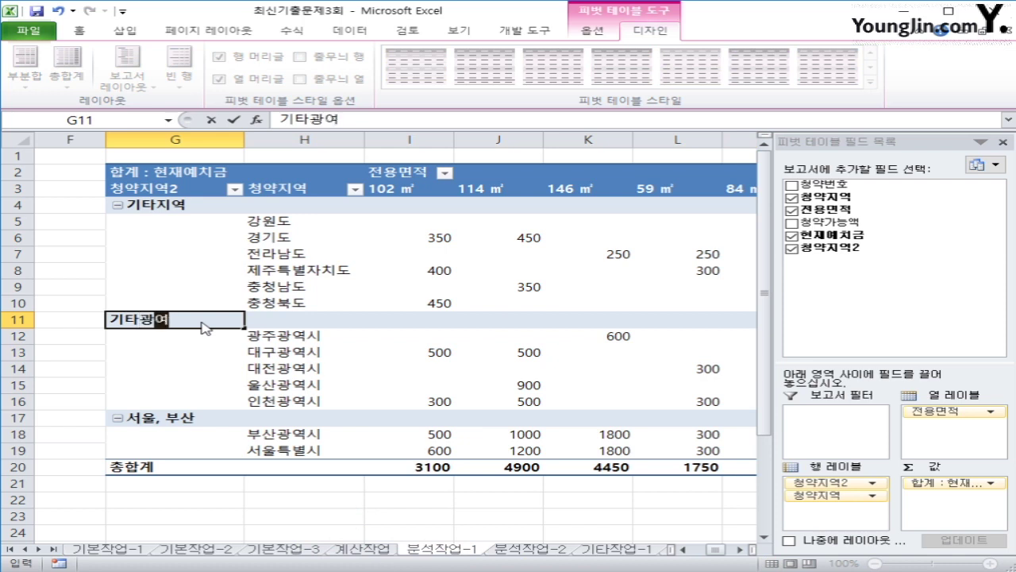
text(역시)
key(Return)
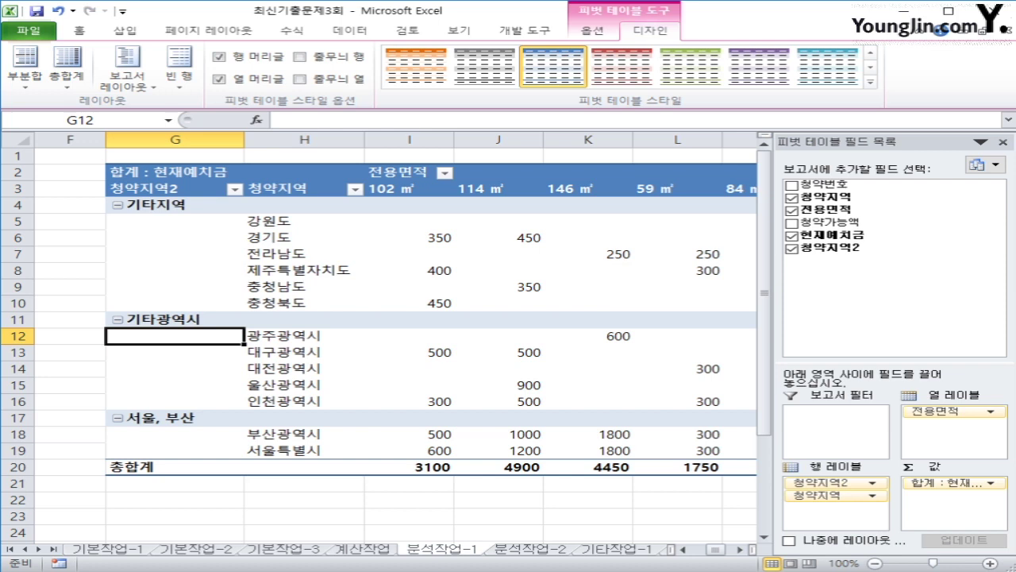
Step: Sort the 전용면적 column labels of the pivot table in descending text order
click(403, 188)
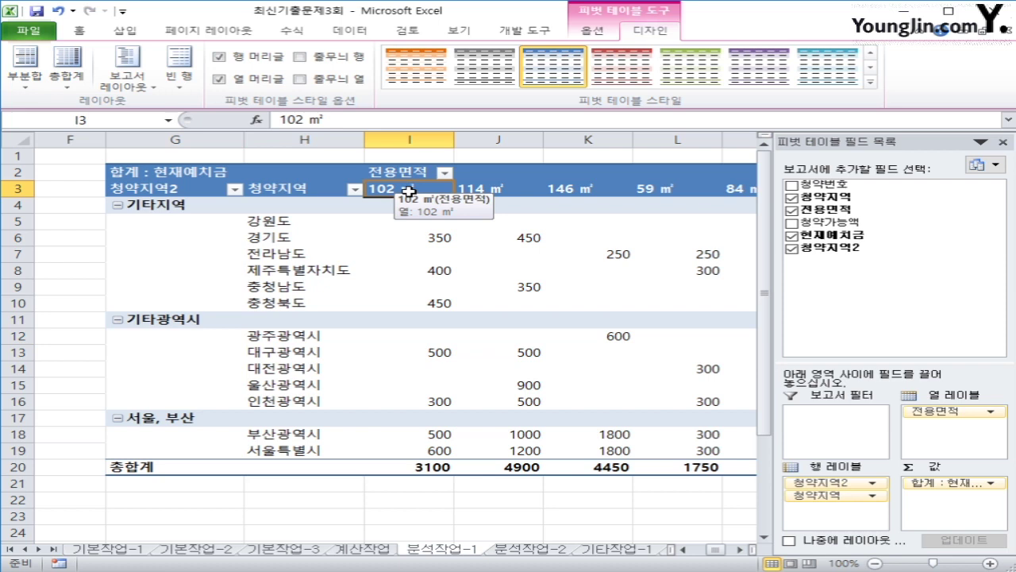
click(443, 173)
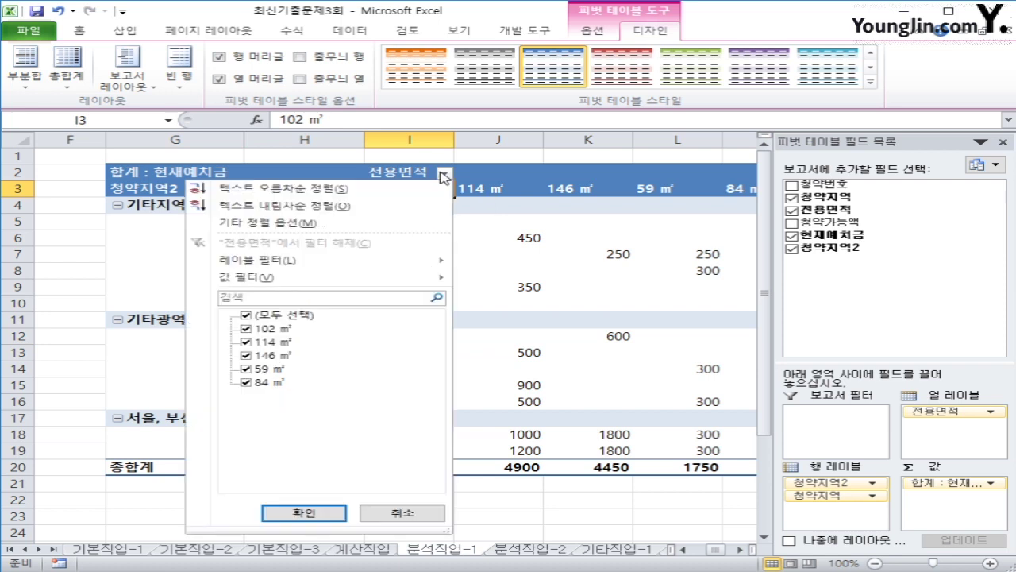
click(410, 204)
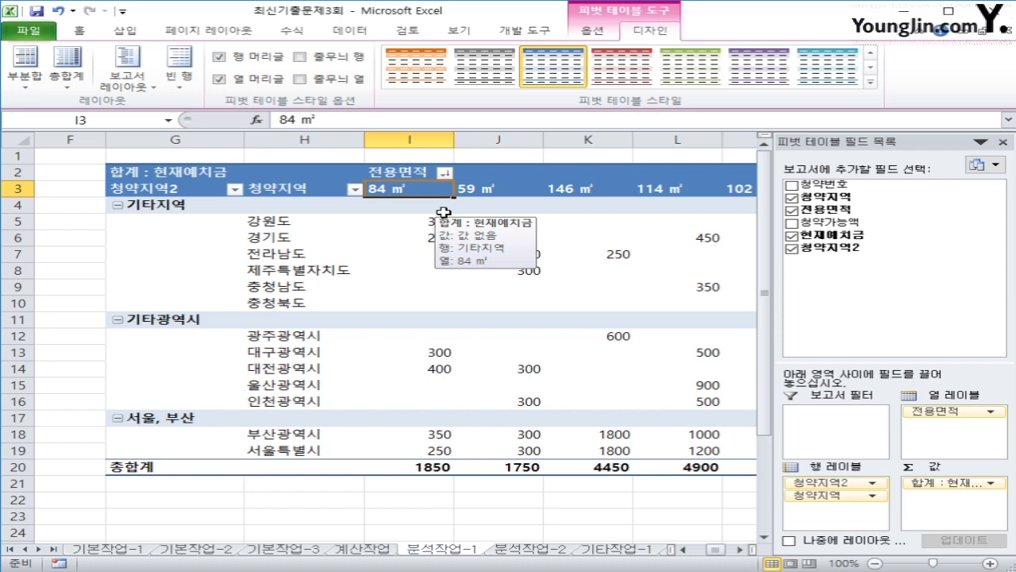
Step: Format the pivot table's 합계 : 현재예치금 value field as 숫자 with the 1000 단위 구분 기호
click(195, 172)
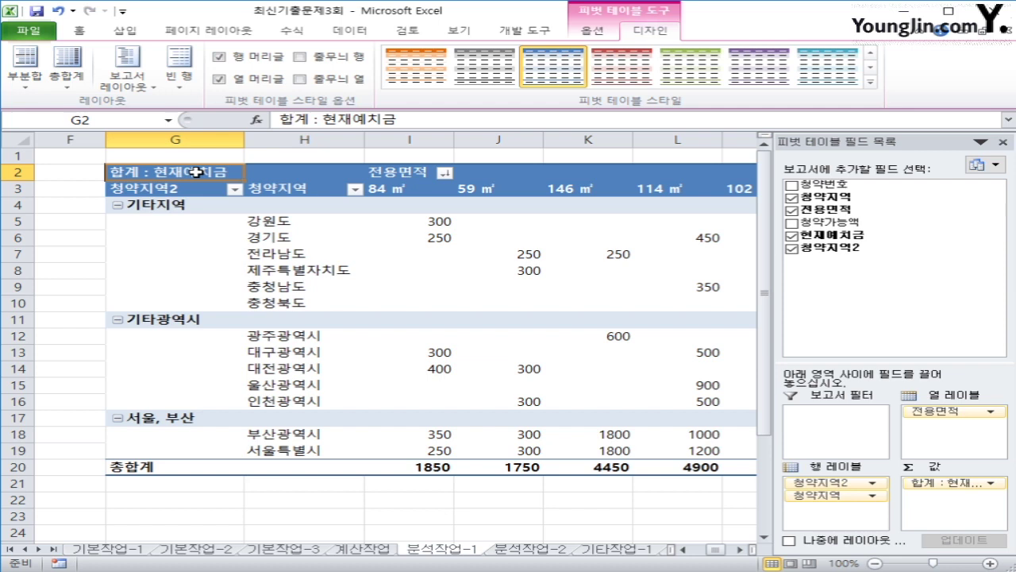
right_click(196, 172)
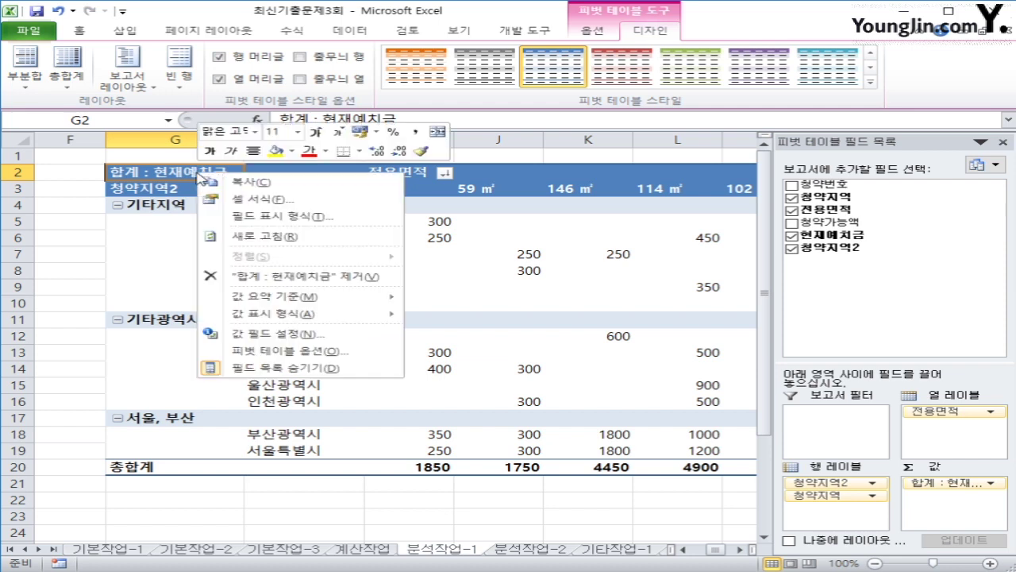
click(262, 220)
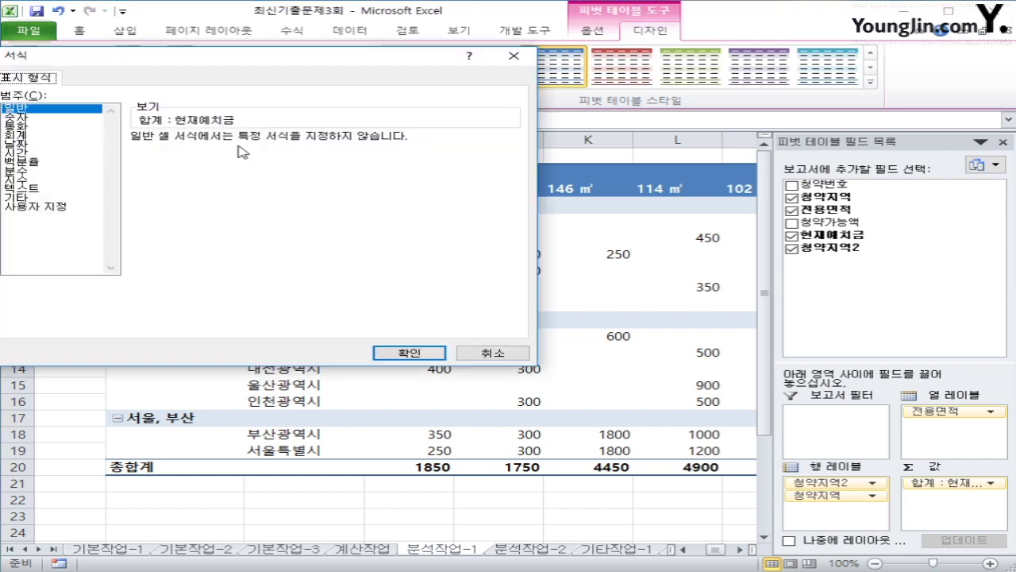
drag(223, 65, 431, 118)
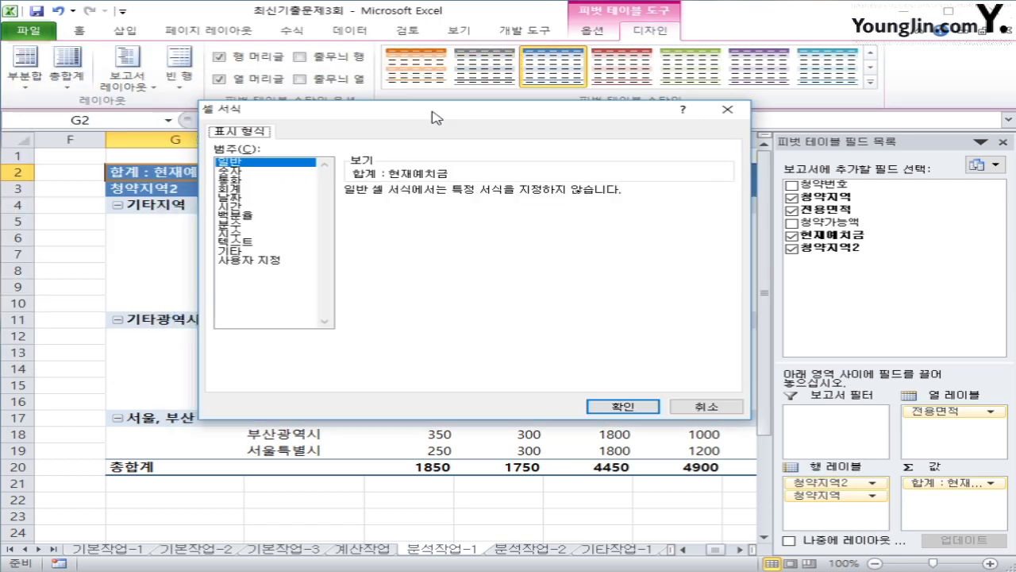
click(279, 180)
click(279, 172)
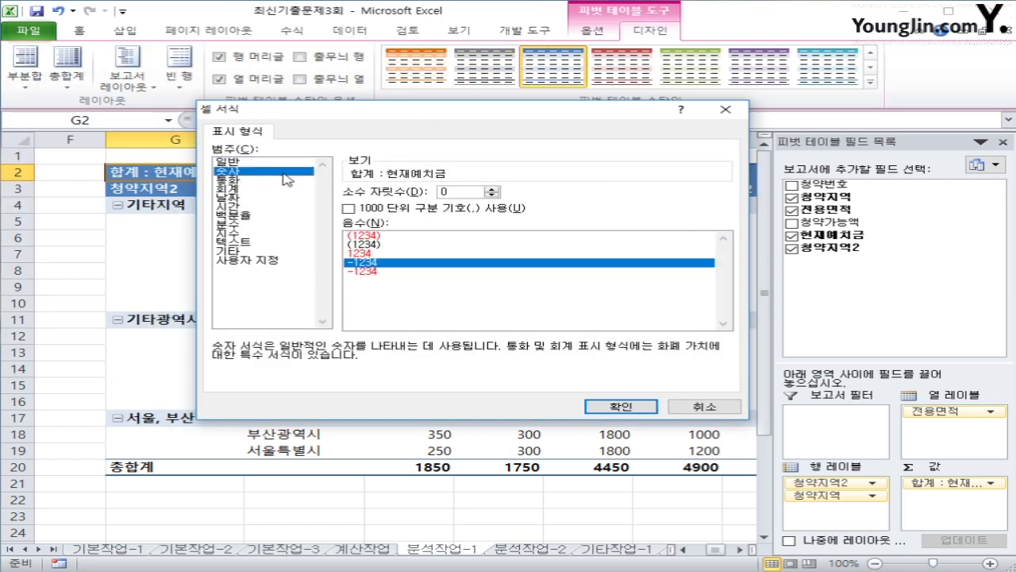
click(407, 210)
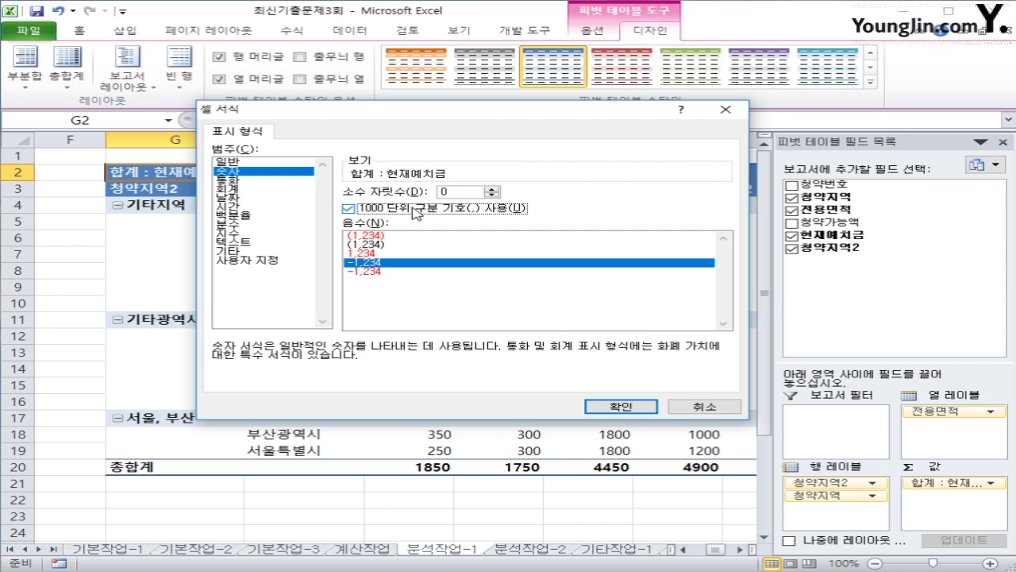
click(592, 406)
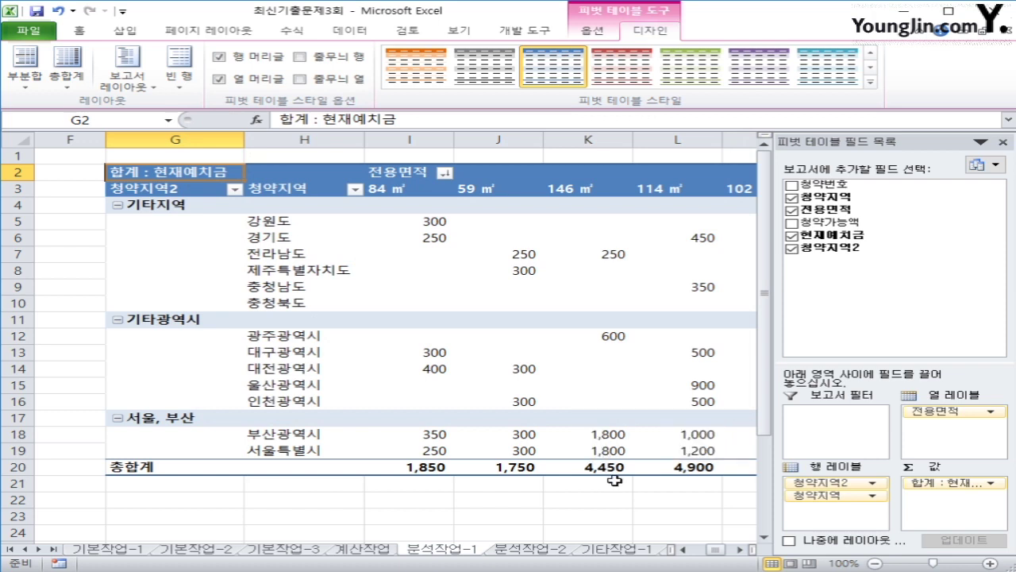
click(639, 501)
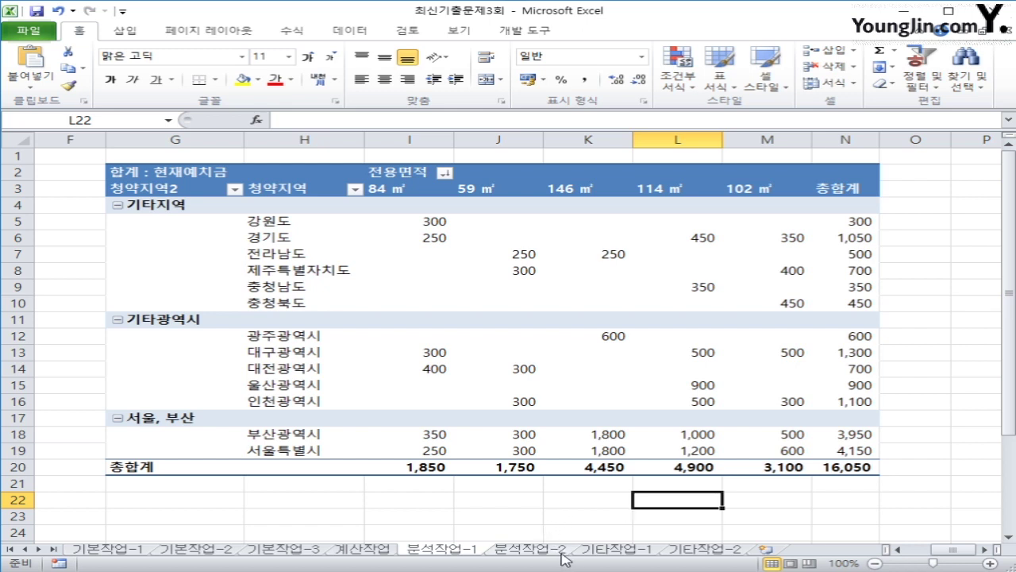
Step: Start recording a macro named 데이터표 on the 분석작업-2 sheet, stored in 현재 통합 문서
click(531, 548)
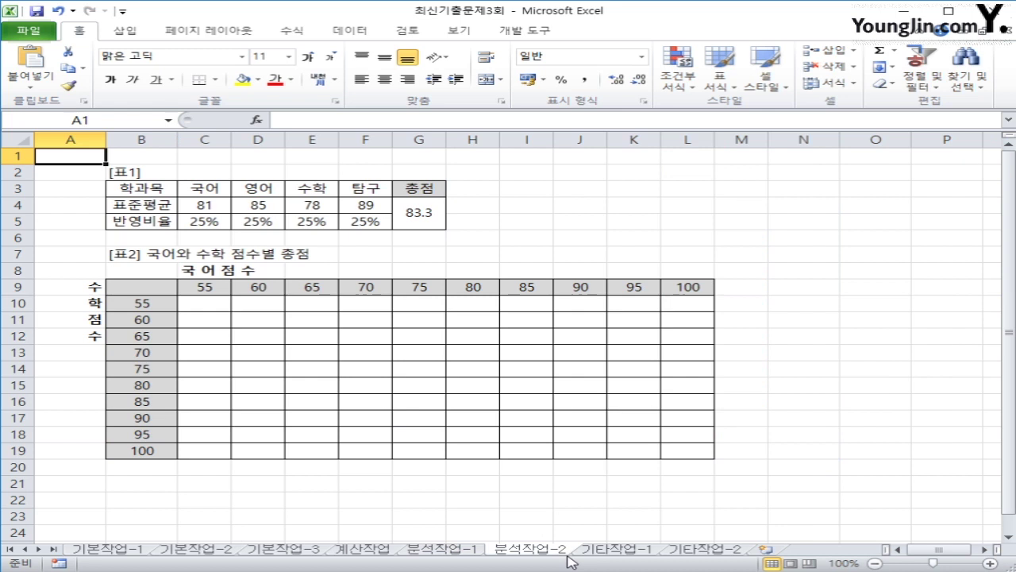
click(705, 225)
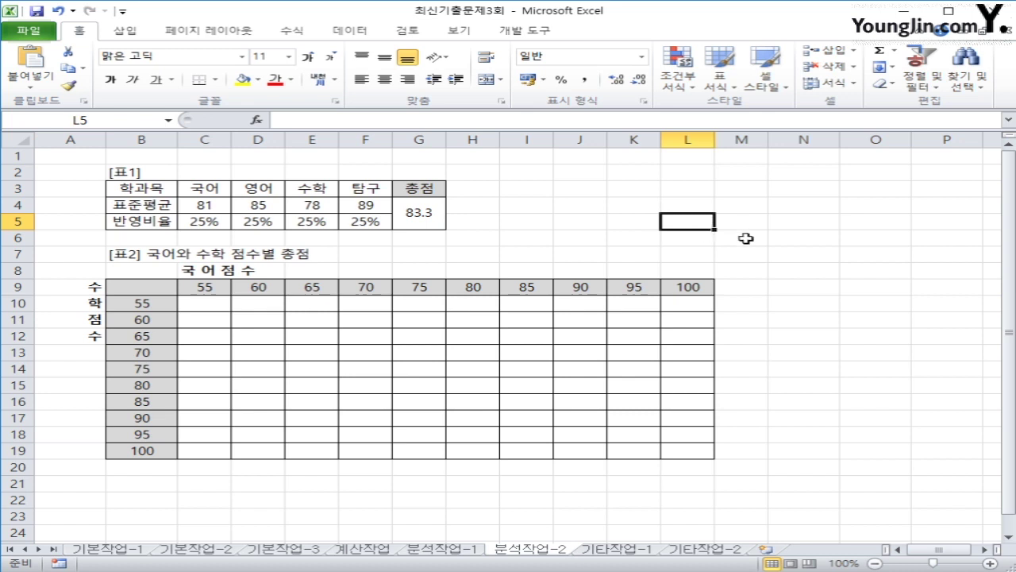
click(815, 310)
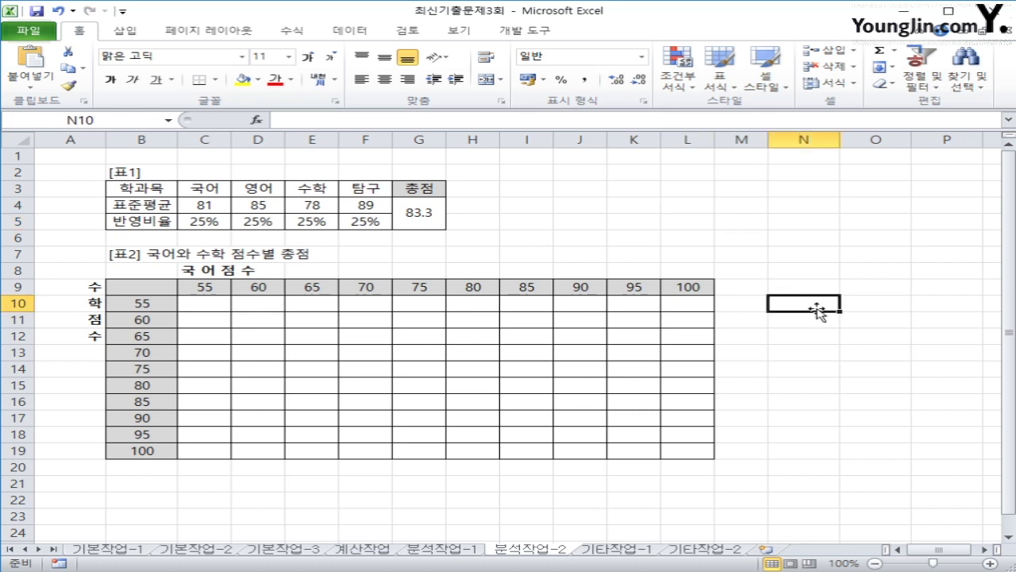
click(542, 35)
click(169, 50)
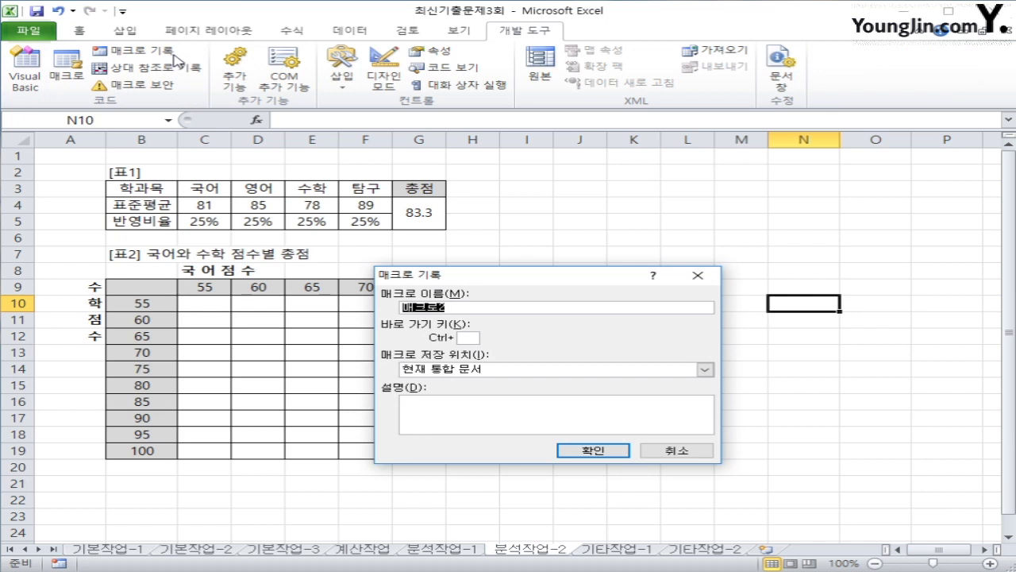
text(데이터표)
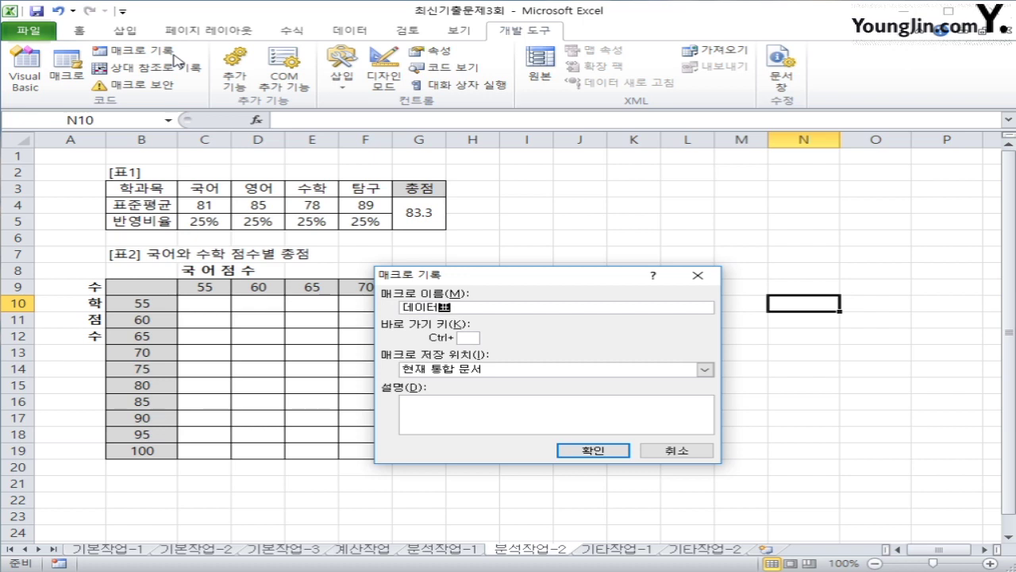
click(592, 450)
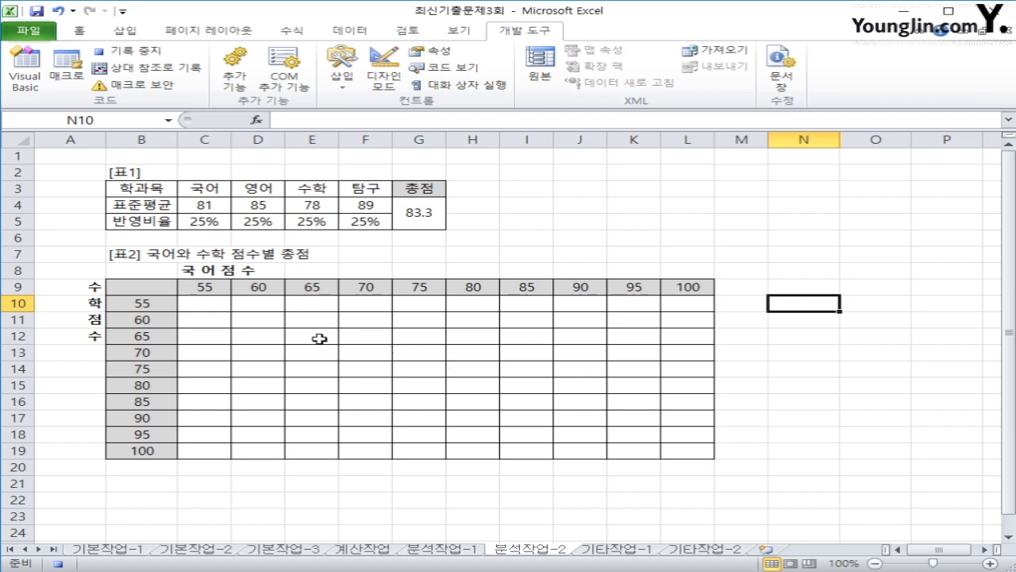
Step: Enter the 총점 formula =SUMPRODUCT(C4:F4,C5:F5) in cell B9, the corner of [표2]
click(150, 285)
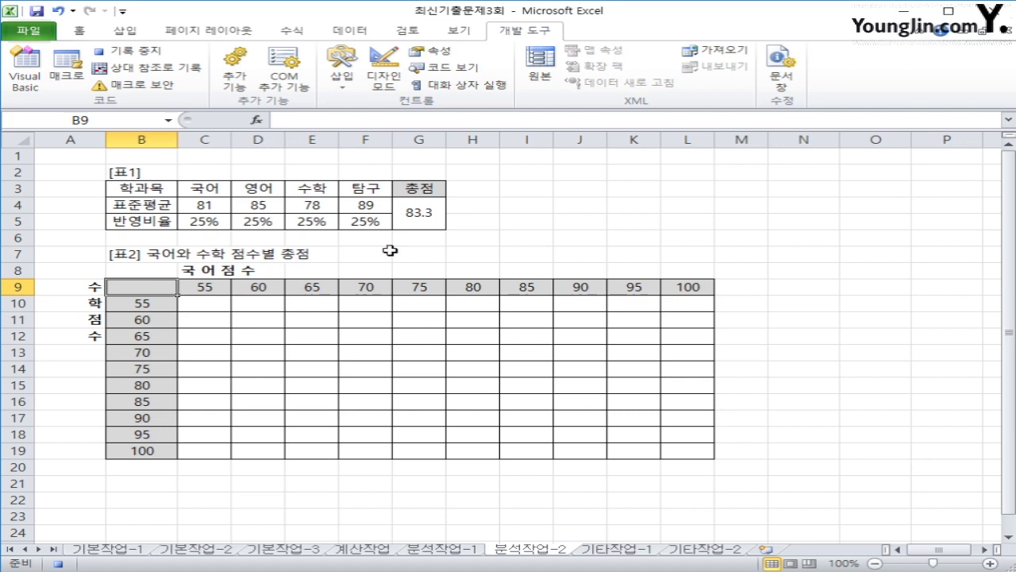
click(421, 216)
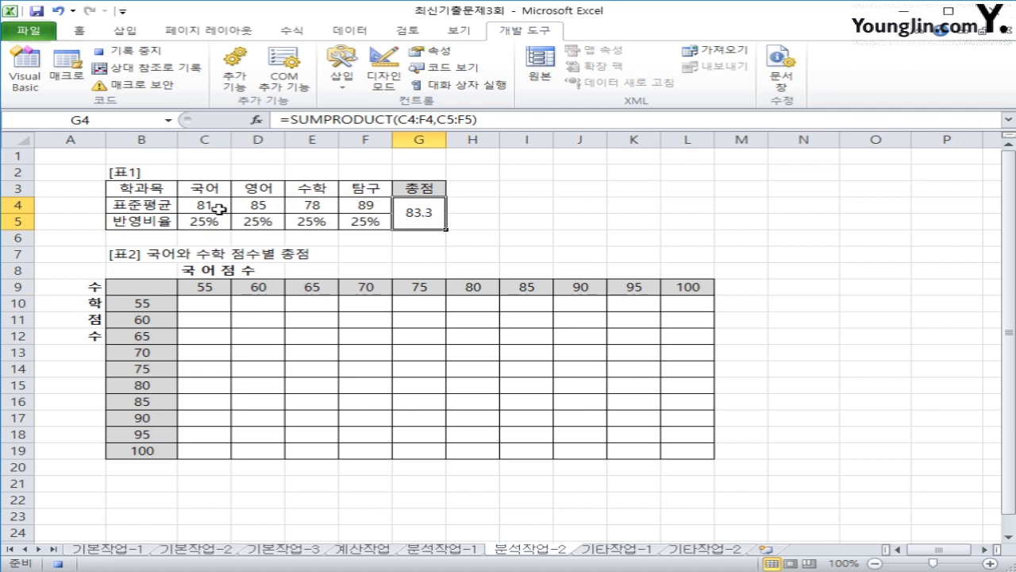
drag(195, 203, 318, 207)
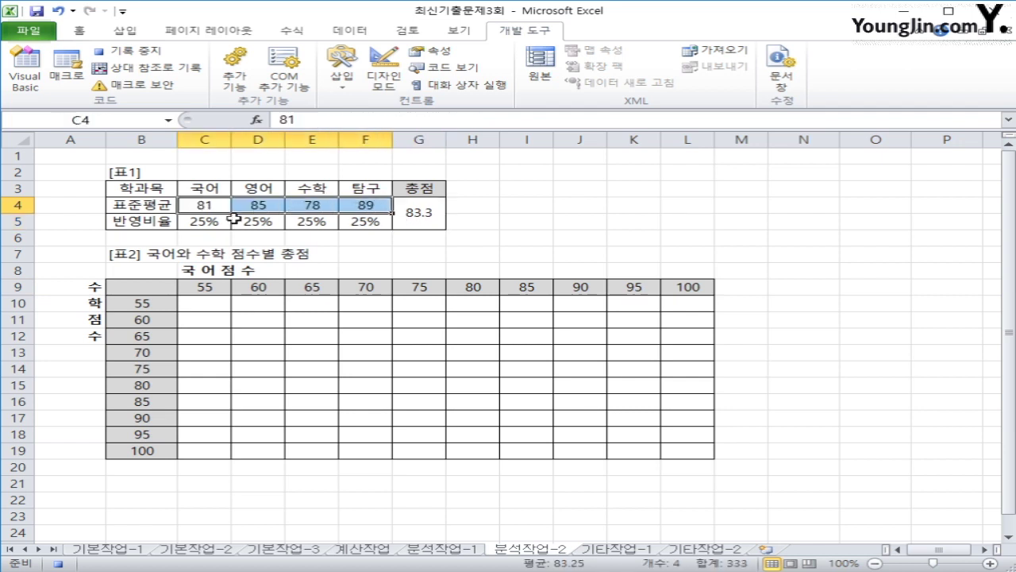
drag(222, 222, 349, 229)
click(157, 283)
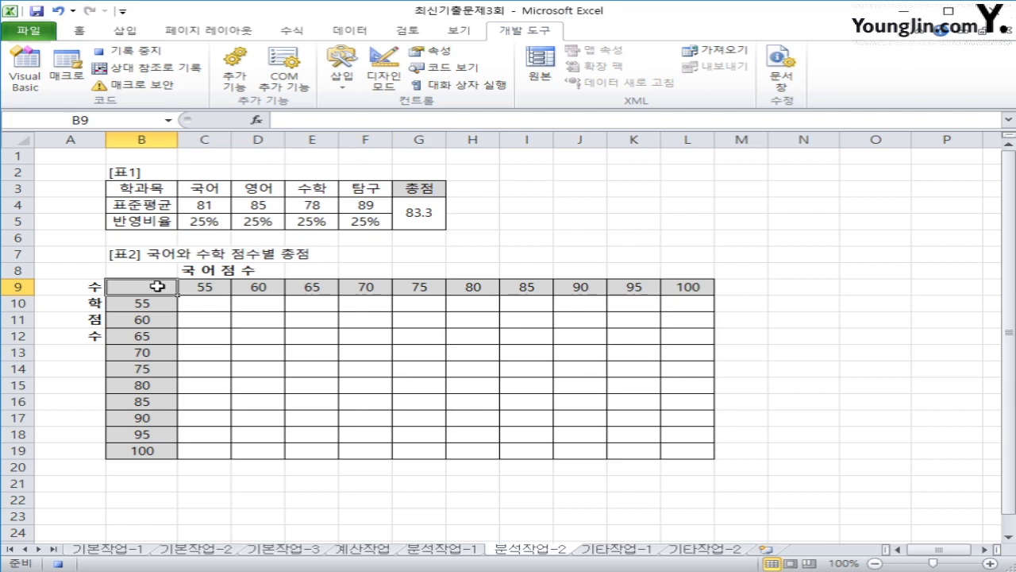
text(=녀)
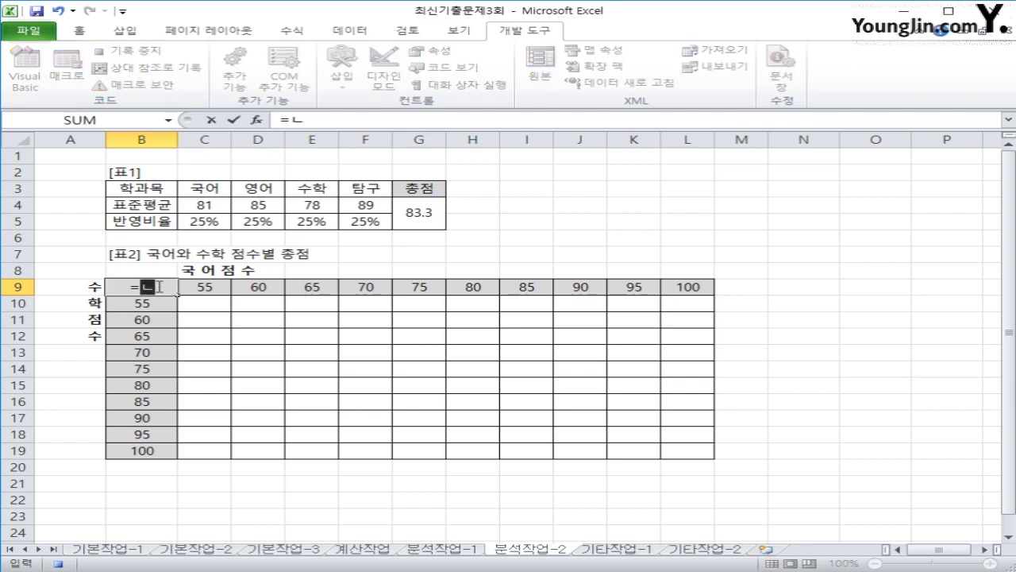
key(BackSpace)
key(BackSpace)
text(sump)
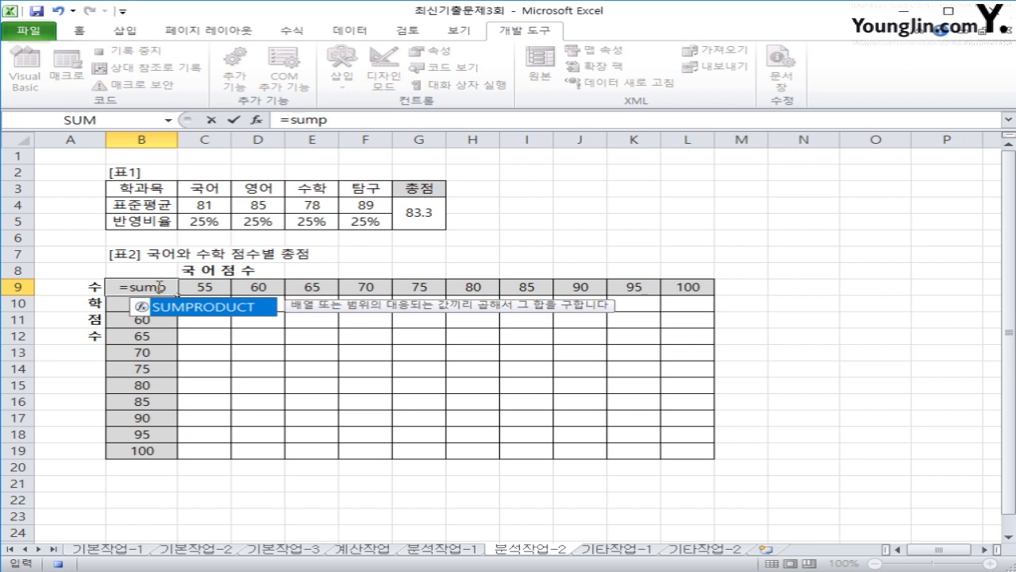
key(Tab)
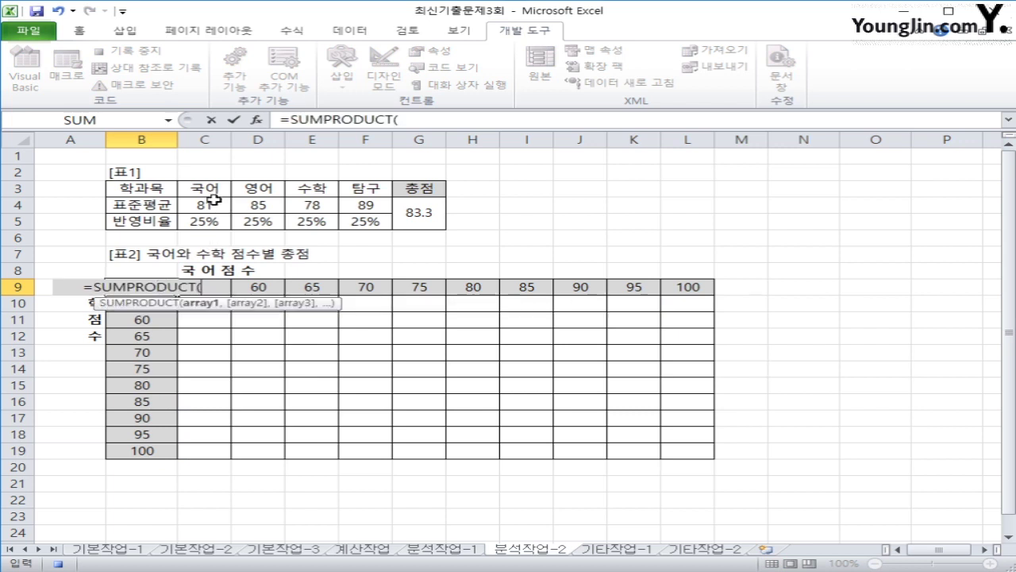
click(214, 202)
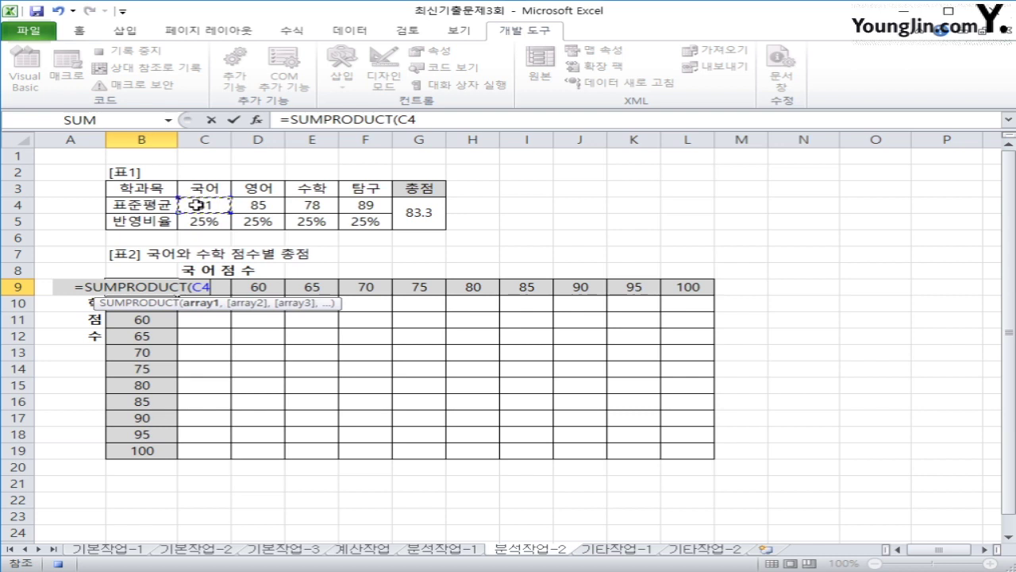
drag(206, 206, 346, 203)
text(,)
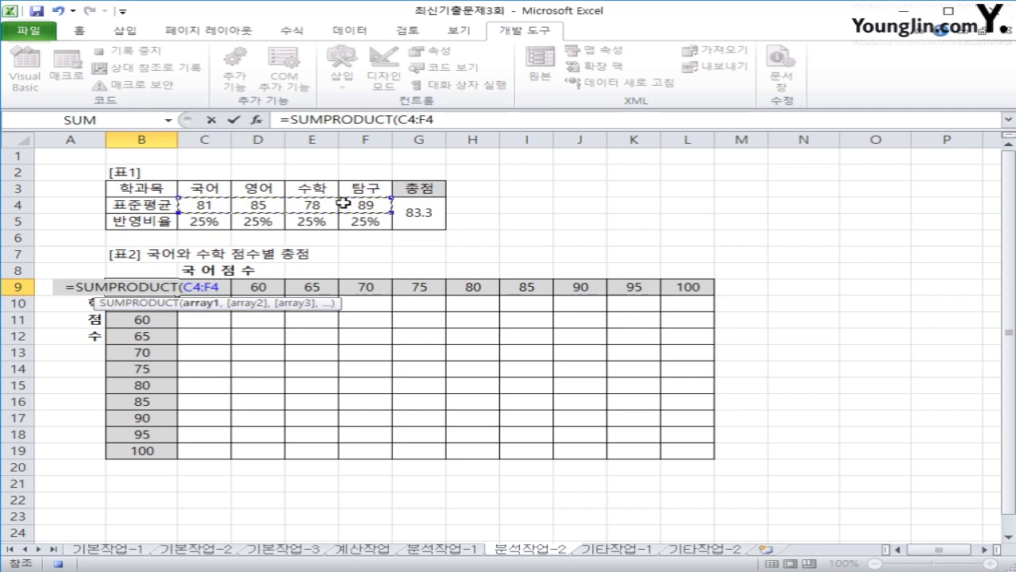
click(193, 224)
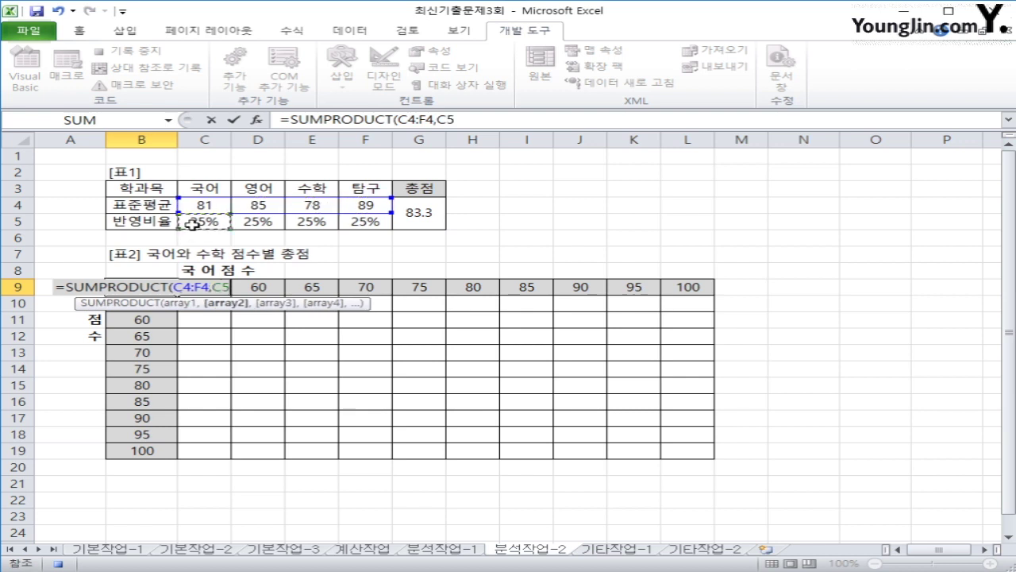
drag(193, 224, 372, 225)
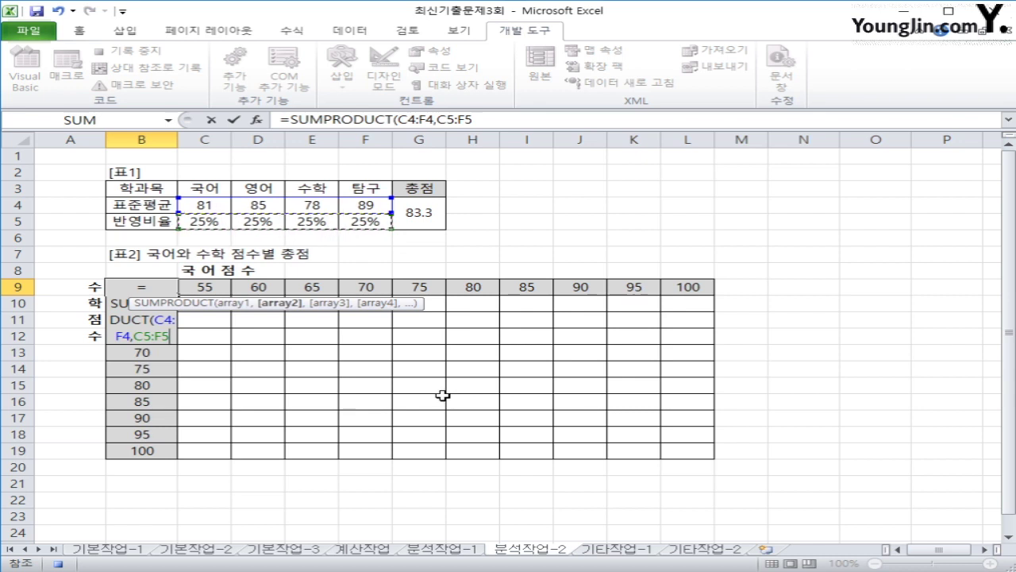
text())
key(Return)
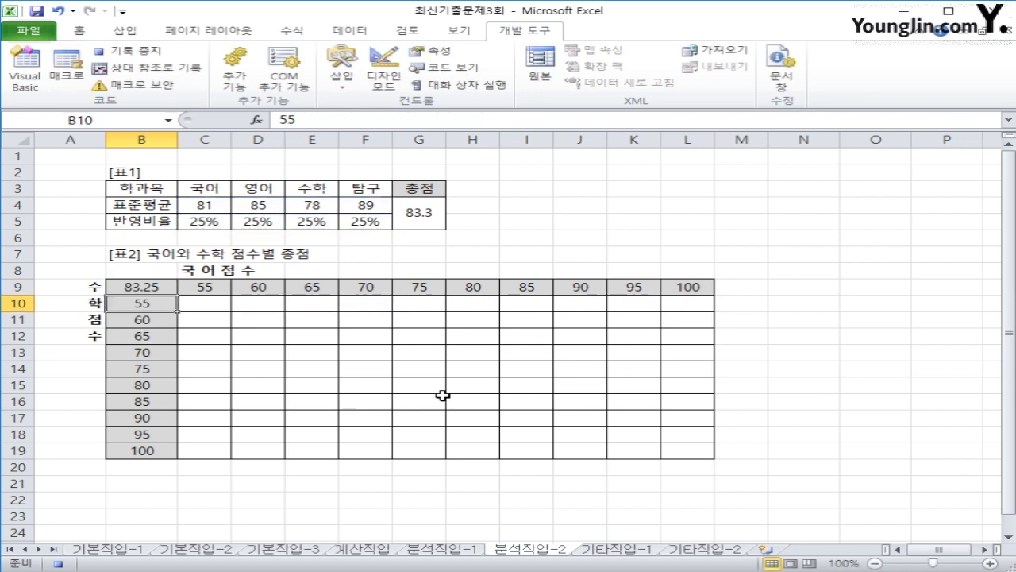
Step: Create a what-if data table over B9:L19 with $C$4 as row input cell and $E$4 as column input cell
click(208, 288)
click(146, 304)
click(150, 289)
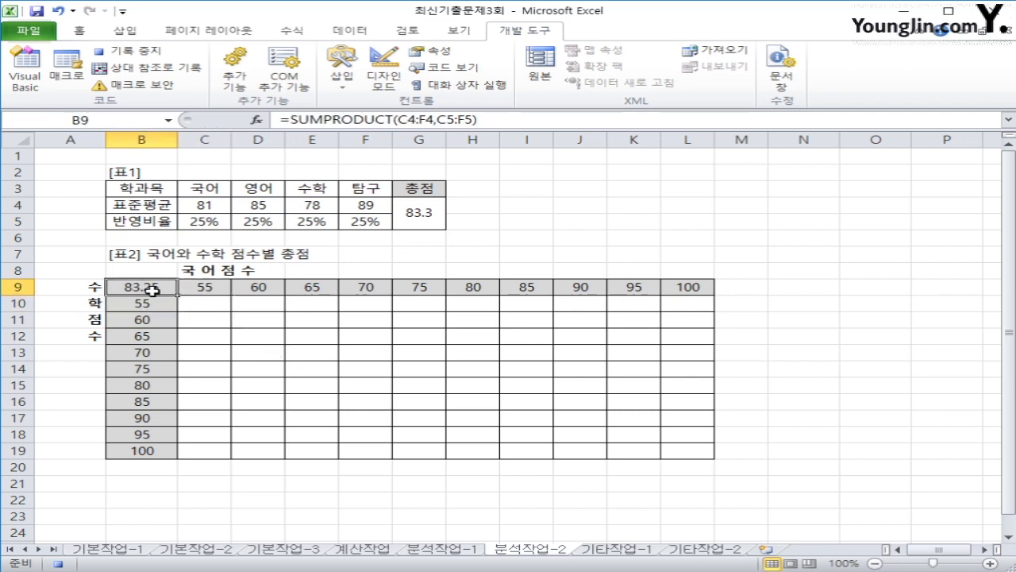
drag(151, 290, 678, 454)
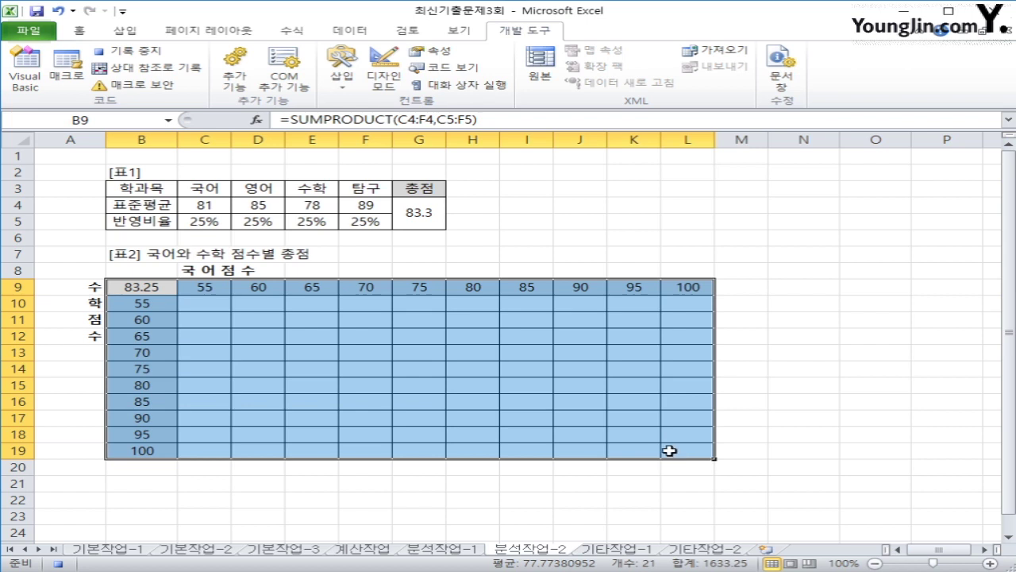
click(361, 32)
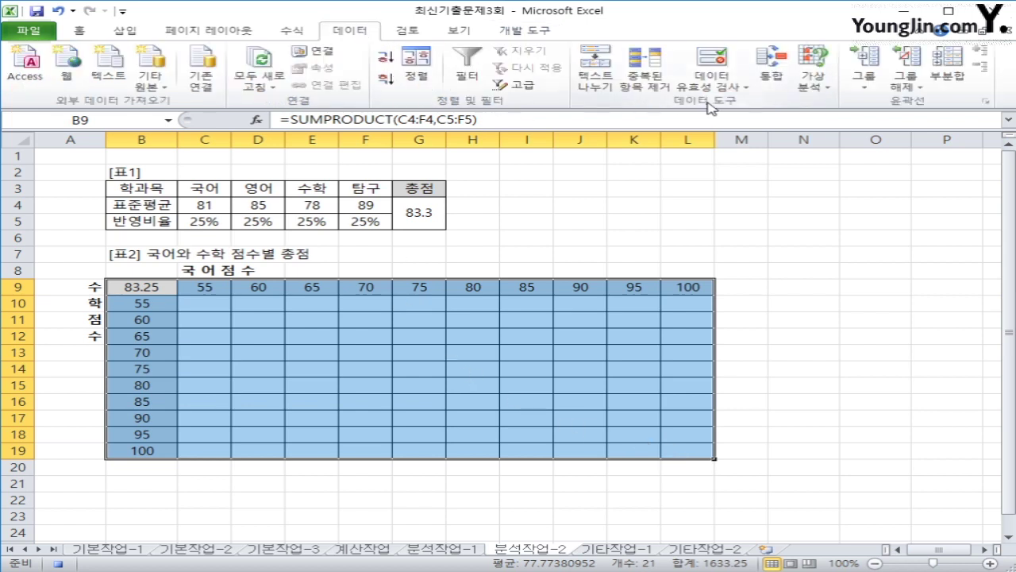
click(822, 81)
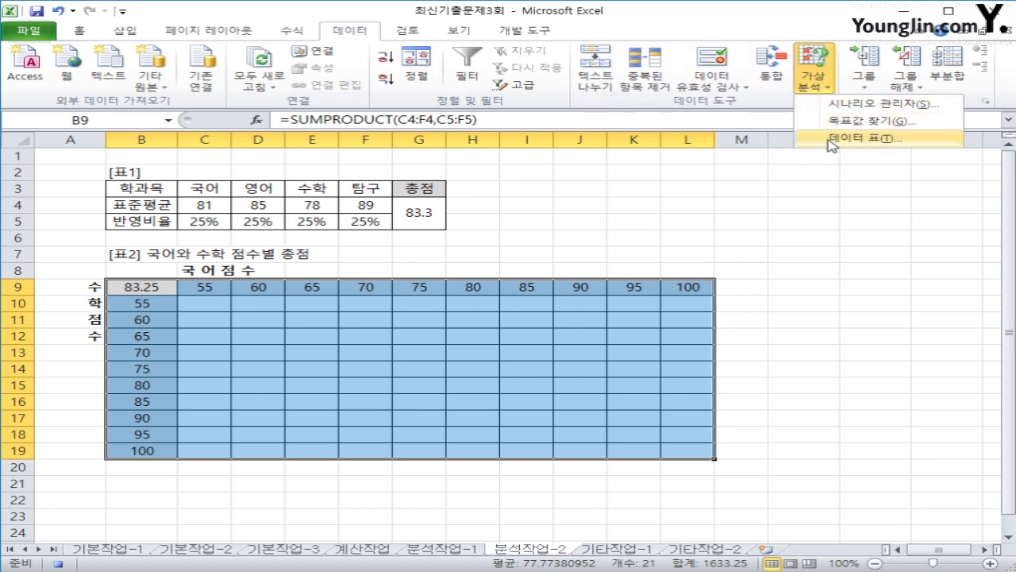
click(830, 140)
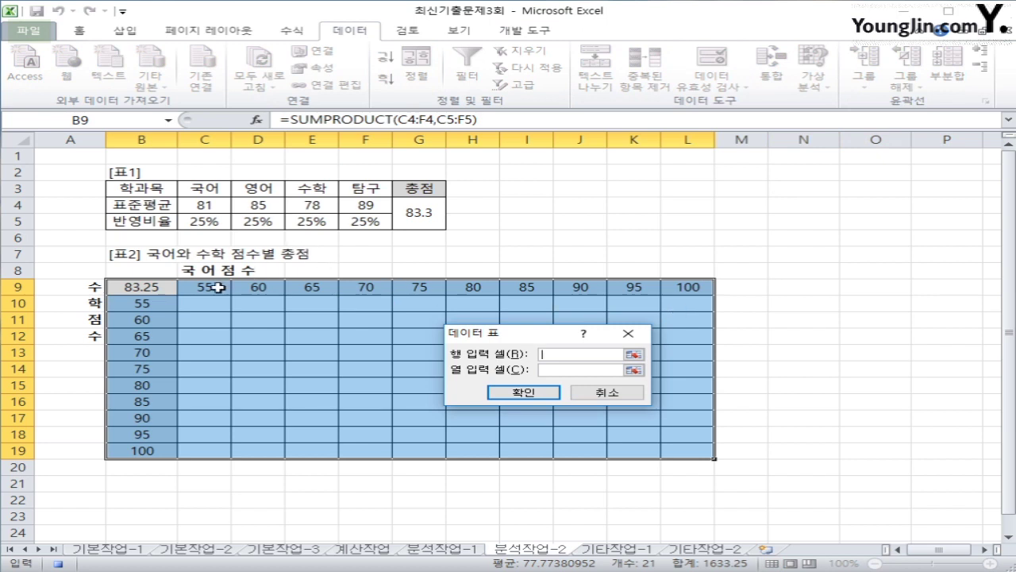
click(207, 209)
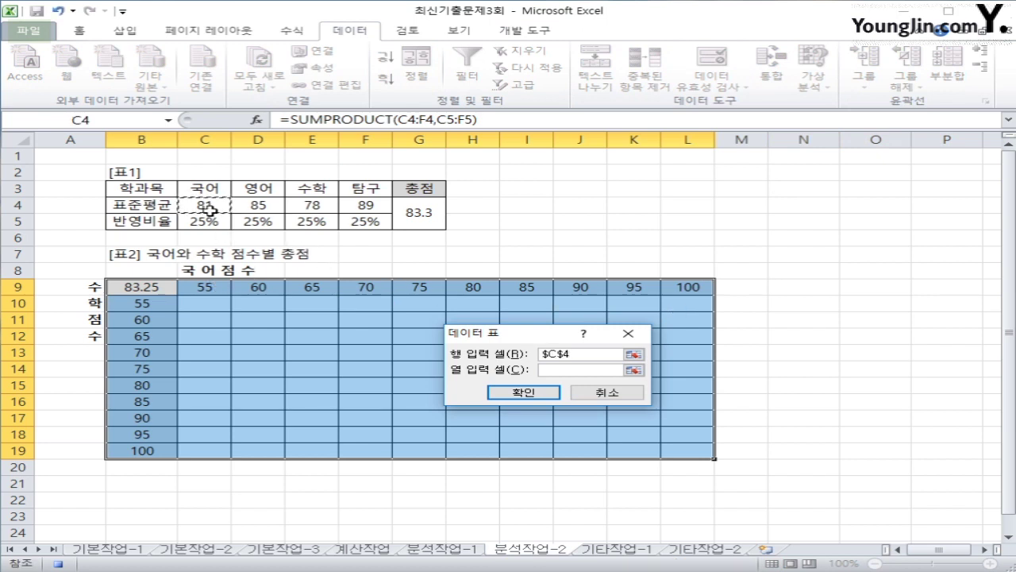
click(542, 370)
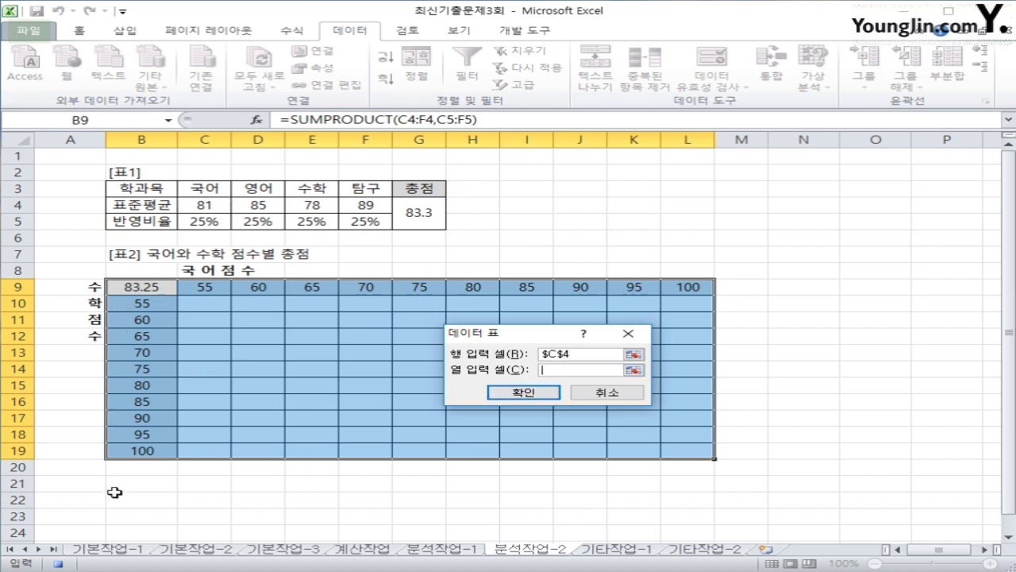
click(314, 212)
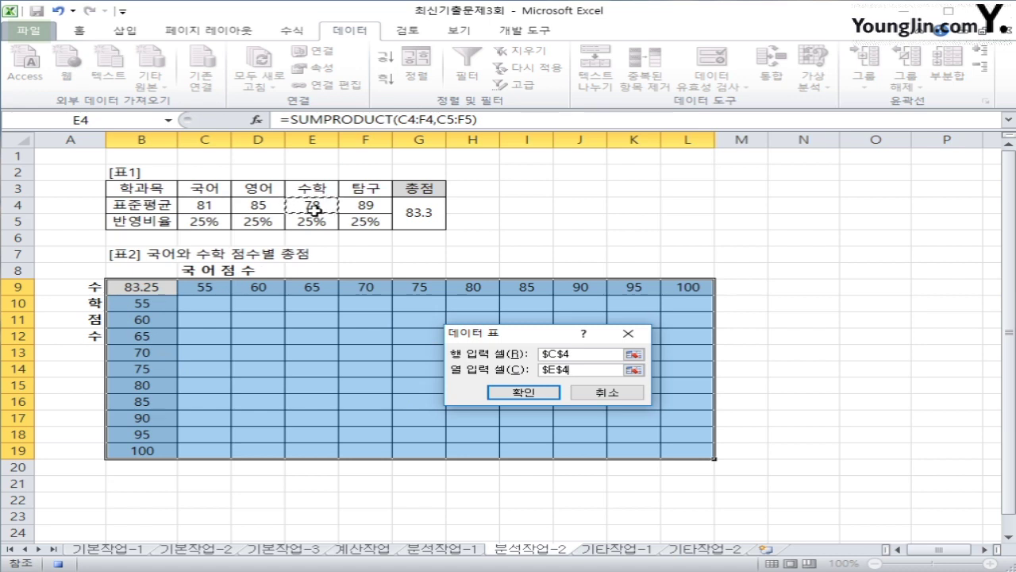
click(509, 393)
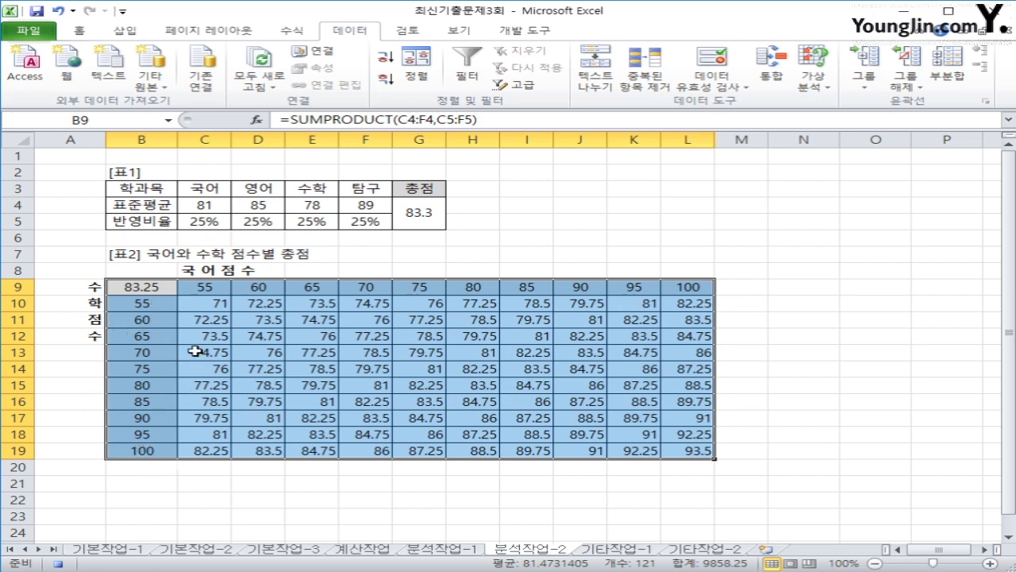
Step: Finish the data table macro by selecting cell L19 and stopping the recording
click(679, 449)
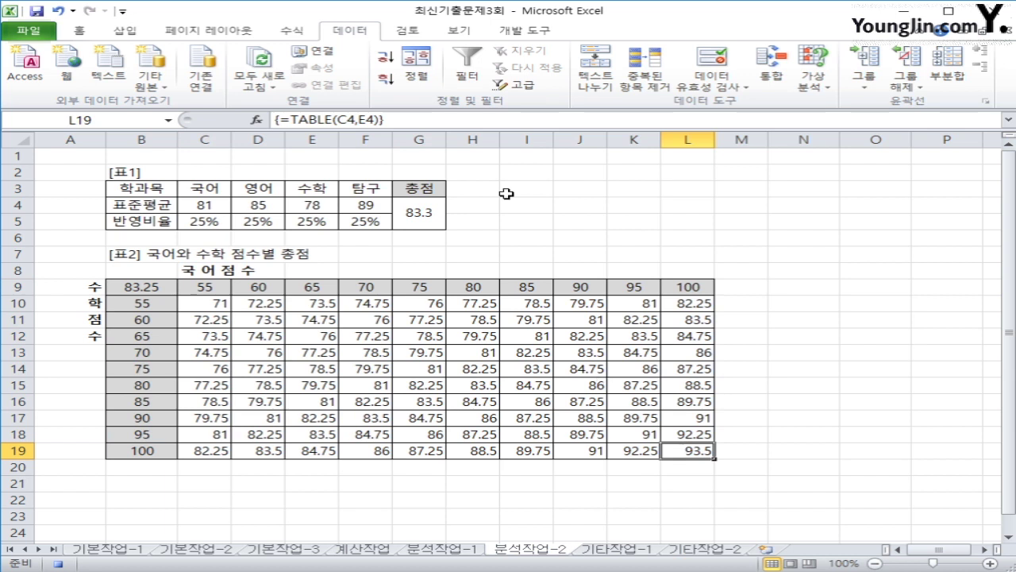
click(537, 40)
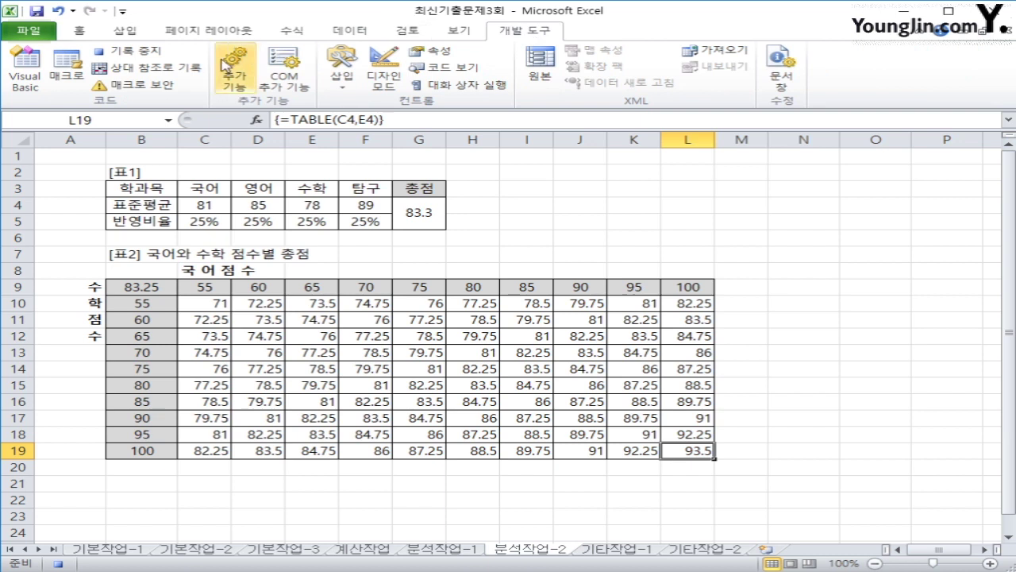
click(161, 57)
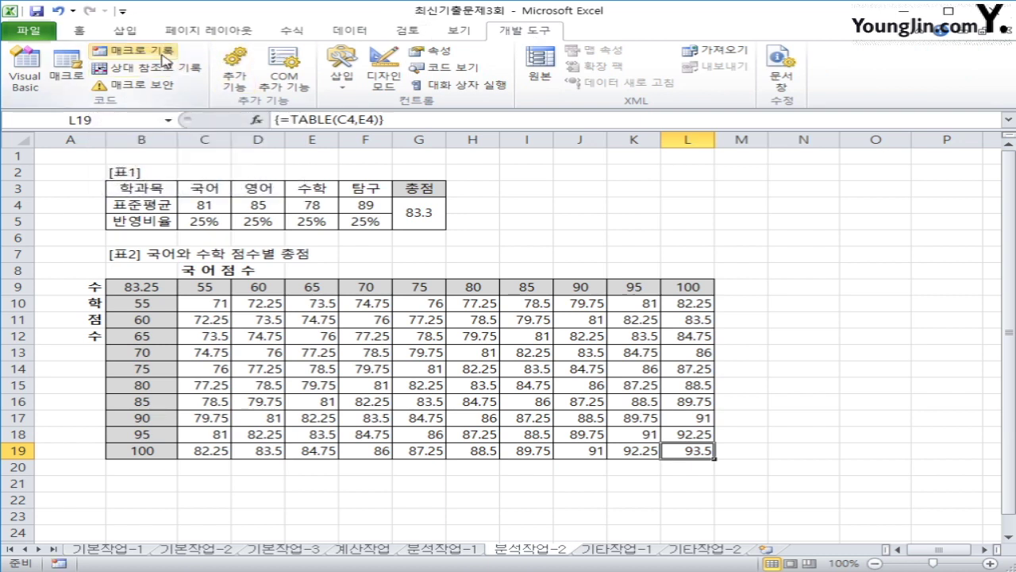
click(828, 401)
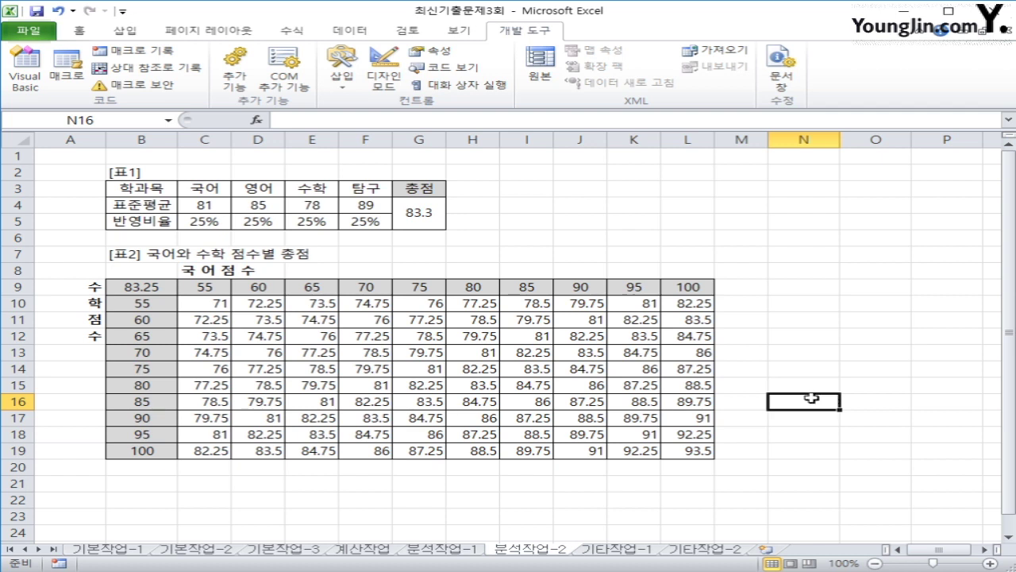
Step: Insert a 빗면 (bevel) basic shape over cells I3:K5, about 1.75 cm high and 4.29 cm wide
click(127, 30)
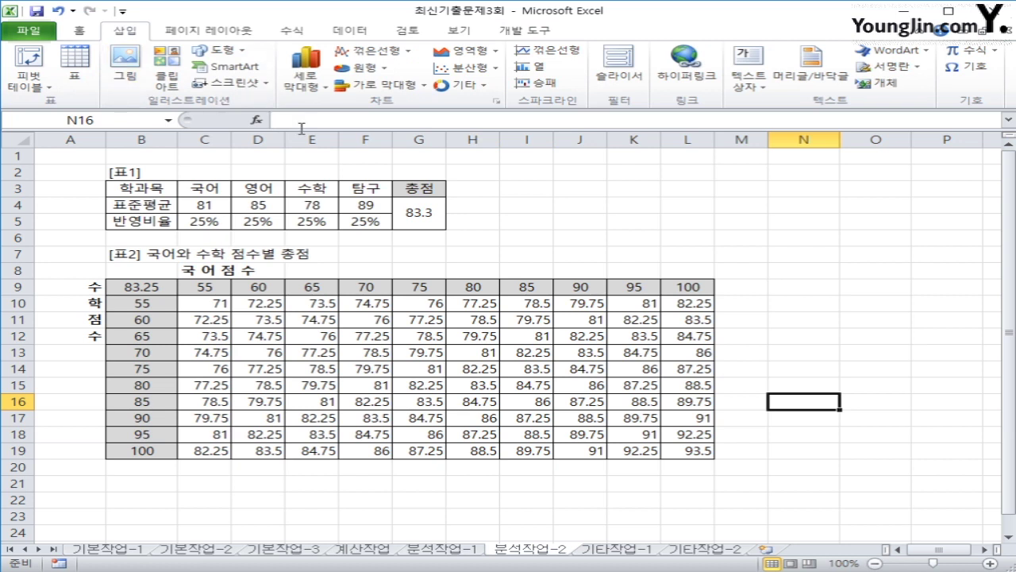
click(224, 51)
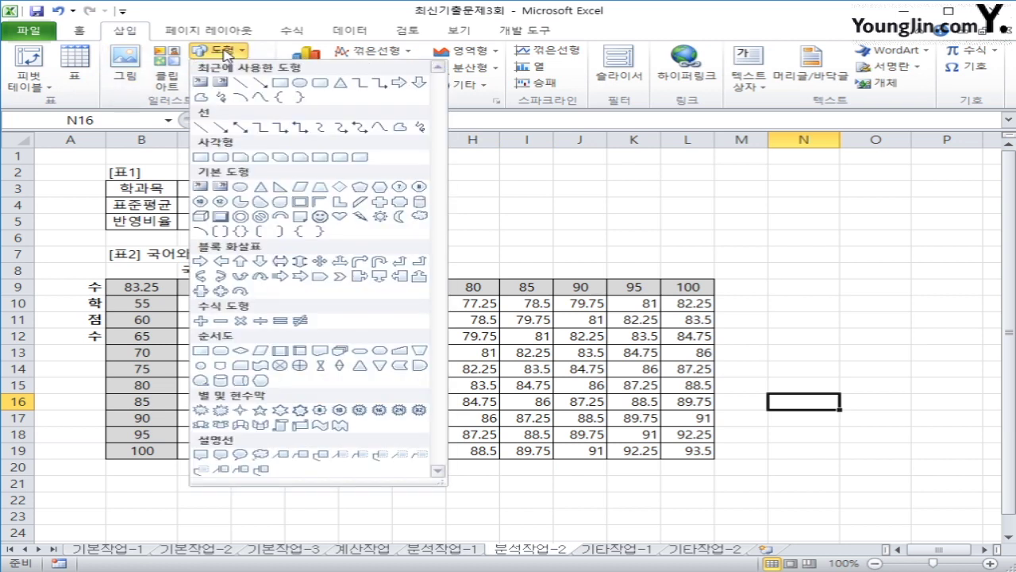
click(223, 220)
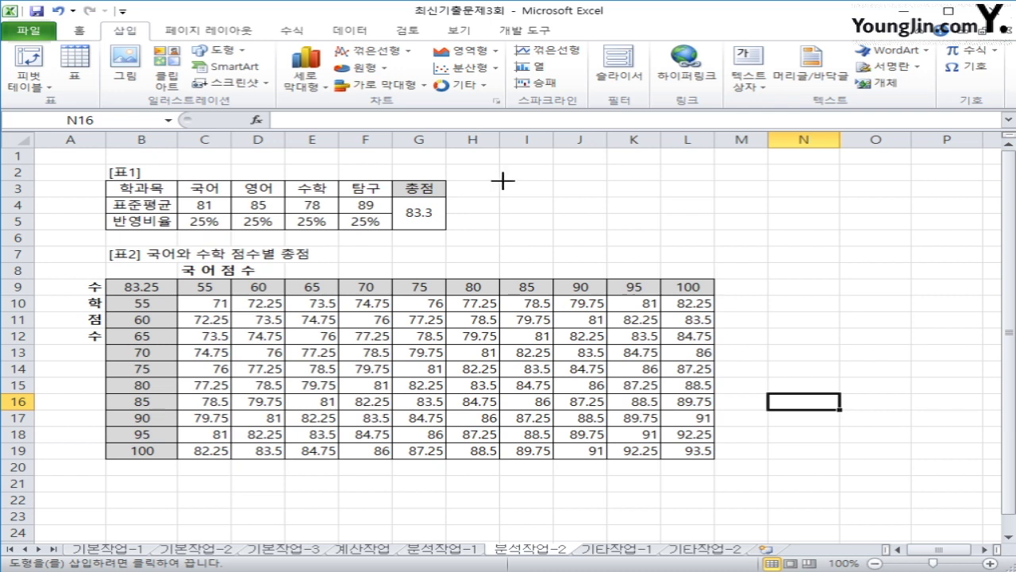
mouse_move(499, 181)
mouse_down()
mouse_move(603, 210)
mouse_move(655, 207)
mouse_move(662, 229)
mouse_up()
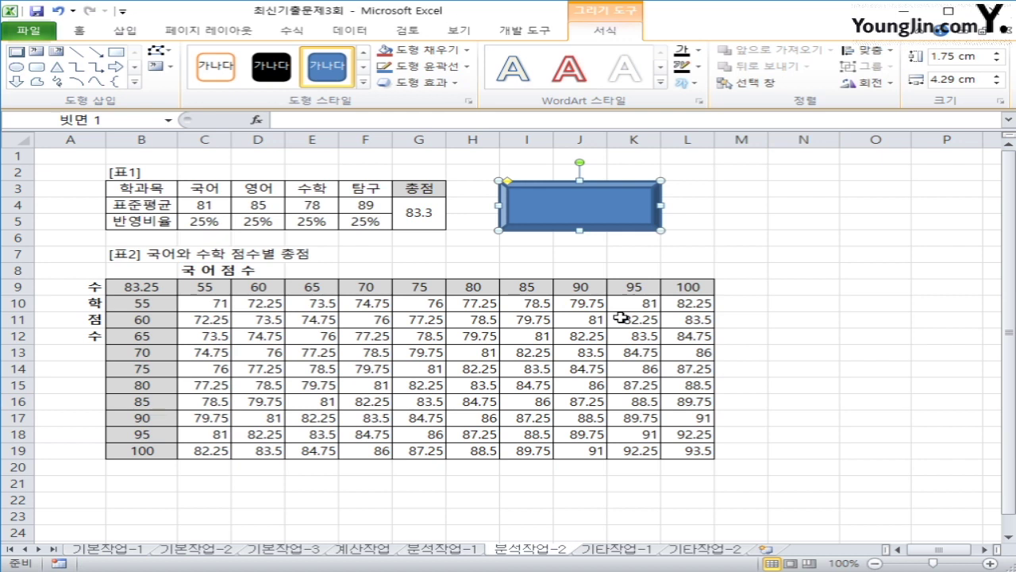
Step: Label the bevel shape with the text 데이터 표 실행 and center the text vertically and horizontally
text(epd)
text(데이터)
text( 표ㅅ)
text(해)
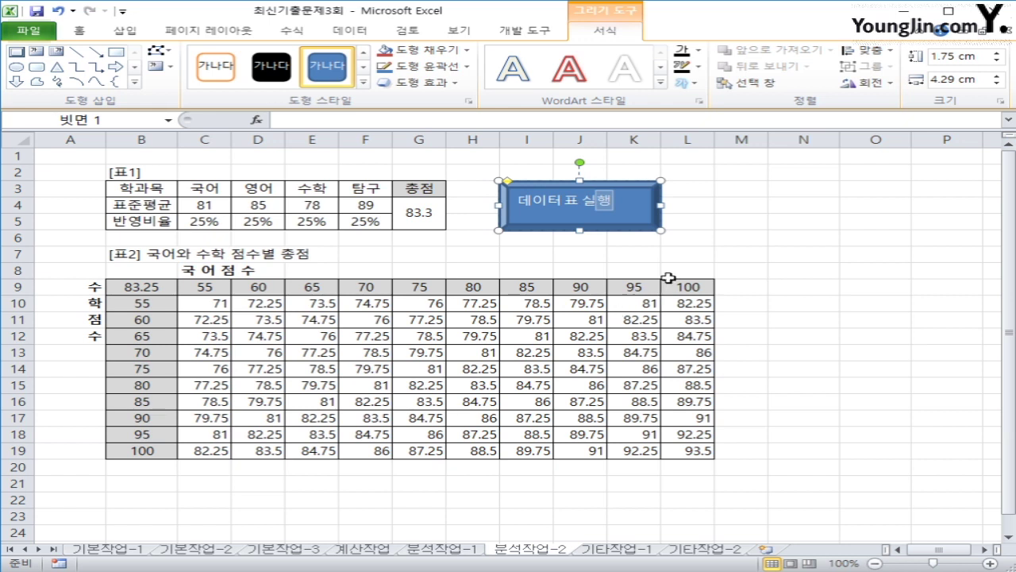
click(643, 198)
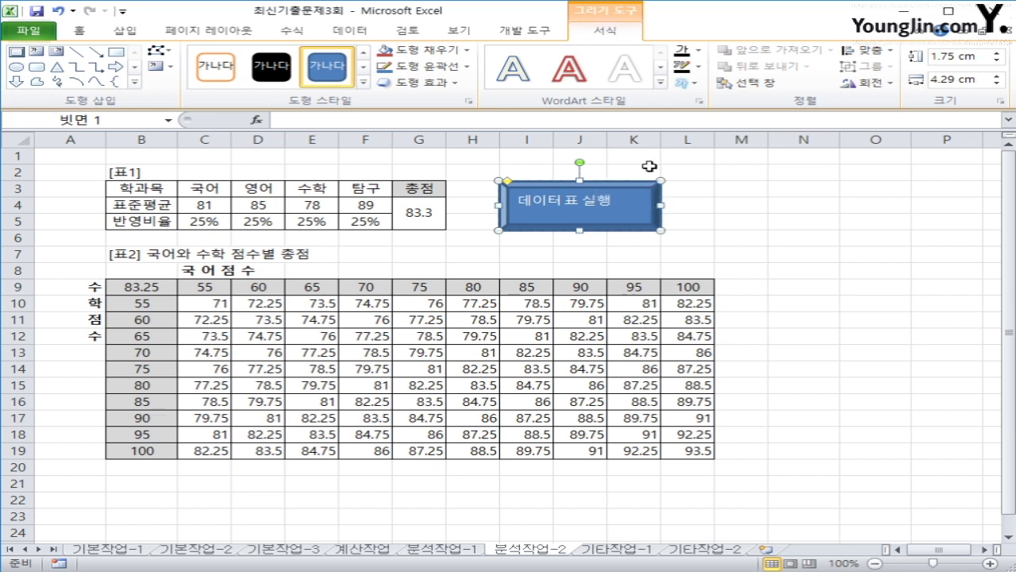
click(83, 30)
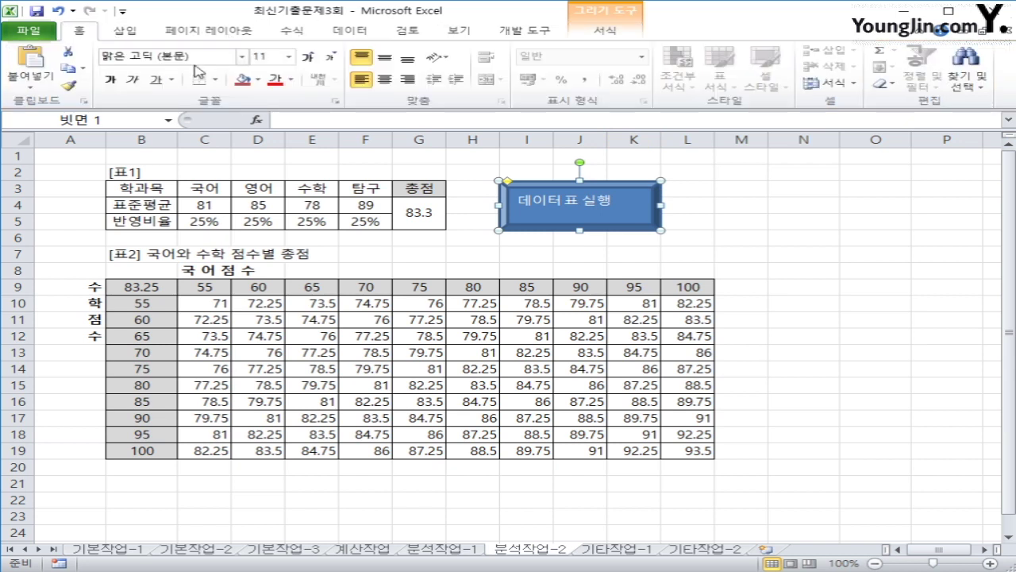
click(386, 57)
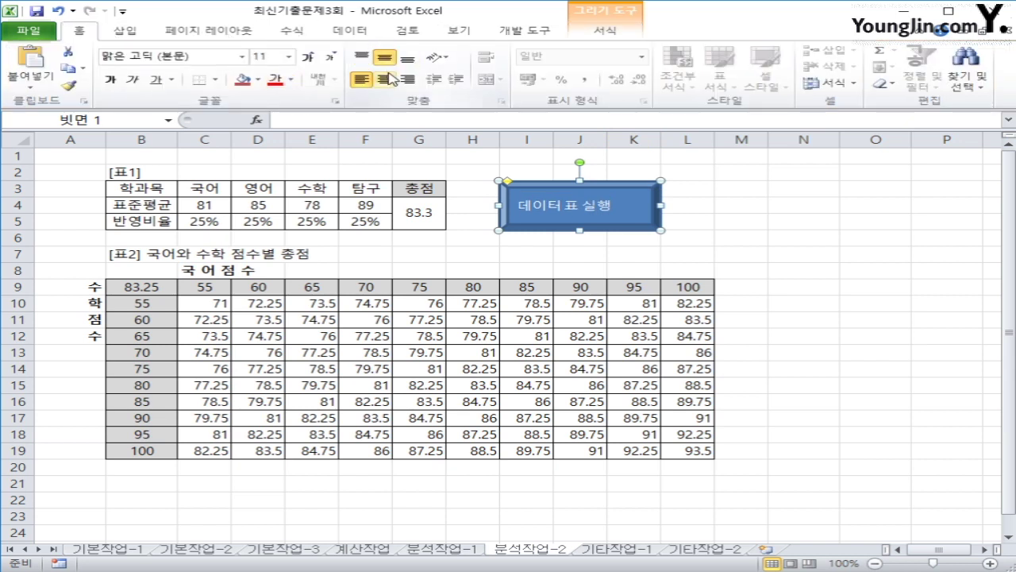
click(387, 79)
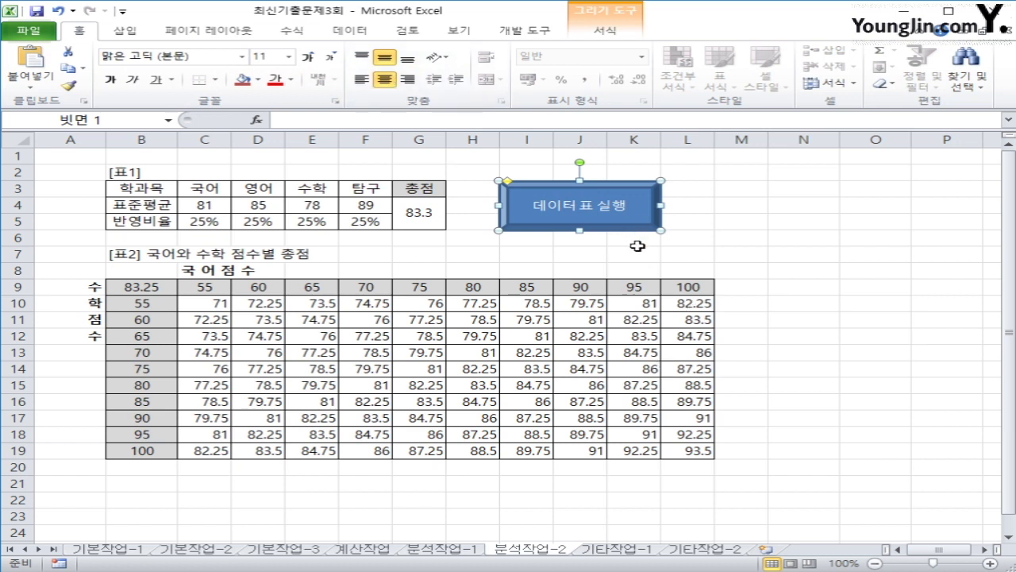
Step: Assign the 데이터표 macro to the bevel shape and deselect the shape
right_click(639, 195)
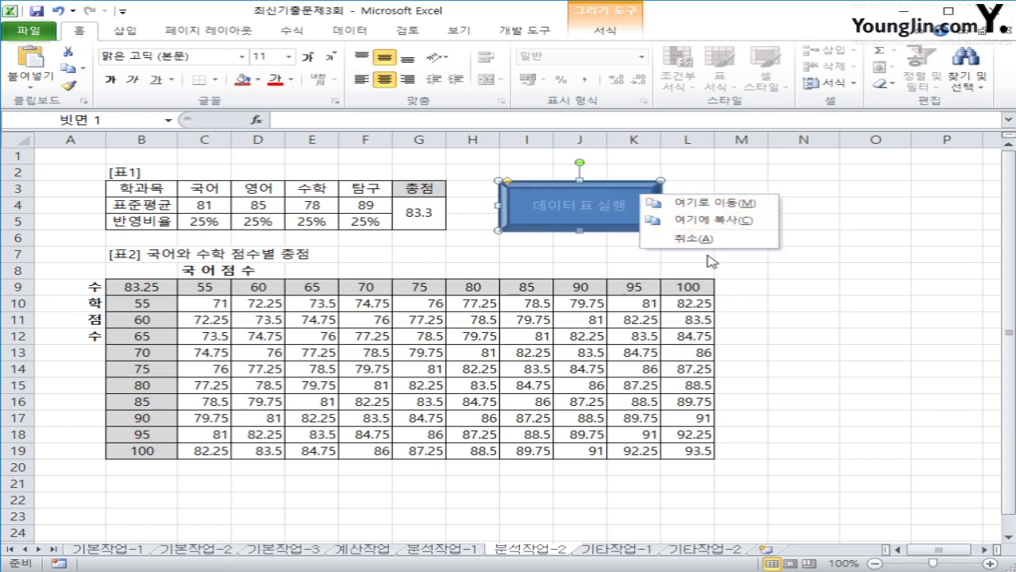
click(636, 171)
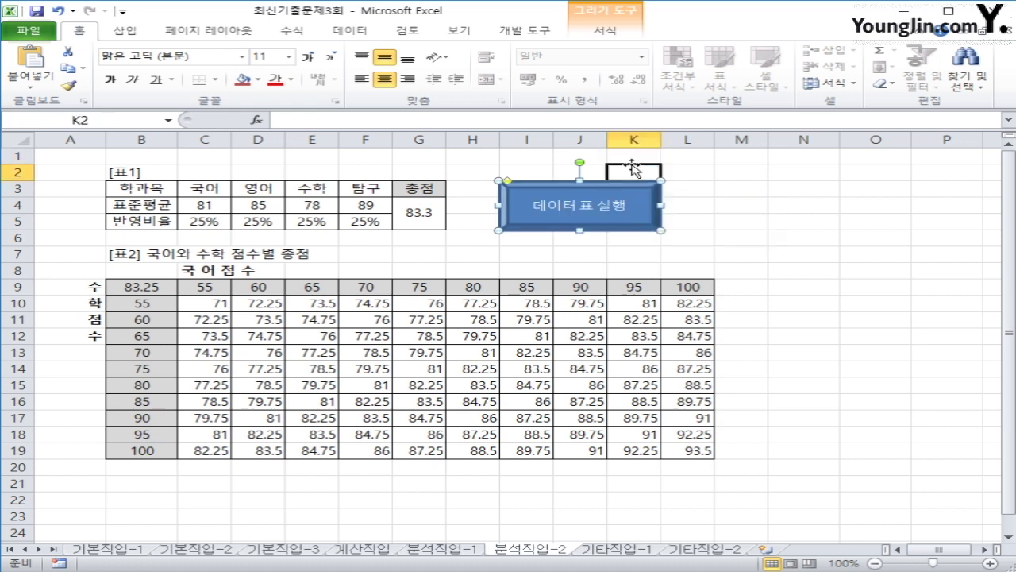
click(621, 188)
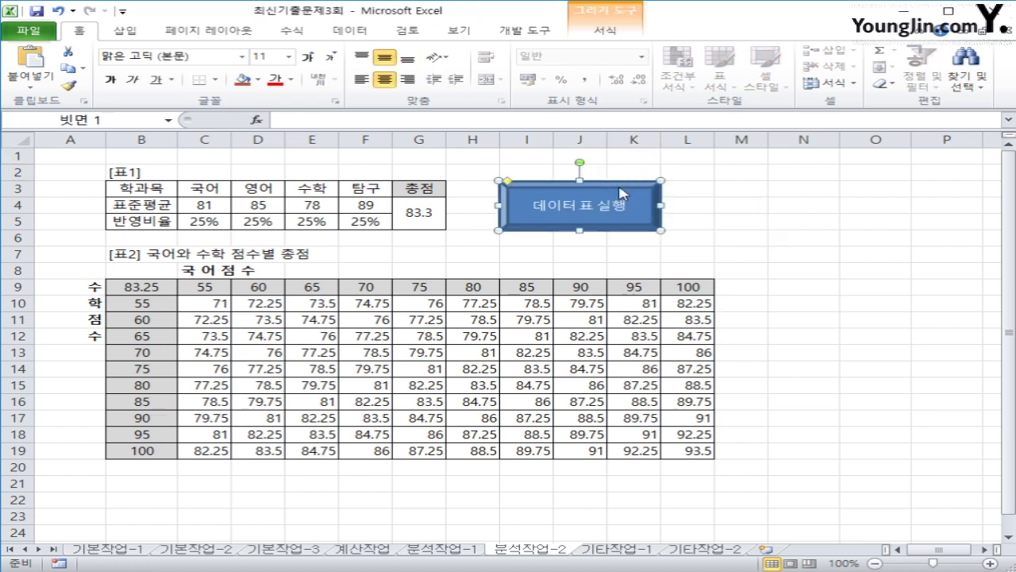
right_click(620, 189)
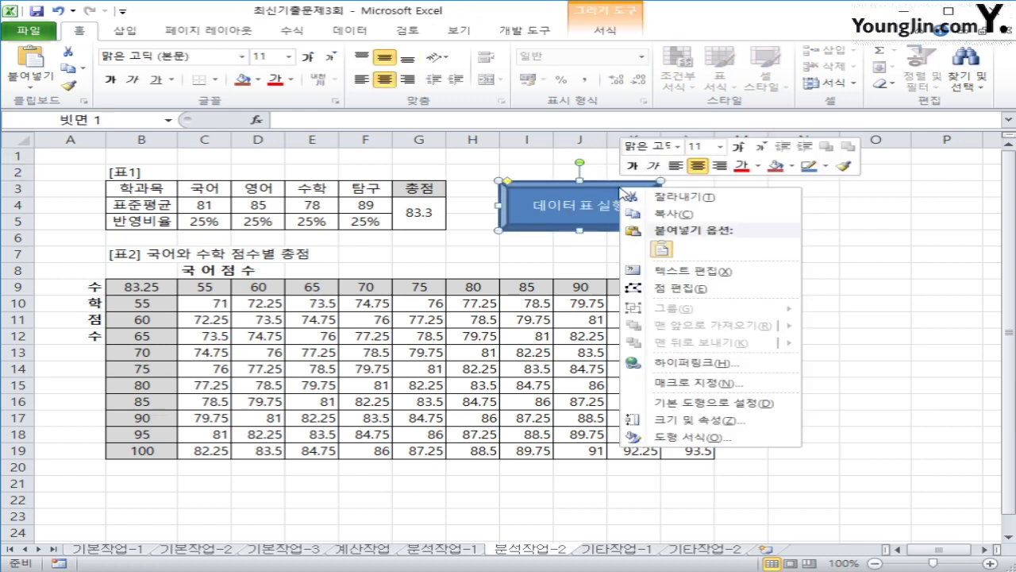
click(676, 382)
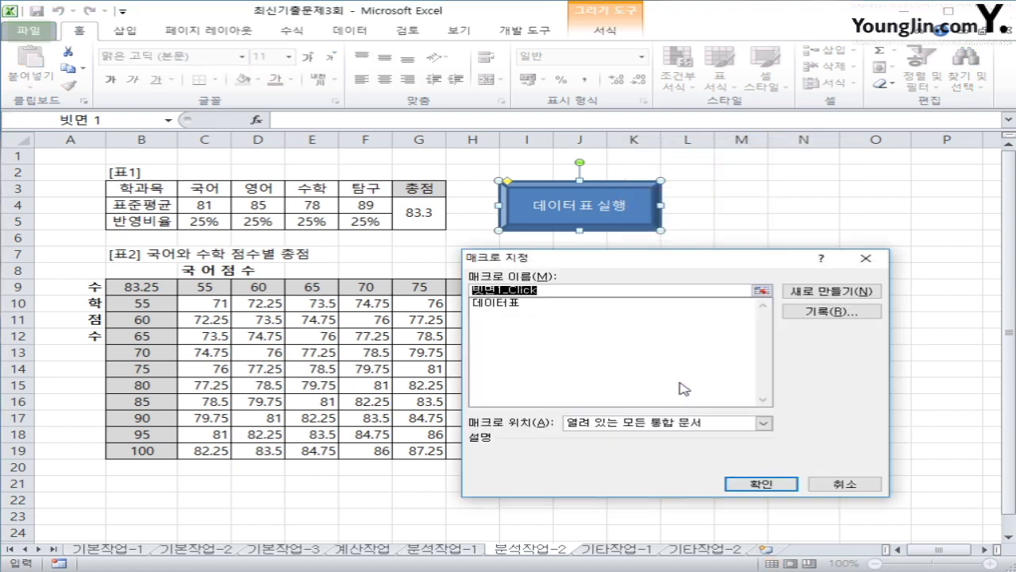
click(535, 306)
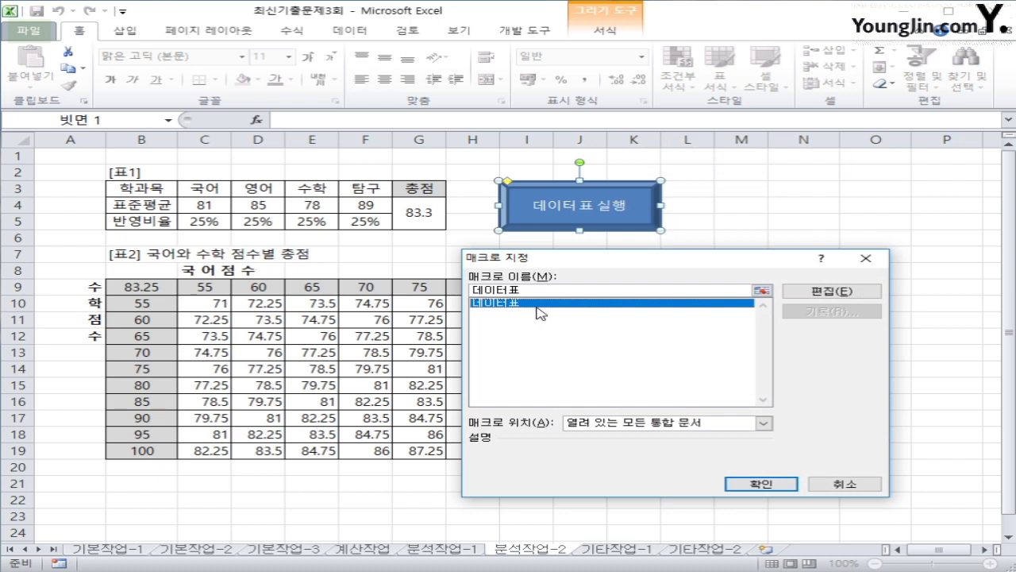
click(766, 483)
click(785, 443)
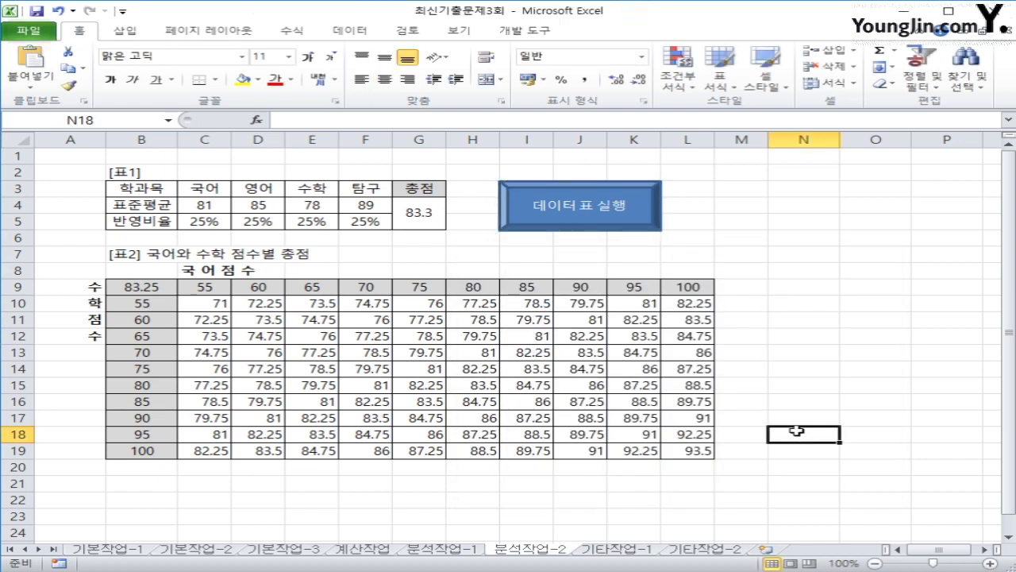
Step: Test the macro by clearing C10:L19 and B9 and rebuilding the data table with the bevel shape
drag(216, 303, 688, 452)
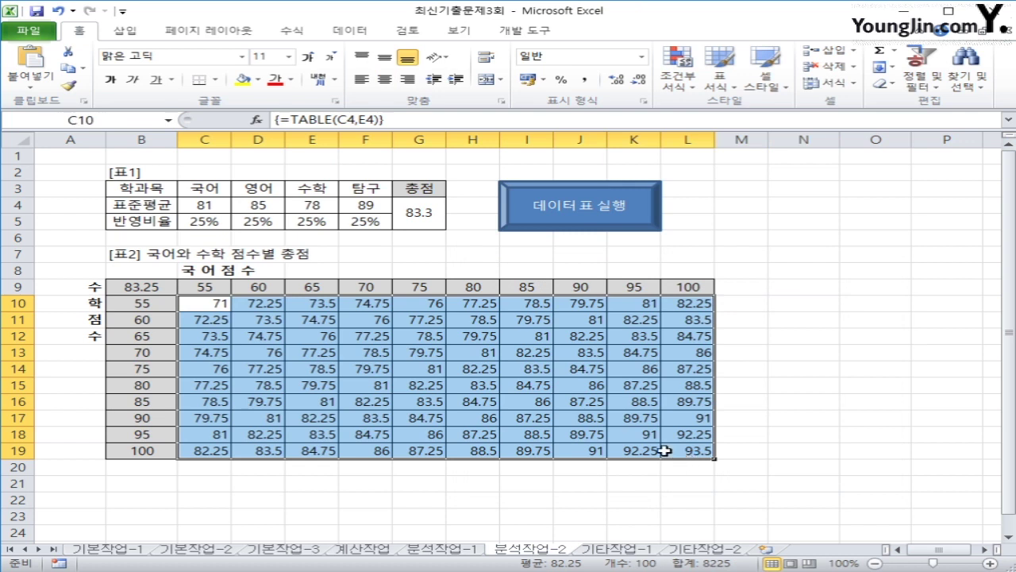
key(Delete)
click(158, 293)
key(Delete)
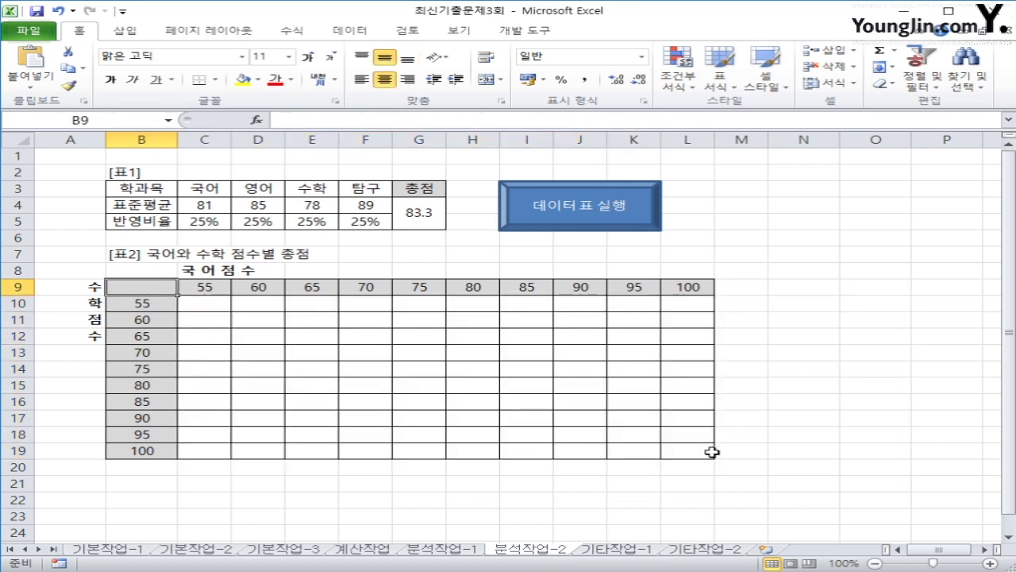
click(848, 468)
click(591, 225)
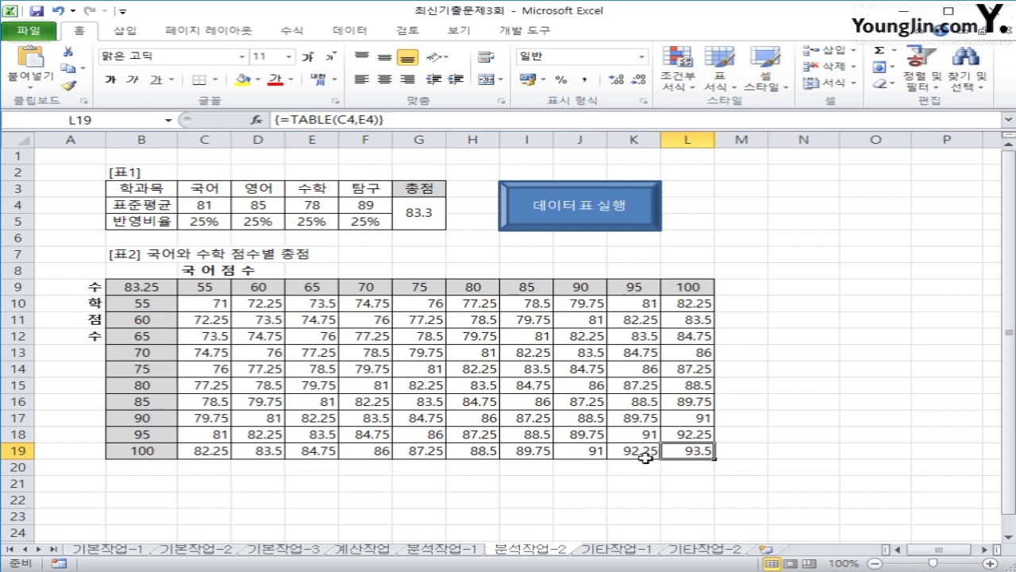
Step: On the 기타작업-1 sheet, copy the [표2] range F3:G13 into the 지역별 봄꽃 개화시기 chart as a new series
click(613, 549)
scroll(847, 447, down, 1)
scroll(848, 447, down, 1)
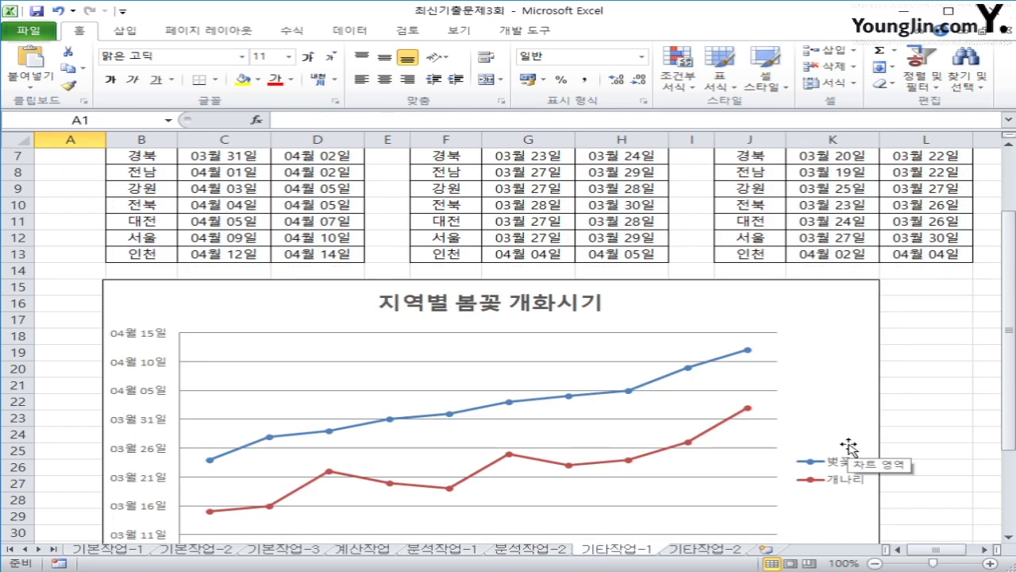
click(848, 446)
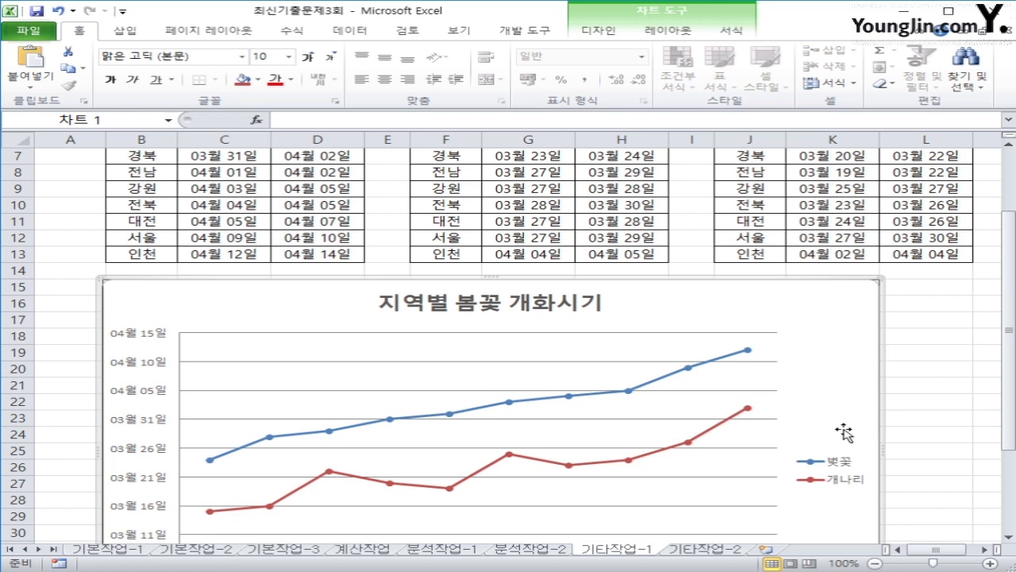
scroll(843, 433, up, 2)
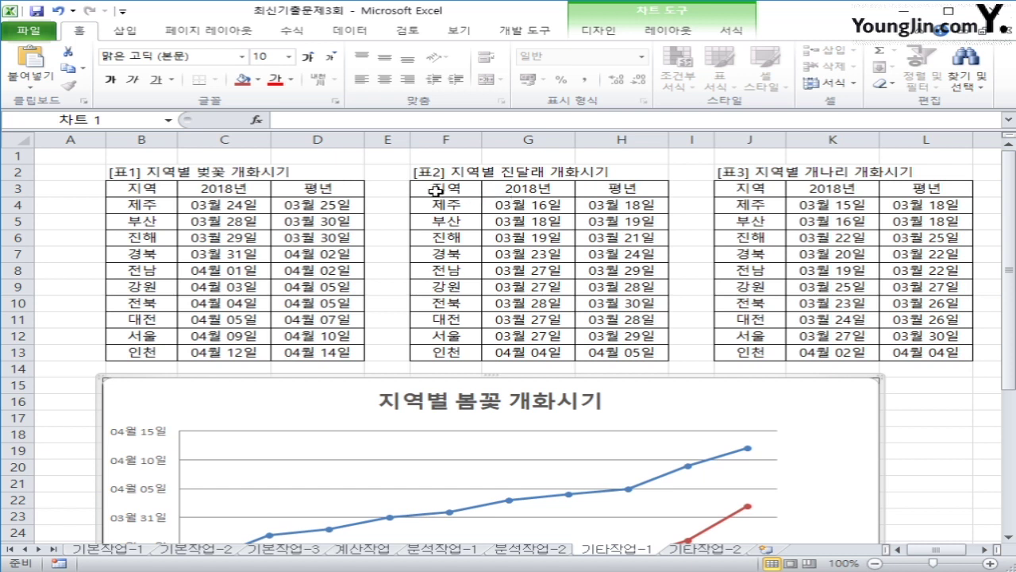
drag(436, 190, 537, 348)
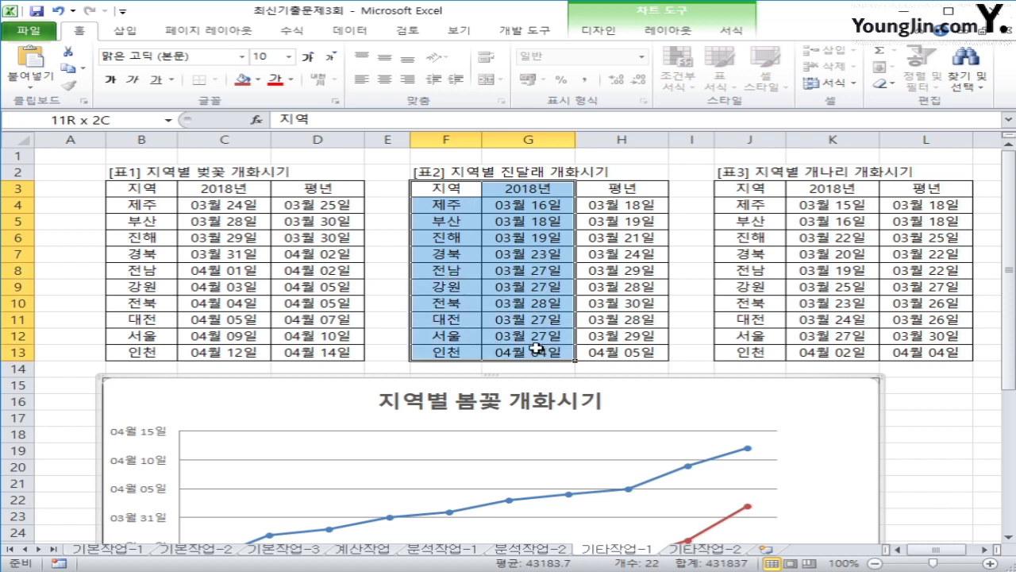
drag(537, 347, 535, 348)
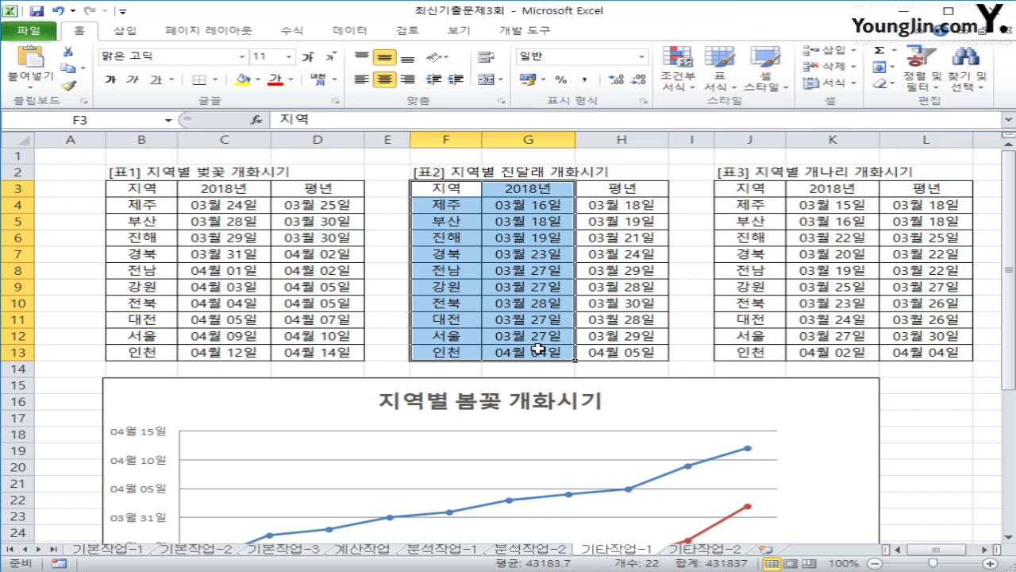
key(ctrl+c)
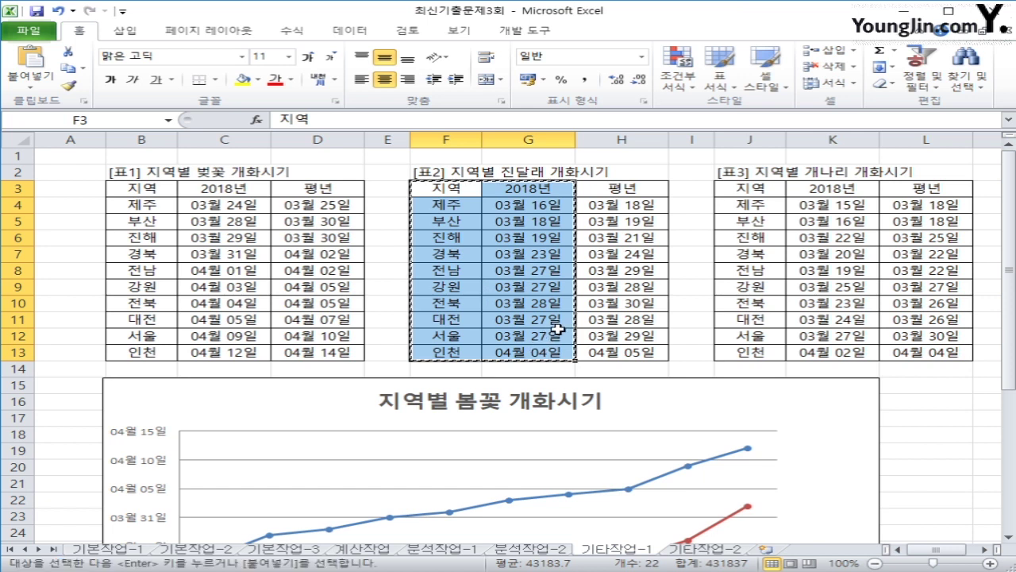
scroll(722, 397, down, 1)
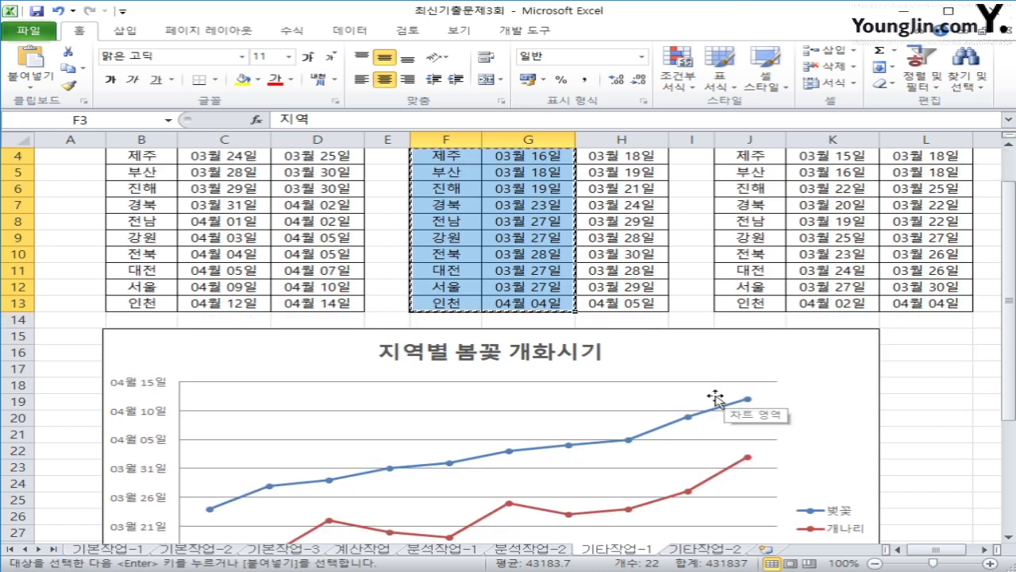
click(825, 385)
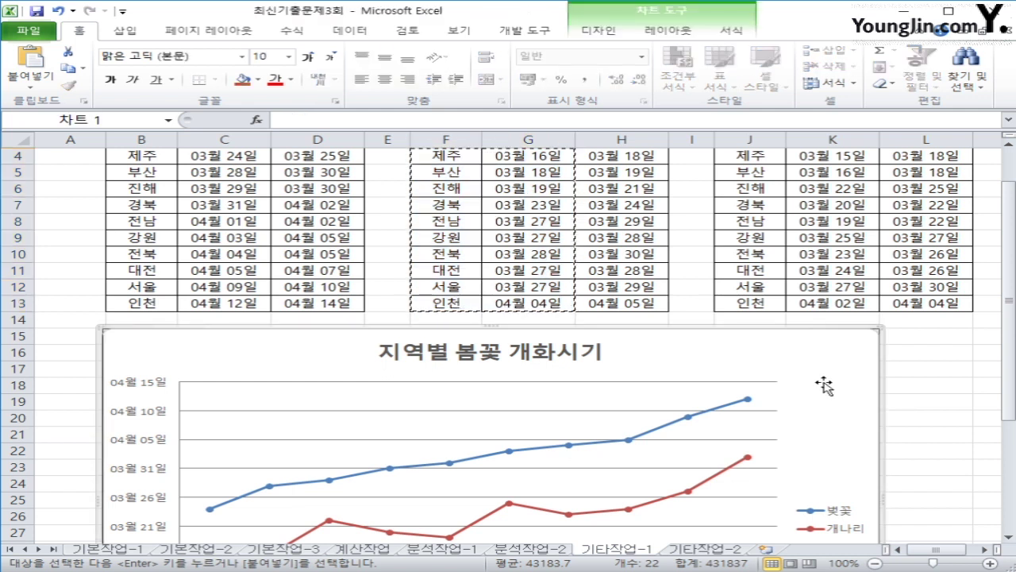
key(ctrl+v)
scroll(830, 386, down, 2)
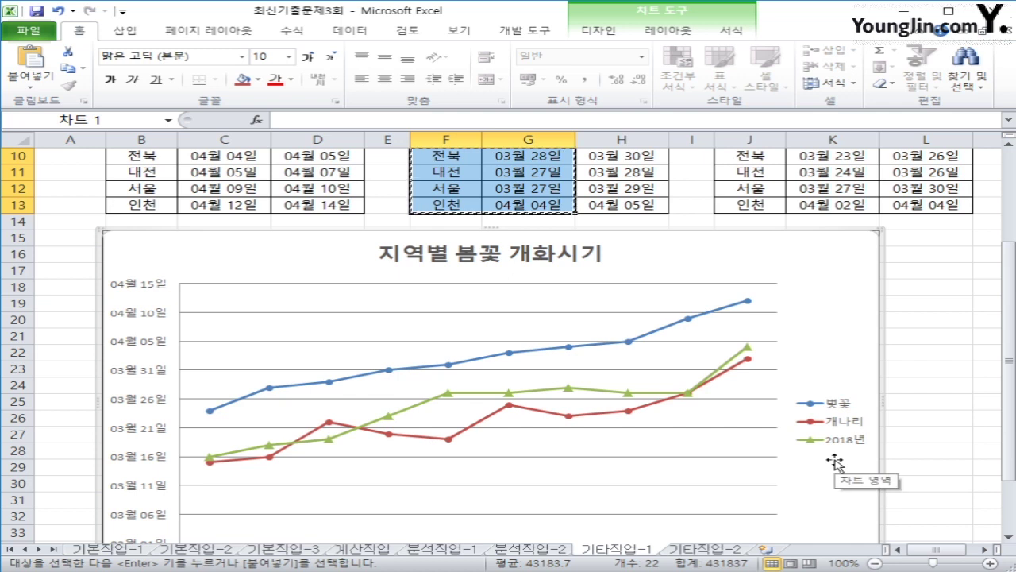
Step: Rename the chart's 2018년 series to 진달래 in the chart's data source
right_click(756, 261)
click(880, 401)
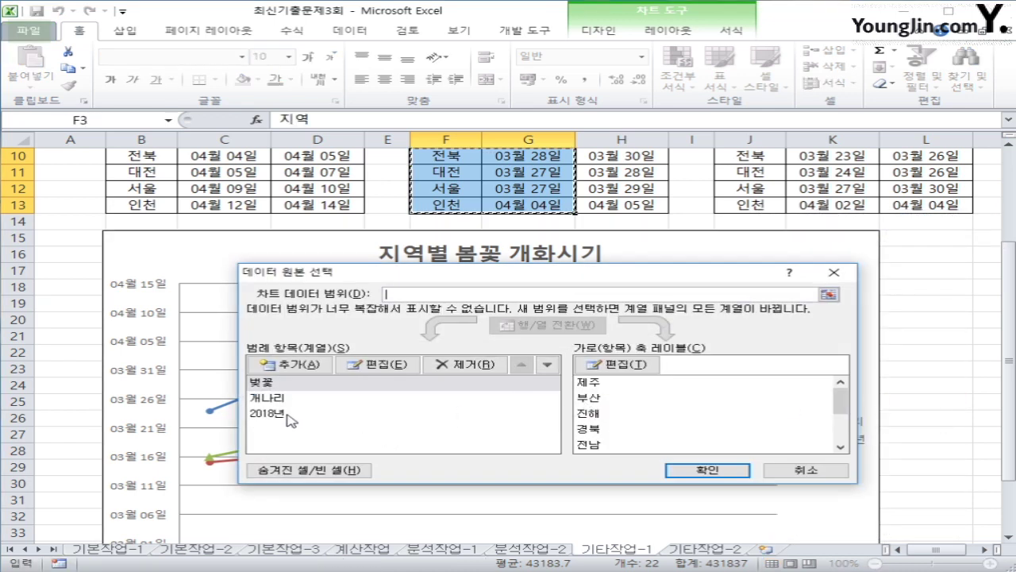
click(290, 413)
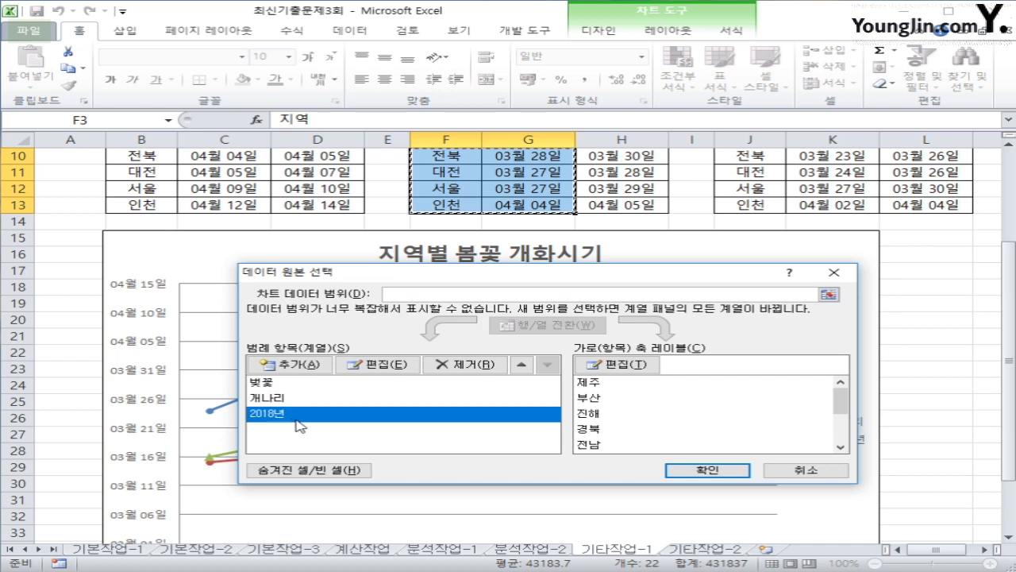
click(370, 364)
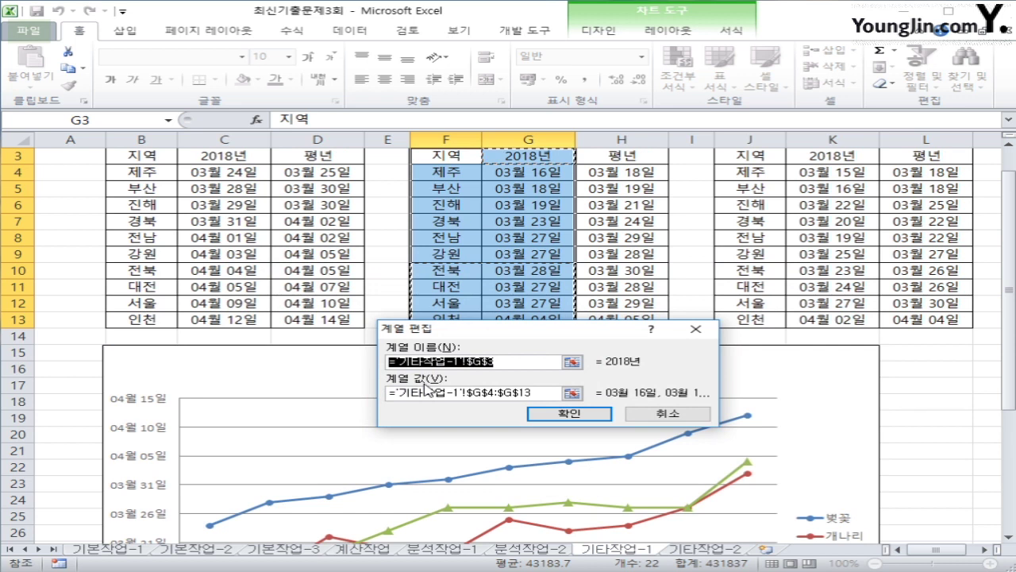
text(진)
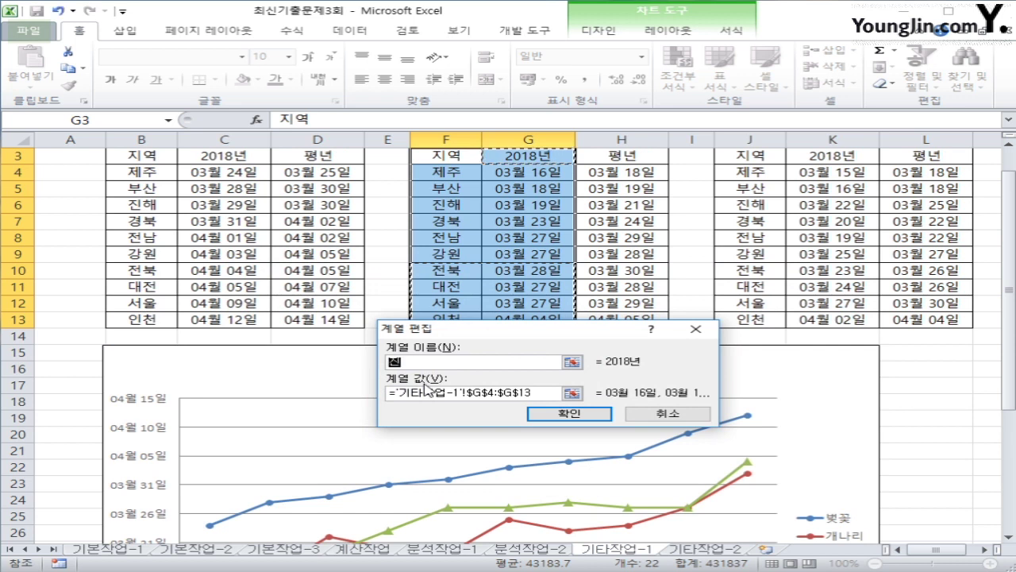
text(ㄷ달래)
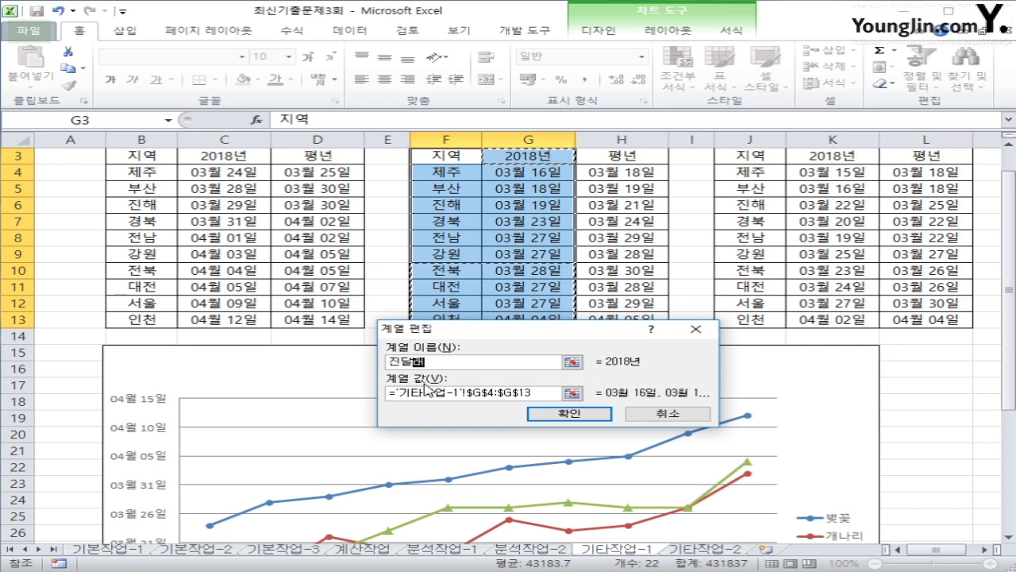
click(567, 414)
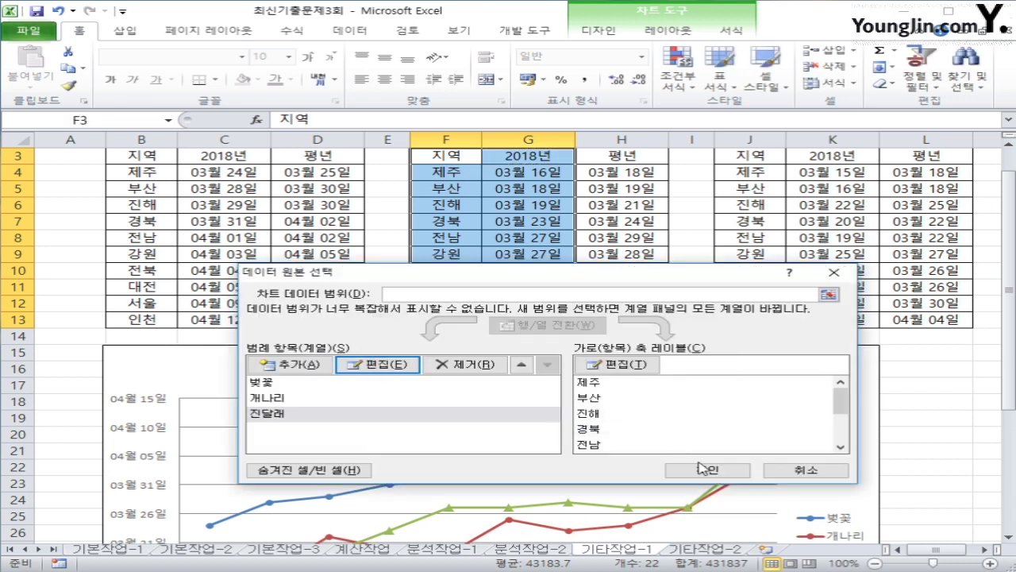
click(702, 469)
Step: Change the chart type of the 개나리 series to the basic 2-D area type (영역형)
scroll(944, 466, down, 1)
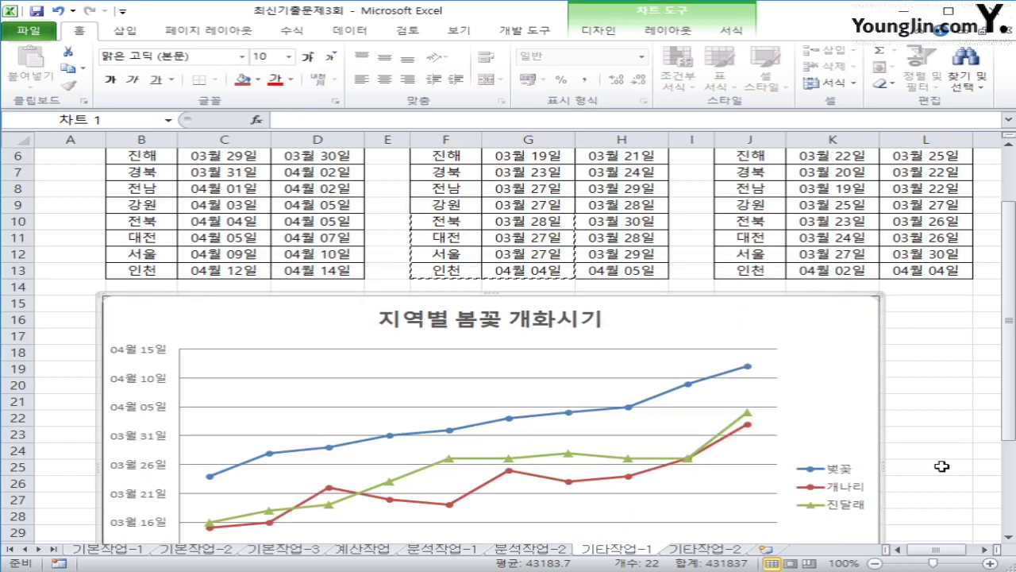
scroll(942, 466, down, 1)
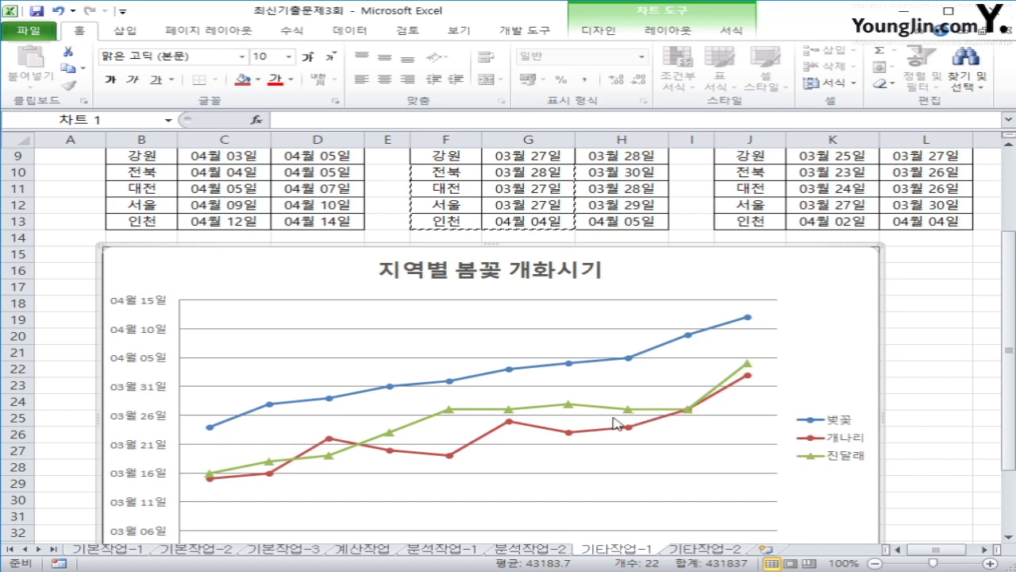
click(554, 436)
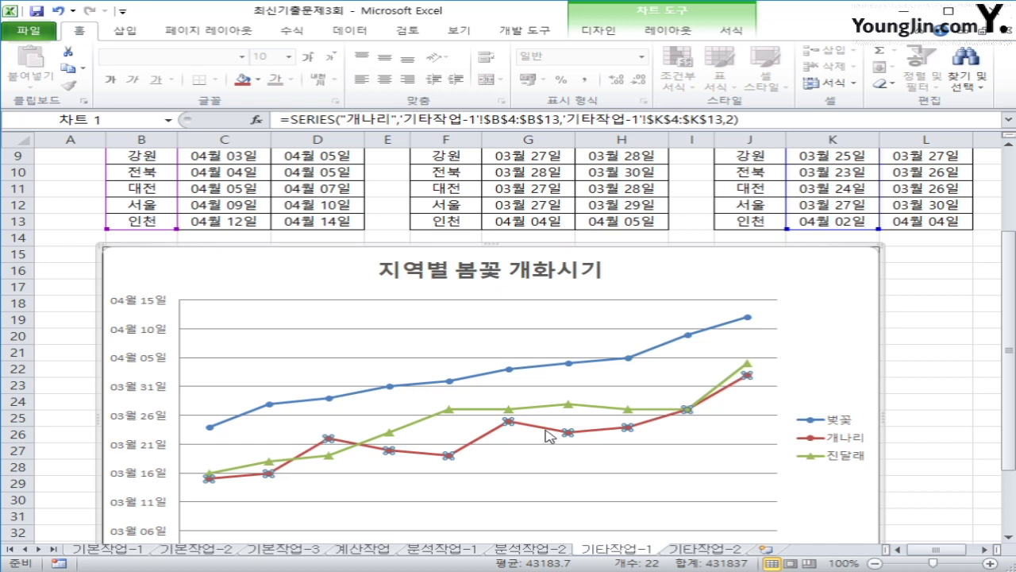
right_click(547, 435)
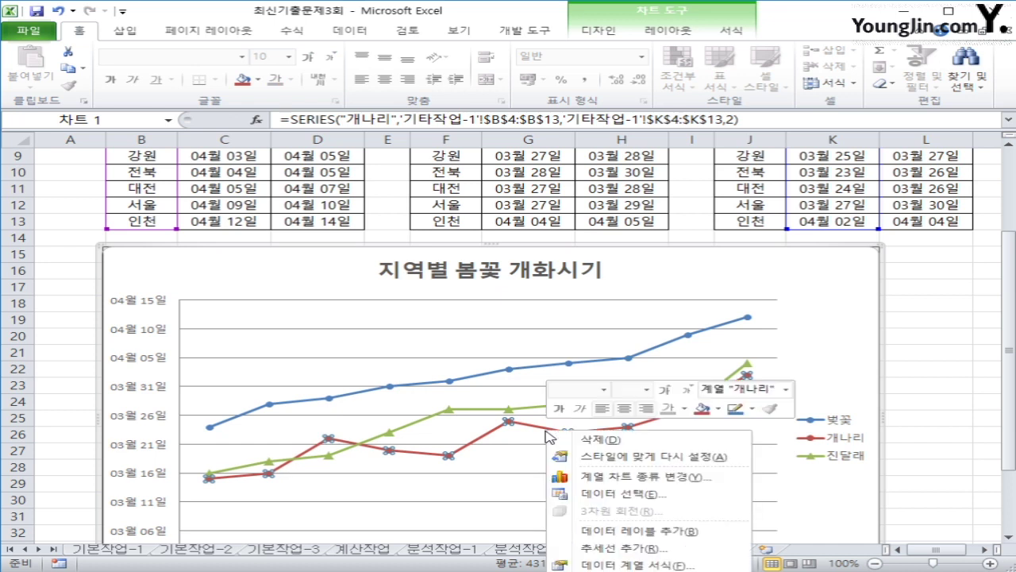
click(673, 479)
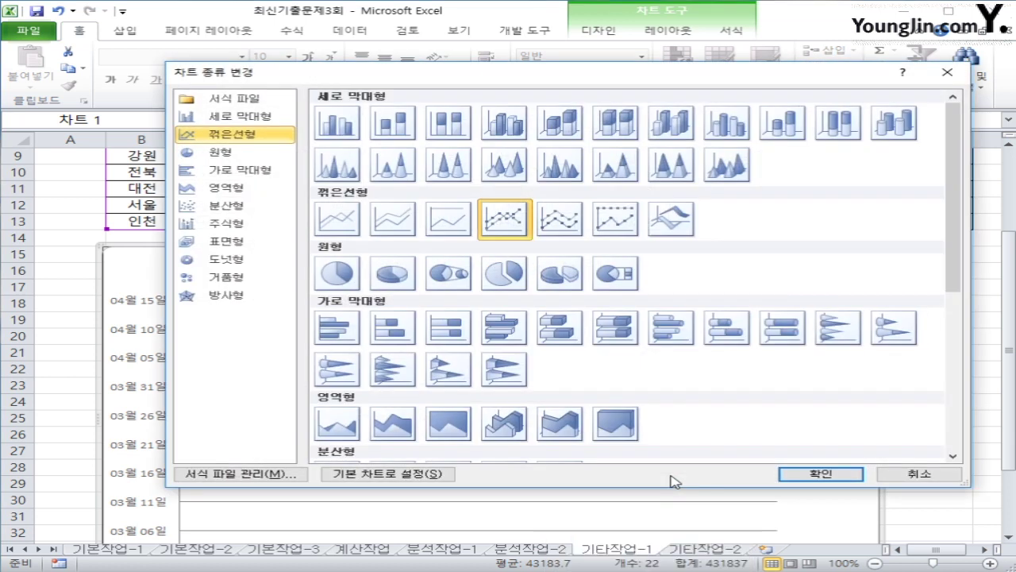
click(212, 198)
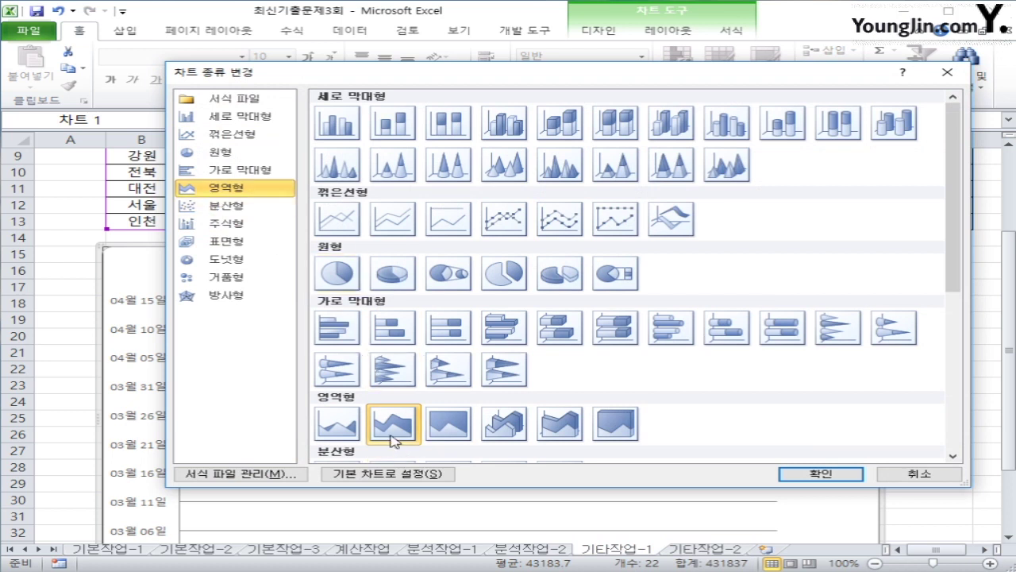
click(350, 435)
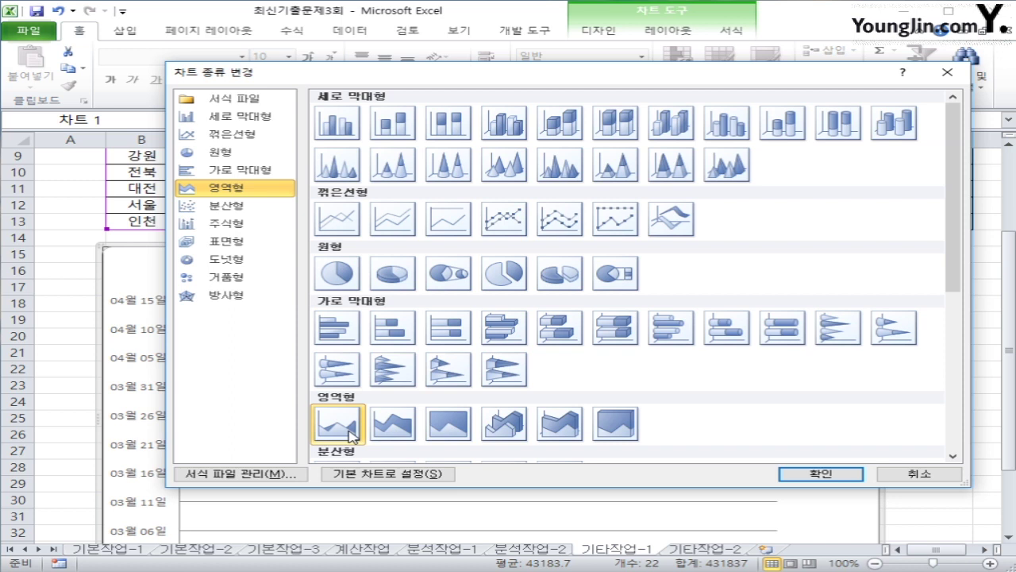
click(794, 474)
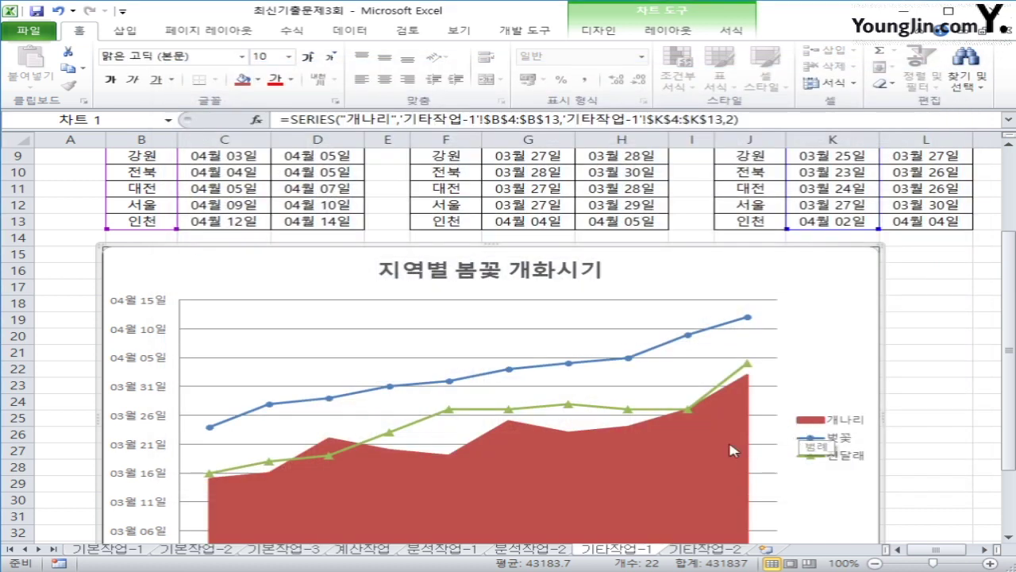
Step: Apply the light red gradient shape style with a red outline to the 개나리 area series
click(708, 454)
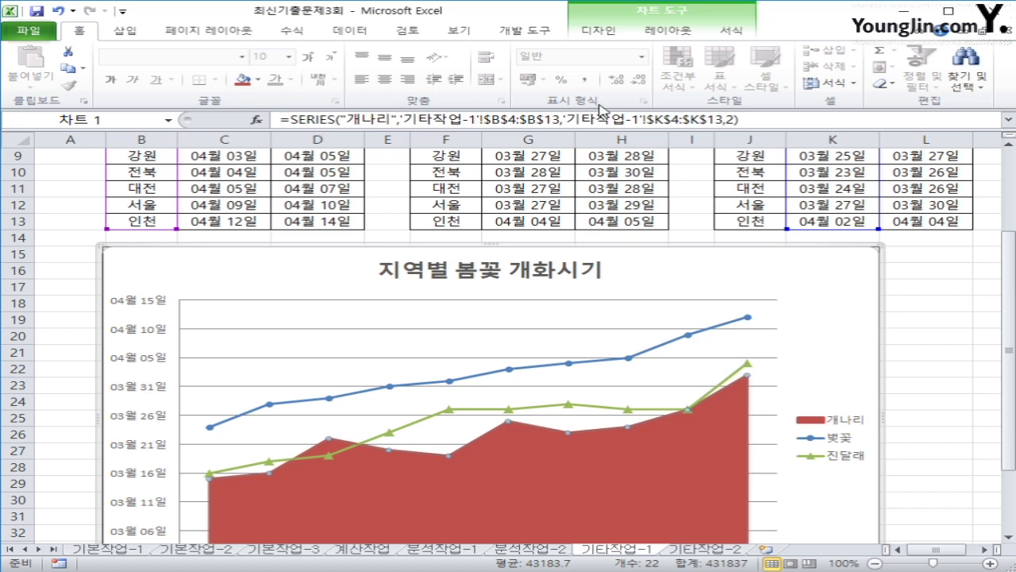
click(737, 30)
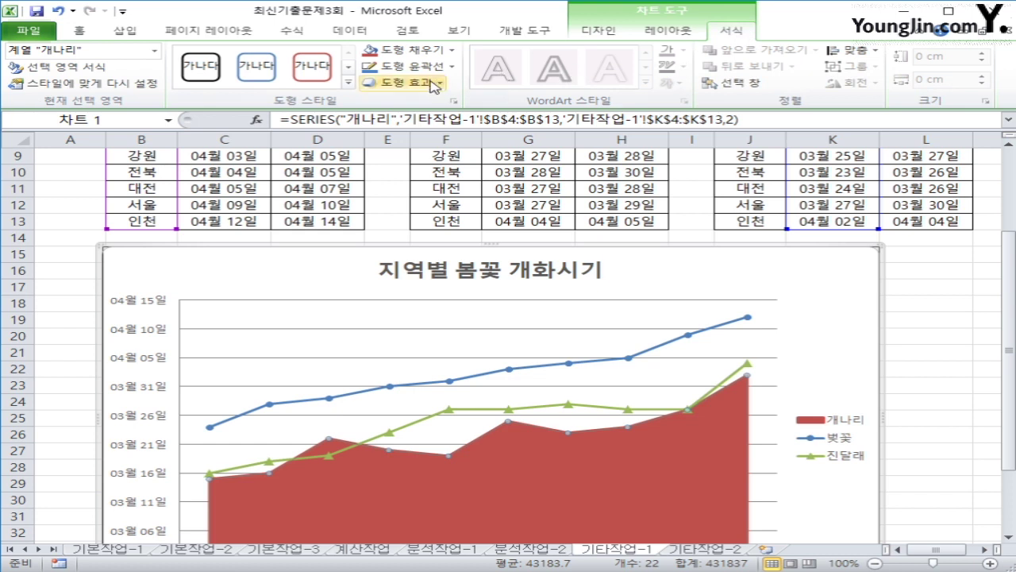
click(348, 82)
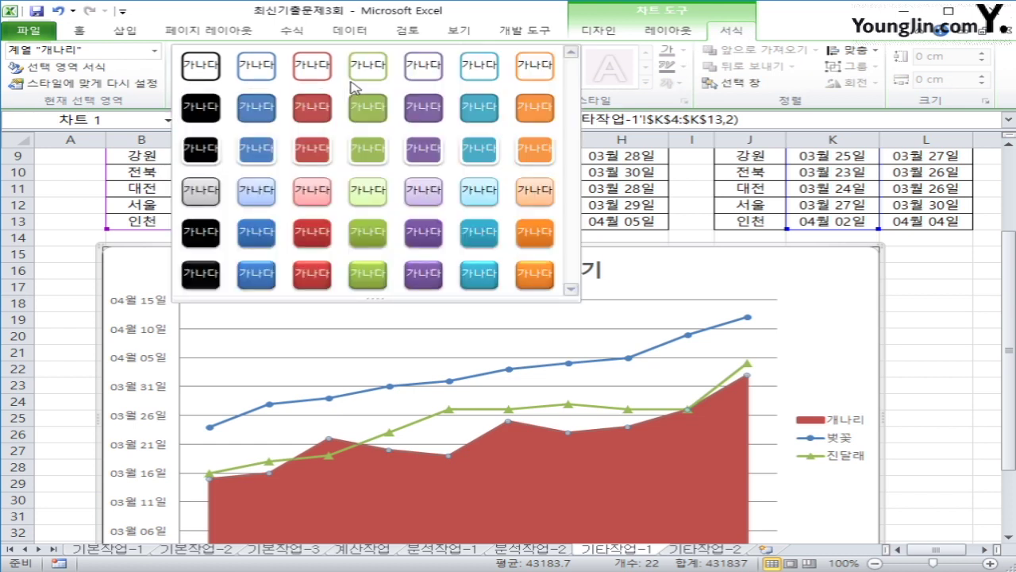
click(312, 191)
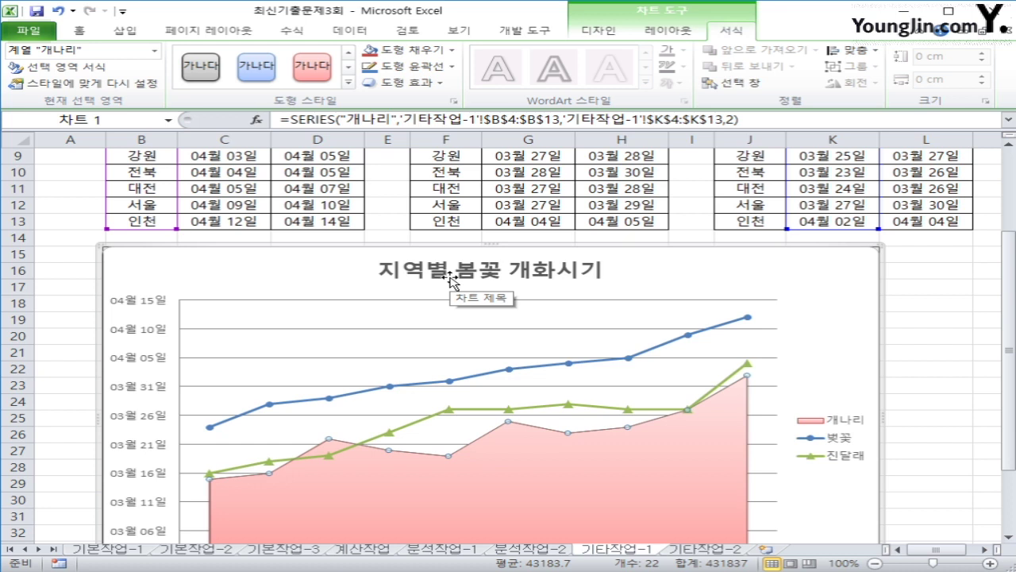
Step: Add a data label above only the 강원 point of the 벚꽃 series, and deselect the point
scroll(414, 392, down, 1)
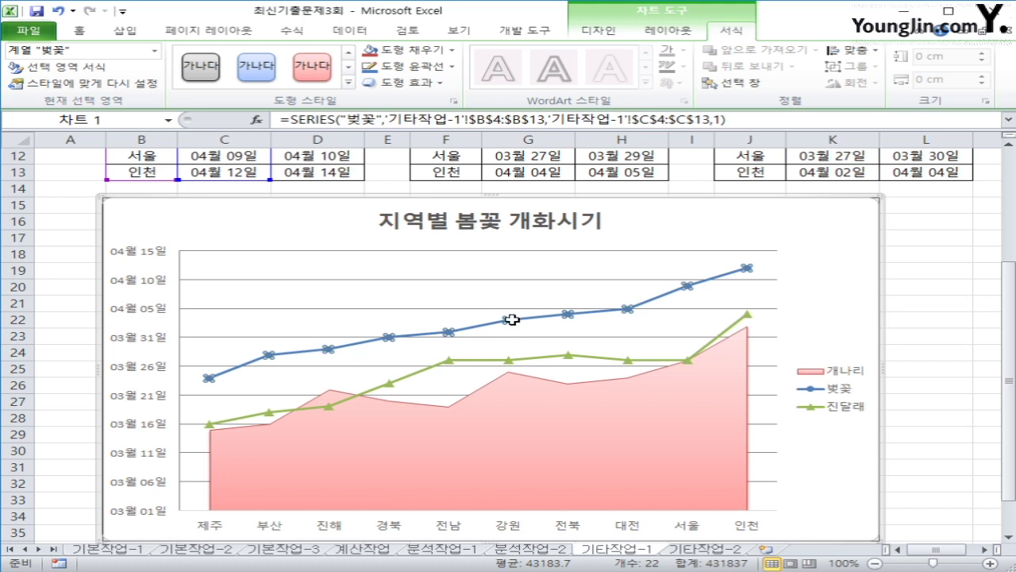
click(508, 318)
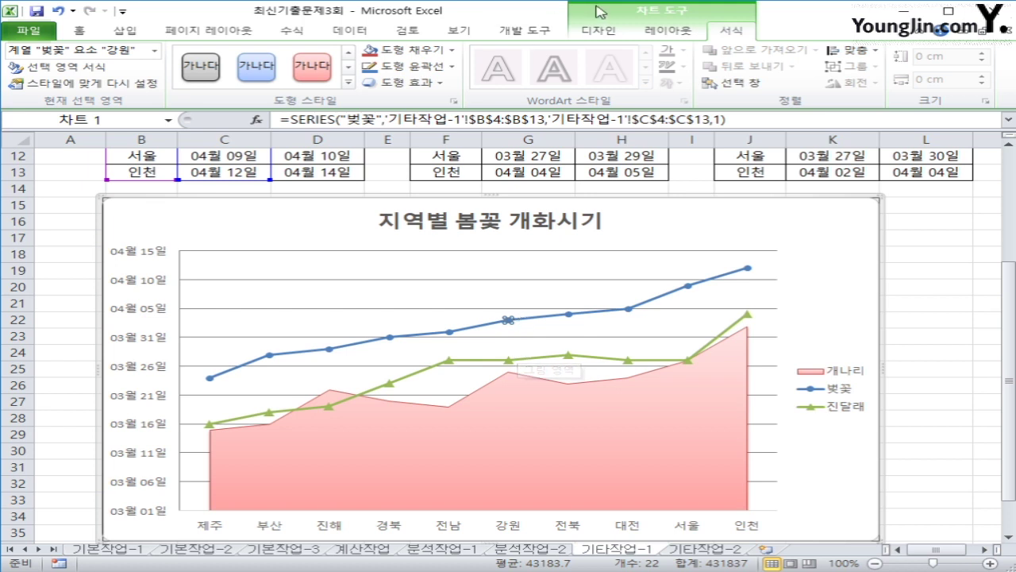
click(662, 34)
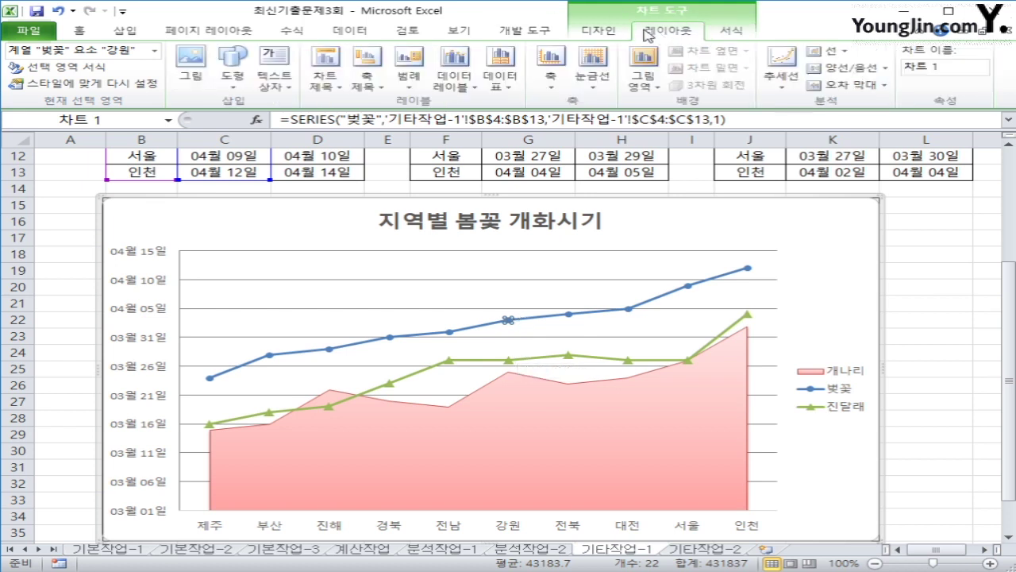
click(458, 87)
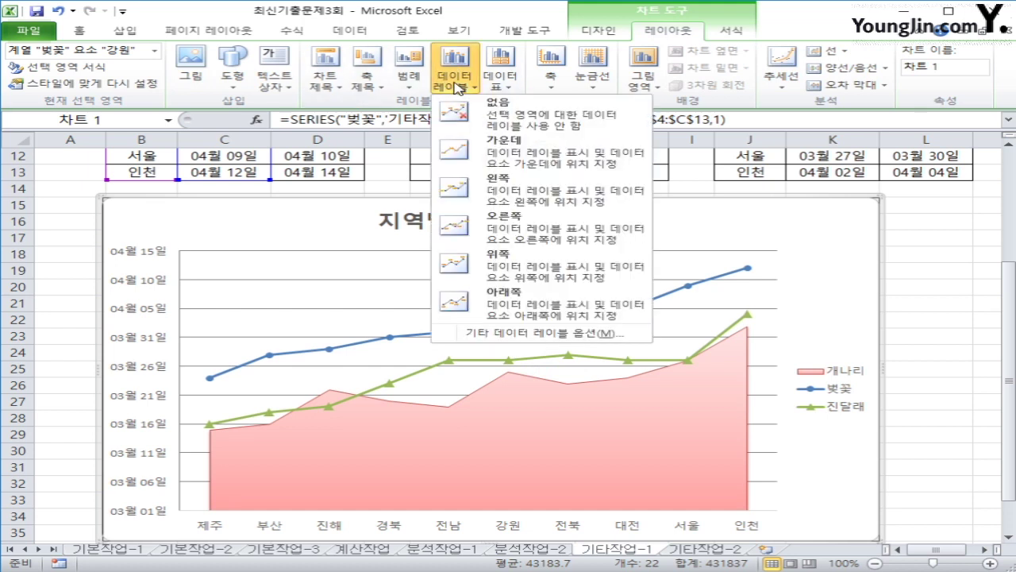
click(547, 262)
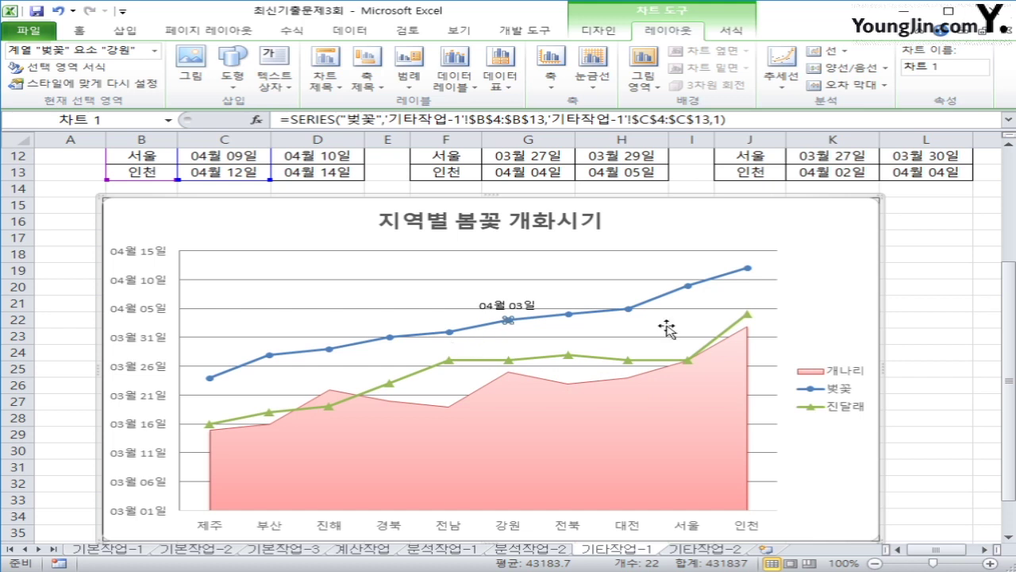
click(820, 266)
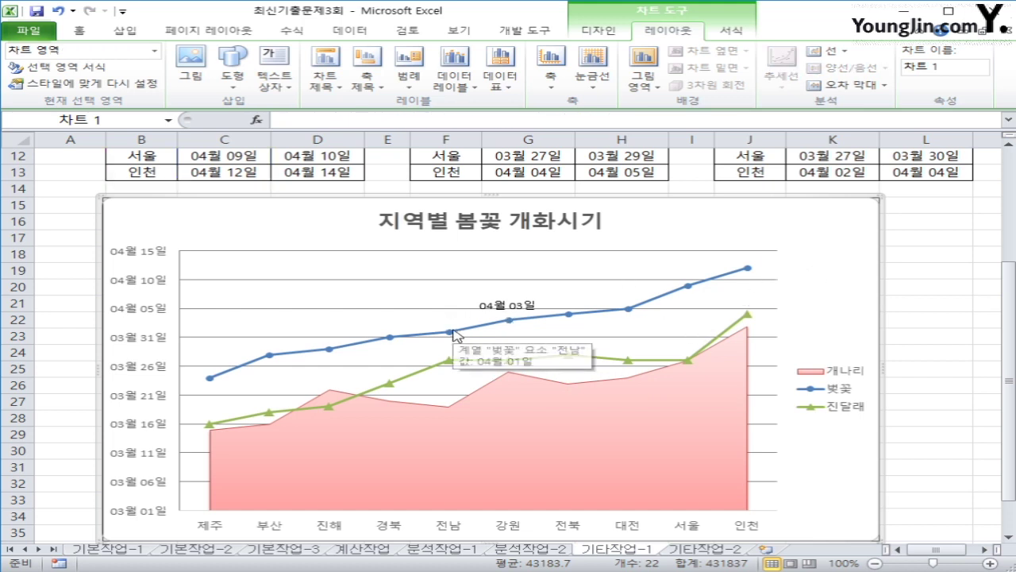
Step: Format the 벚꽃 series with a smoothed line (완만한 선) and built-in diamond markers
click(453, 331)
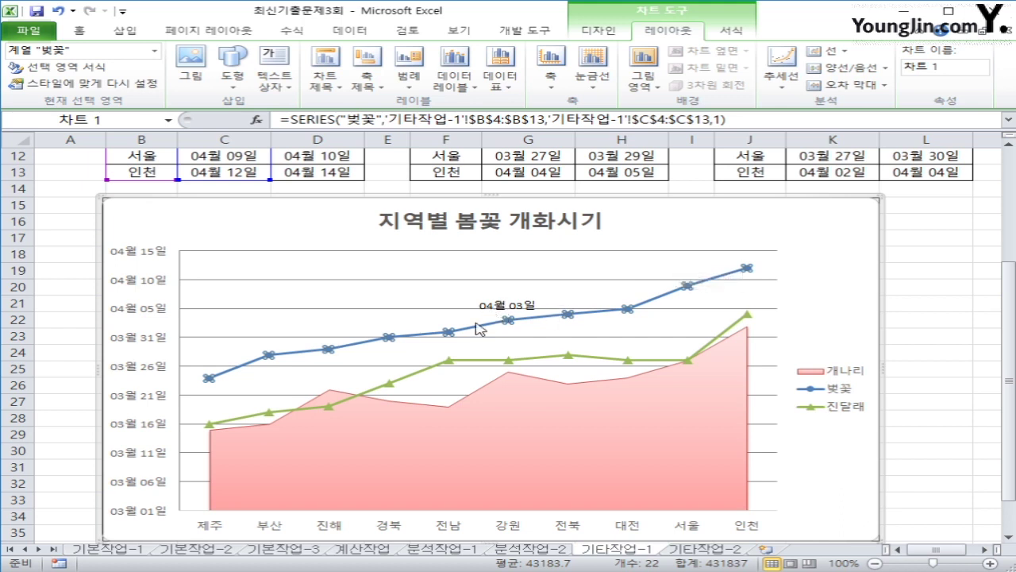
right_click(450, 333)
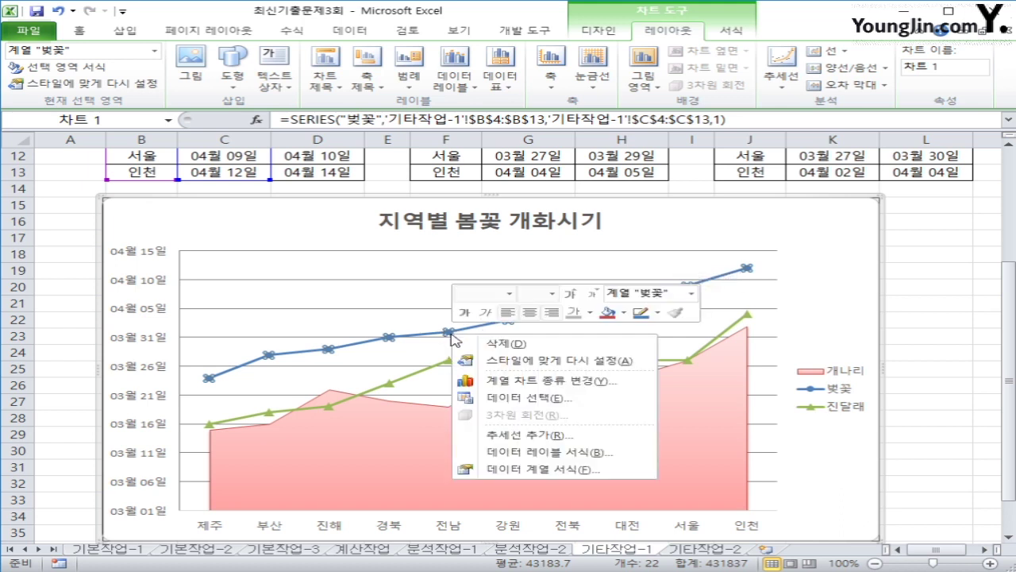
click(543, 470)
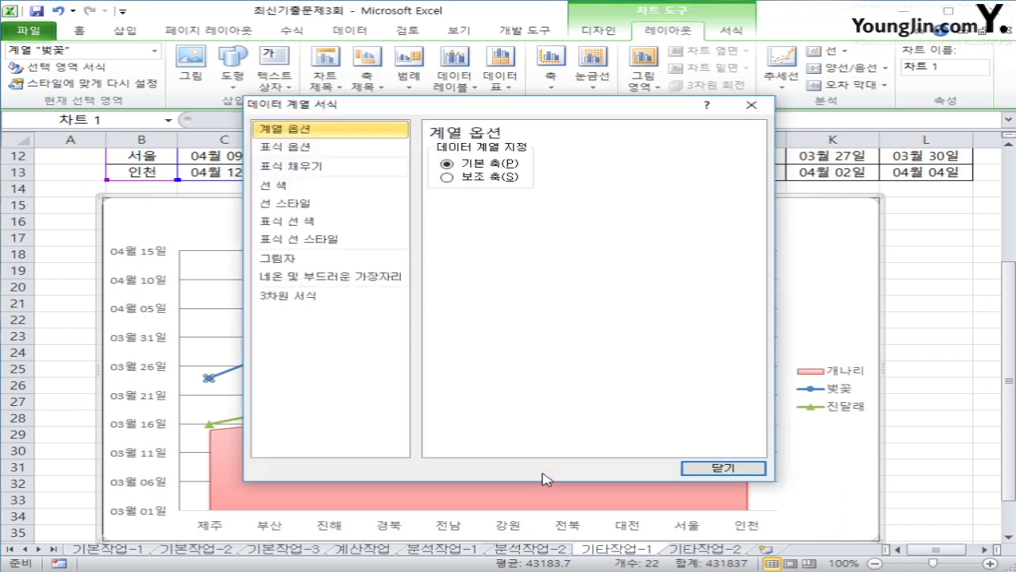
click(334, 209)
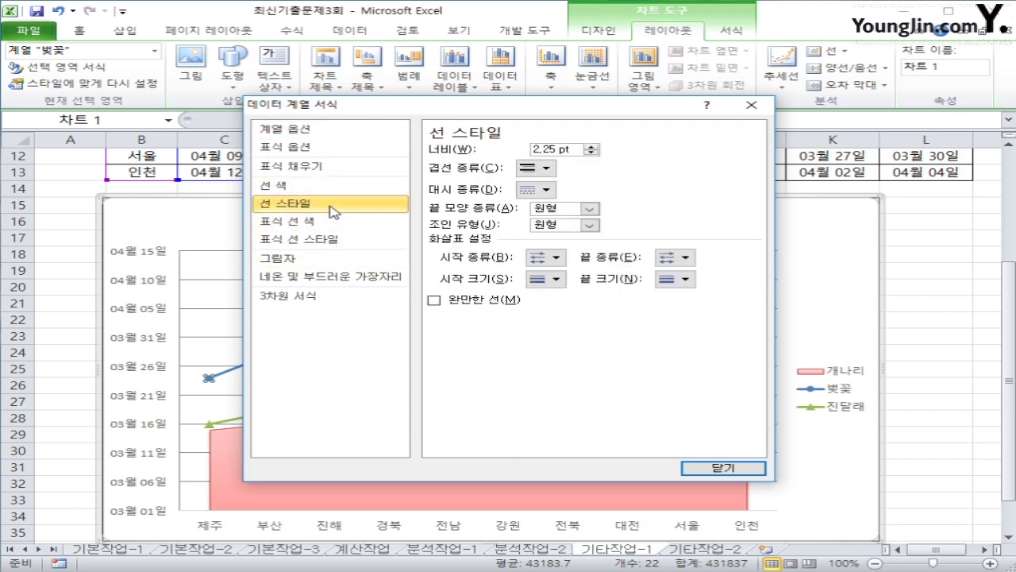
click(457, 303)
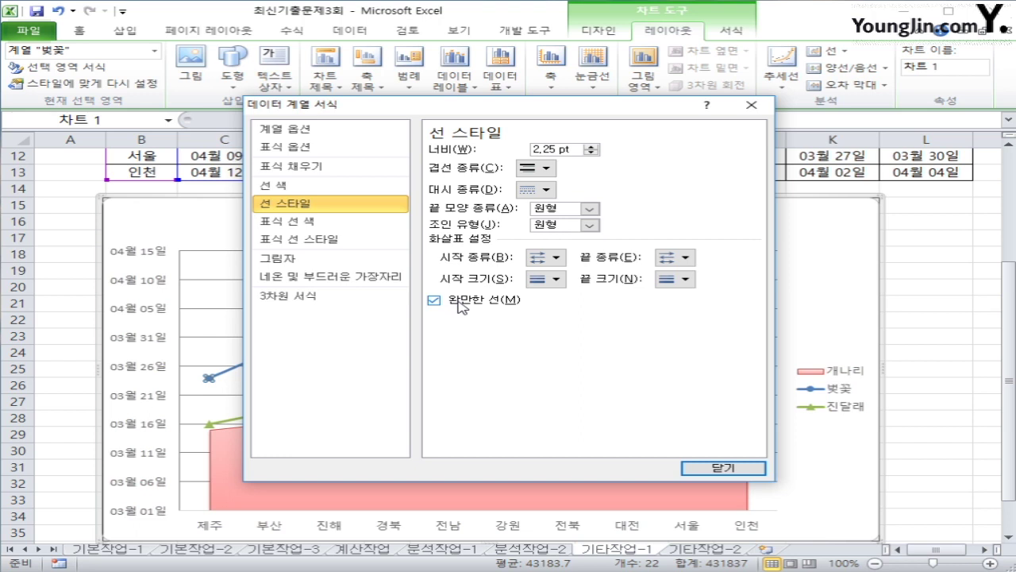
click(393, 149)
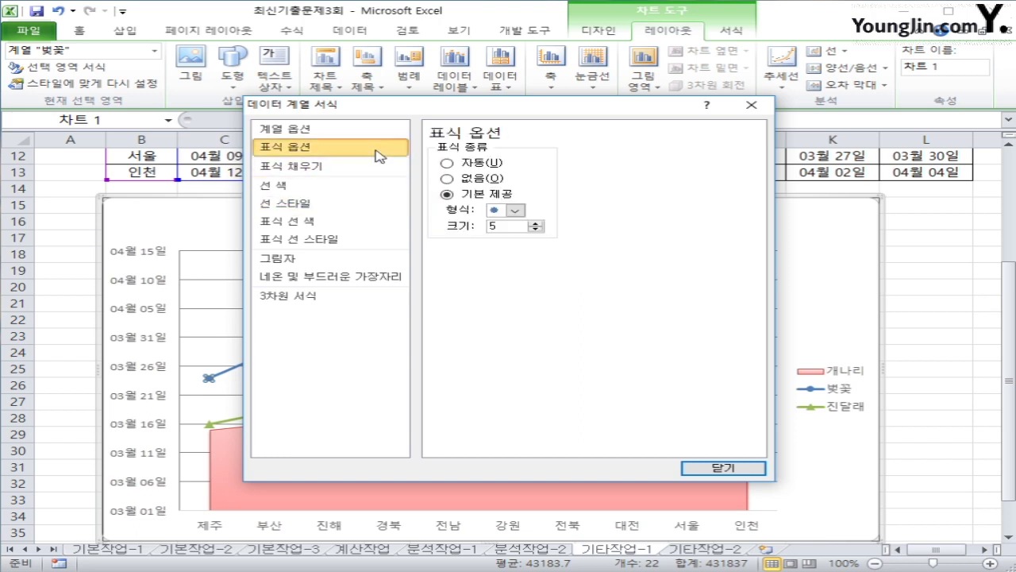
click(516, 211)
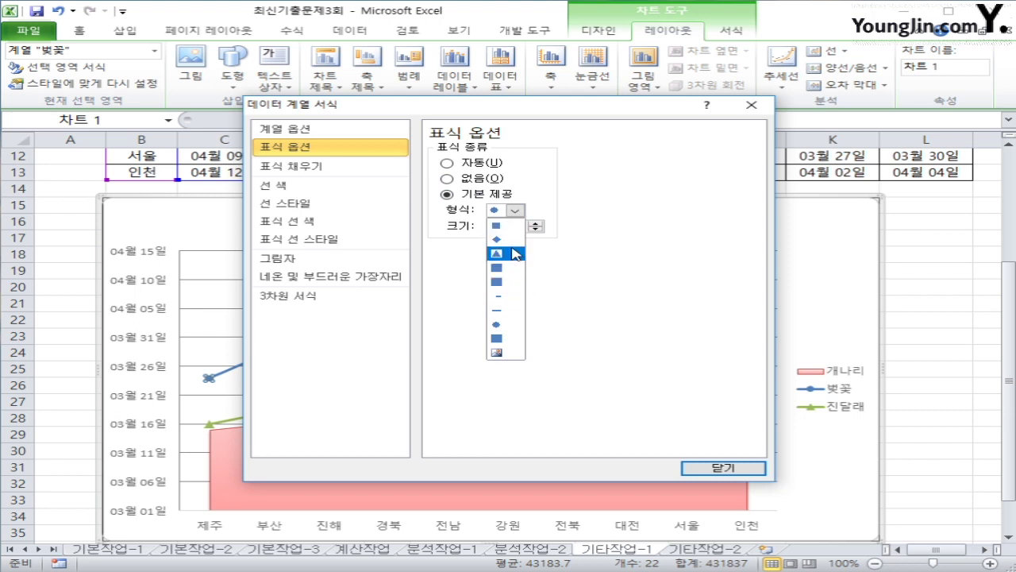
click(514, 240)
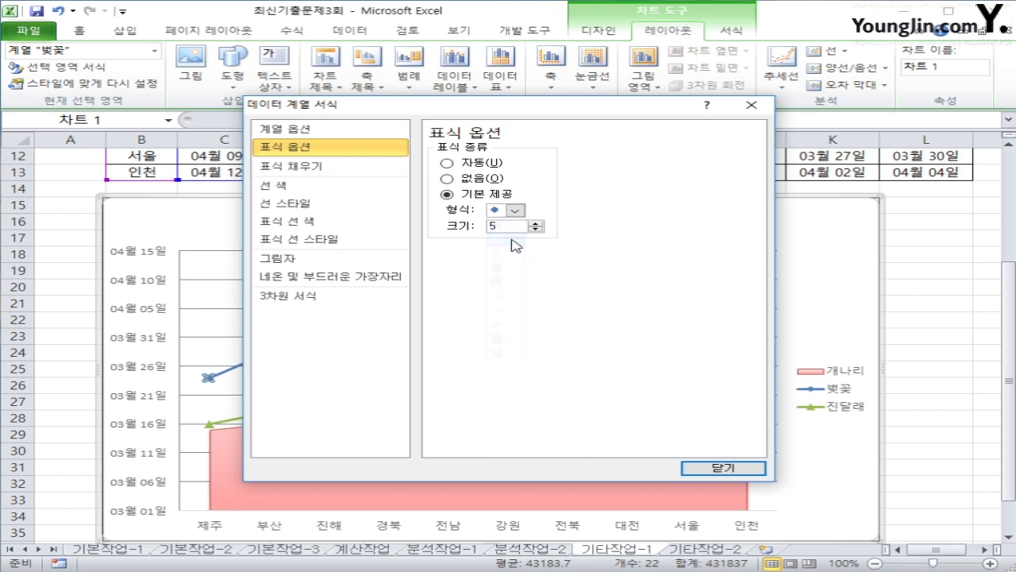
click(722, 468)
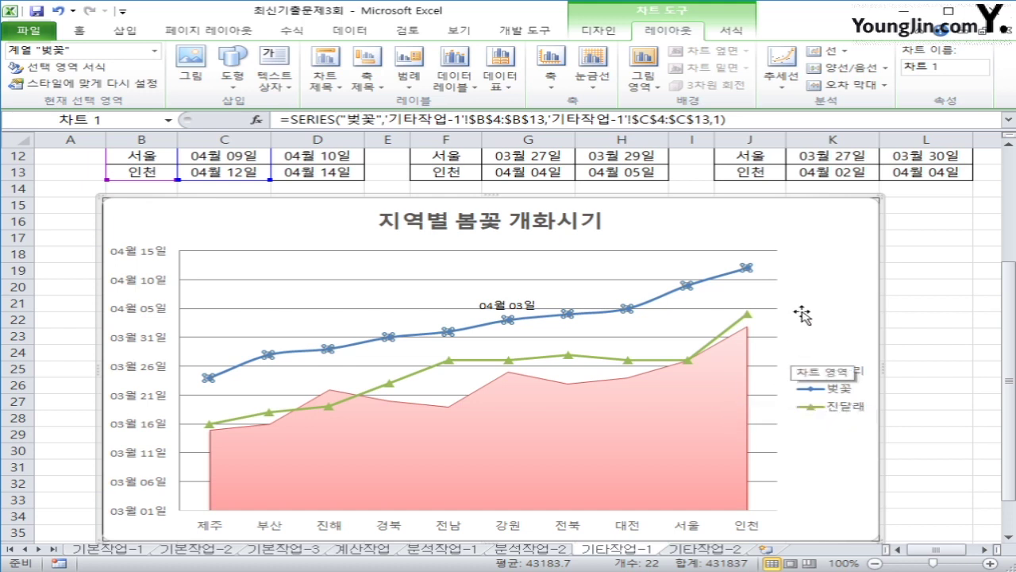
Step: Add major vertical gridlines (주 눈금선) to the 지역별 봄꽃 개화시기 chart
click(833, 261)
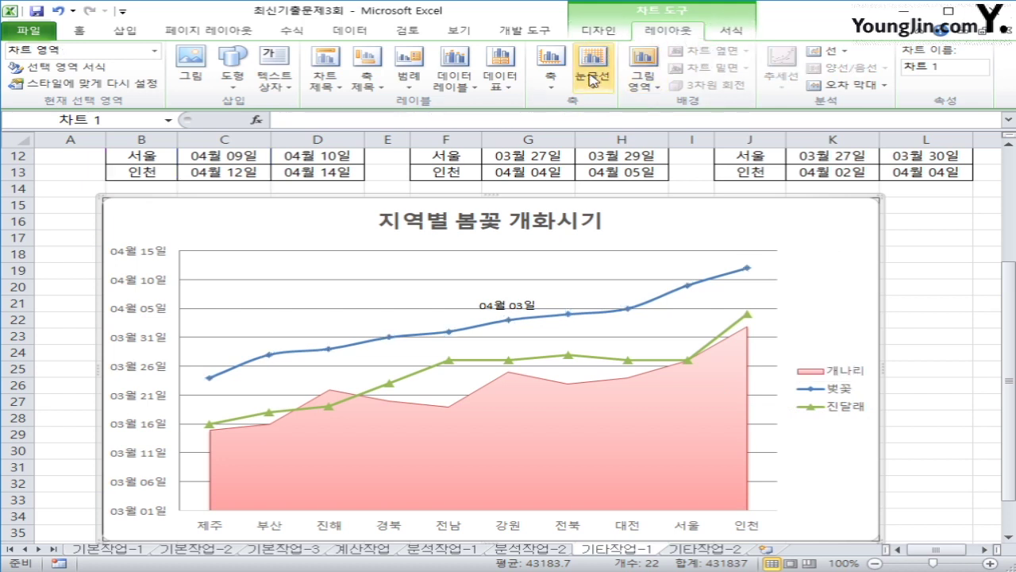
click(592, 80)
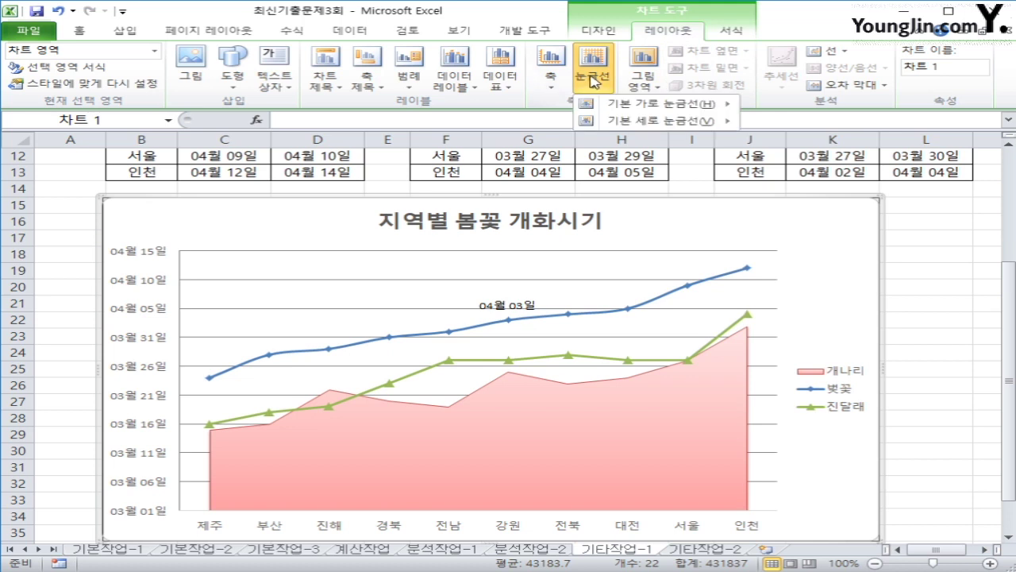
mouse_move(626, 127)
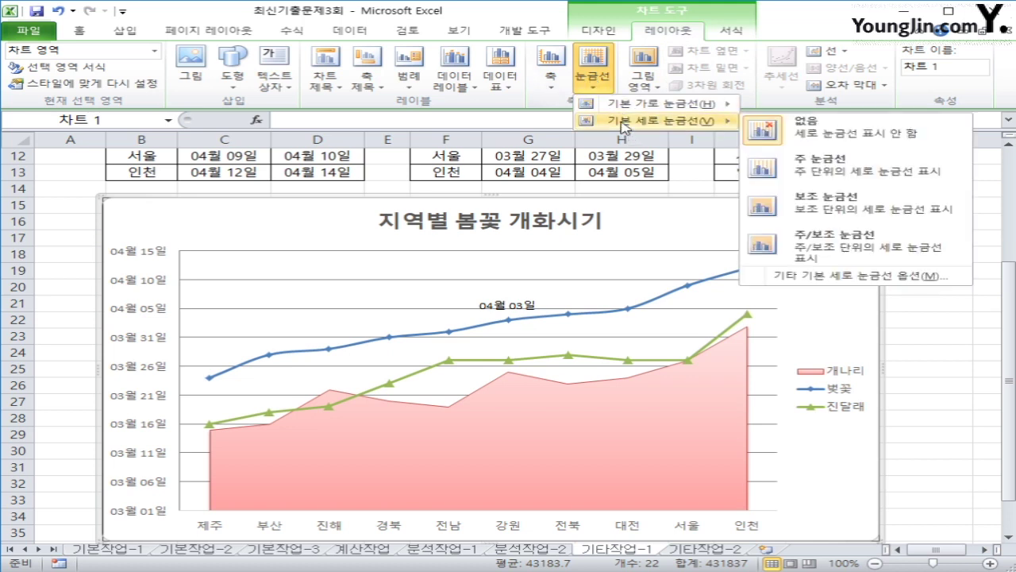
click(825, 176)
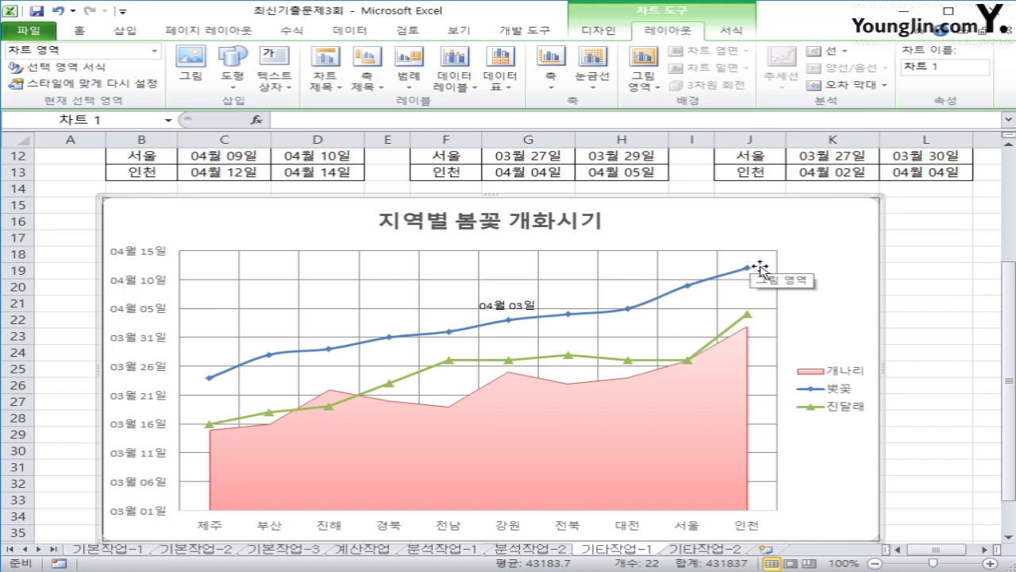
scroll(758, 274, down, 1)
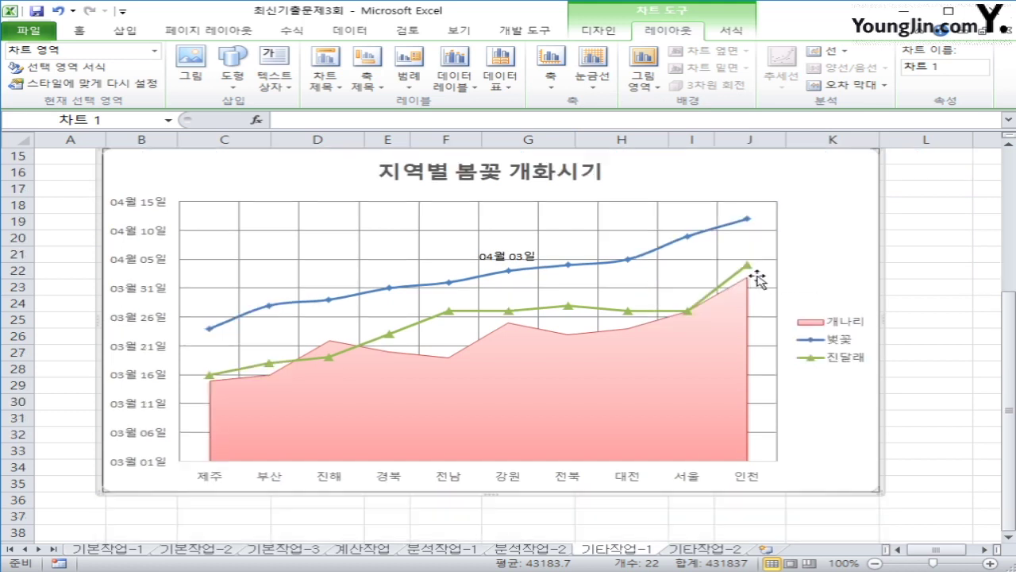
click(691, 485)
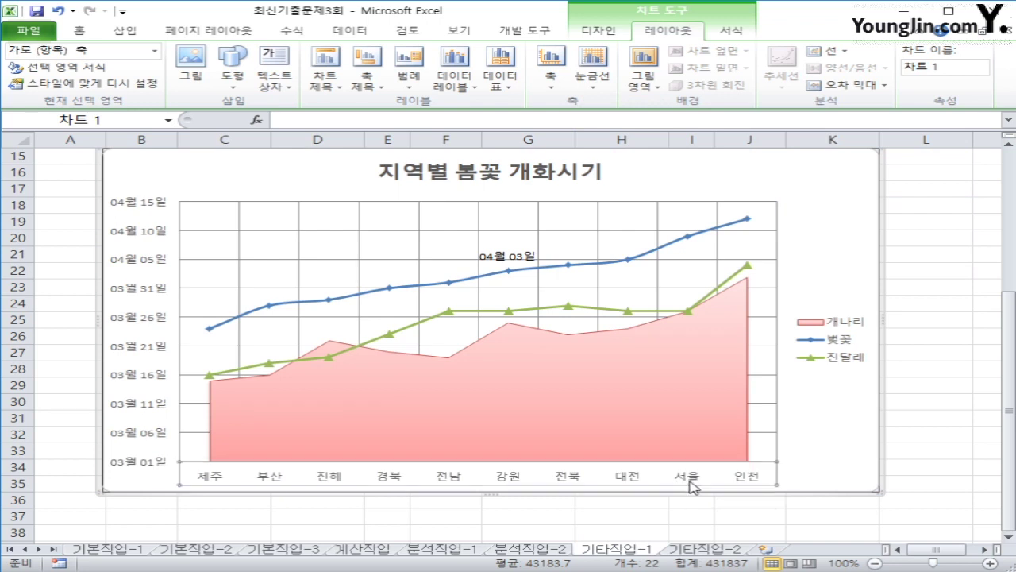
right_click(688, 482)
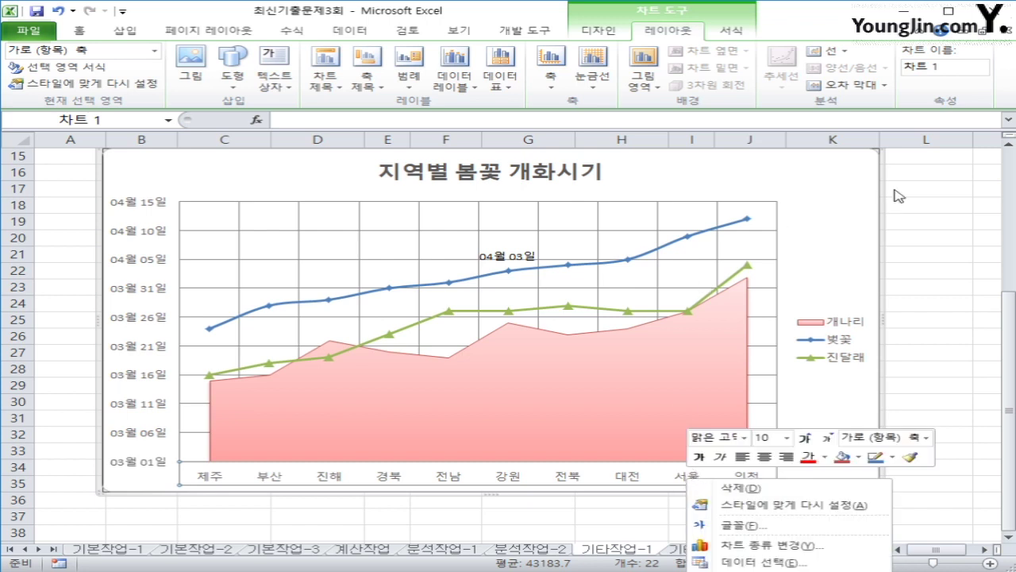
key(Escape)
scroll(904, 213, down, 2)
scroll(721, 329, down, 1)
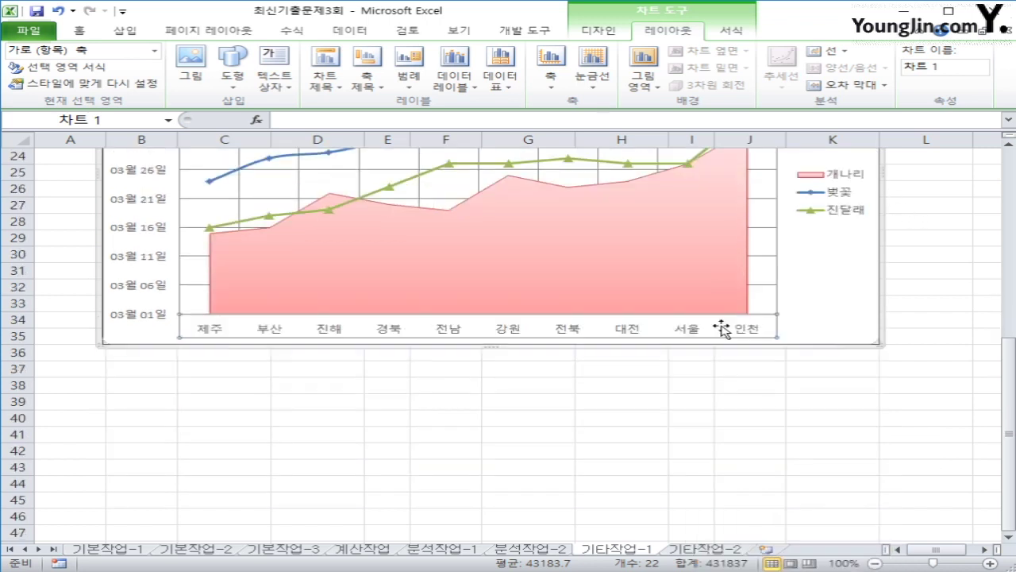
click(578, 340)
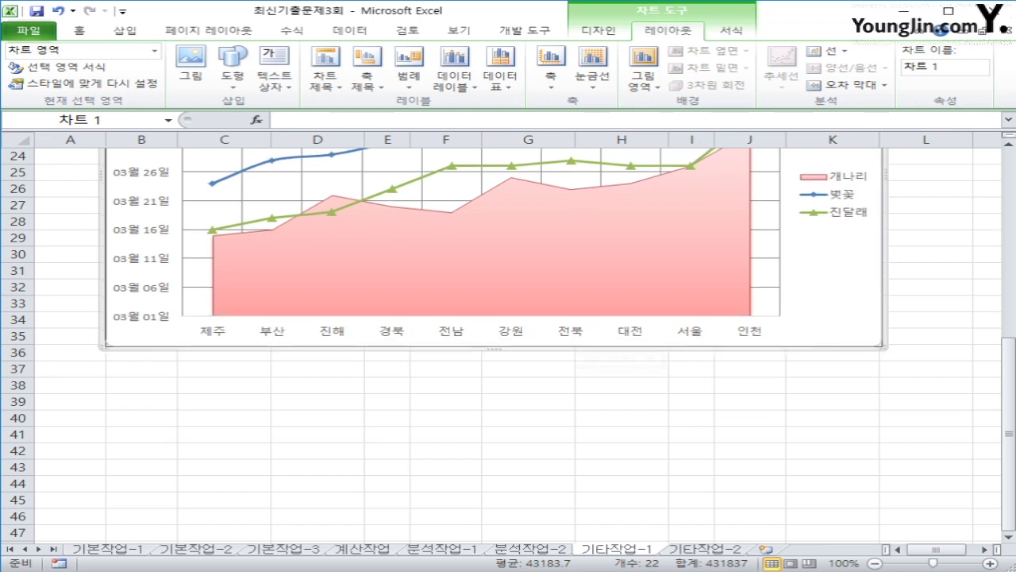
click(57, 10)
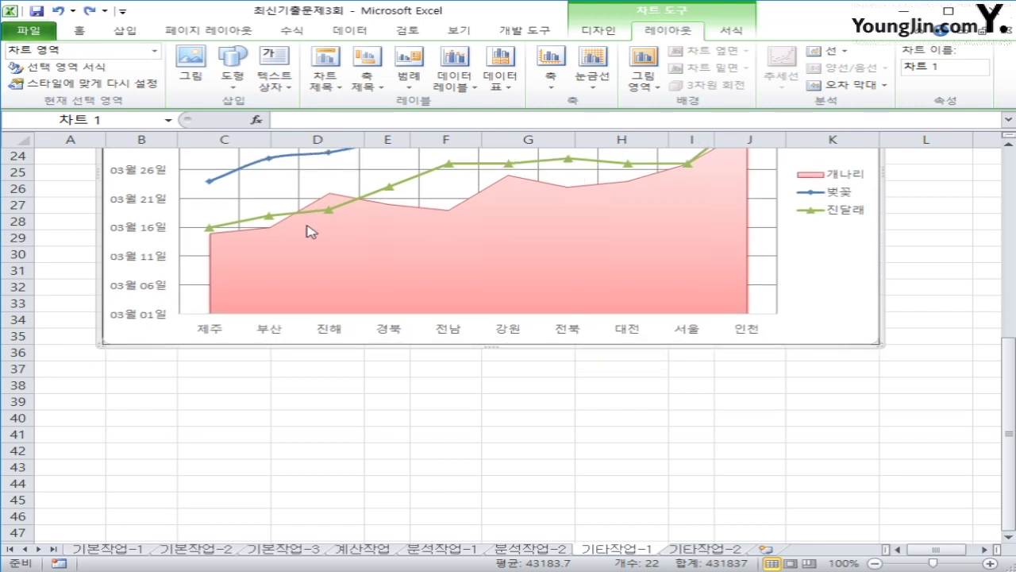
Step: Set the axis position of the horizontal category axis to on tick marks (눈금), and deselect the chart
click(577, 333)
right_click(576, 333)
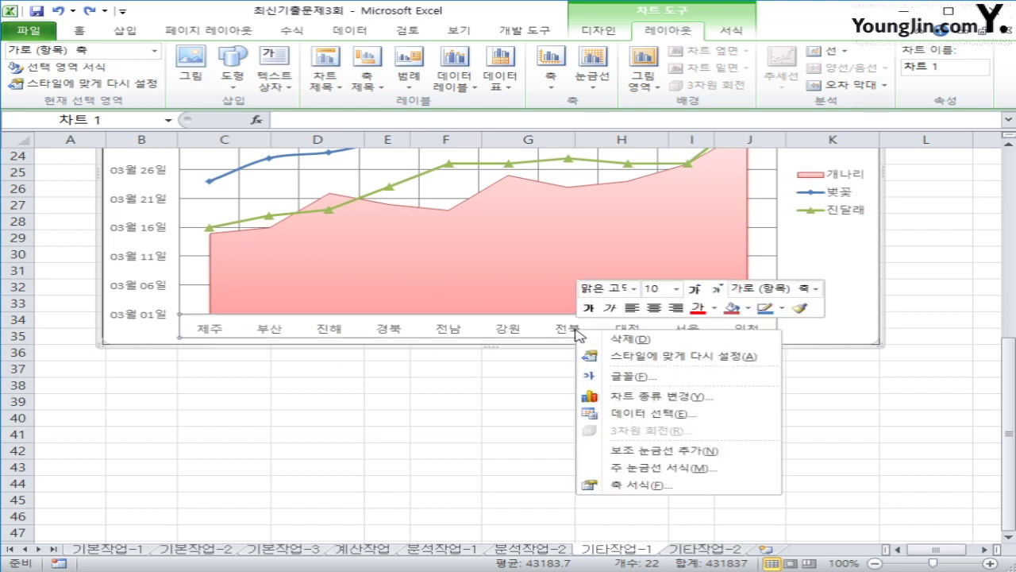
click(713, 488)
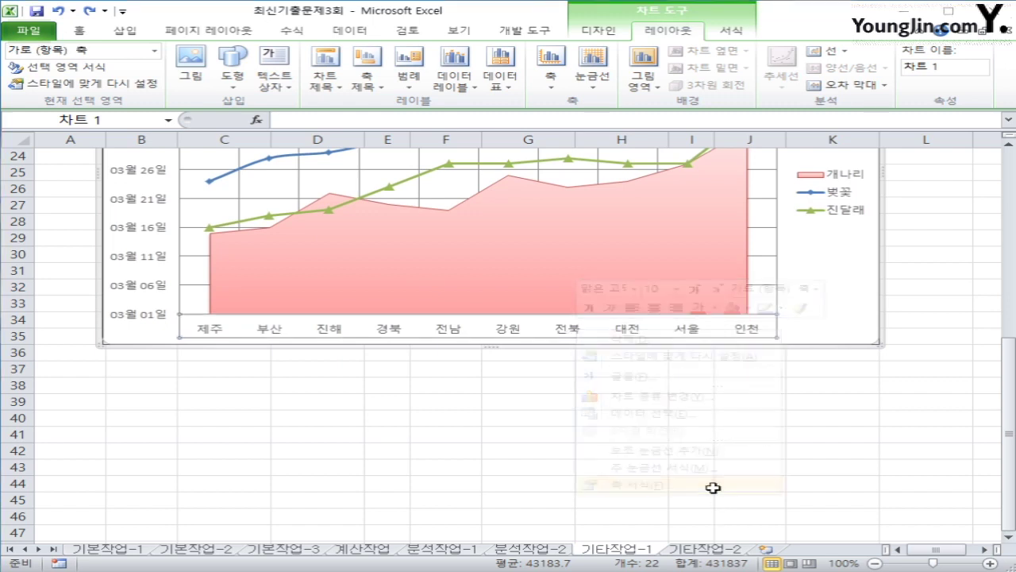
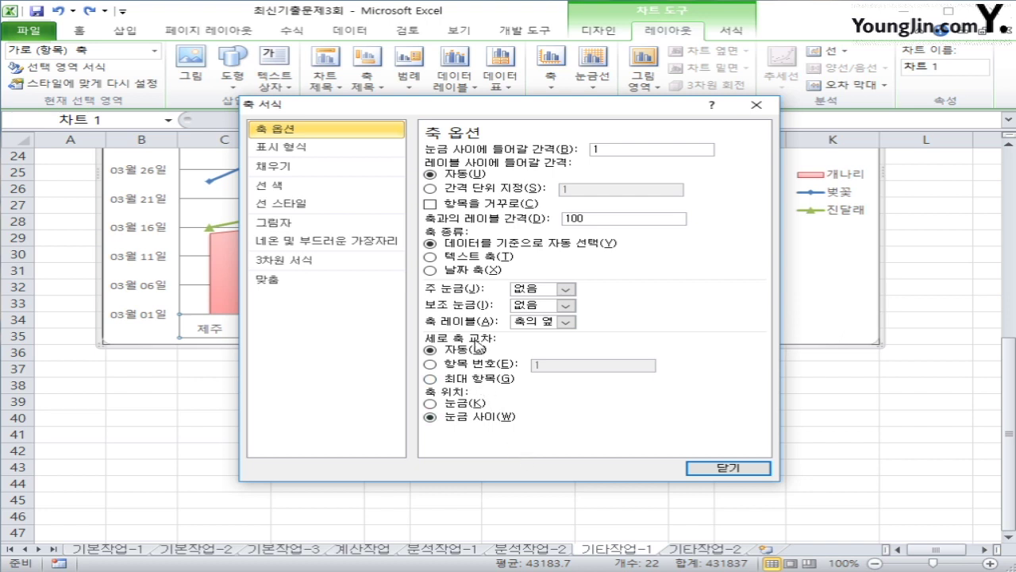
click(468, 409)
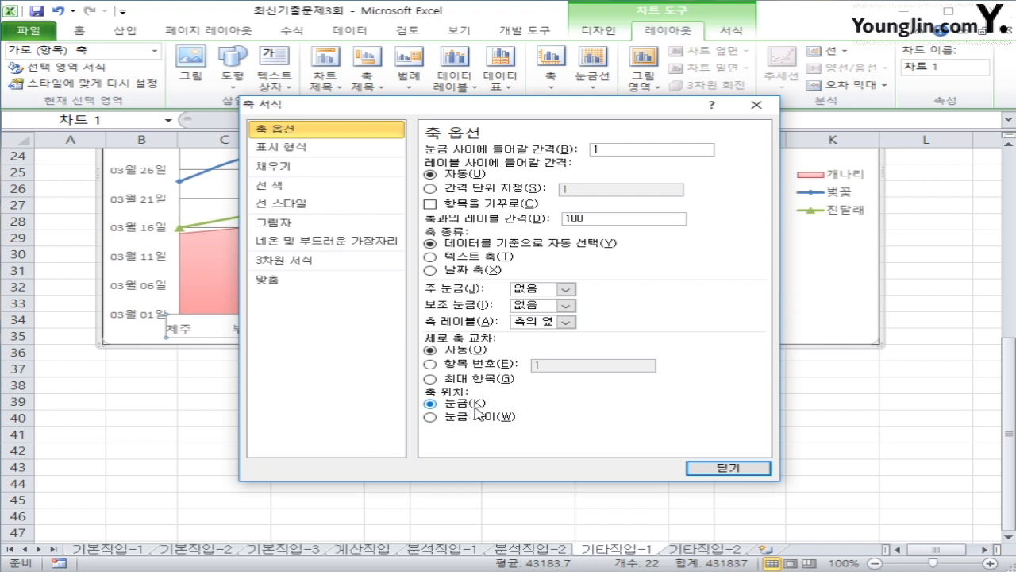
click(698, 467)
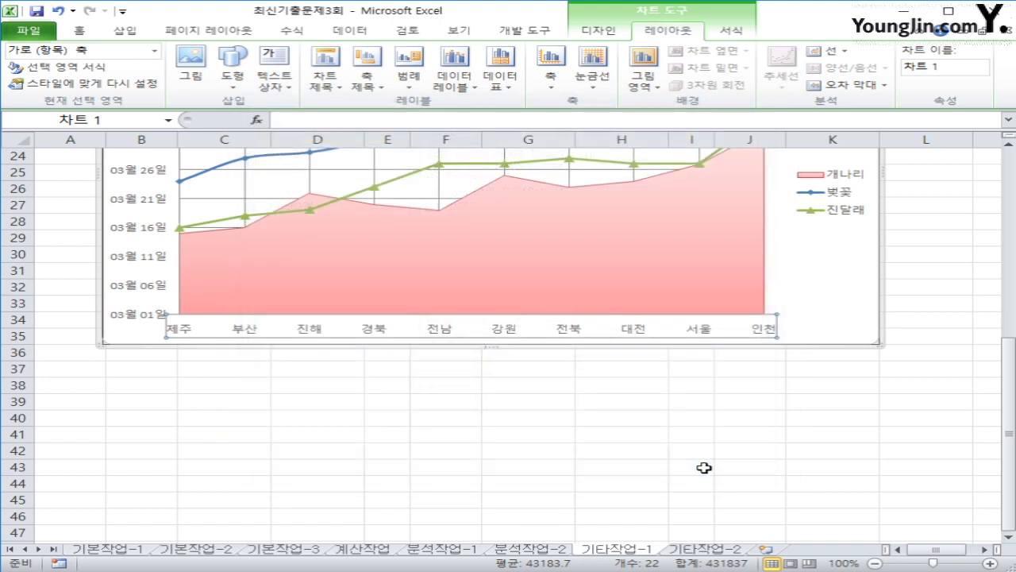
click(704, 468)
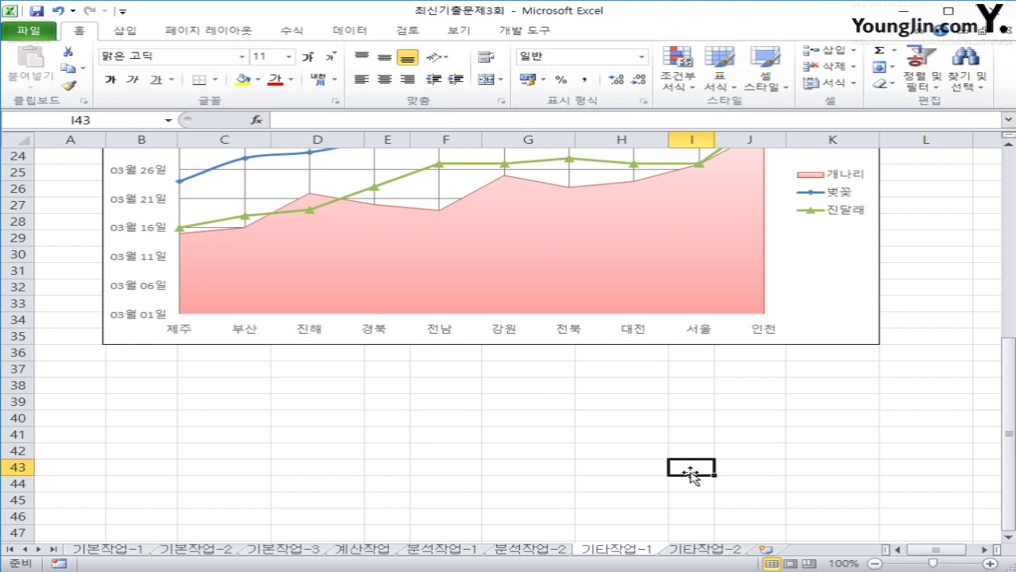
scroll(690, 475, up, 2)
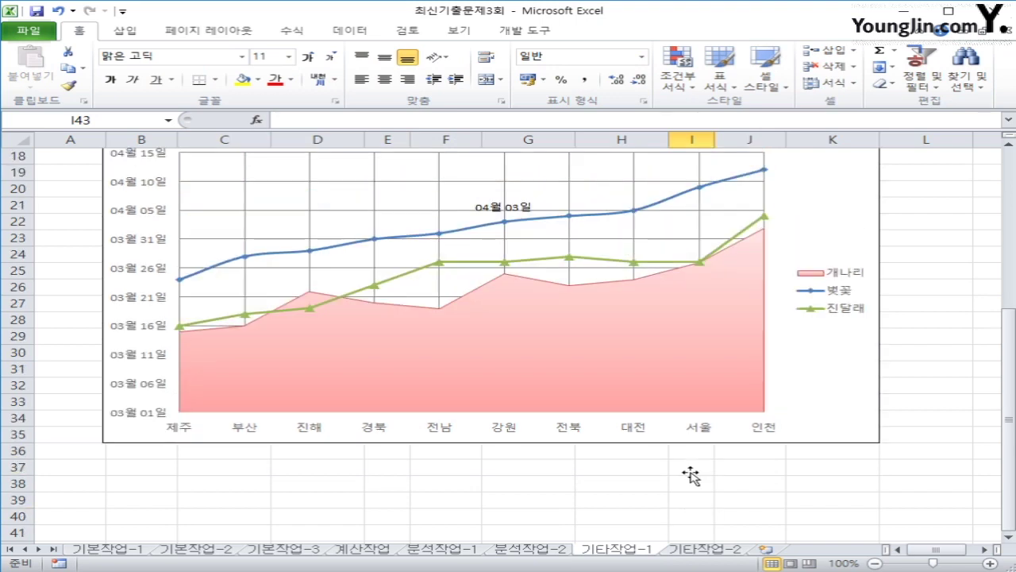
scroll(687, 471, up, 1)
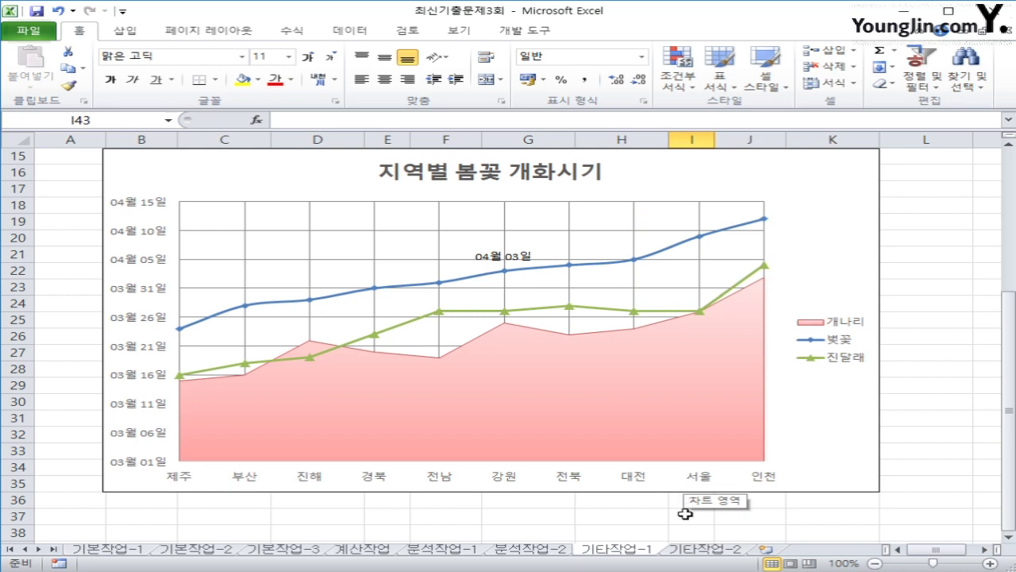
Step: On the 기타작업-2 sheet, turn on design mode and open the 소장도서등록 button's Click procedure in the Visual Basic editor
click(709, 549)
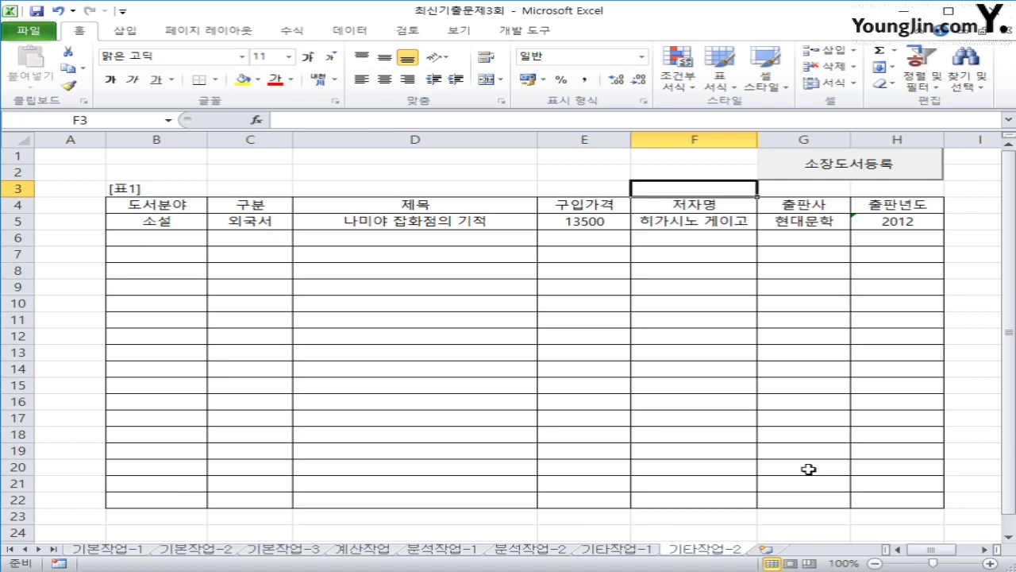
click(857, 177)
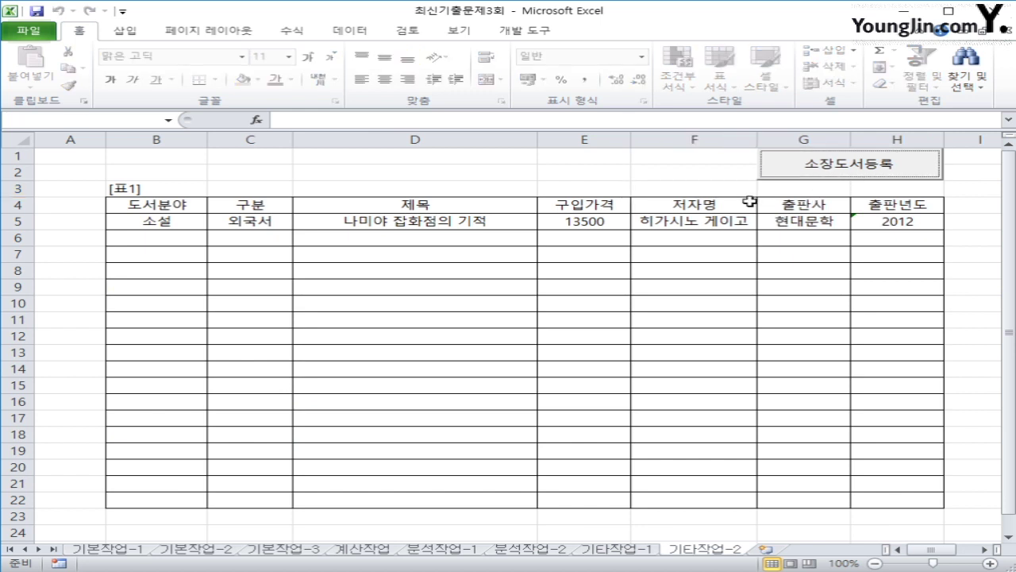
click(637, 170)
click(545, 33)
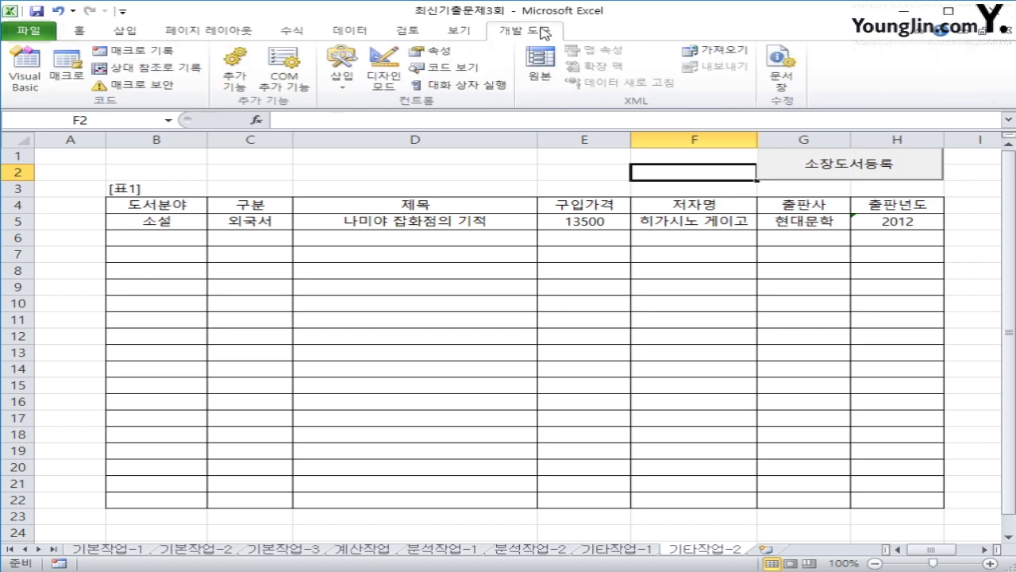
click(384, 77)
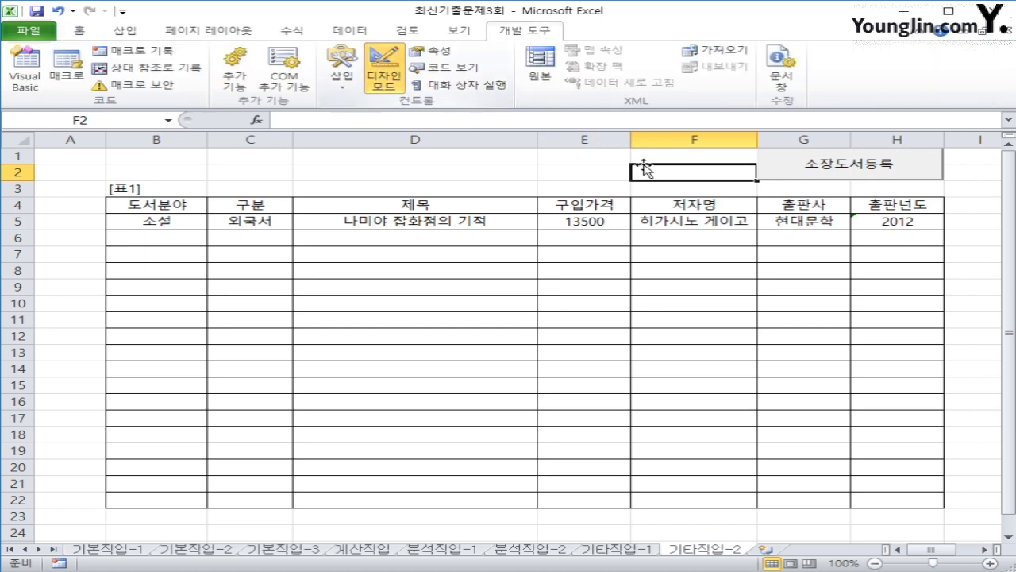
click(774, 171)
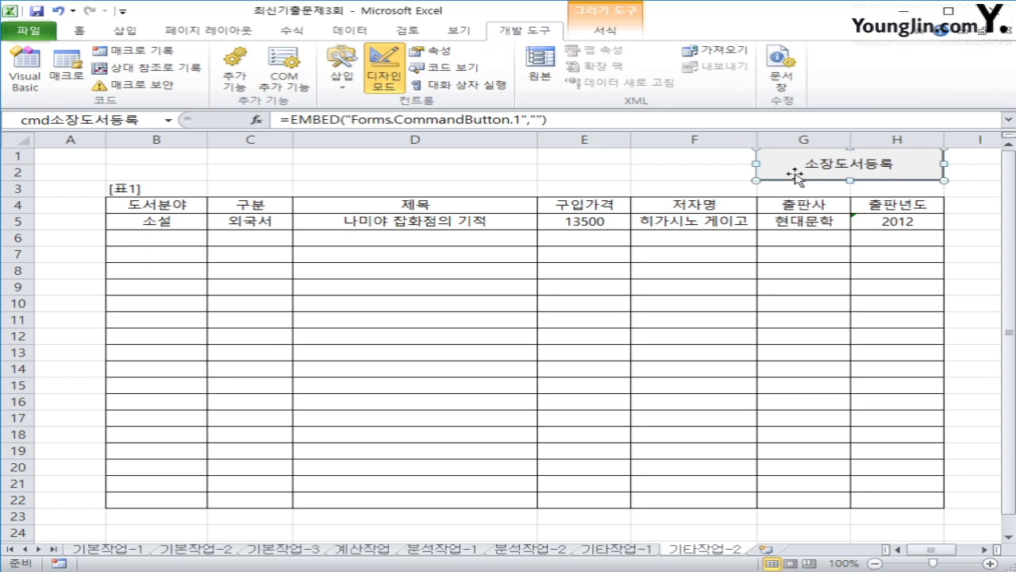
double_click(794, 173)
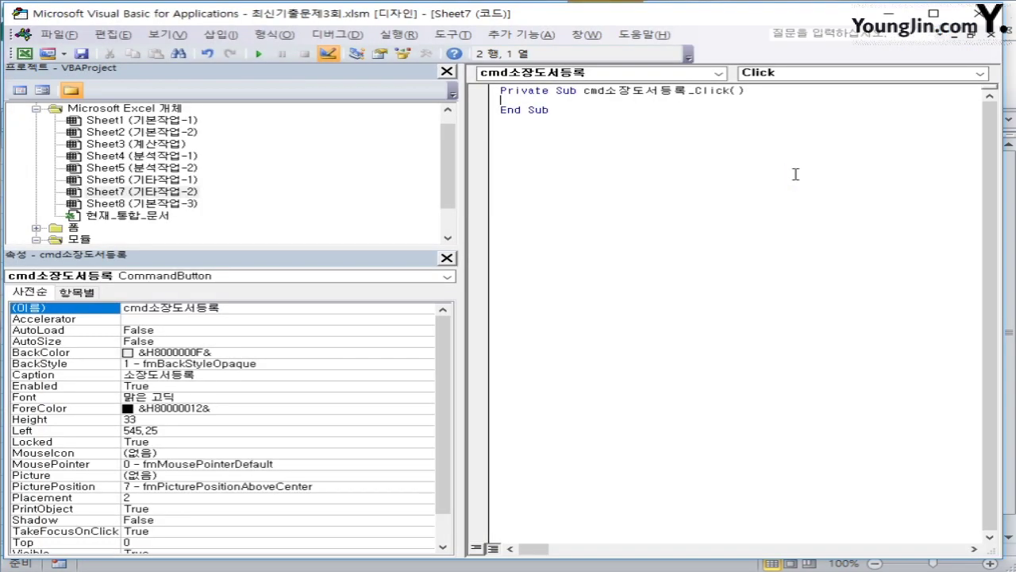
Step: Enter the statement 도서등록.Show in the cmd소장도서등록_Click procedure
key(Tab)
text(도서등록.)
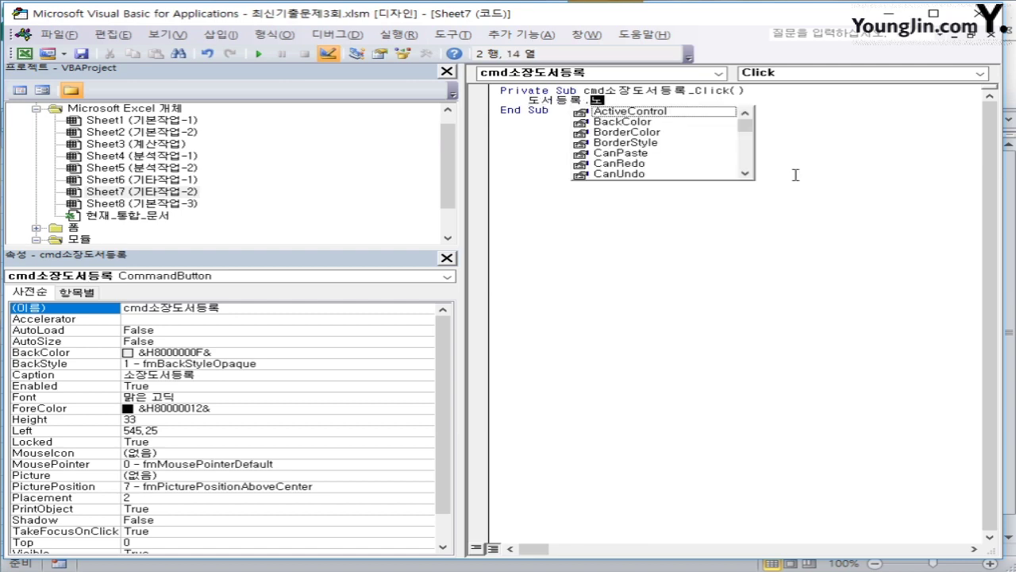
key(Hangul)
text(sh)
key(Tab)
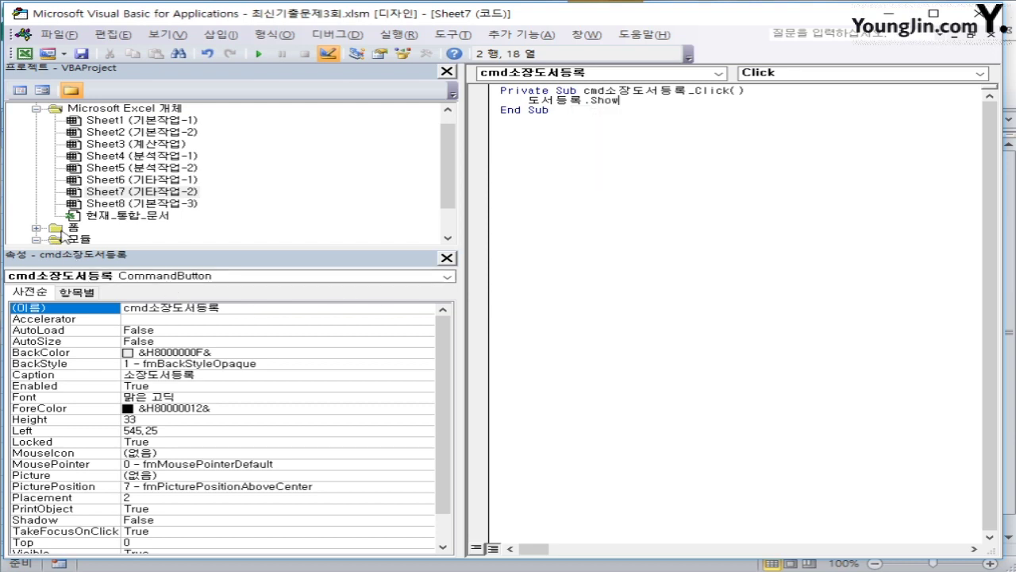
Step: Open the code of the 도서등록 form and create its UserForm_Initialize procedure
double_click(62, 231)
double_click(97, 227)
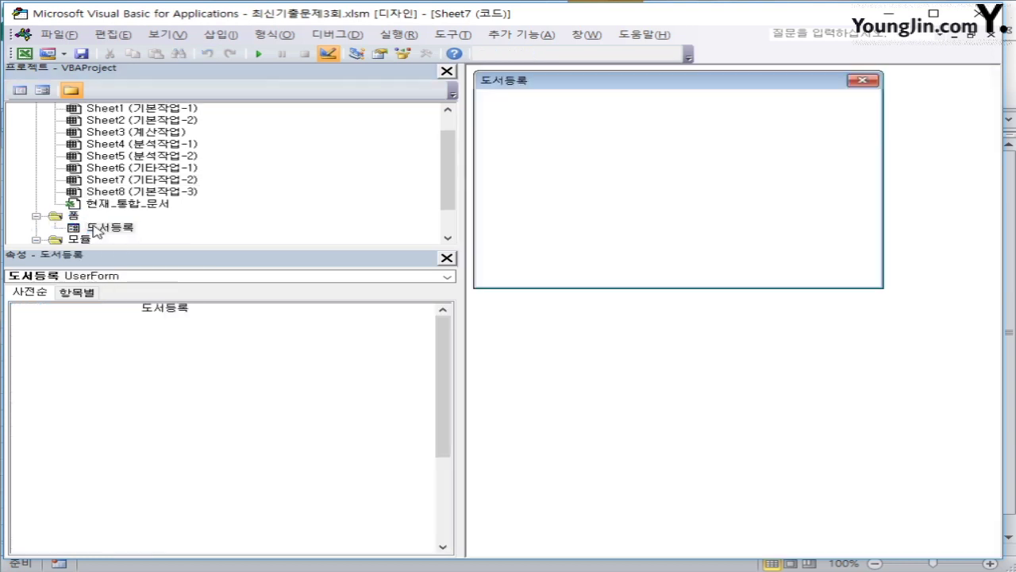
click(19, 92)
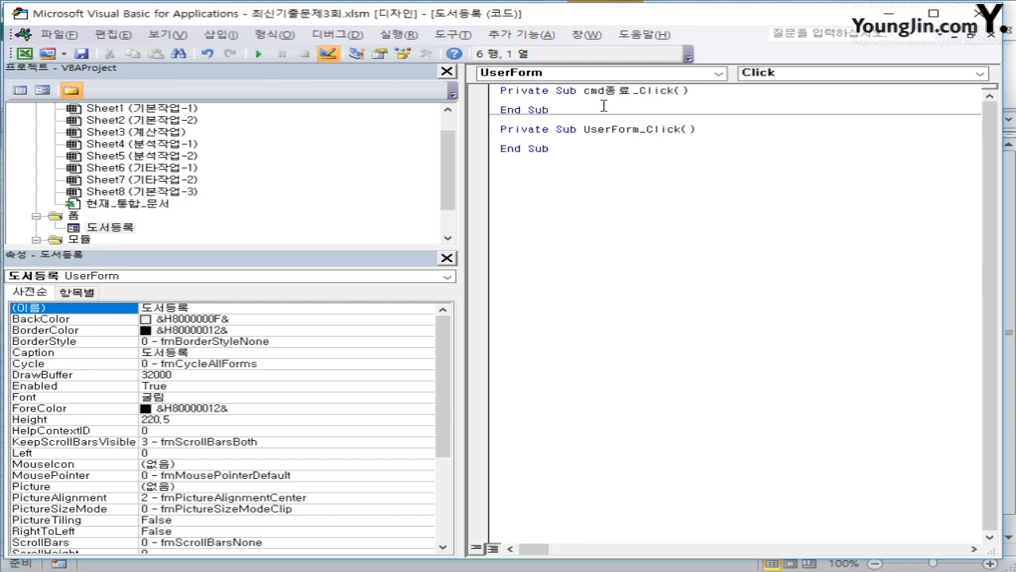
click(763, 72)
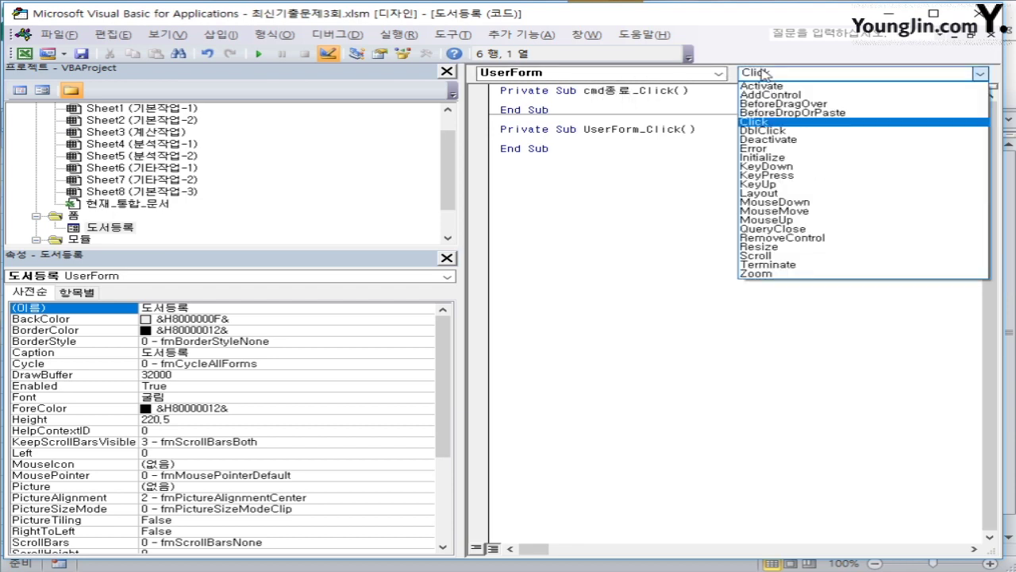
click(797, 158)
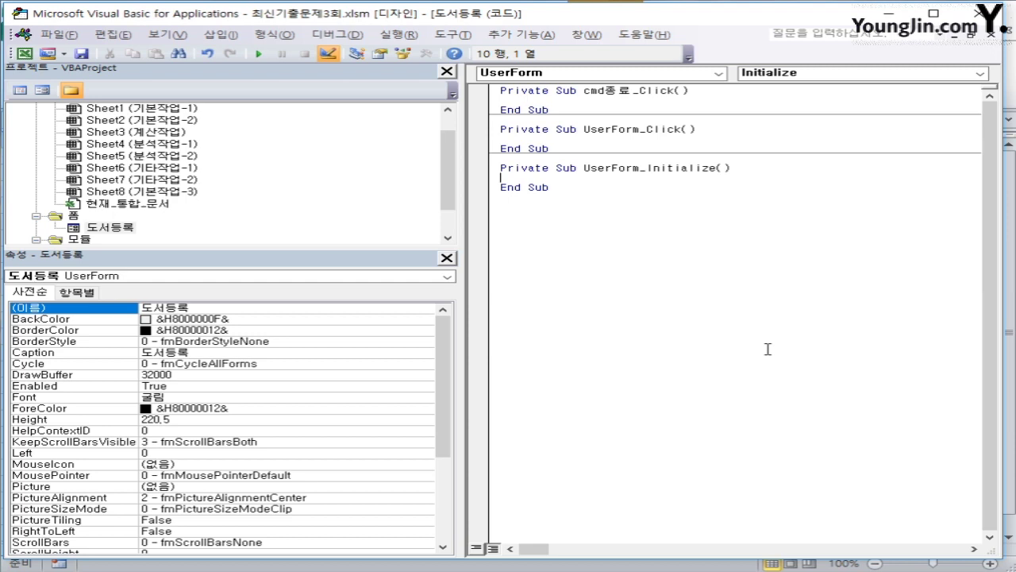
Step: Enter cmb도서분야.RowSource = "J5:J12" in the UserForm_Initialize procedure and start a new line below it
key(Tab)
text(cmb도서)
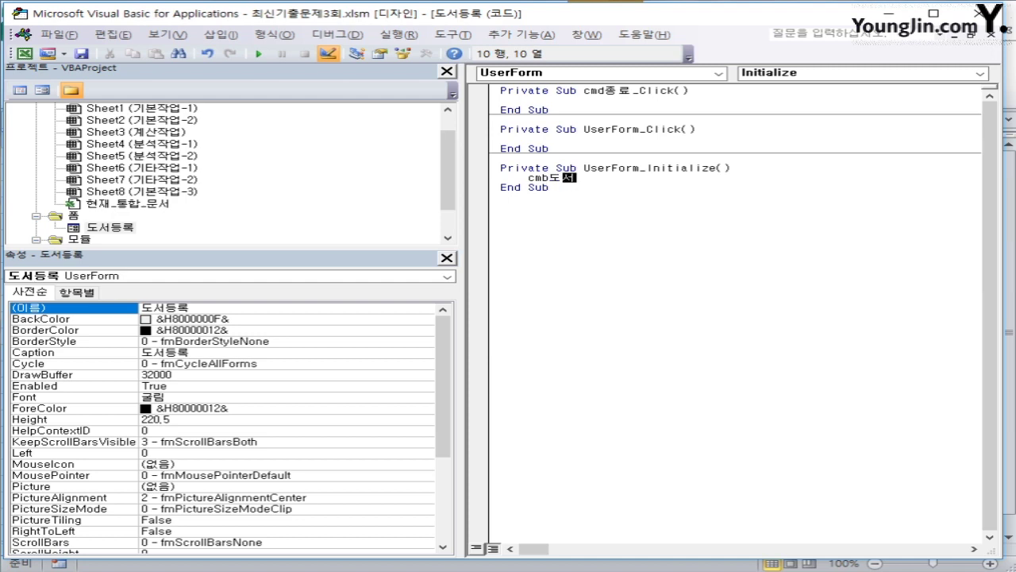
text(분야.RowSource )
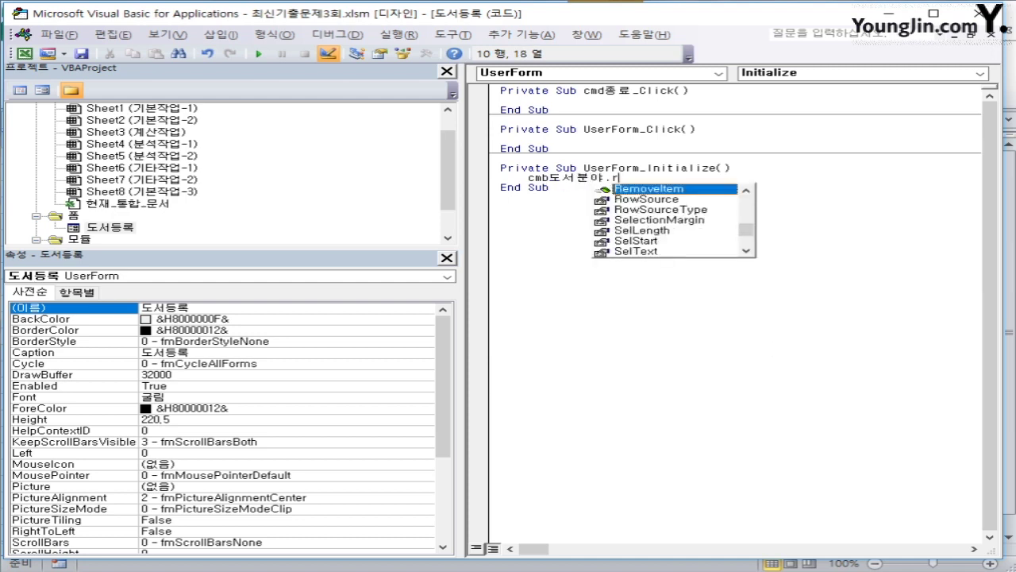
text(= )
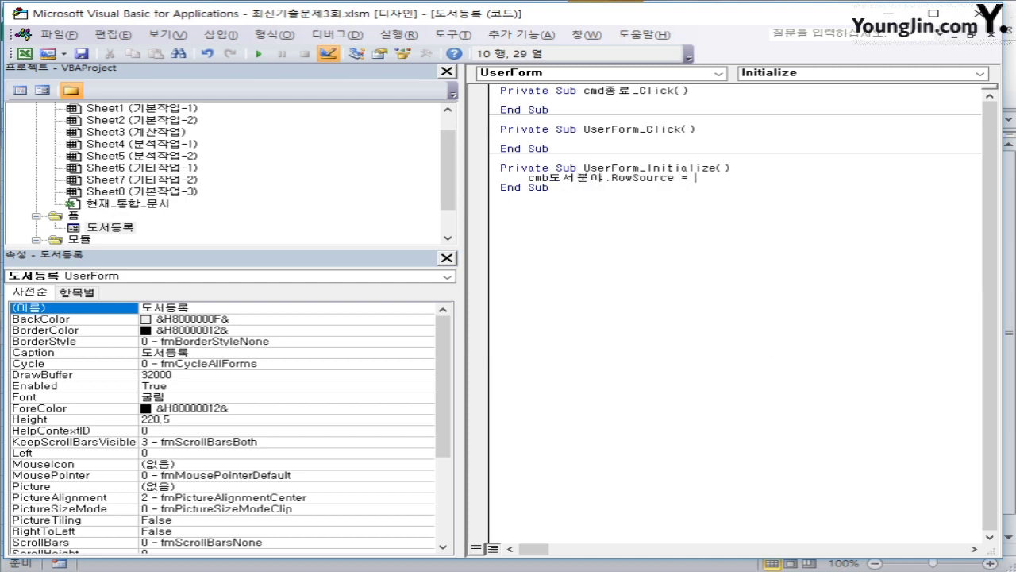
text("J5:J12")
click(549, 187)
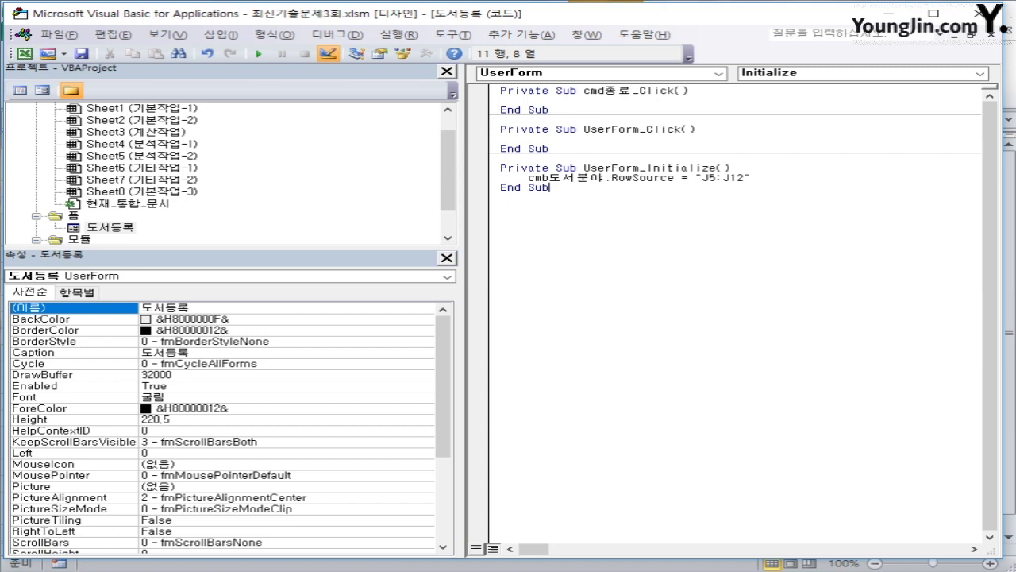
click(752, 178)
key(Return)
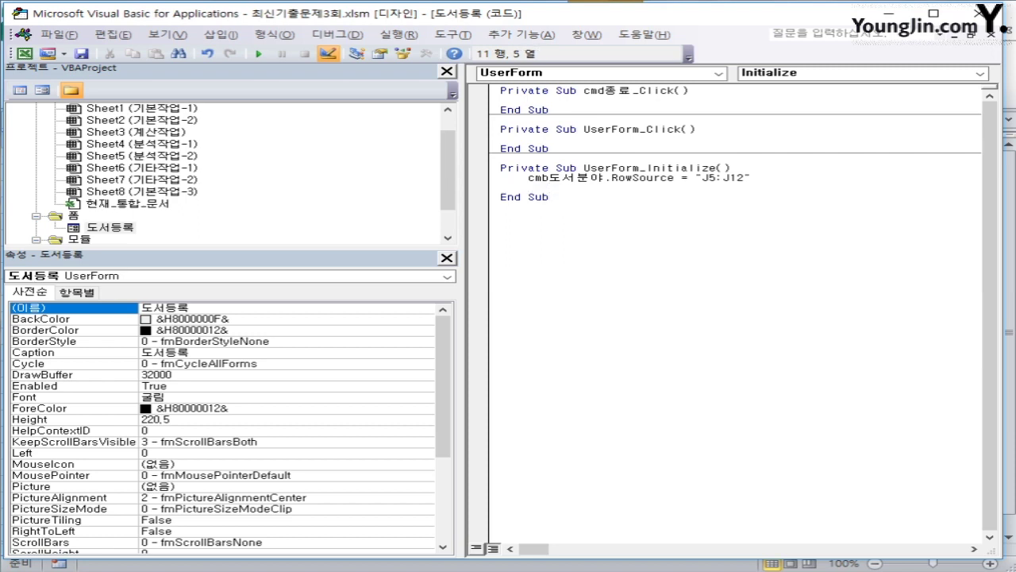
Step: Enter opt국내서 = True below the RowSource line in the UserForm_Initialize procedure
text(opt)
text(구내)
key(BackSpace)
key(BackSpace)
text(국내서 )
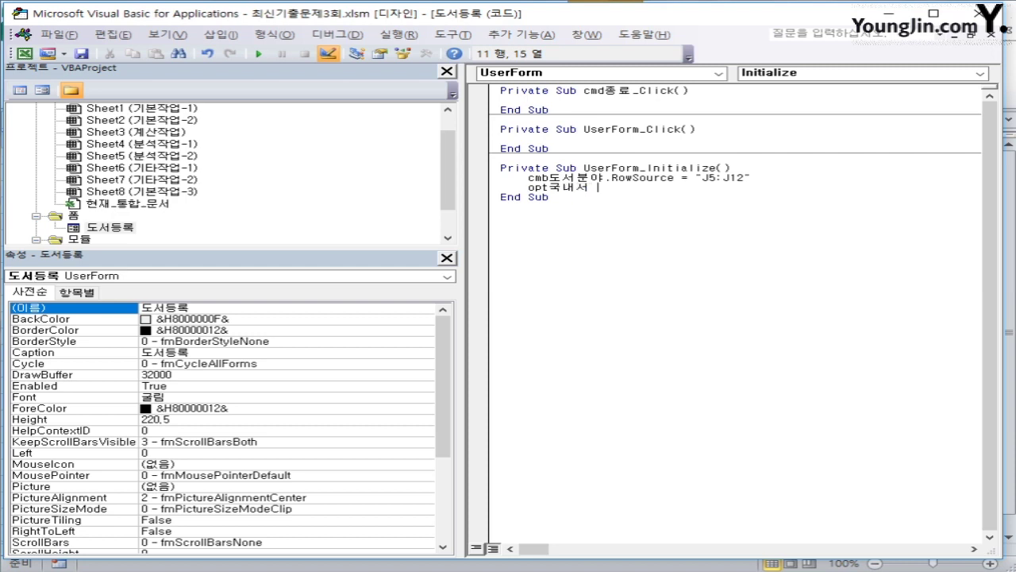
text(= true)
key(Down)
key(Return)
Step: In the cmd종료_Click procedure, enter the statement MsgBox Now(), , "폼을 종료합니다."
click(622, 83)
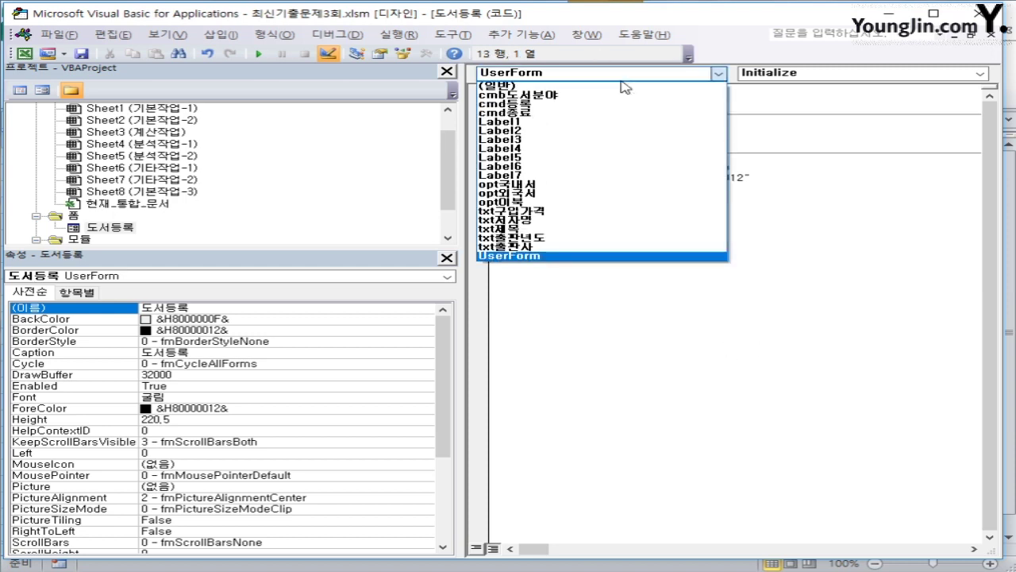
click(611, 113)
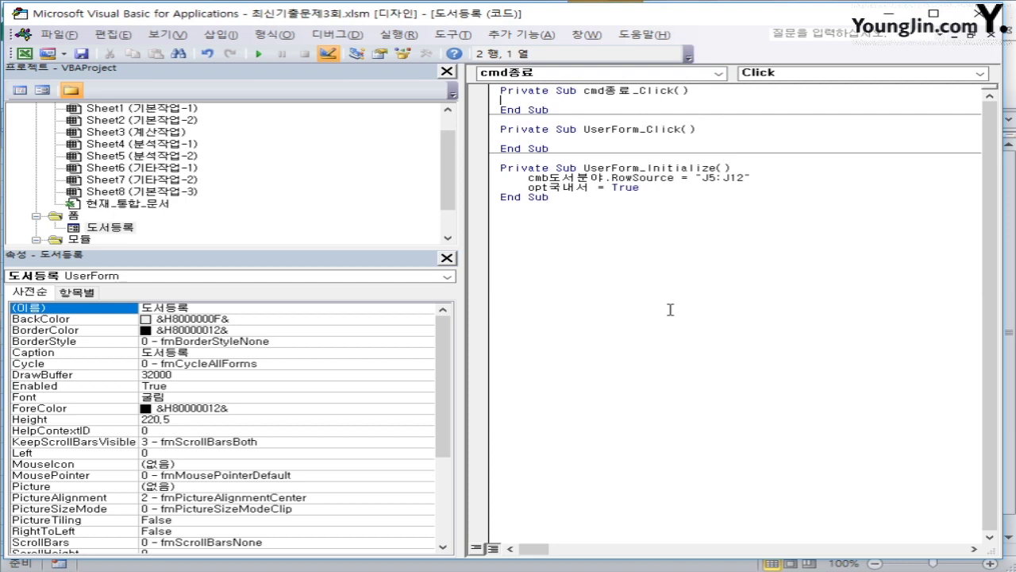
key(Tab)
text(msgbox )
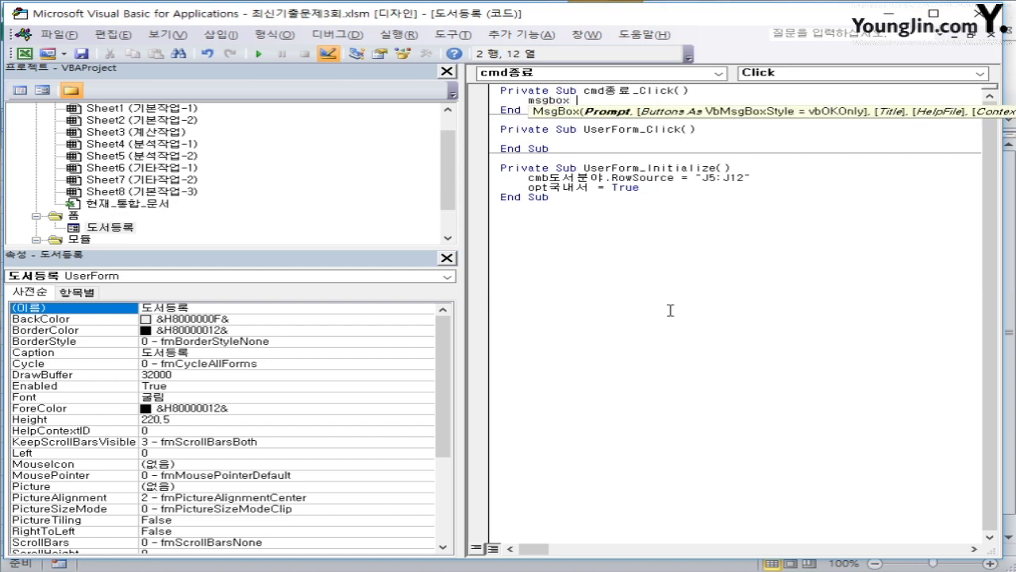
text(now()
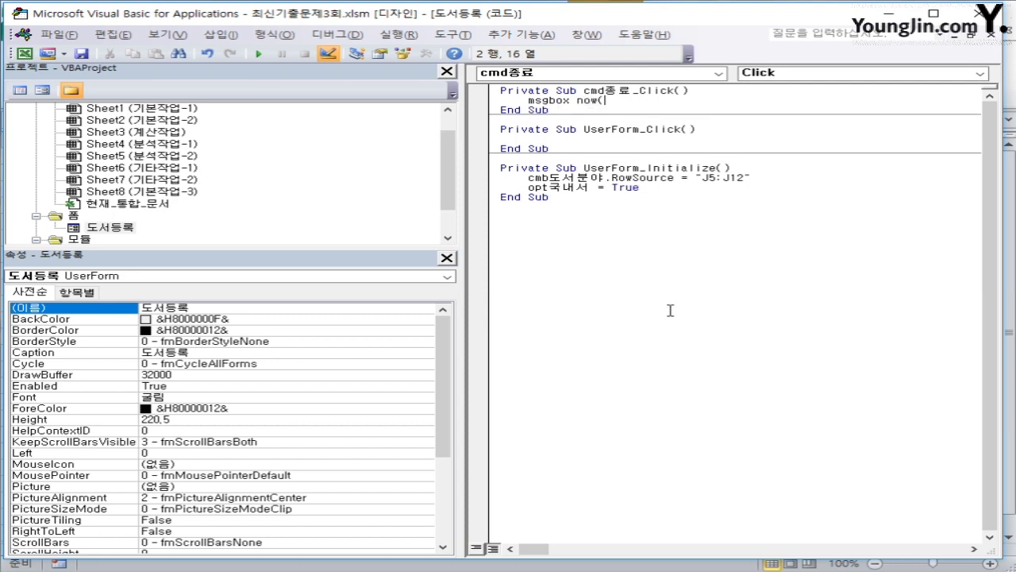
text())
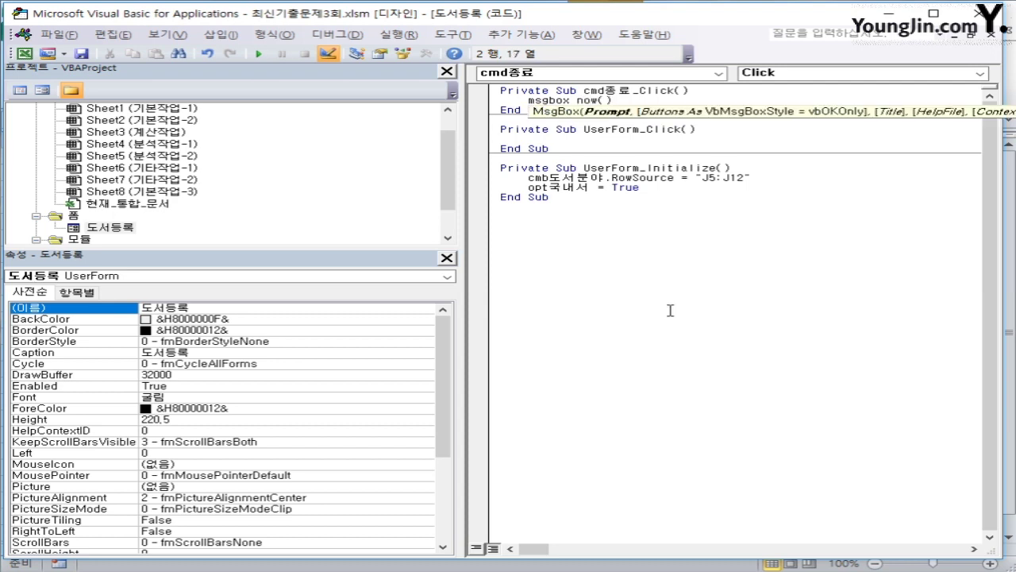
text(,,)
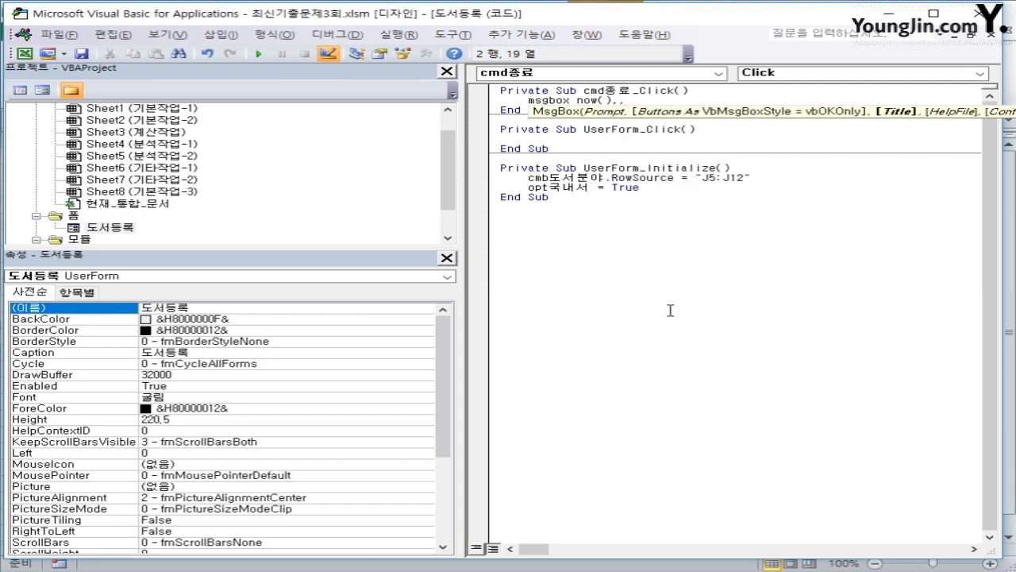
text(")
text(ㅍ)
text(ㅗㅁ을 종료합ㄴ)
text(ㅣ)
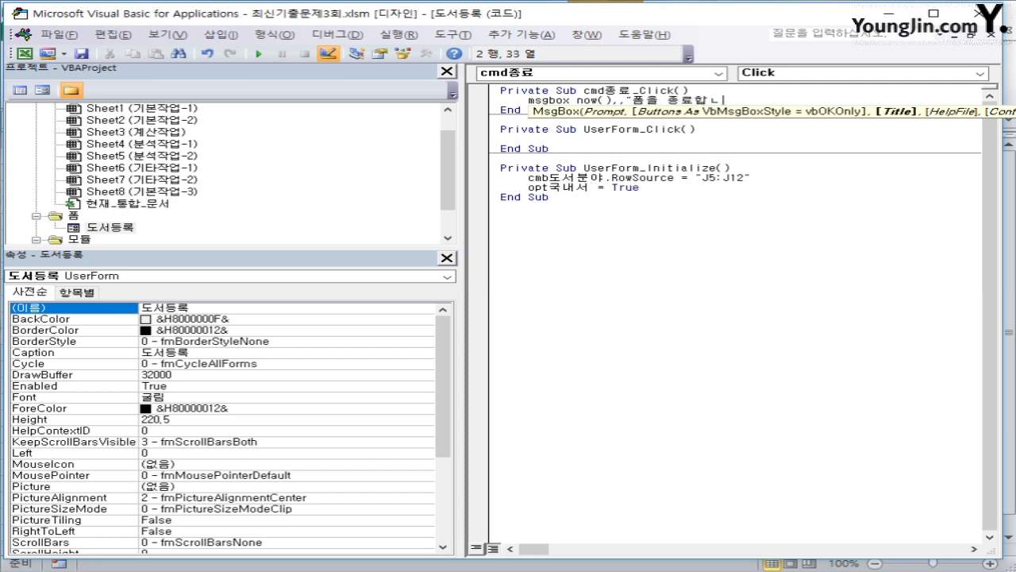
text(ㄷㅏ.)
key(Down)
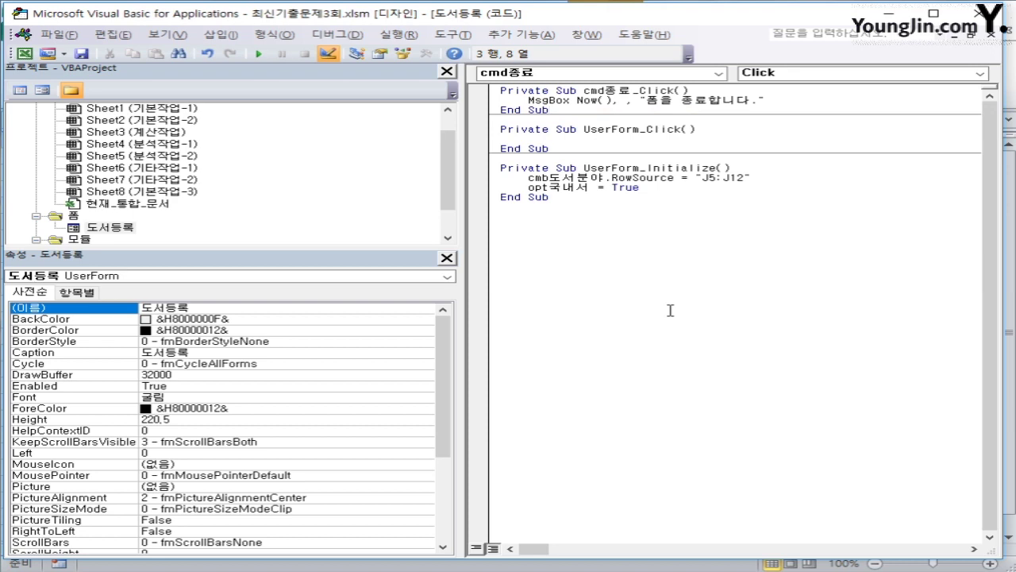
Step: Add Unload Me below the MsgBox line in cmd종료_Click and create the cmd등록_Click procedure
click(792, 102)
key(Return)
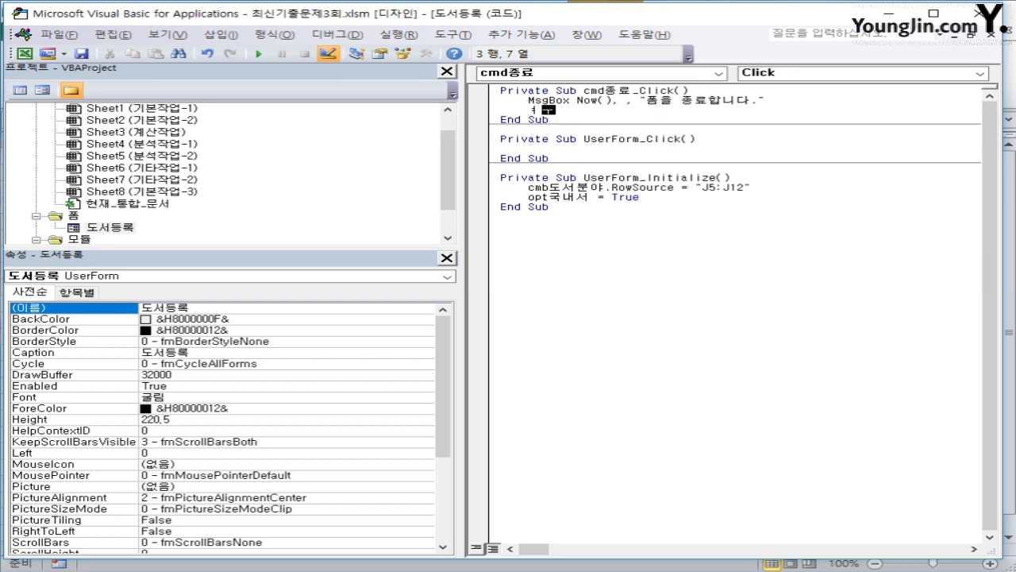
text(unload me)
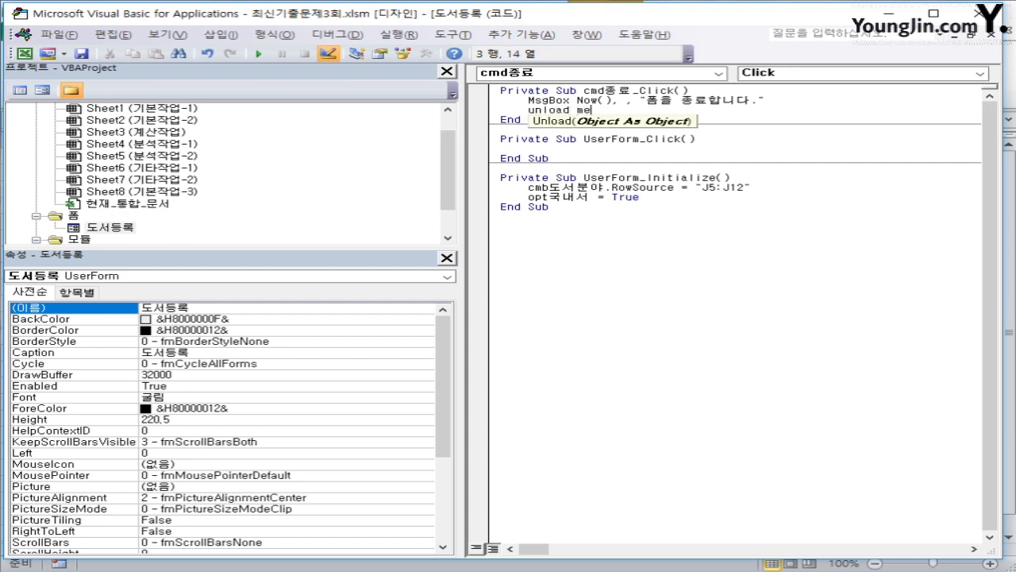
click(791, 267)
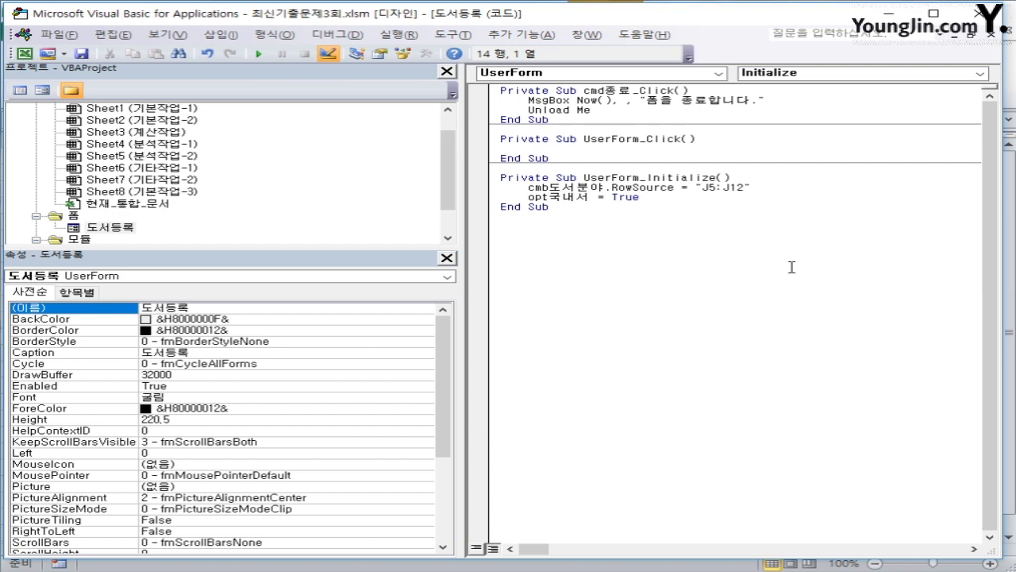
click(656, 73)
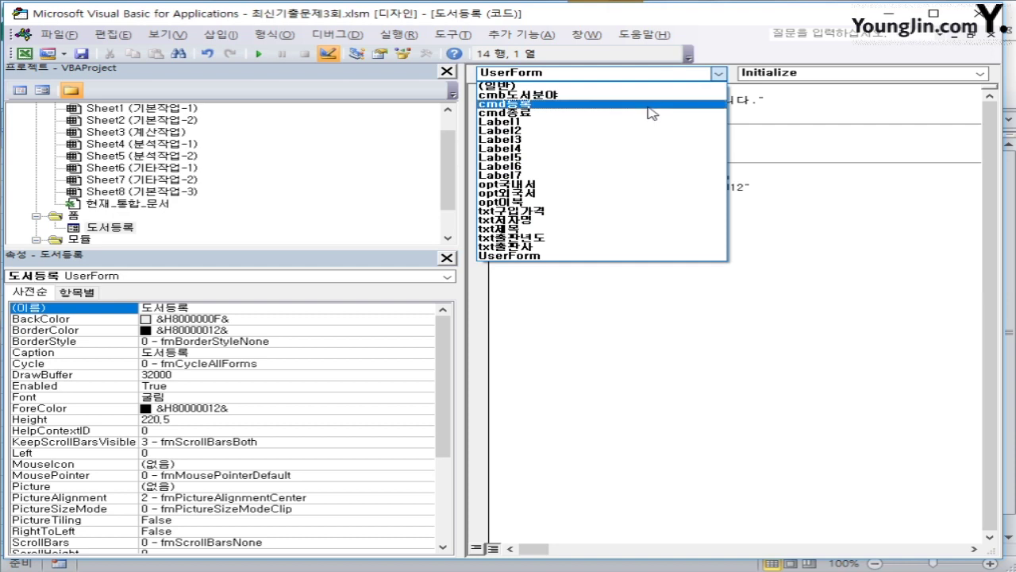
click(653, 104)
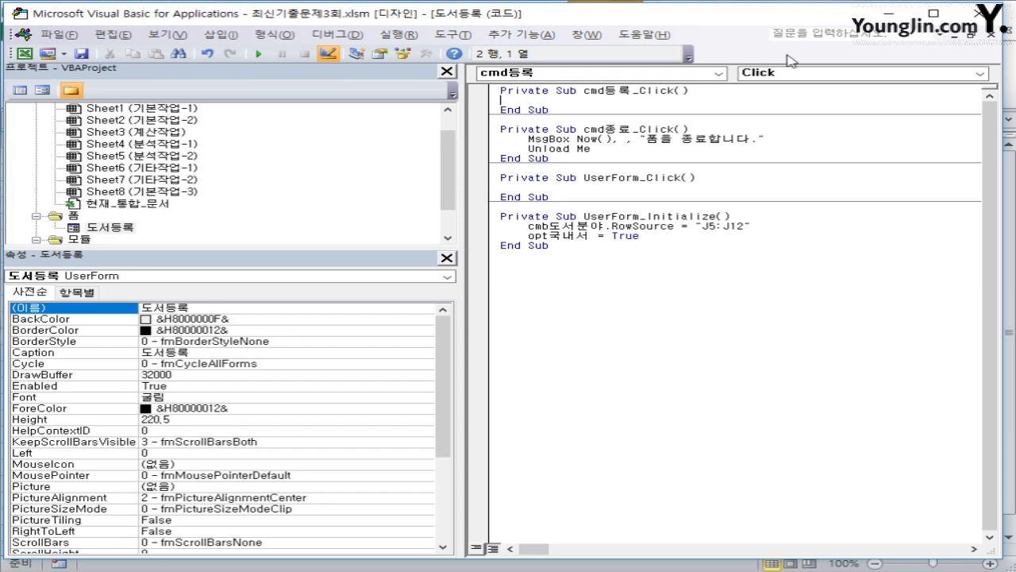
Step: Switch to the Excel sheet, examine the table's connected range from B3 to H5 and the first empty row, and return to the code
key(alt+F11)
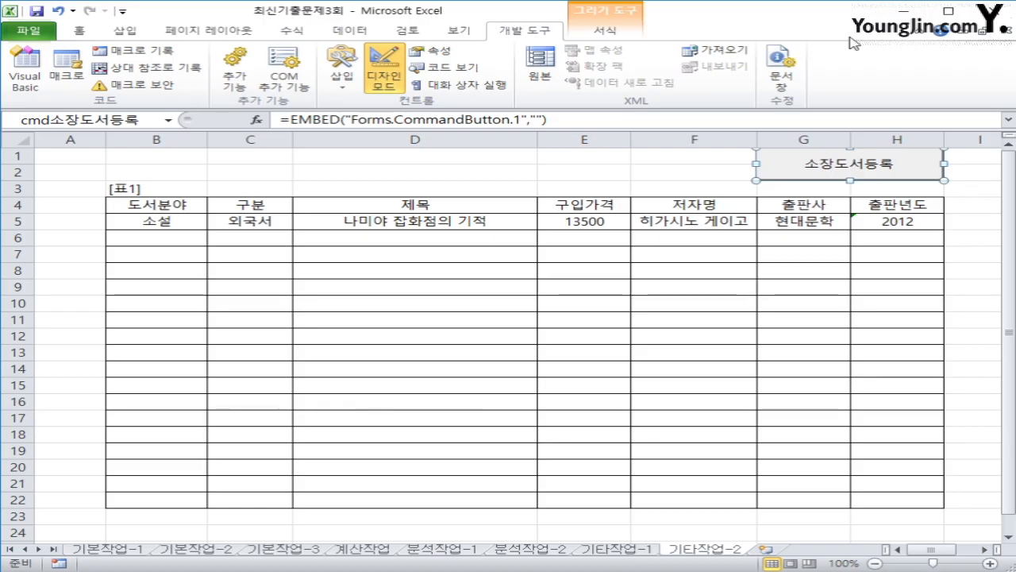
click(183, 204)
drag(183, 203, 892, 222)
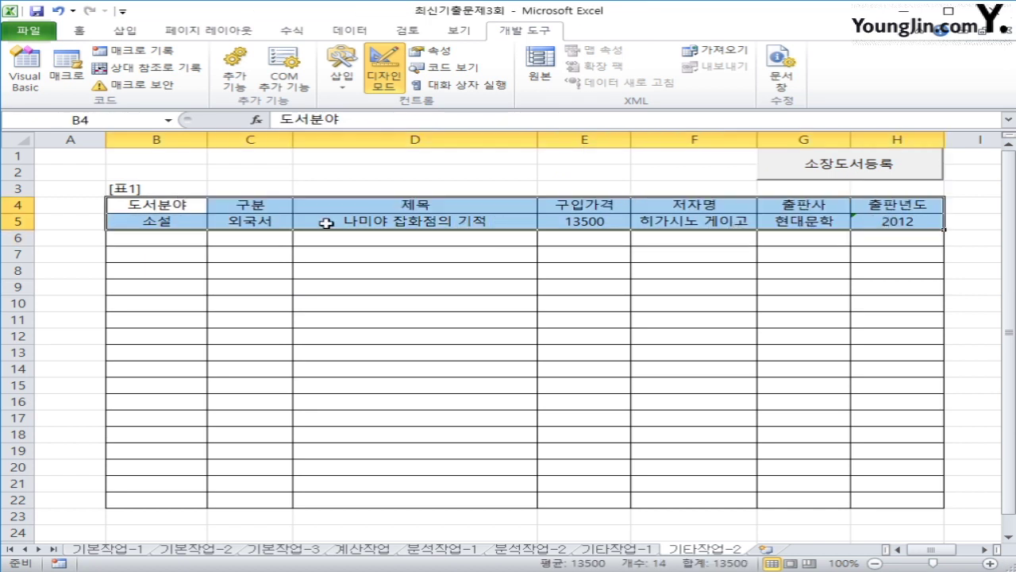
drag(177, 191, 866, 234)
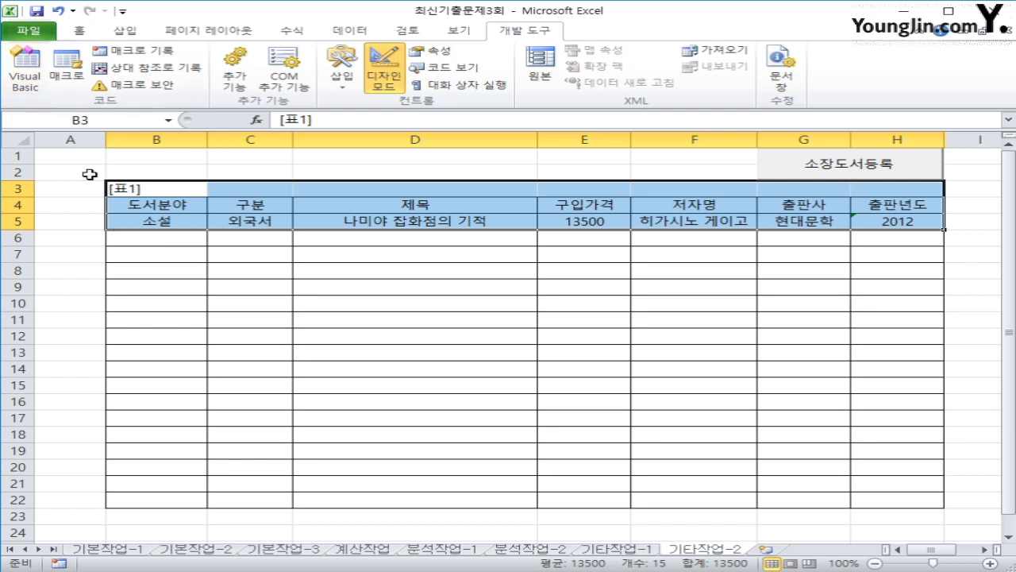
click(142, 201)
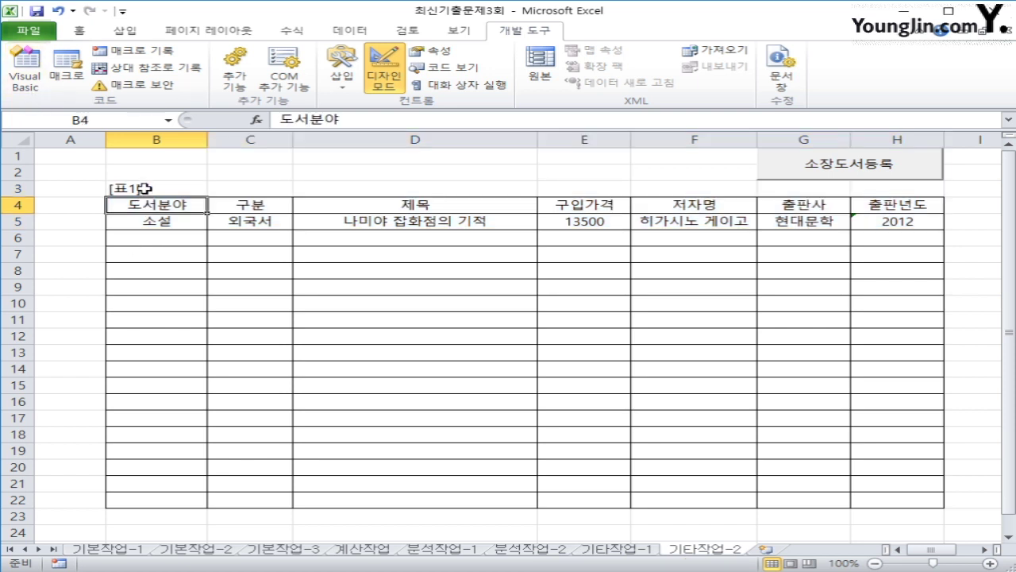
click(148, 187)
drag(149, 187, 878, 228)
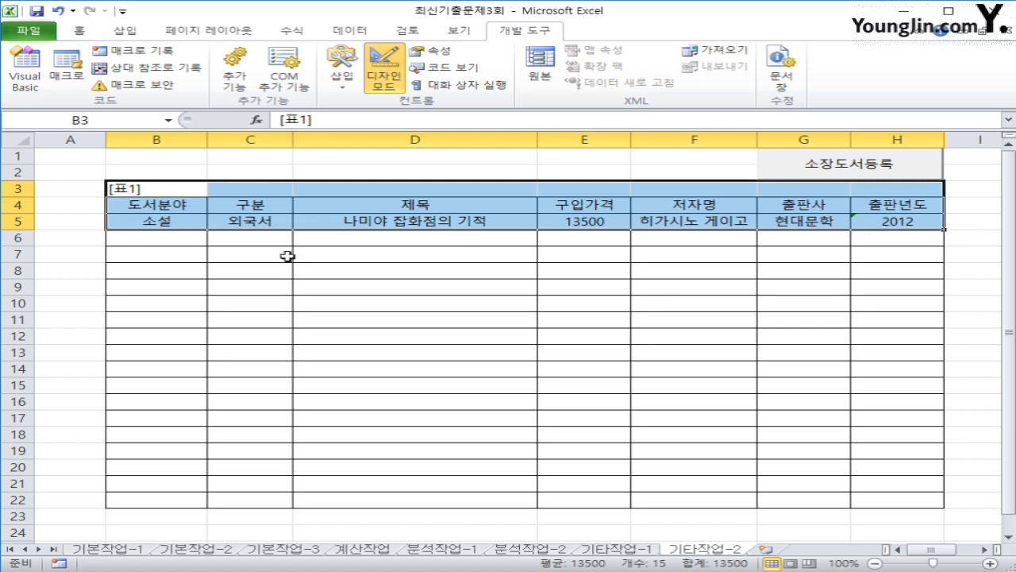
click(187, 239)
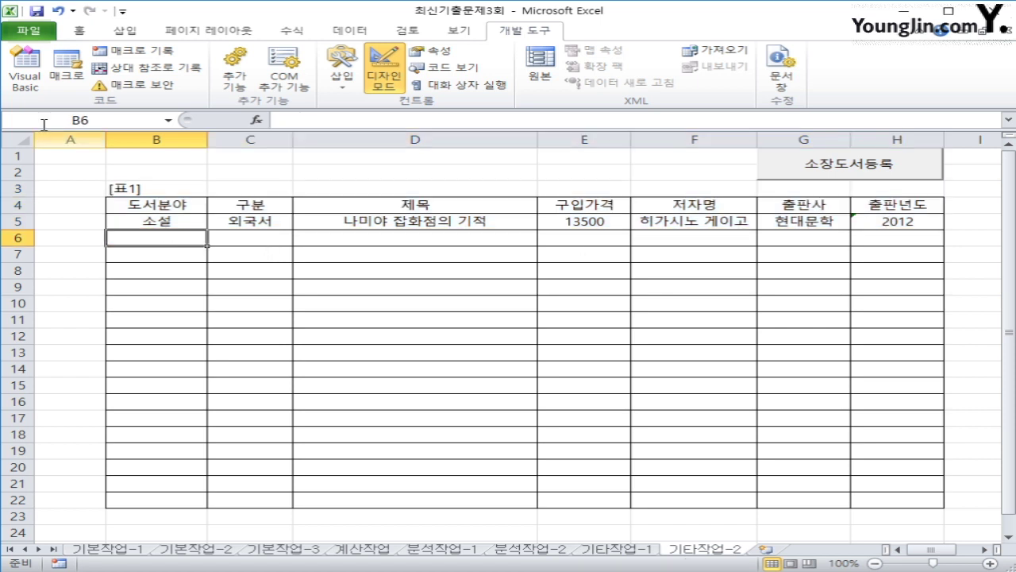
click(25, 70)
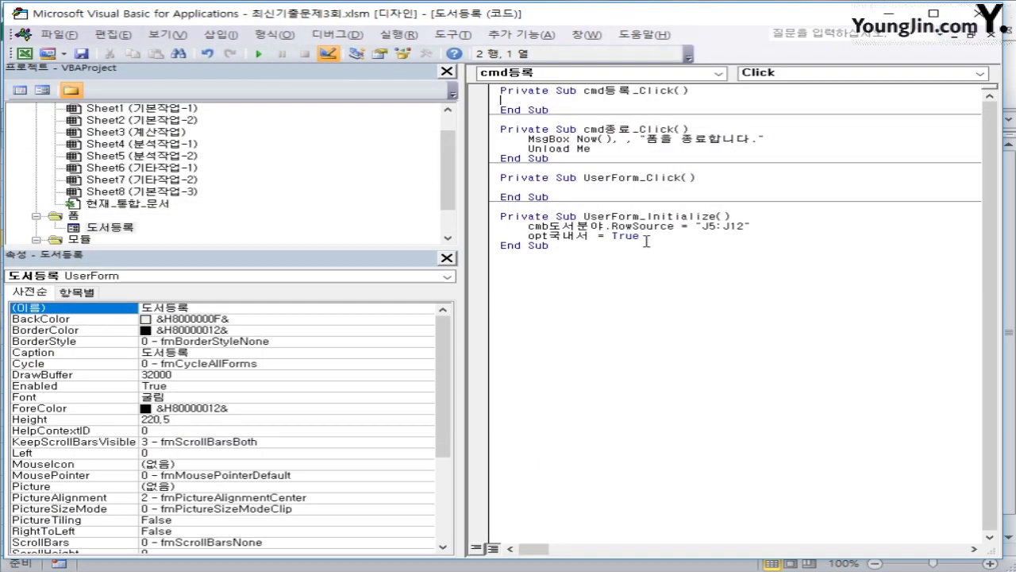
Step: Enter i = Range("B4").CurrentRegion.Rows.Count + 3 in the cmd등록_Click procedure, followed by a blank line
key(Tab)
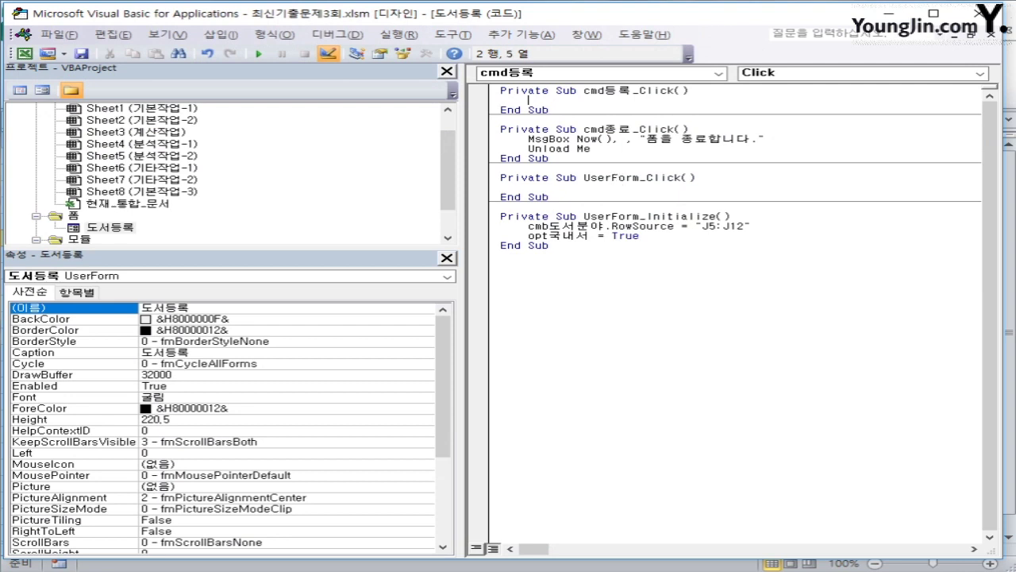
text(i = range("B)
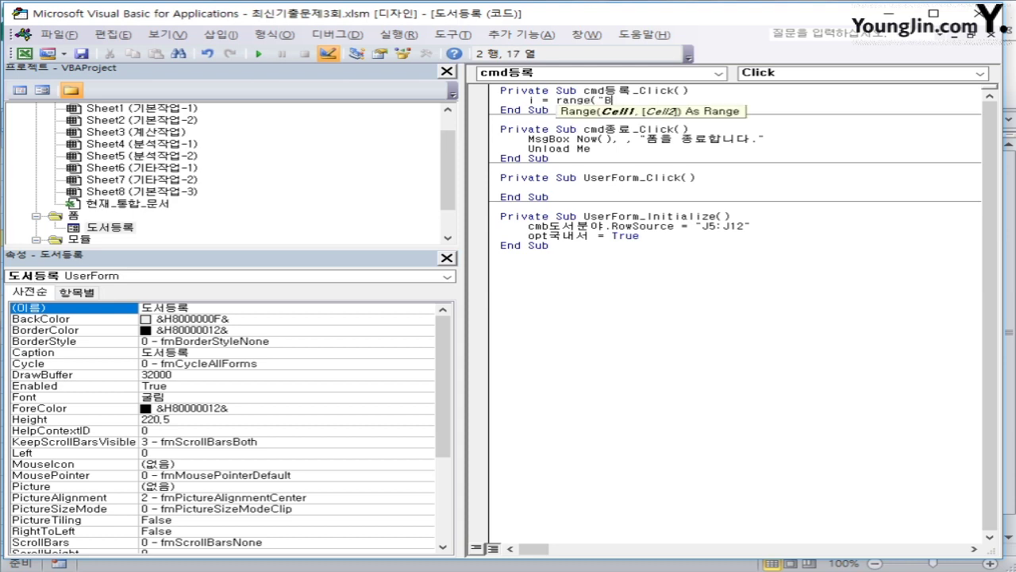
text(4").)
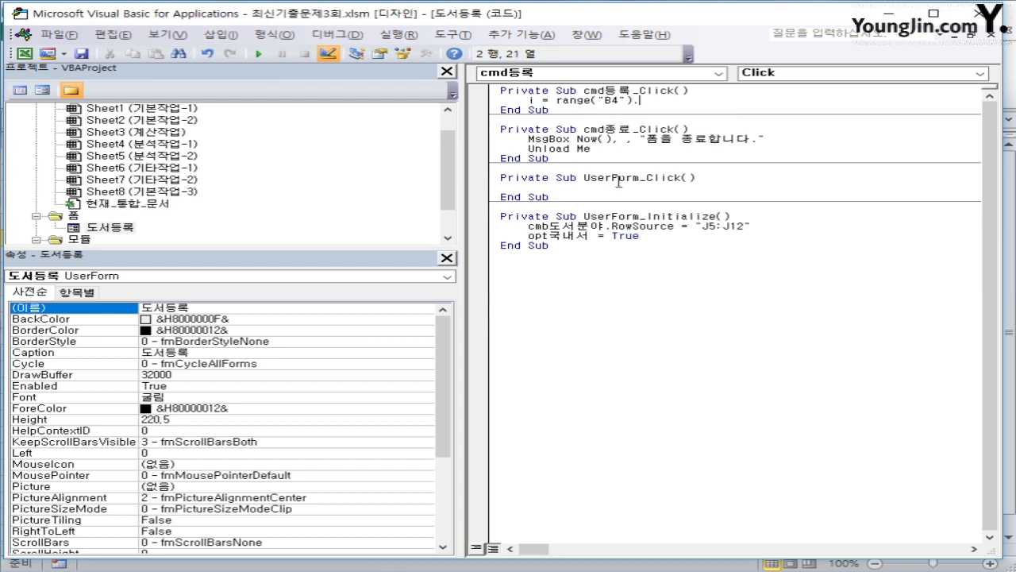
text(cun)
key(Down)
key(Down)
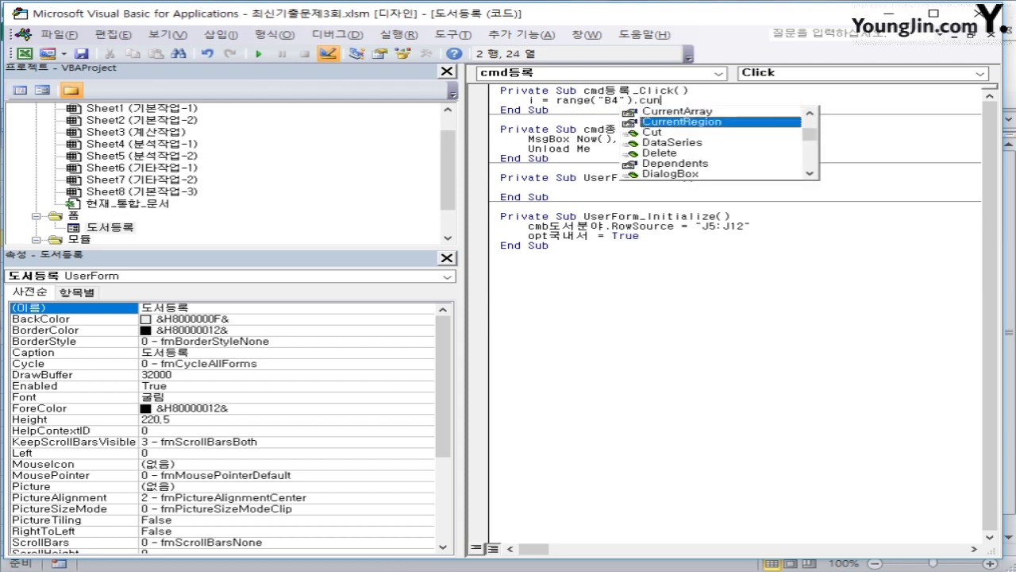
key(Tab)
text(.CurrentRegion.Rows.)
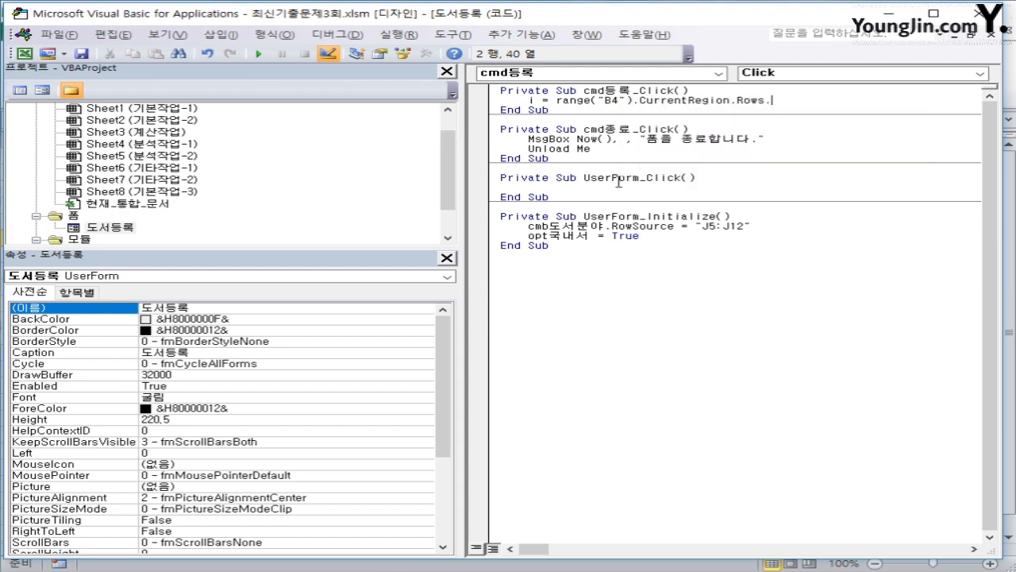
text(Count + 3)
key(Return)
key(Return)
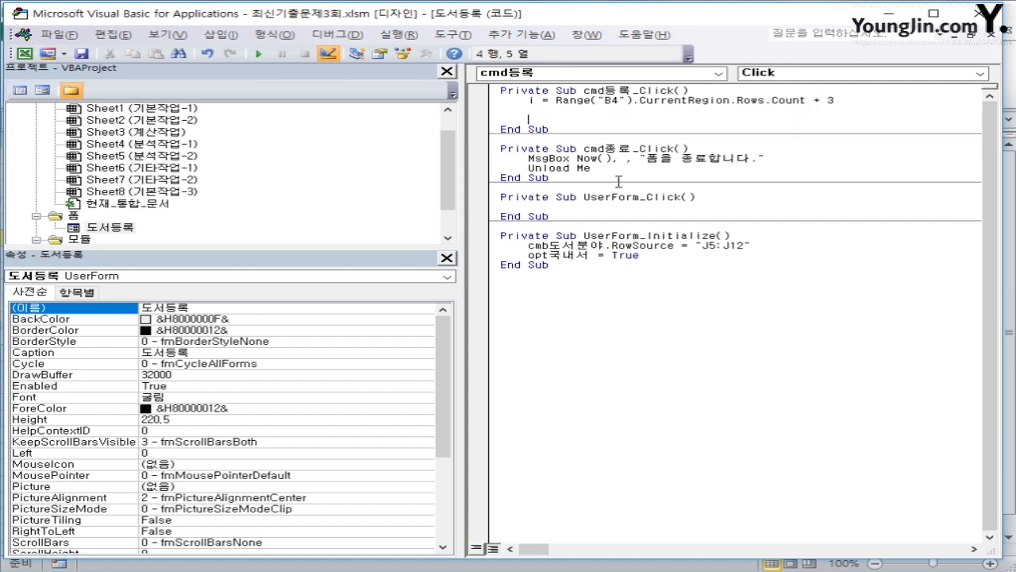
Step: Enter Cells(i, 2) = cmb도서분야 in cmd등록_Click, followed by a blank line
text(cells(i,2) =cmb도)
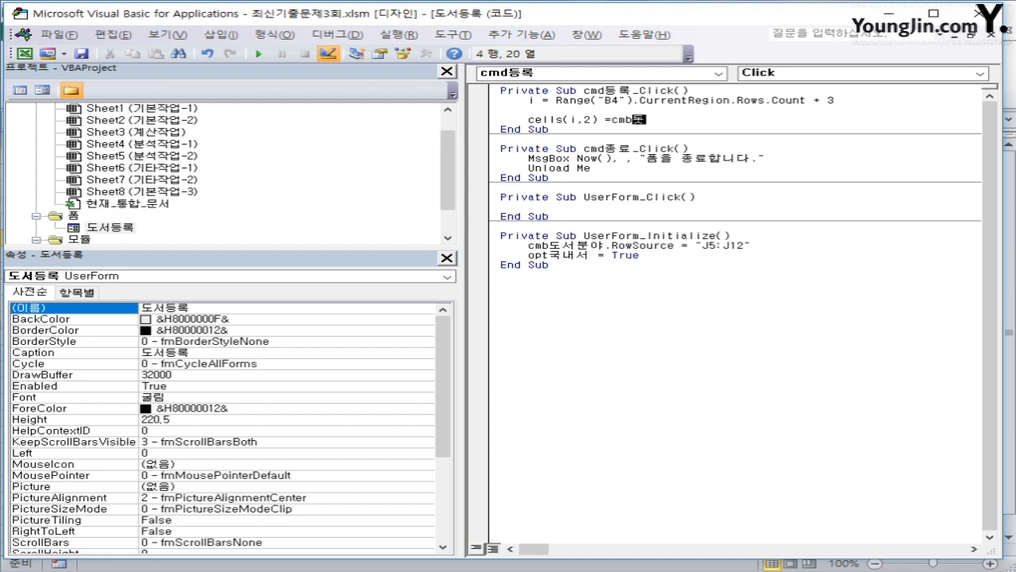
text(서분야)
key(Return)
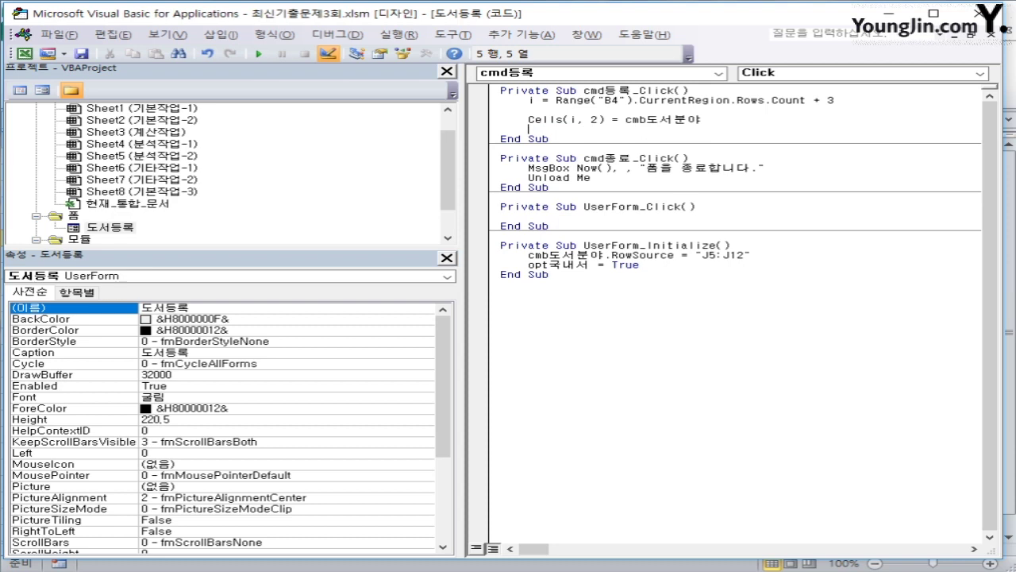
key(Return)
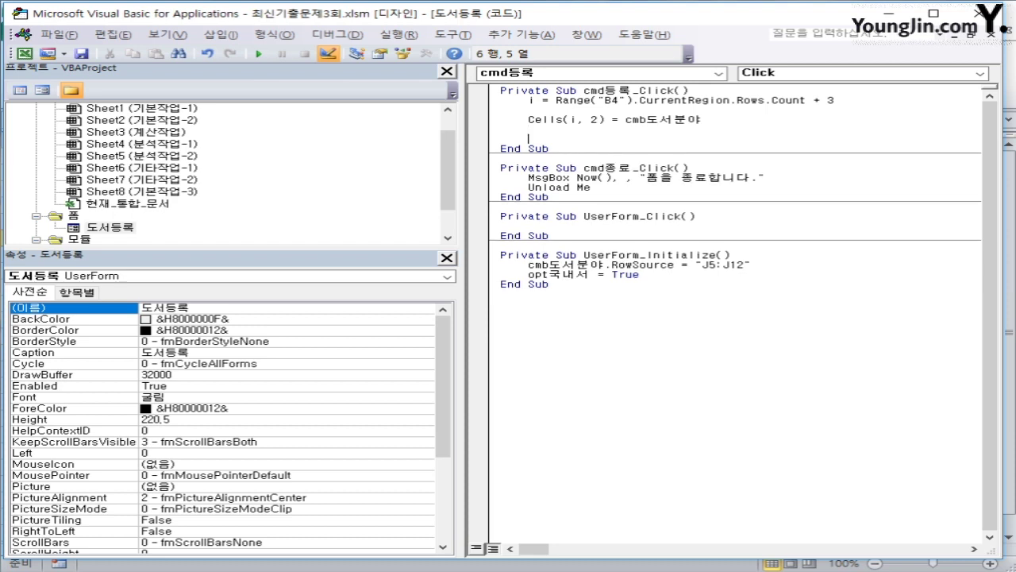
Step: Start an If block with the condition opt국내서 = True Then and the indented statement Cells(i, 3) = "국내서"
text(if opt국내서 =ㅅ)
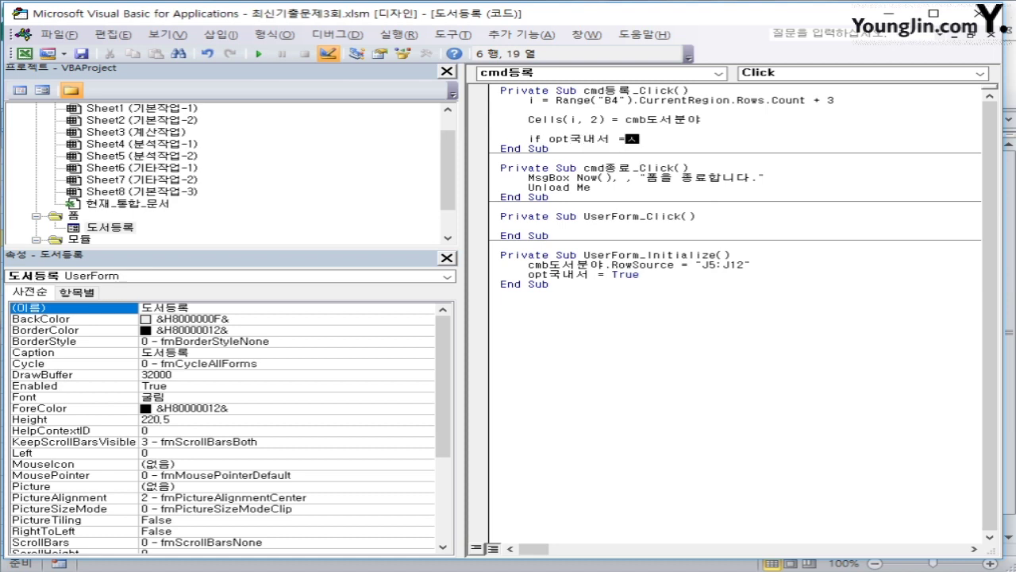
key(BackSpace)
text(true then)
key(Return)
key(Tab)
text(cell)
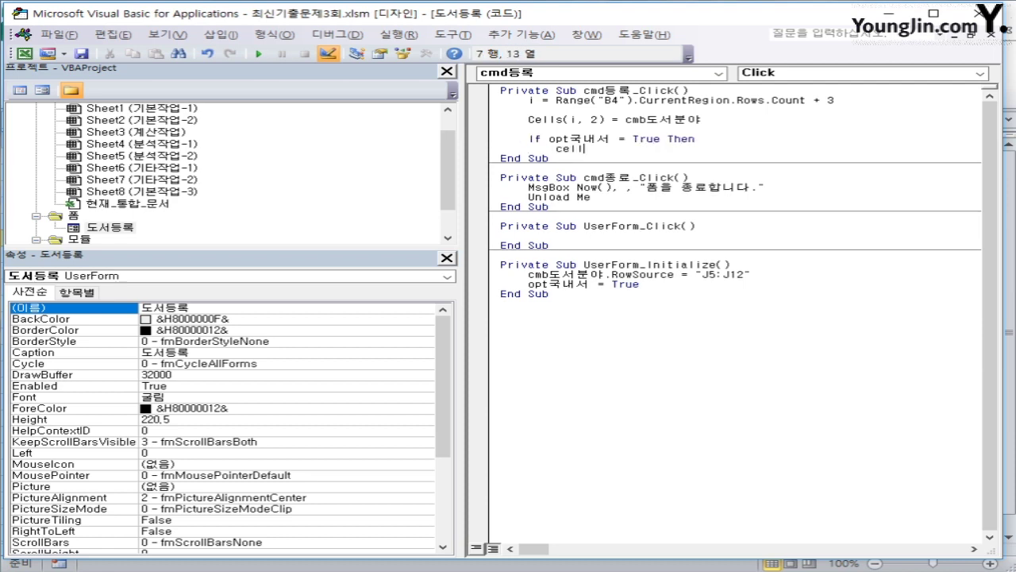
text(s(i,3) ="국내서)
key(Return)
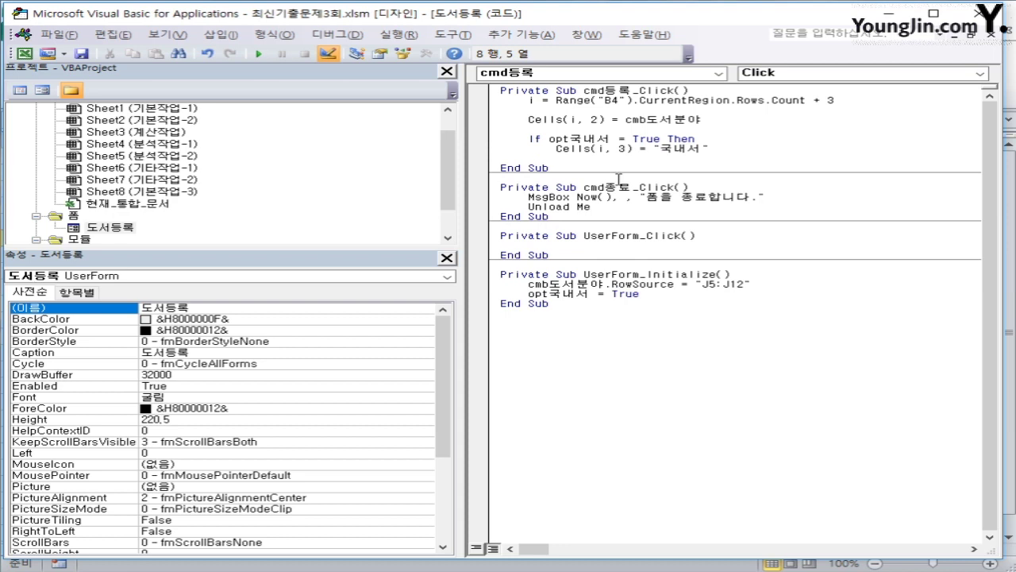
Step: Add the branch ElseIf opt외국서 = True Then to the If block and start a new line below it
text(else)
text(if ㅐㅔㅅ)
key(BackSpace)
key(BackSpace)
key(BackSpace)
text(opt)
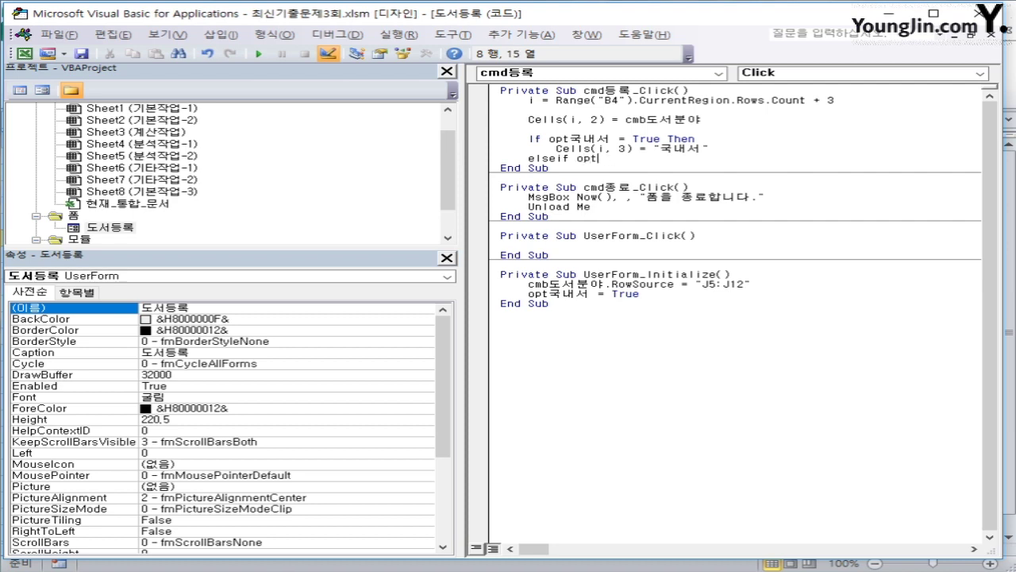
text(외국서 =true then)
key(Return)
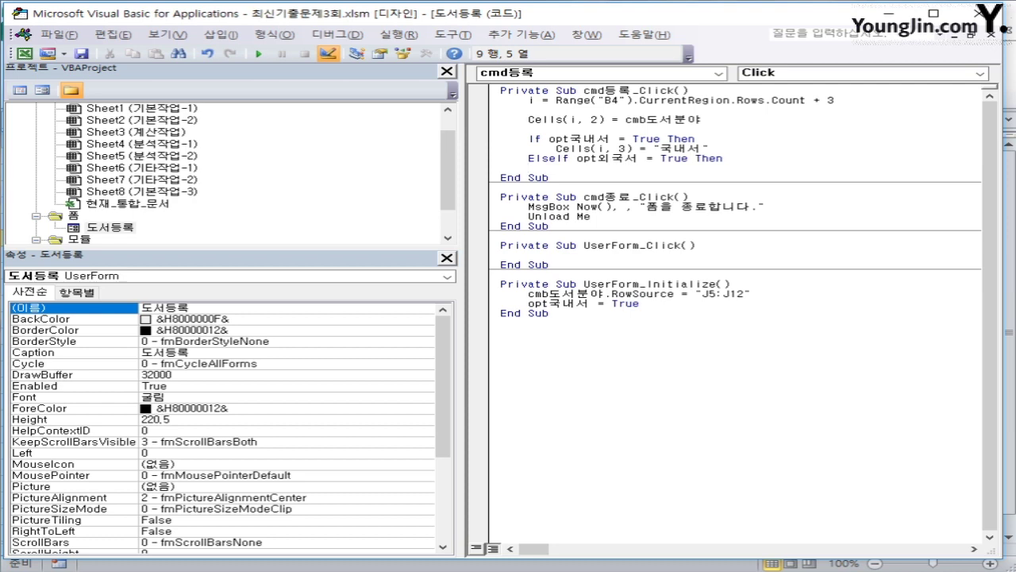
Step: Copy the statement Cells(i, 3) = "국내서" into the empty line under the ElseIf branch of cmd등록_Click
key(Up)
key(Up)
key(shift+End)
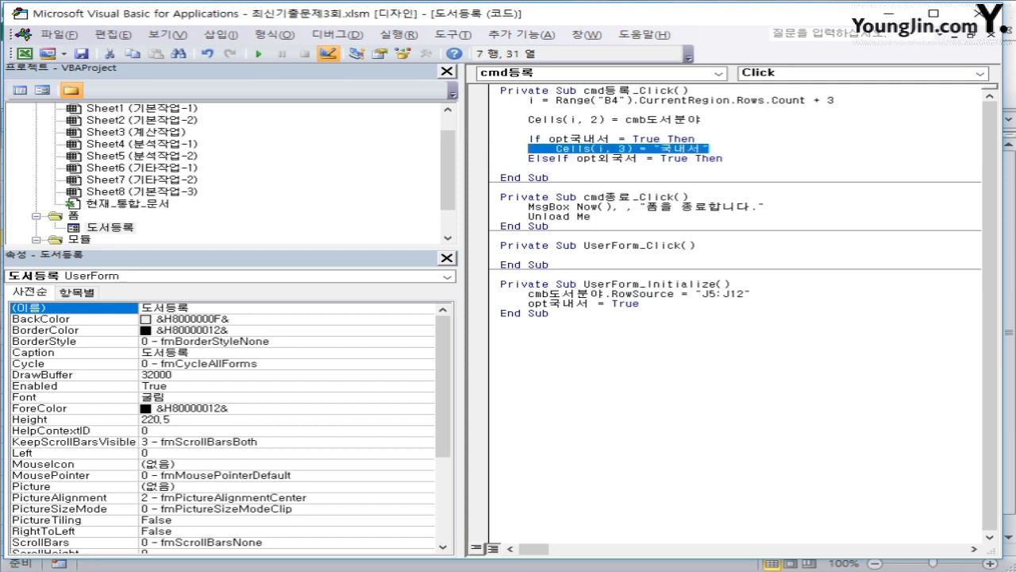
key(ctrl+c)
key(Down)
key(Down)
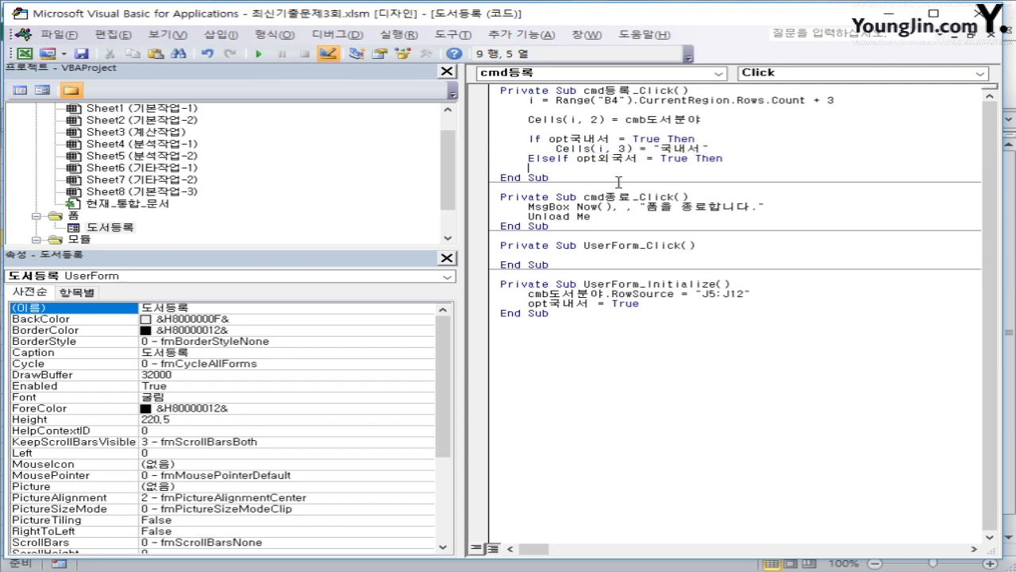
key(ctrl+v)
Step: Change the string in the ElseIf branch's pasted statement to "외국서" and start a new line below it
key(Left)
key(Left)
key(Left)
key(Left)
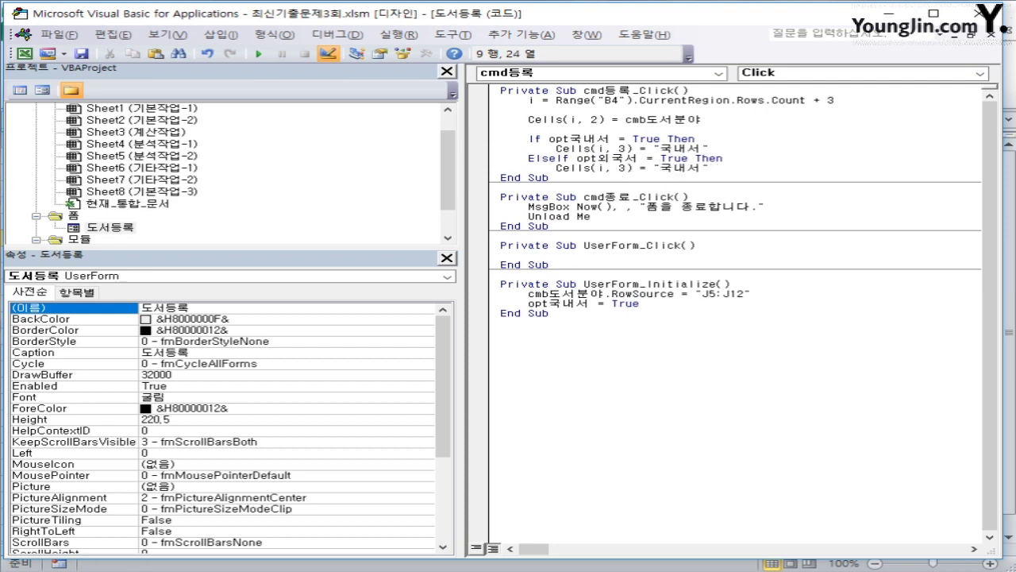
text(외국서)
key(Delete)
key(Delete)
key(Delete)
key(End)
key(Return)
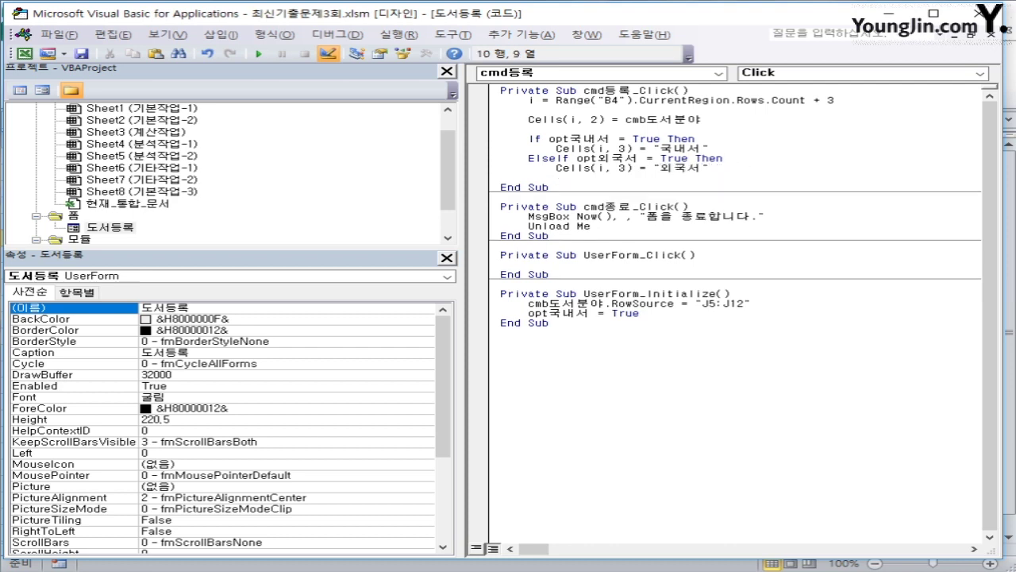
Step: Add an Else branch containing the copied Cells(i, 3) statement, indented one level like the other branches
text(Else)
key(Return)
key(Tab)
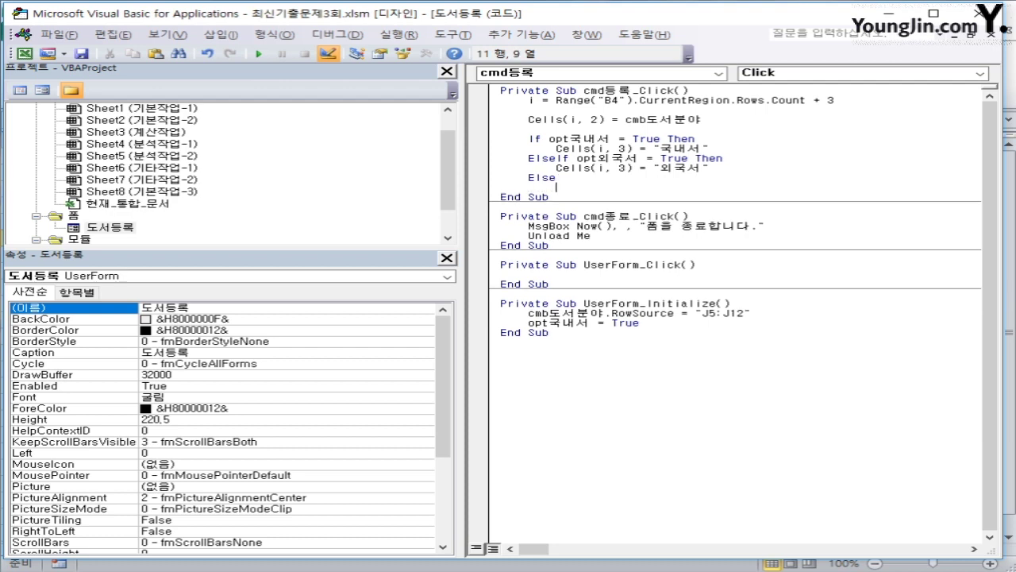
key(ctrl+v)
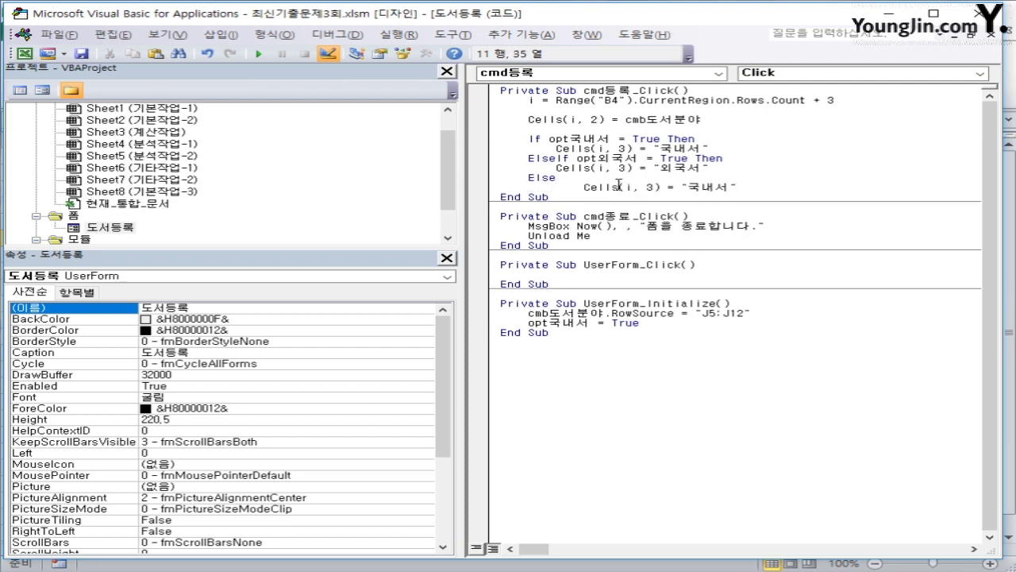
key(Home)
key(BackSpace)
key(BackSpace)
key(BackSpace)
key(BackSpace)
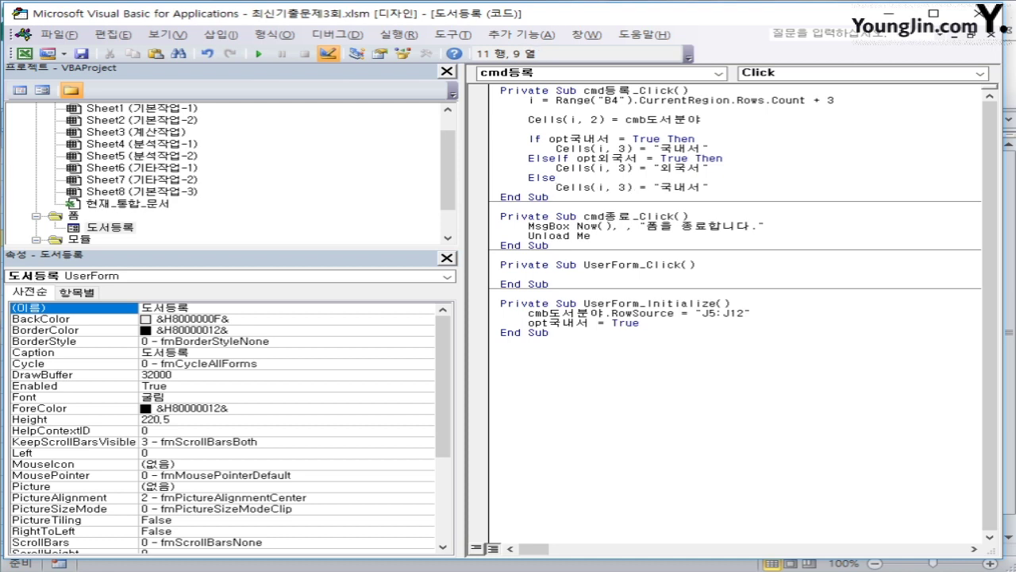
Step: Change the string in the Else branch to "eBook" and start a new line below it
key(End)
key(Left)
key(Left)
key(Left)
key(Left)
key(shift+Right)
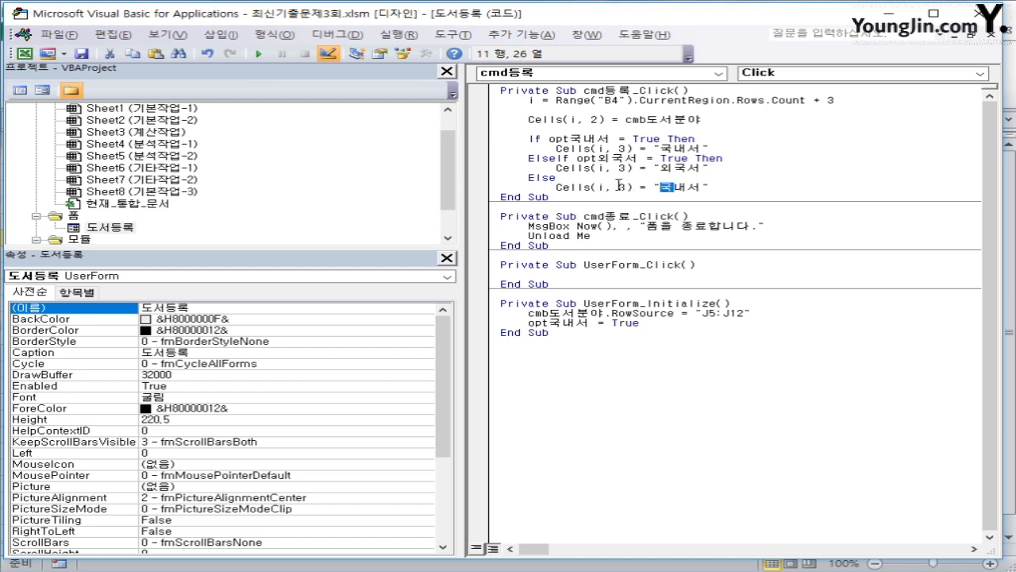
key(shift+Right)
key(shift+Right)
text(eBook)
key(End)
key(Return)
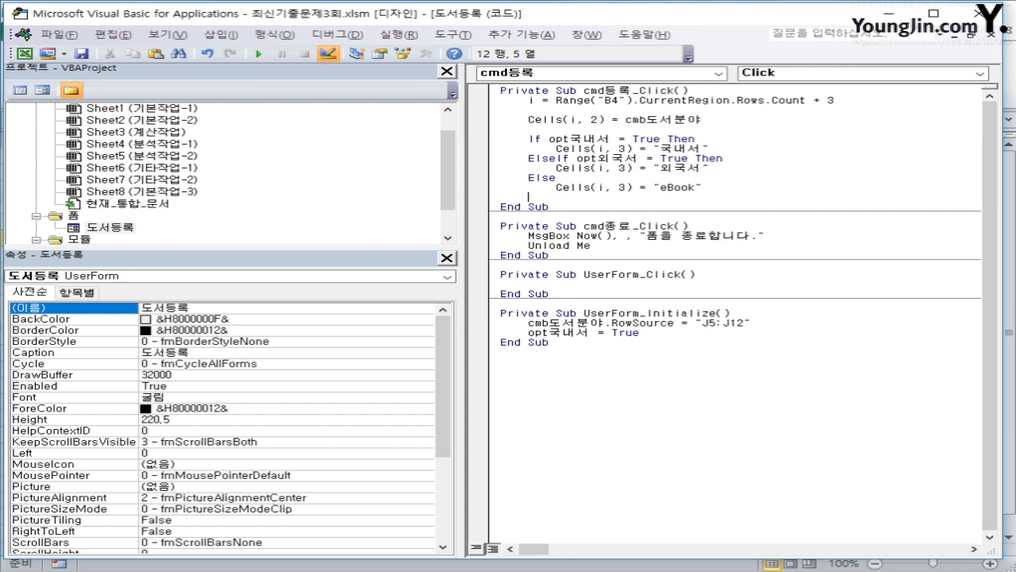
Step: Close the If block with End If, followed by a blank line
text(end if)
key(Return)
key(Return)
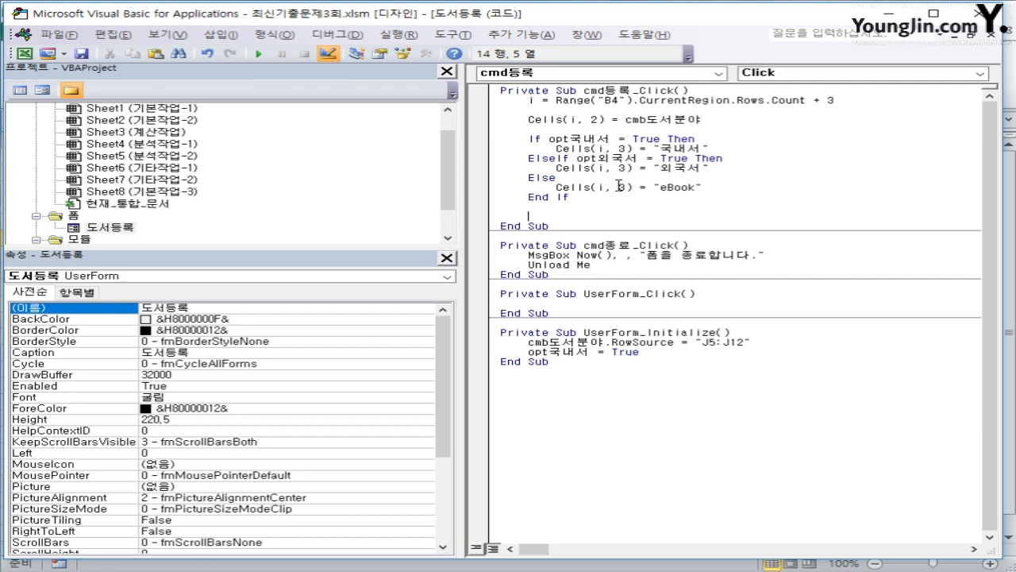
Step: Enter Cells(i, 4) = txt제목 below the If block and duplicate it on the following line
text(cells(i)
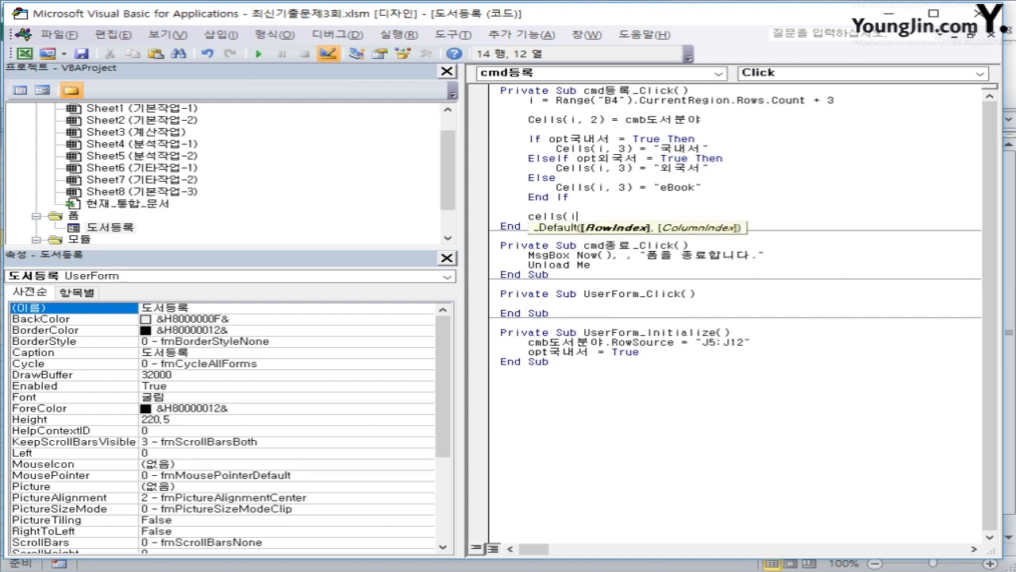
text(,4) = t)
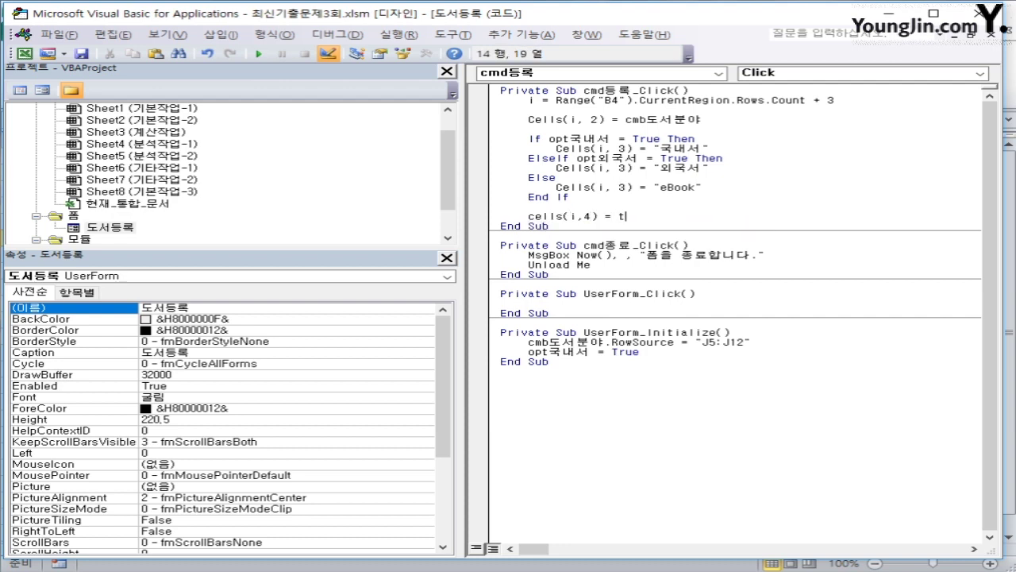
text(xt제목)
key(Return)
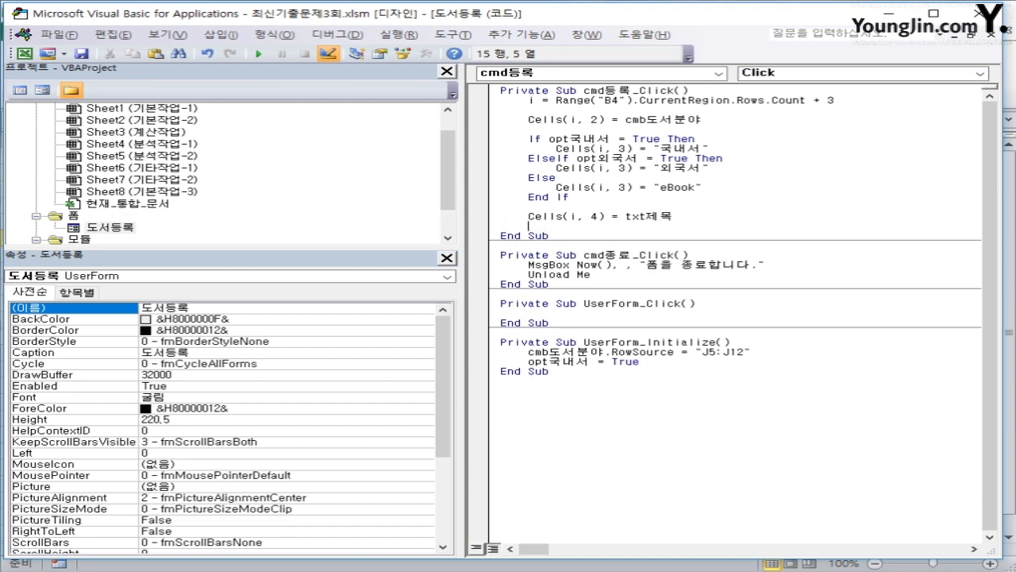
key(shift+Up)
key(shift+Down)
key(ctrl+v)
Step: Set the column index in the duplicated Cells statement to 5
key(Left)
key(Left)
key(Left)
key(Left)
key(Left)
key(Left)
key(Left)
key(Left)
key(Left)
key(Left)
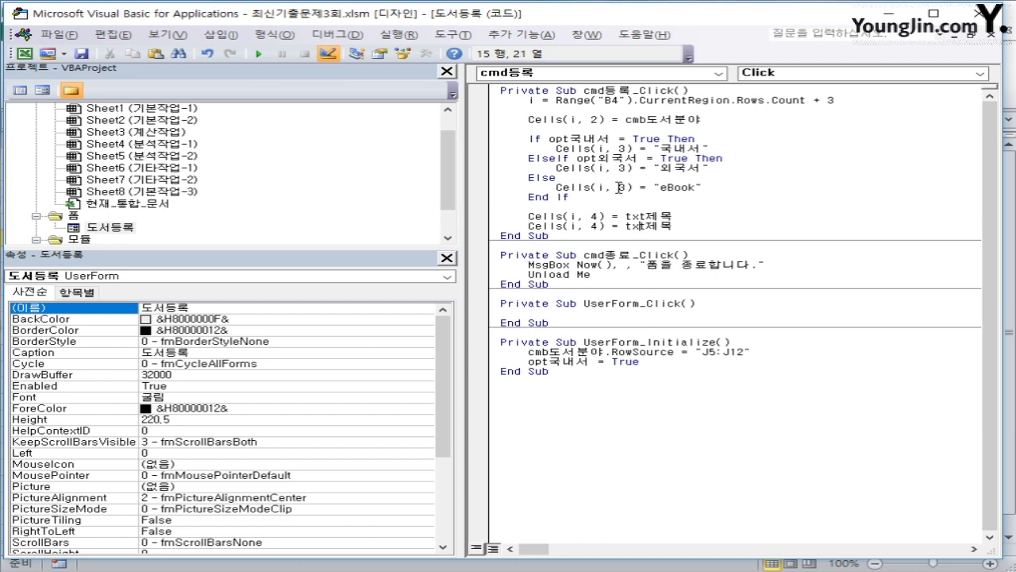
key(Left)
key(Left)
text(5)
key(Delete)
Step: Change the value assigned to Cells(i, 5) to Val(txt구입가격)
key(Right)
key(Right)
key(Right)
key(Right)
text(v)
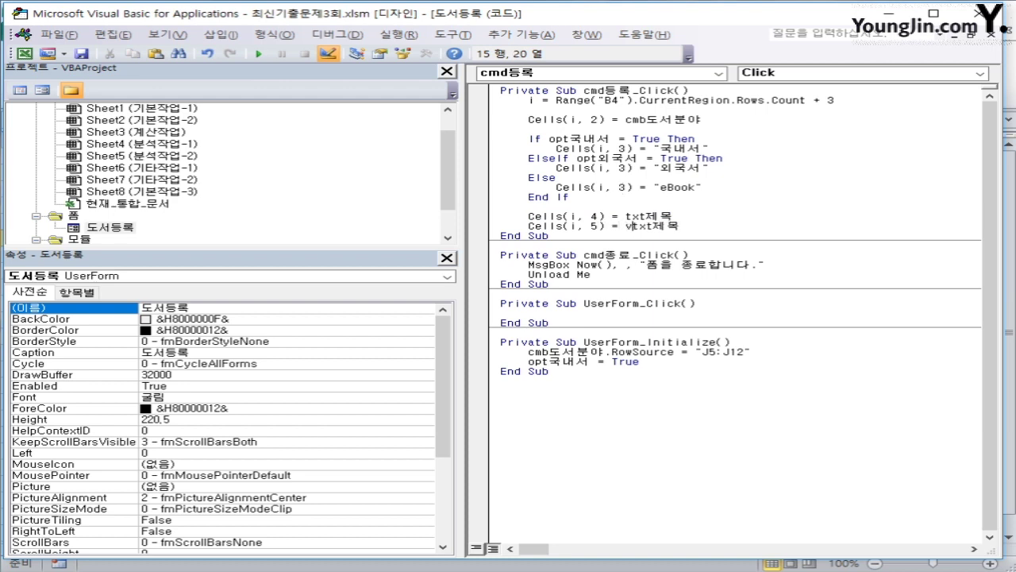
text(al()
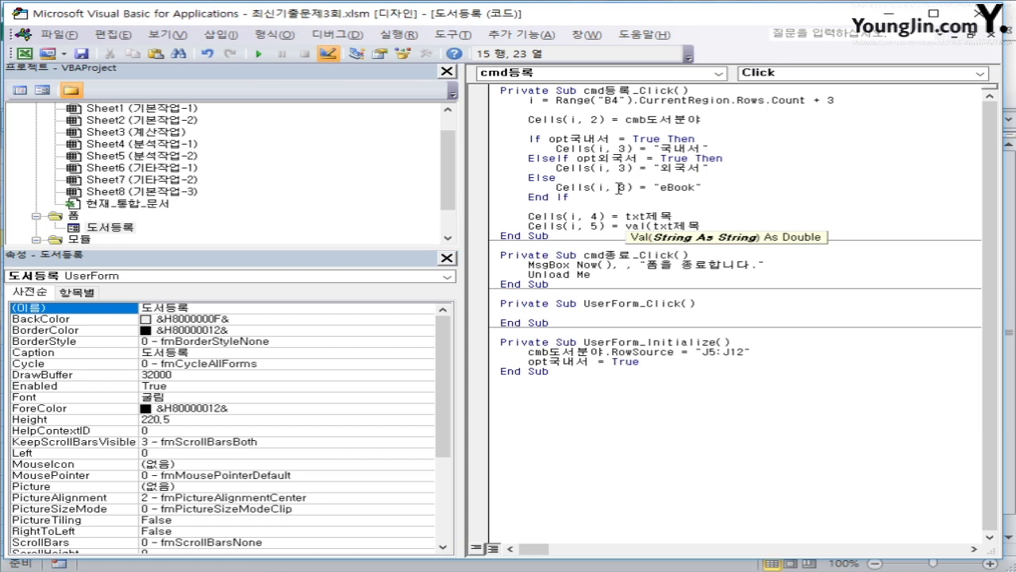
key(End)
key(Left)
key(Left)
text(구입가격)
key(Delete)
key(Delete)
text())
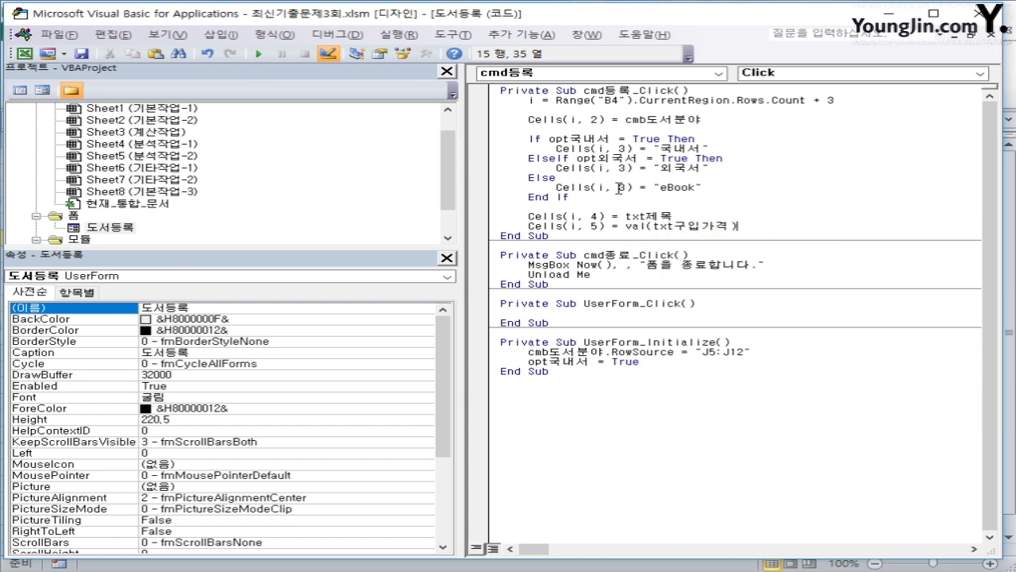
Step: Paste the copied txt제목 assignment on a new line below and set its column index to 6
key(Return)
key(ctrl+v)
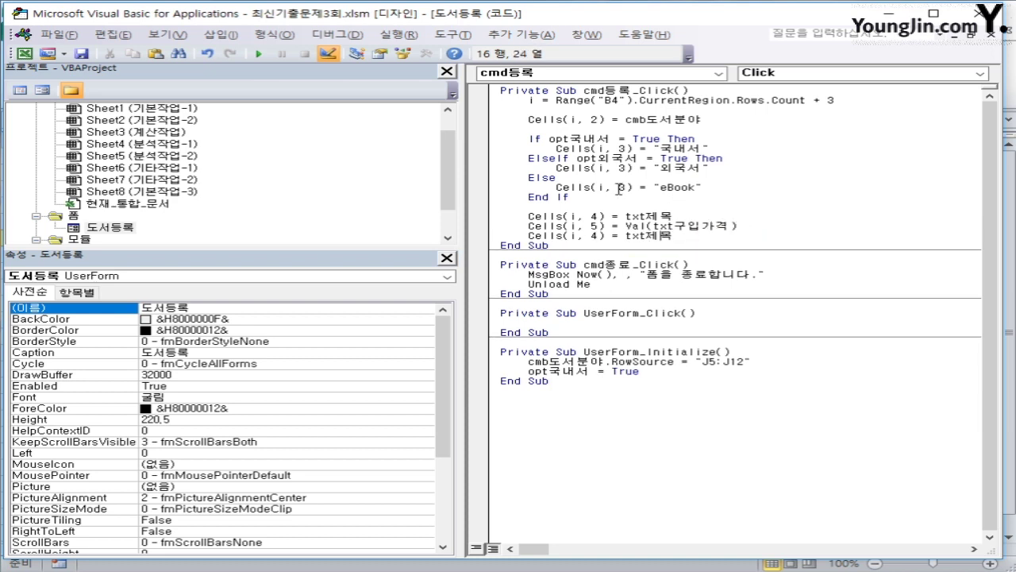
key(Left)
key(Left)
key(Left)
key(Left)
key(Left)
key(Left)
key(Left)
key(Left)
key(Left)
key(BackSpace)
text(6)
Step: Change the text box assigned to Cells(i, 6) to txt저자명
key(Right)
key(Right)
key(Right)
key(Right)
key(Right)
key(Right)
key(Right)
text(저자명)
key(Delete)
Step: Paste the copied txt제목 assignment below the txt저자명 line and set its column index to 7
key(Return)
key(ctrl+v)
key(ctrl+Left)
key(ctrl+Left)
key(ctrl+Left)
key(ctrl+Left)
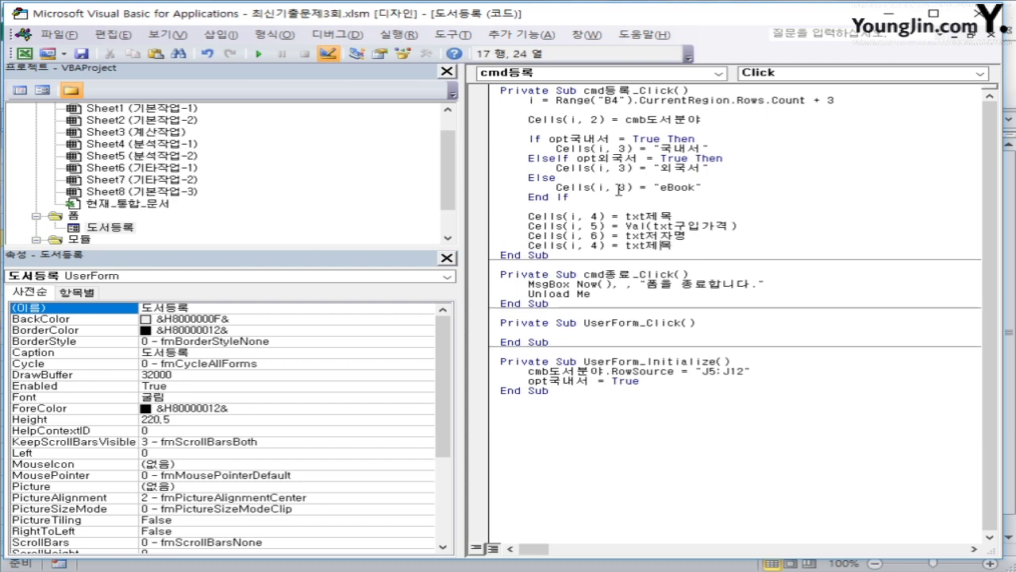
key(Delete)
text(7)
Step: Change the text box assigned to Cells(i, 7) to txt출판사
key(Right)
key(Right)
key(Right)
key(Right)
key(Right)
key(Right)
key(Right)
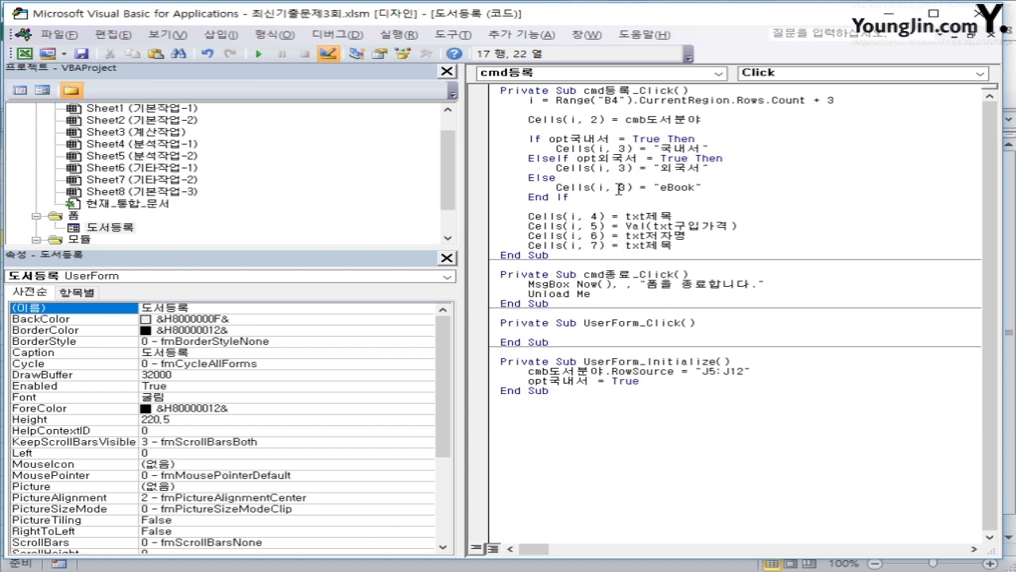
text(출판사)
key(Delete)
key(Delete)
Step: Paste the copied txt제목 assignment below the txt출판사 line and set its column index to 8
key(Return)
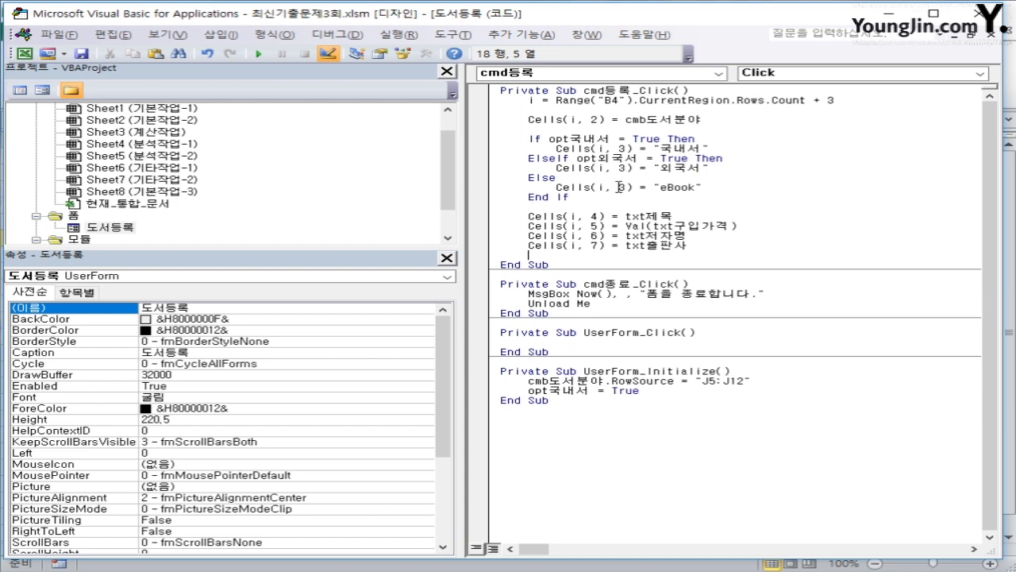
text(Cells(i, 4) = txt제목)
key(Left)
key(Left)
key(Left)
key(Left)
key(Left)
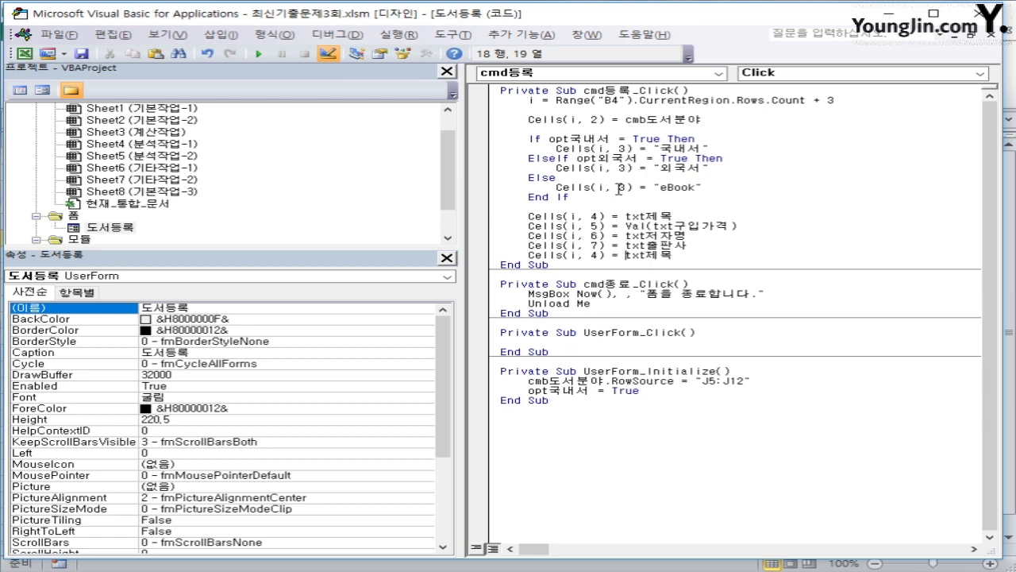
key(Left)
key(Left)
key(Left)
key(Left)
key(BackSpace)
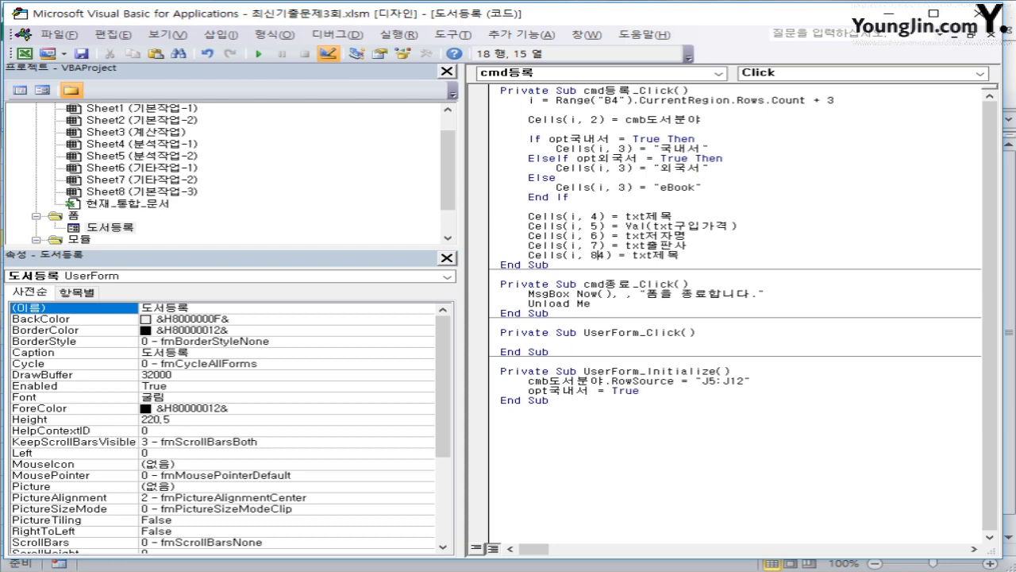
text(8)
Step: Change the text box assigned to Cells(i, 8) to txt출판년도 and start a new line
key(End)
key(BackSpace)
key(BackSpace)
text(cnfvk)
key(BackSpace)
key(BackSpace)
key(BackSpace)
key(BackSpace)
key(BackSpace)
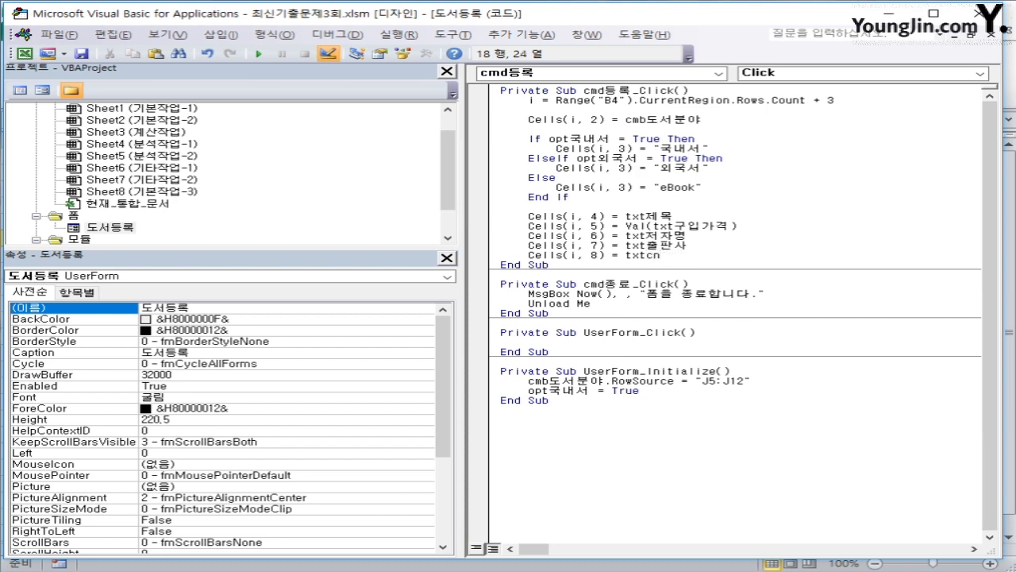
key(Hangul)
text(추출판년도)
key(Return)
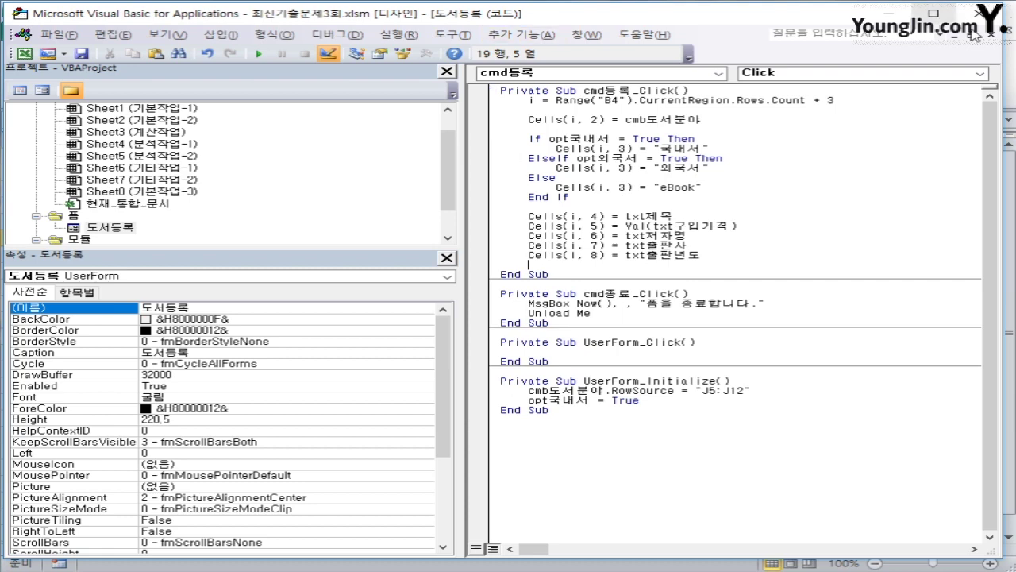
Step: Return to the 기타작업-2 sheet, leave design mode and open the 도서등록 form through 소장도서등록
click(1002, 14)
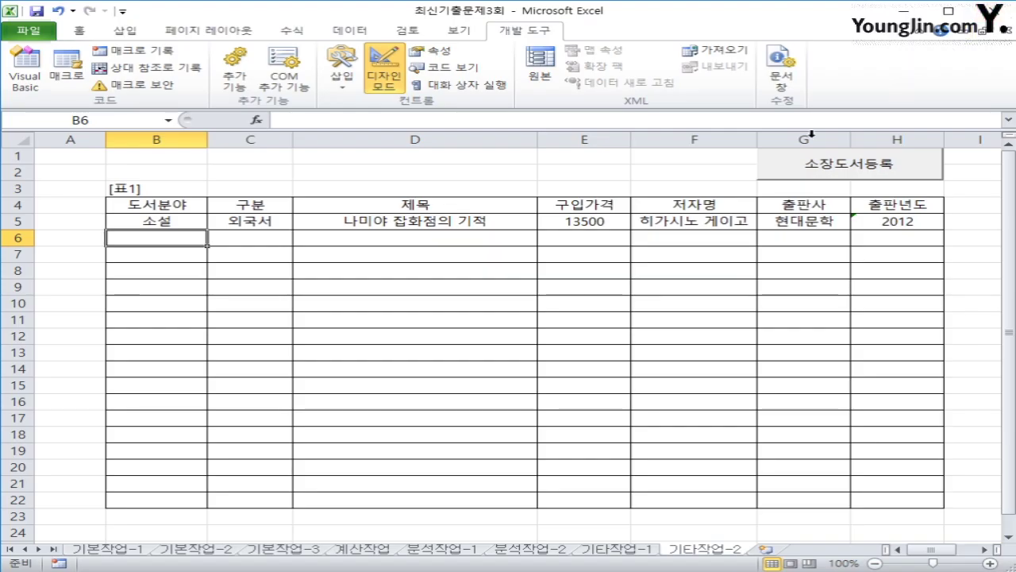
click(397, 68)
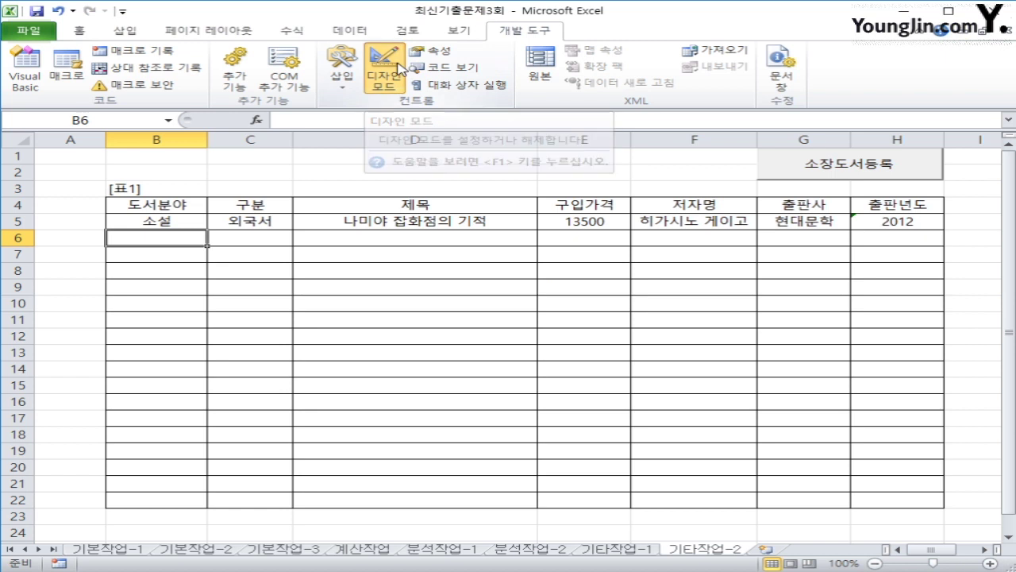
click(681, 335)
click(847, 165)
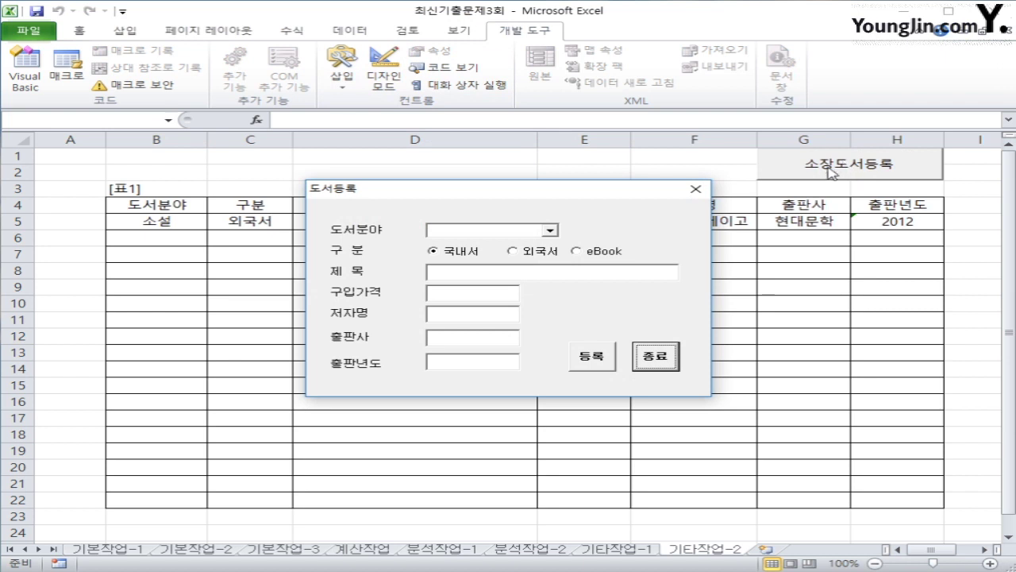
Step: Choose 어린이 / 유아 as the 도서분야 and 국내서 as the 구분 in the 도서등록 form
click(550, 230)
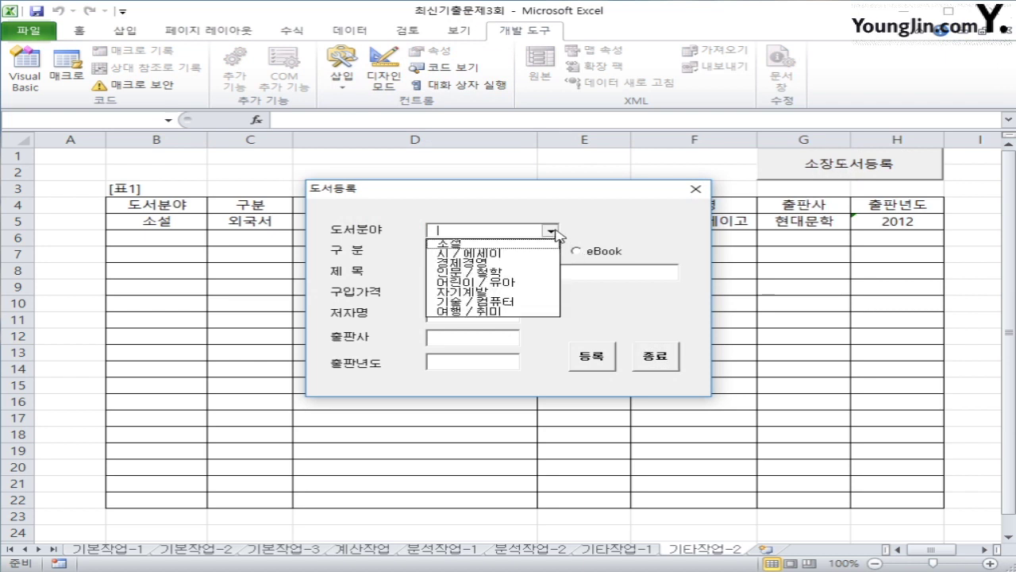
click(536, 282)
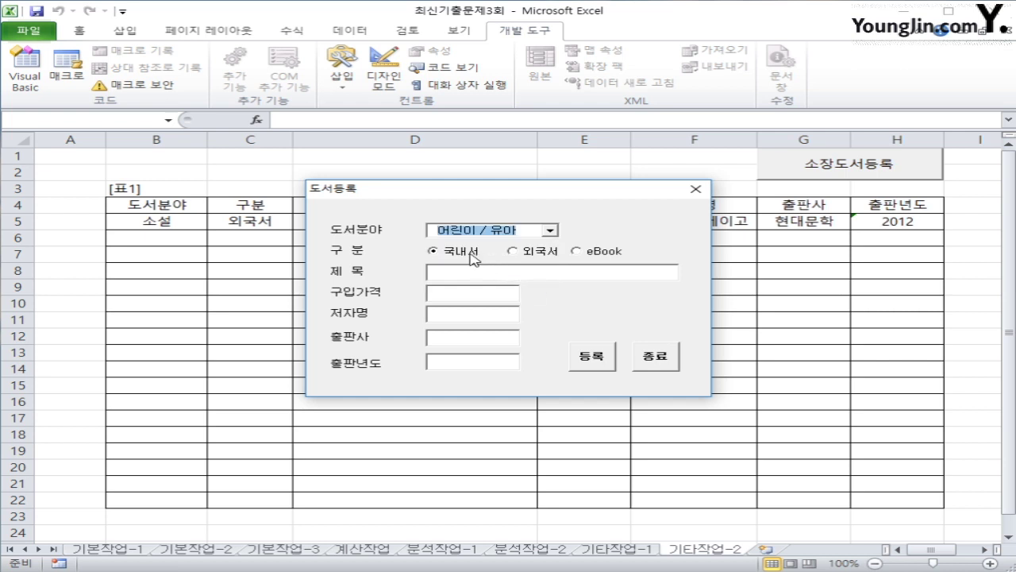
click(530, 252)
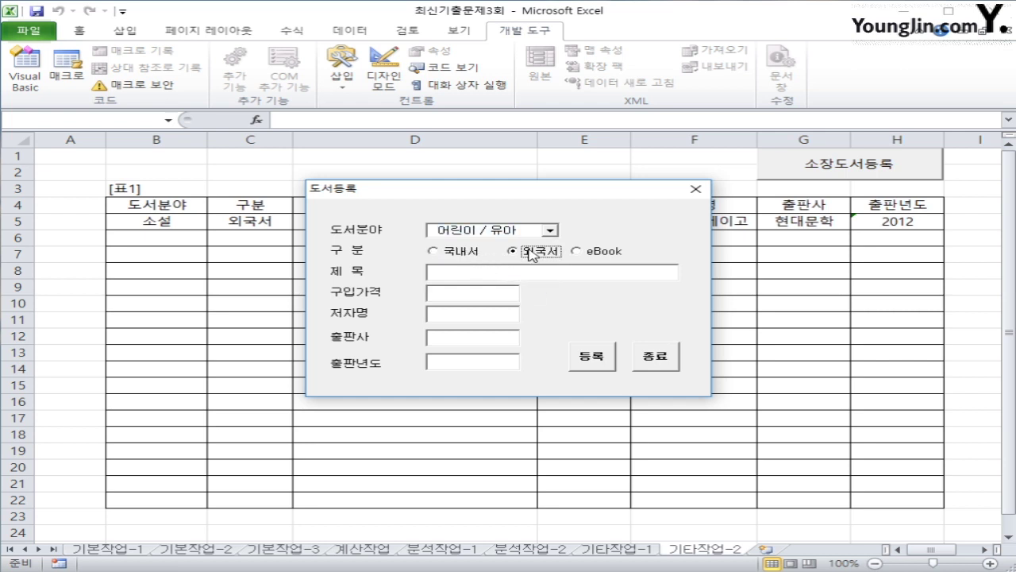
click(478, 252)
Step: Enter the 제목 똘망똘망 and the 구입가격 10000 in the form
click(484, 272)
text(똘망똘망)
key(Tab)
text(1)
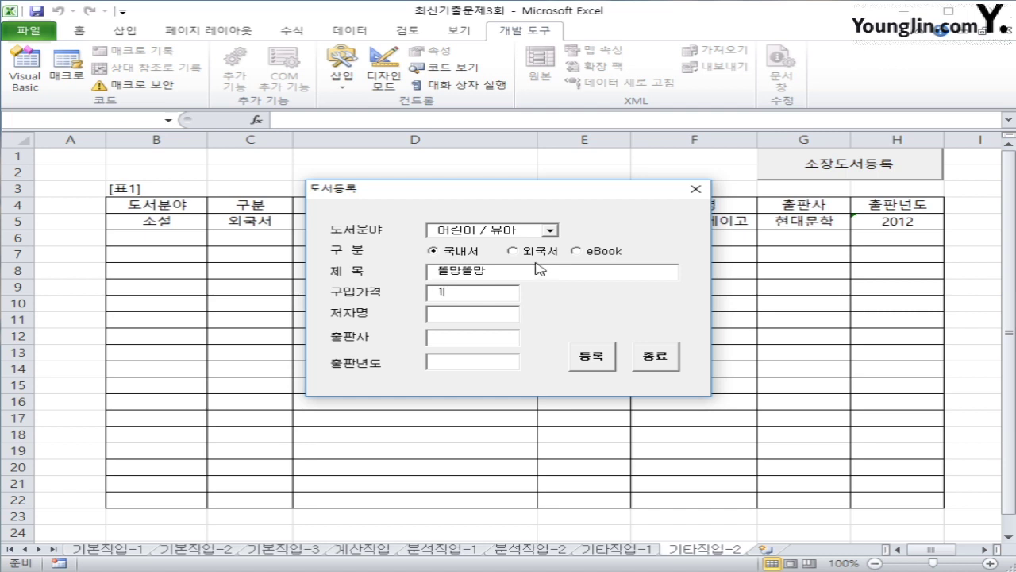
text(0000)
Step: Enter the author's name in the form's 저자명 field and move on to the 출판사 field
click(452, 318)
text(홍길동)
key(Tab)
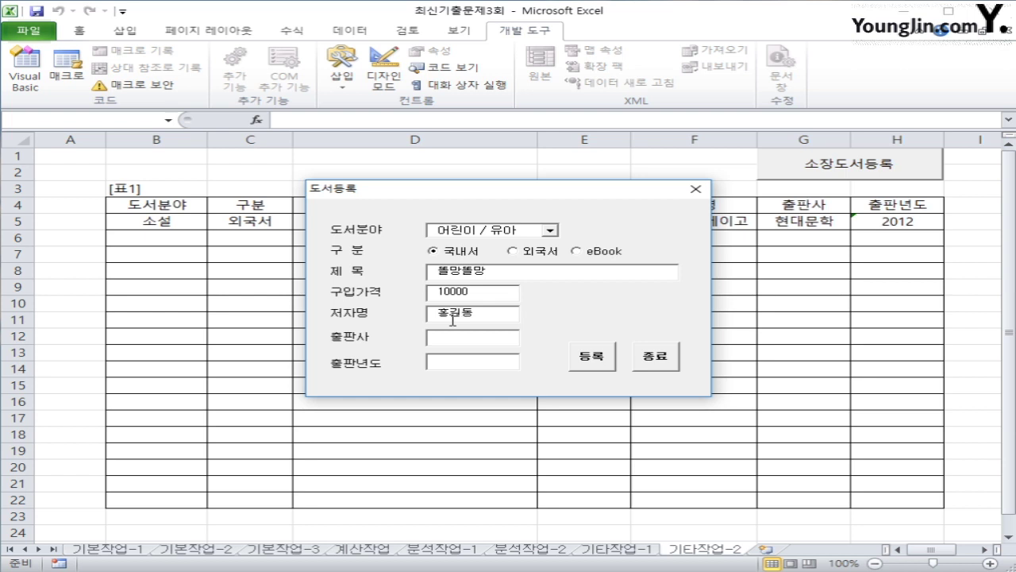
Step: Enter 개똥 as the 출판사 and 2007 as the 출판년도, and register the book in 표1
click(469, 341)
text(개똥)
click(468, 359)
text(1)
key(BackSpace)
text(2007)
click(599, 362)
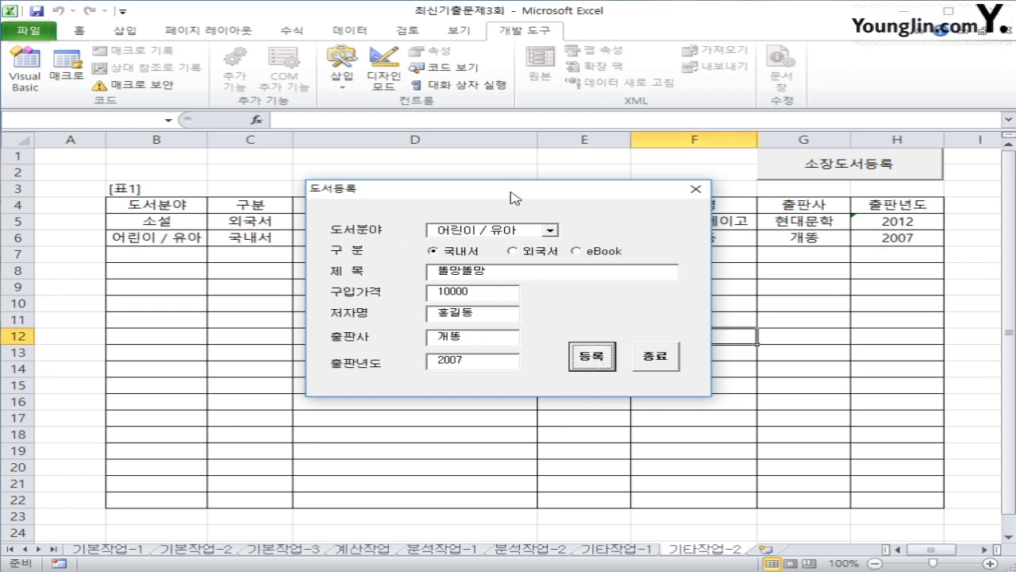
Step: Move the 도서등록 form below the registered rows, end it with 종료, and dismiss its closing message
drag(514, 193, 538, 307)
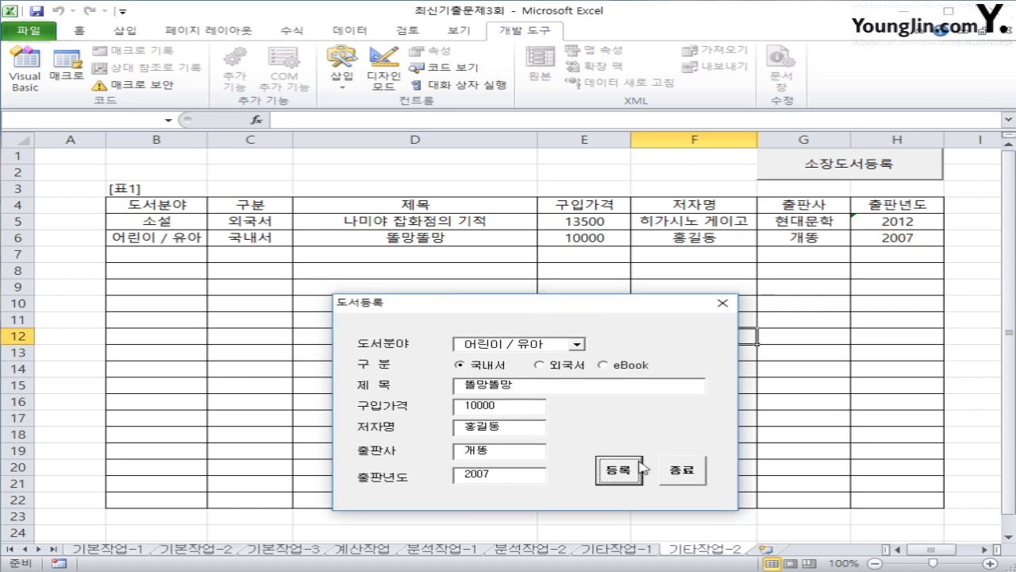
click(689, 475)
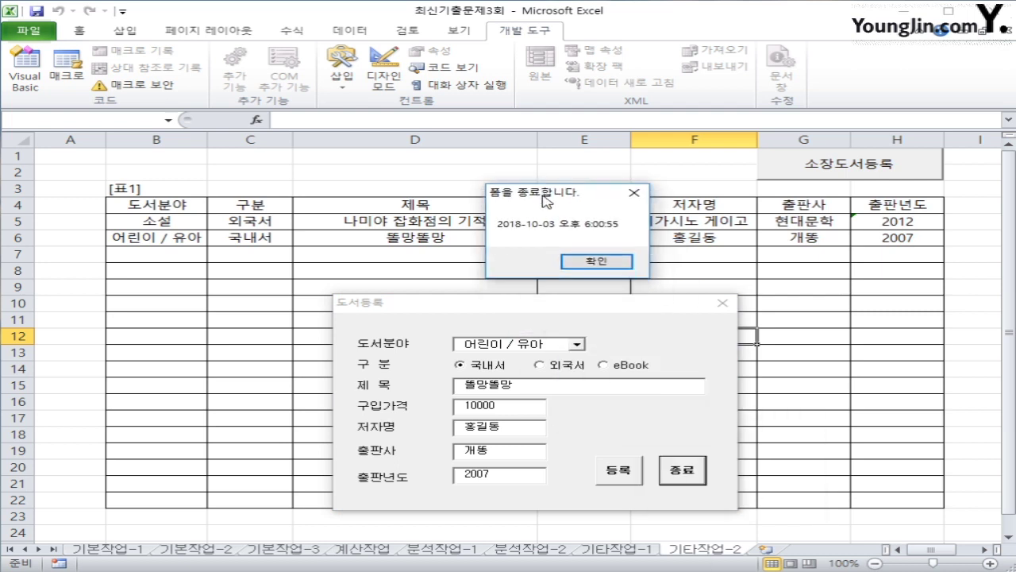
click(600, 265)
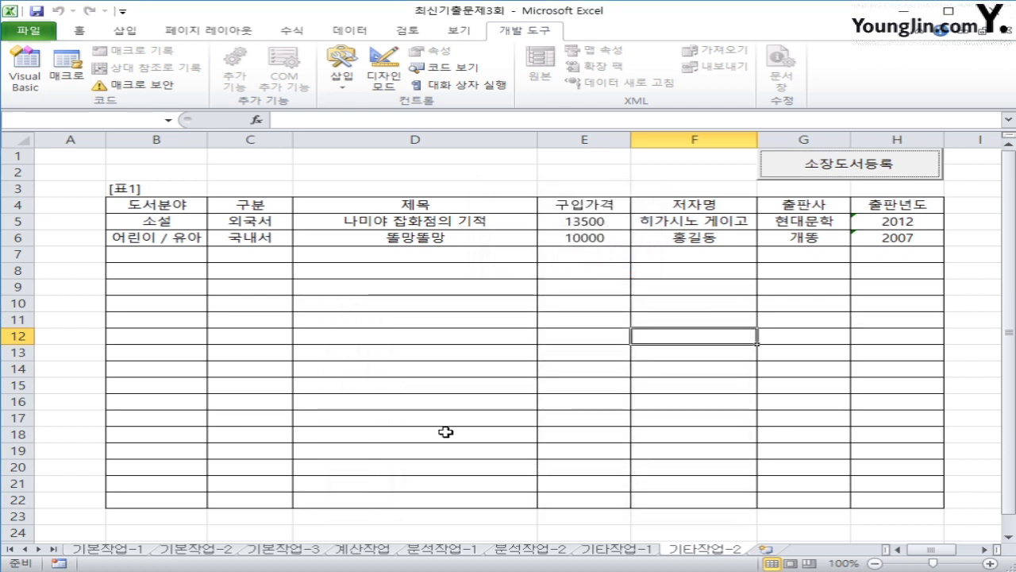
click(445, 432)
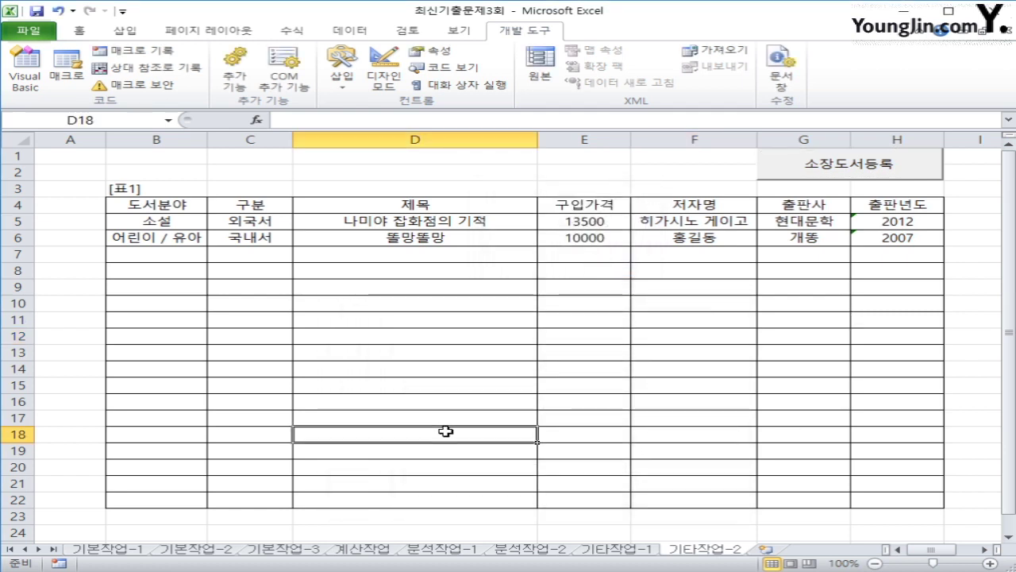